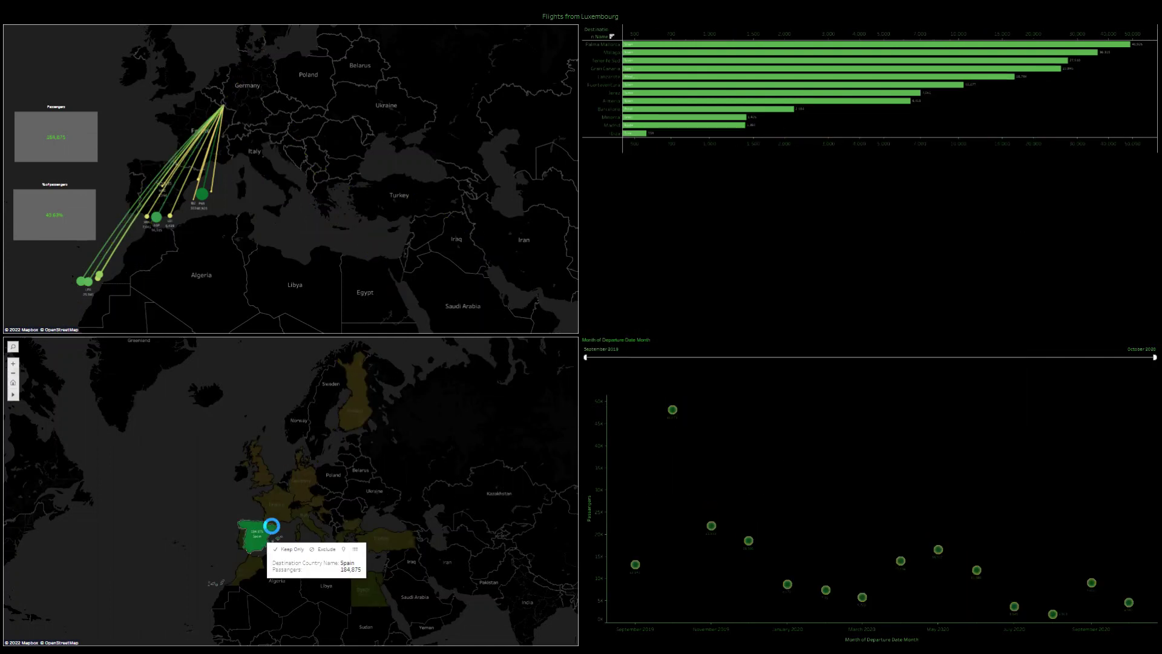
Filter to May 2020 onward and Italy, then drag the slider back to September 2019.
drag(587, 357, 955, 356)
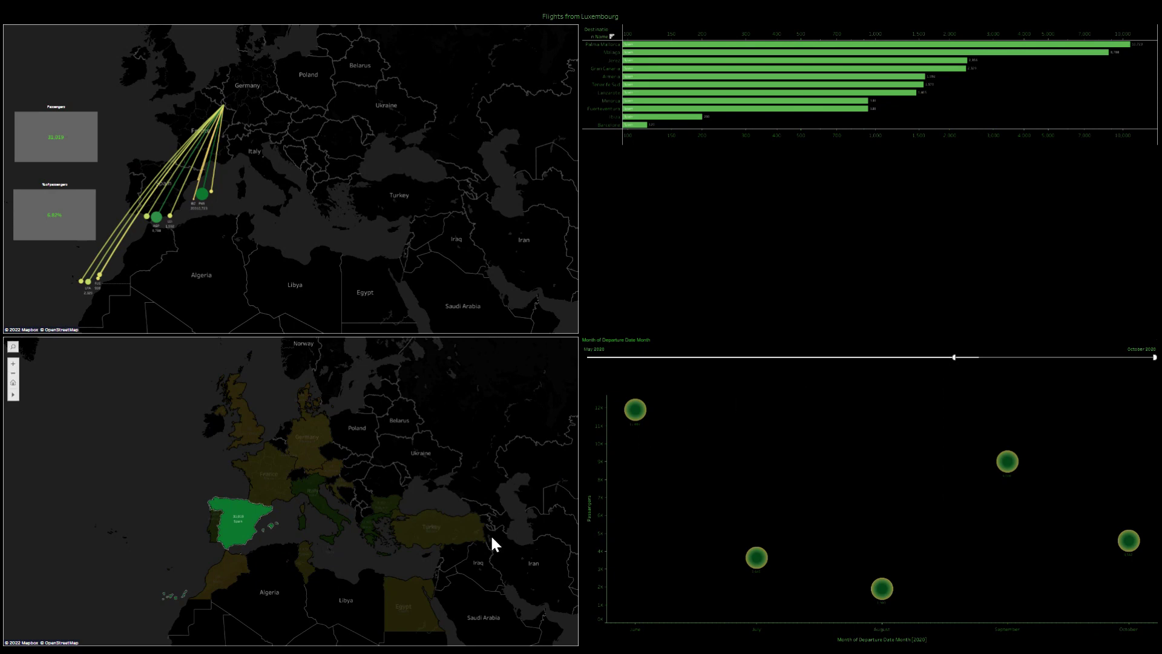
click(319, 498)
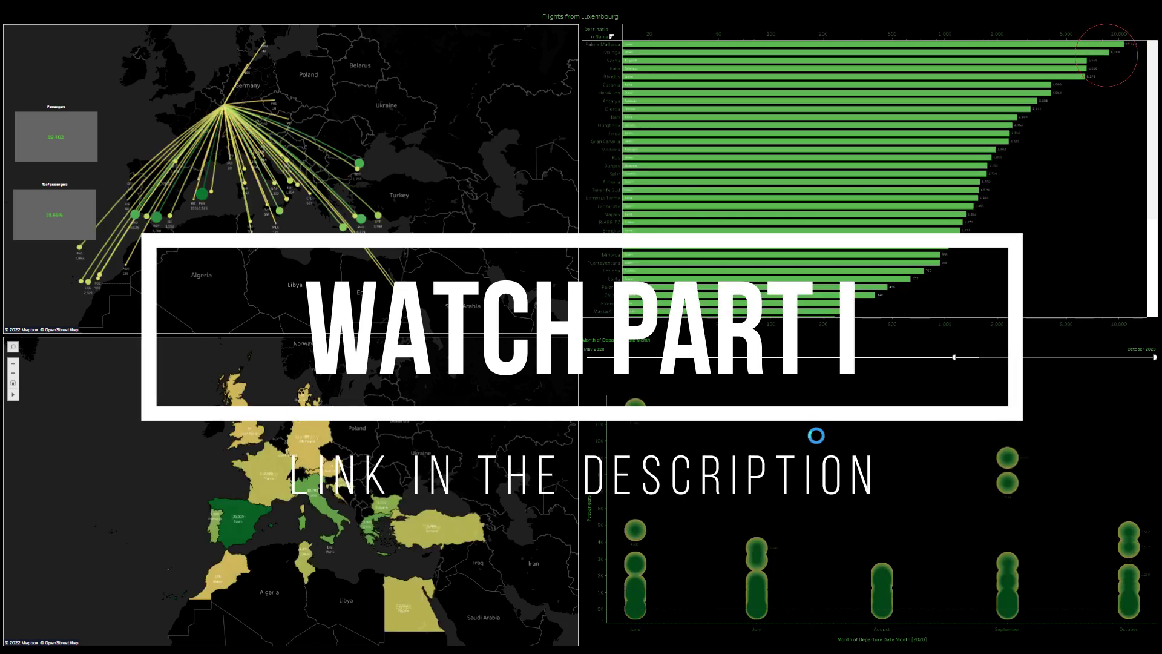
mouse_move(952, 359)
mouse_down()
mouse_move(671, 372)
mouse_move(586, 358)
mouse_up()
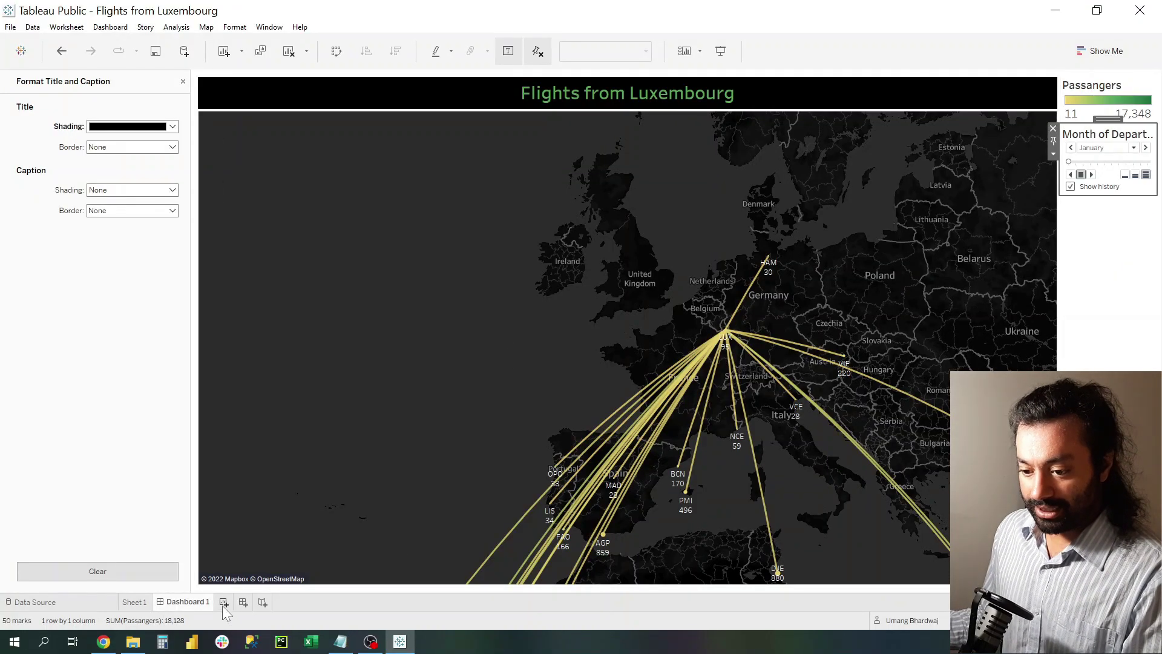
On new Sheet 2, plot Destination Country Name as a filled country map.
click(223, 601)
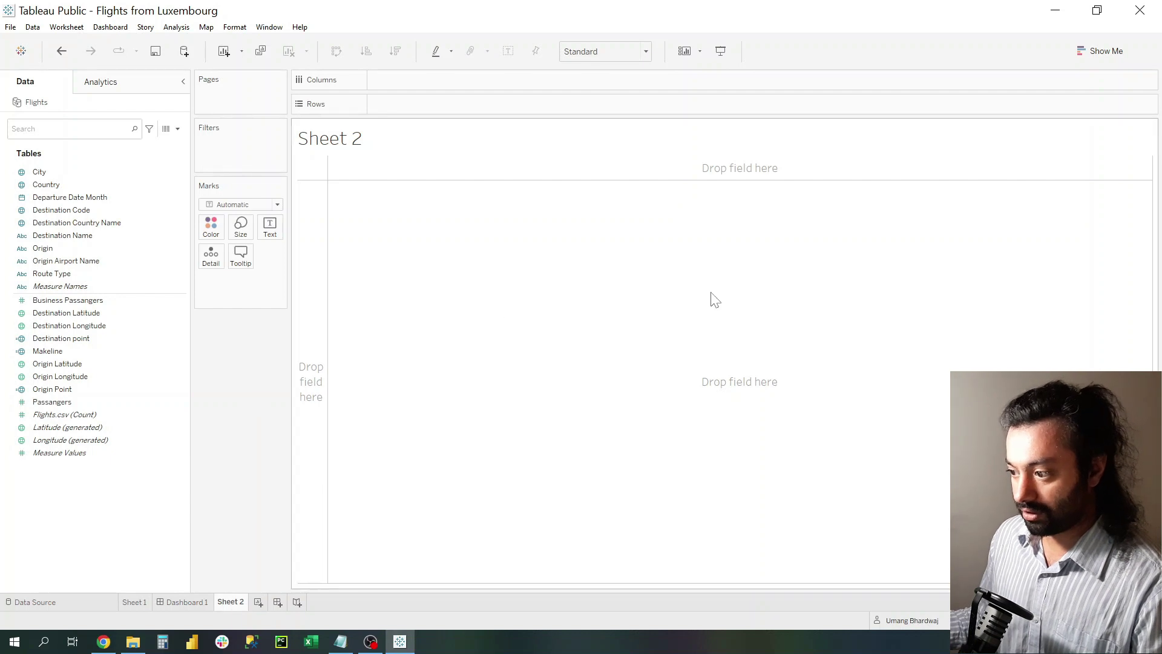
click(88, 223)
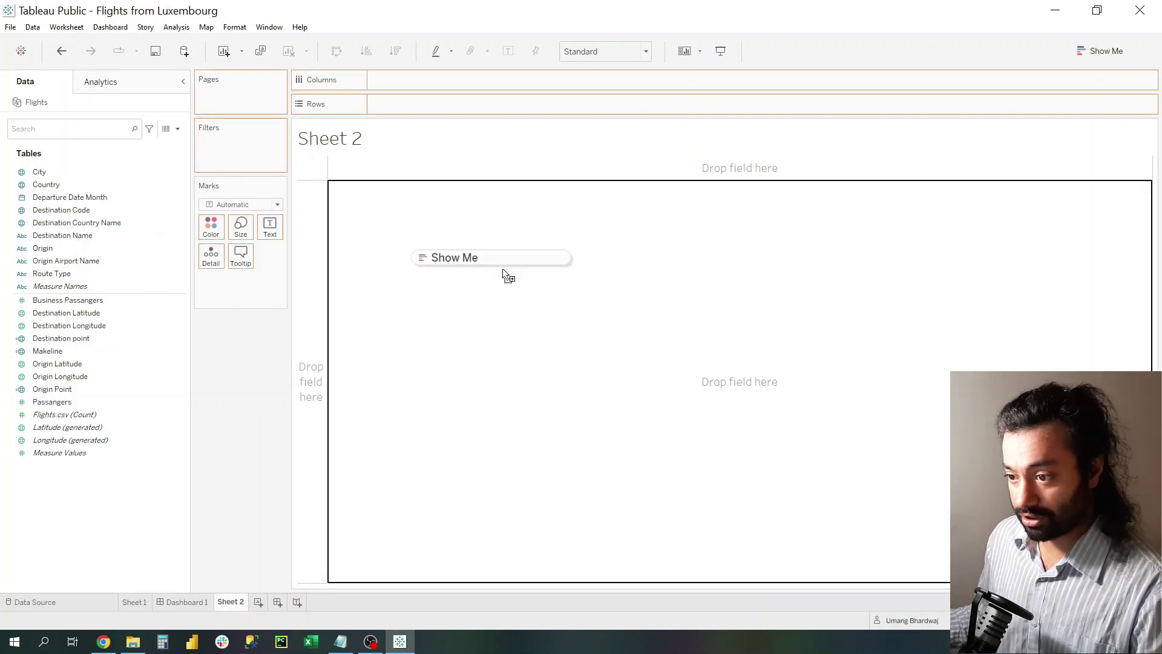
drag(73, 234, 687, 451)
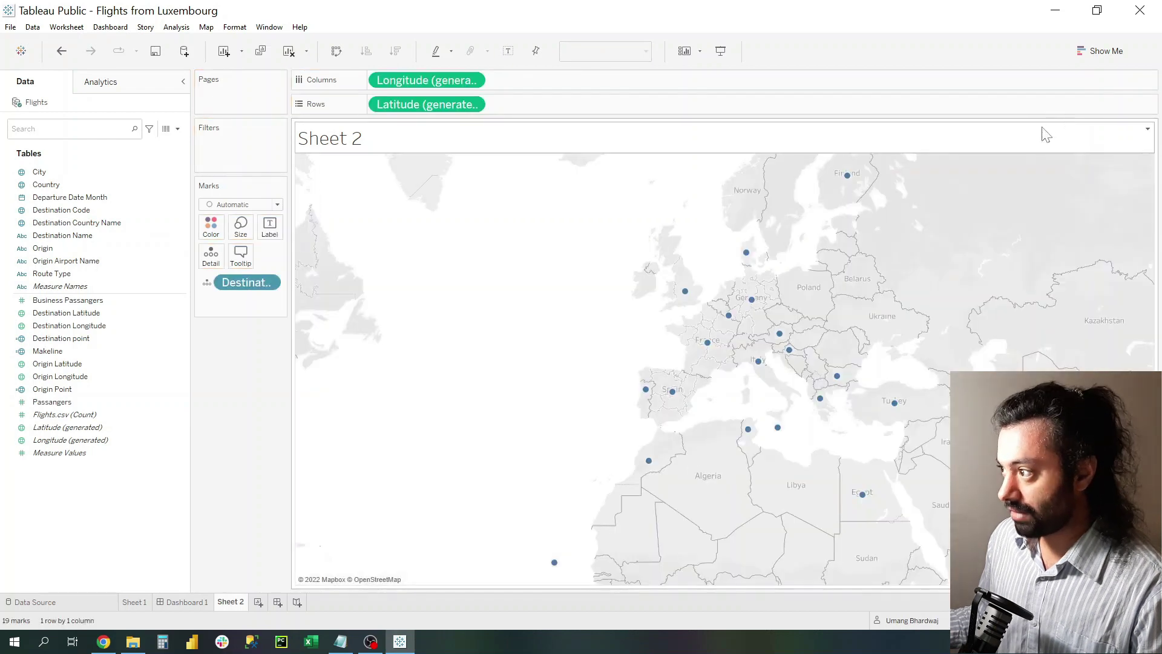
click(1089, 51)
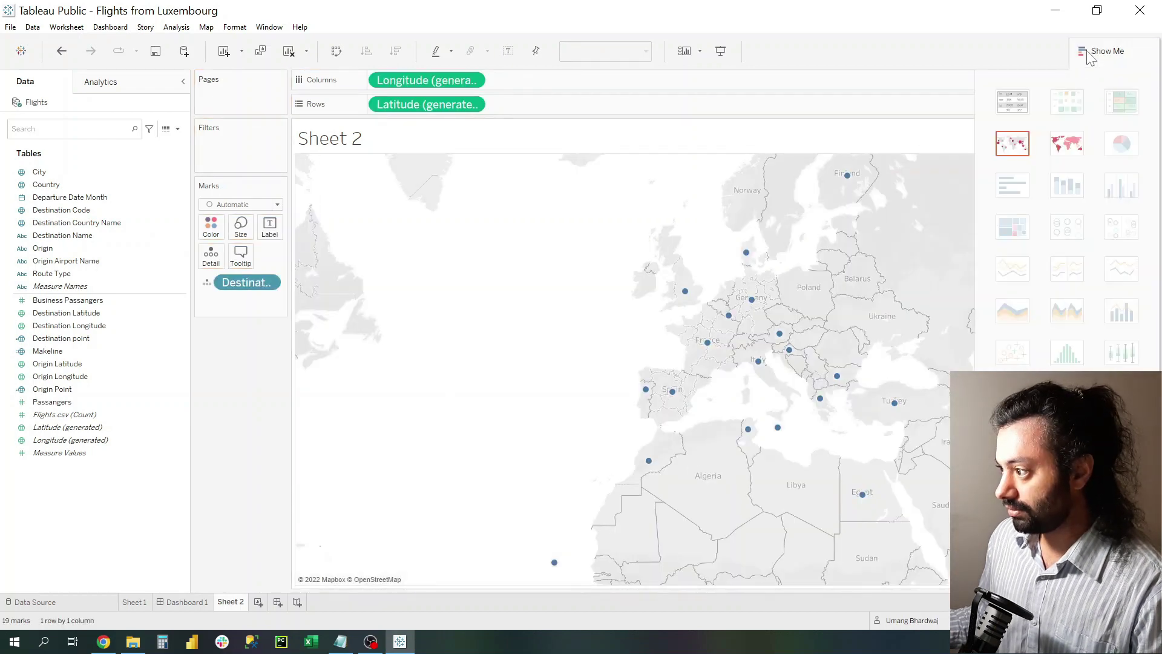
click(1065, 150)
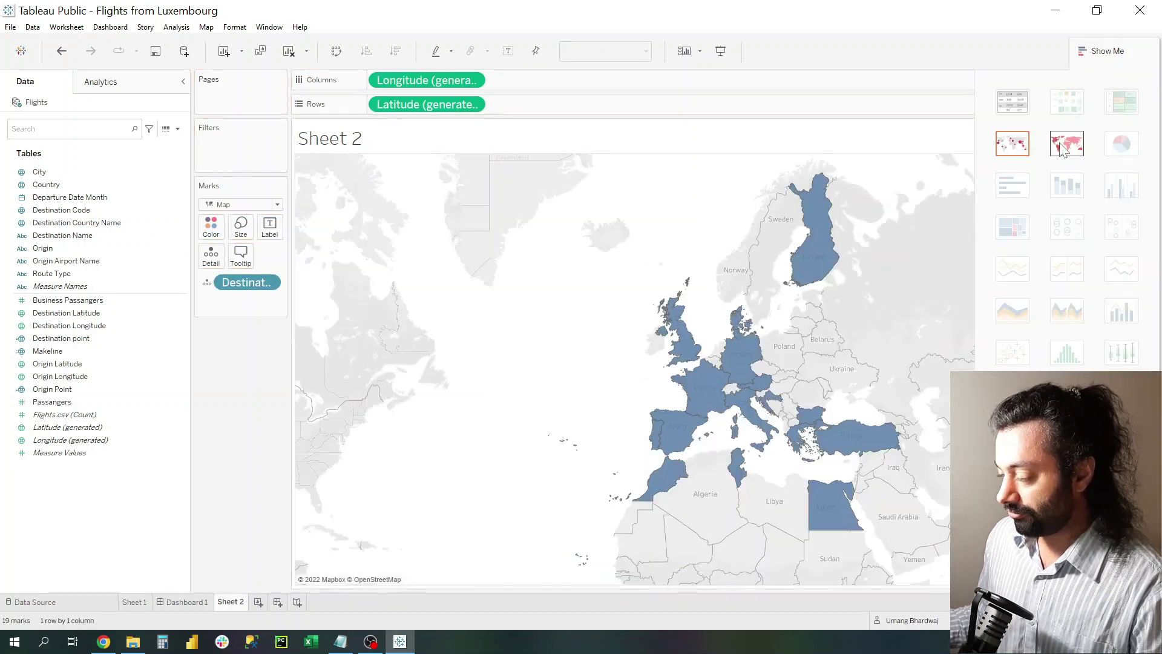
Set the Dark background map and colour countries by Passangers.
click(207, 26)
mouse_move(250, 45)
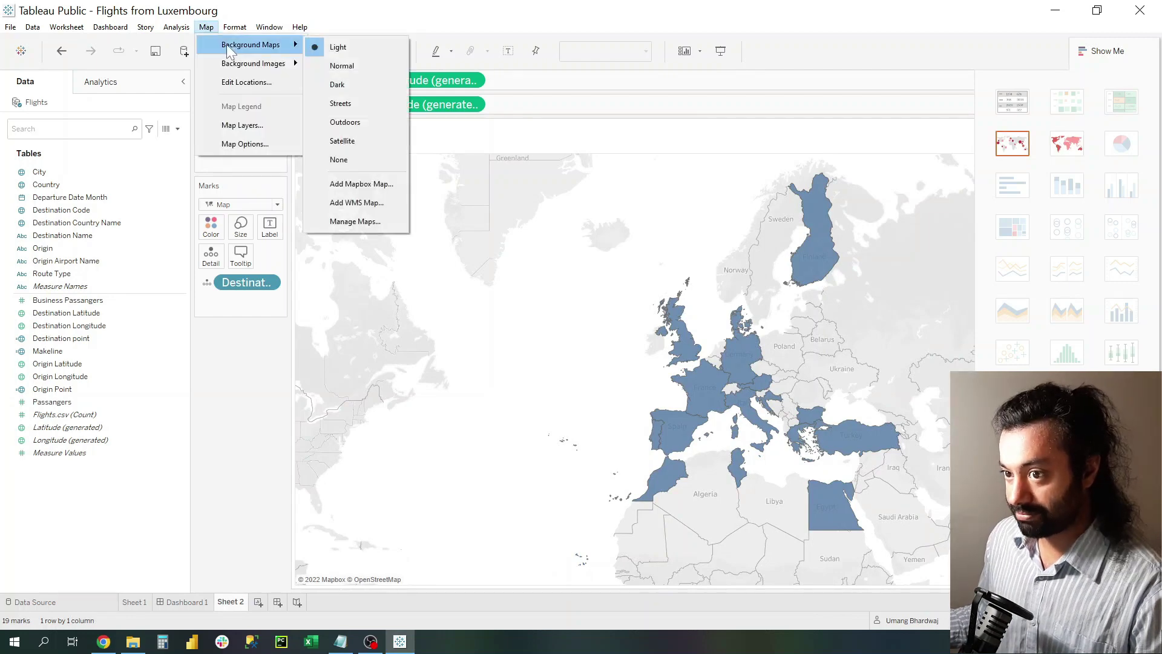
click(353, 83)
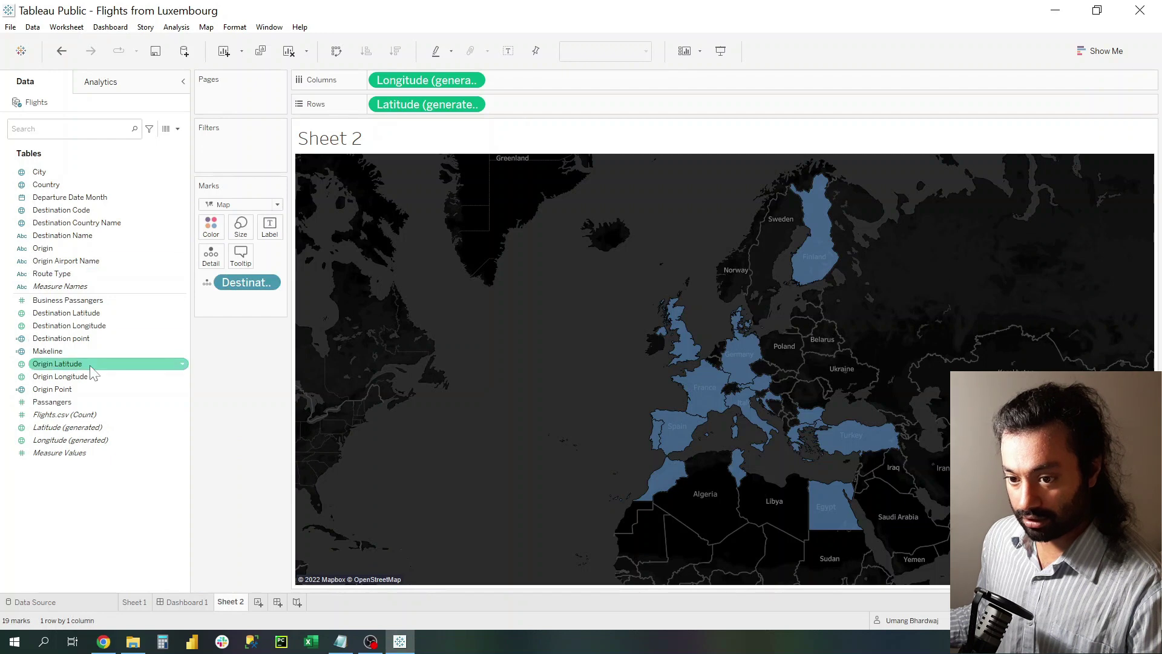
click(78, 404)
drag(79, 404, 210, 227)
Apply the Green-Gold colour palette and name the sheet Country Map.
click(210, 228)
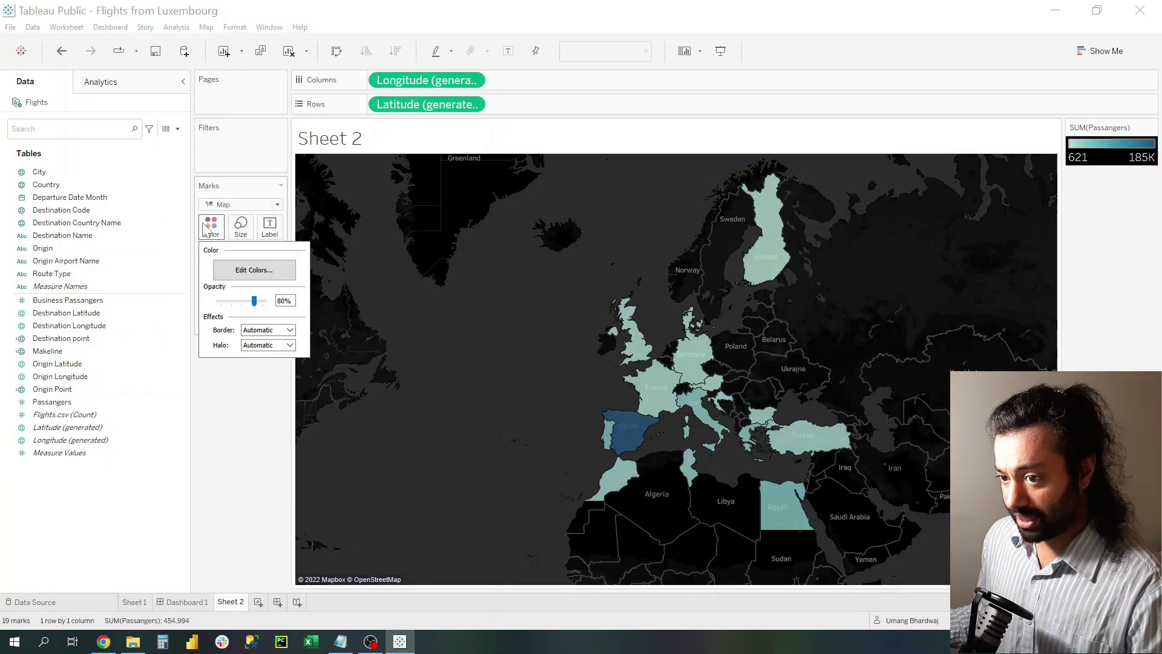
click(234, 270)
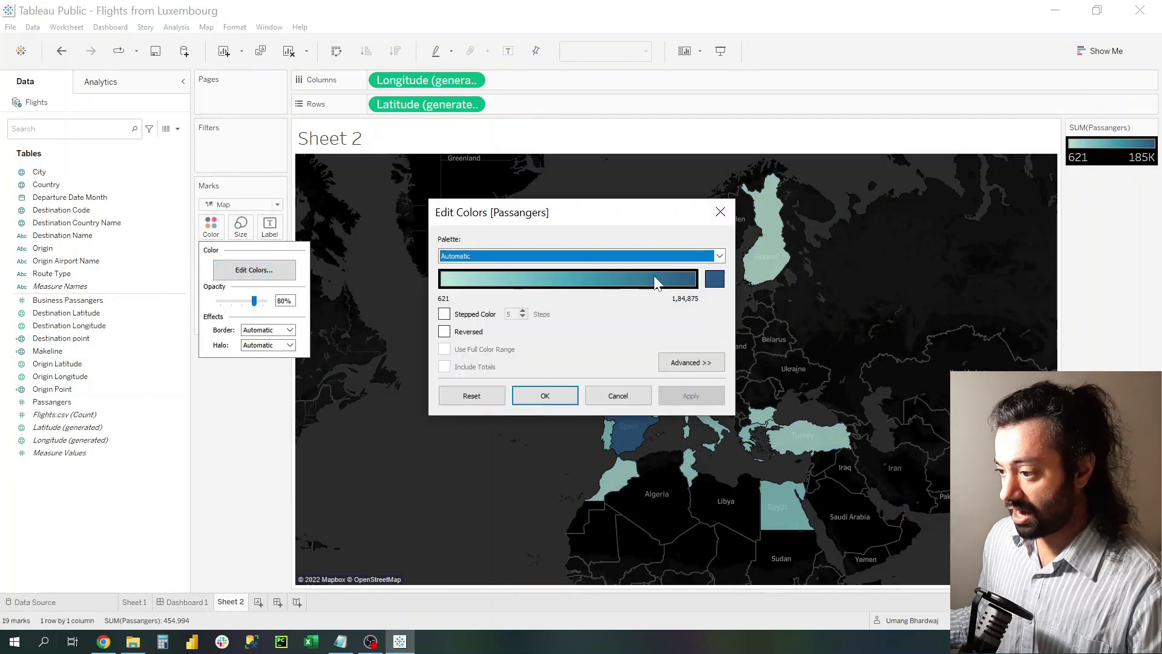
click(720, 257)
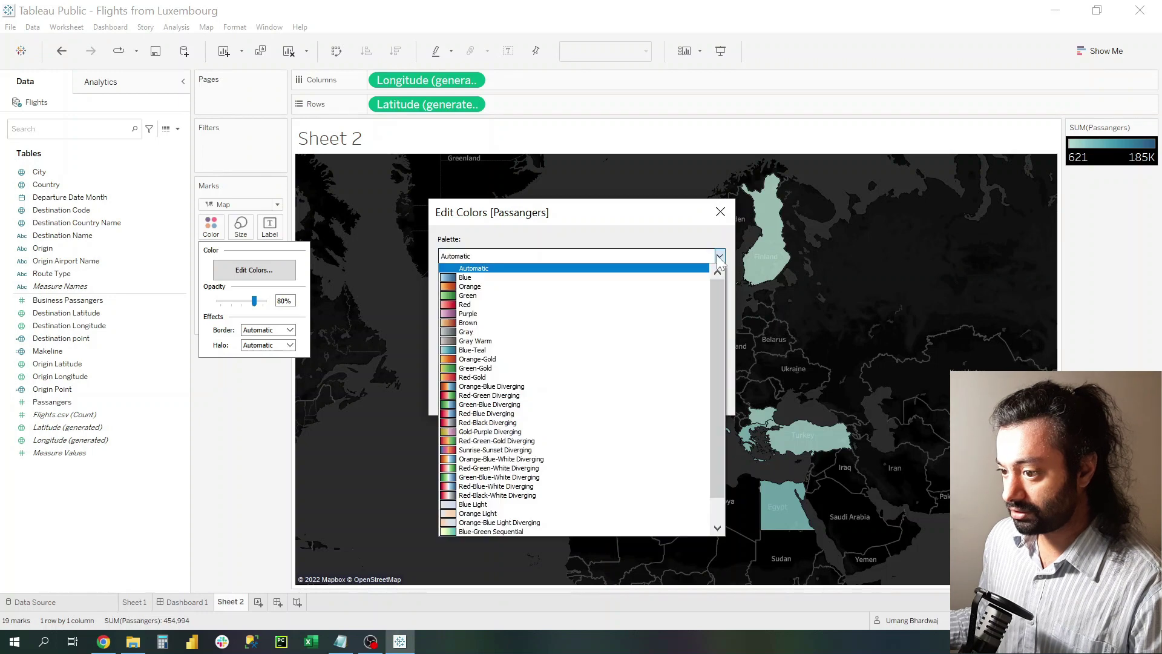
click(485, 369)
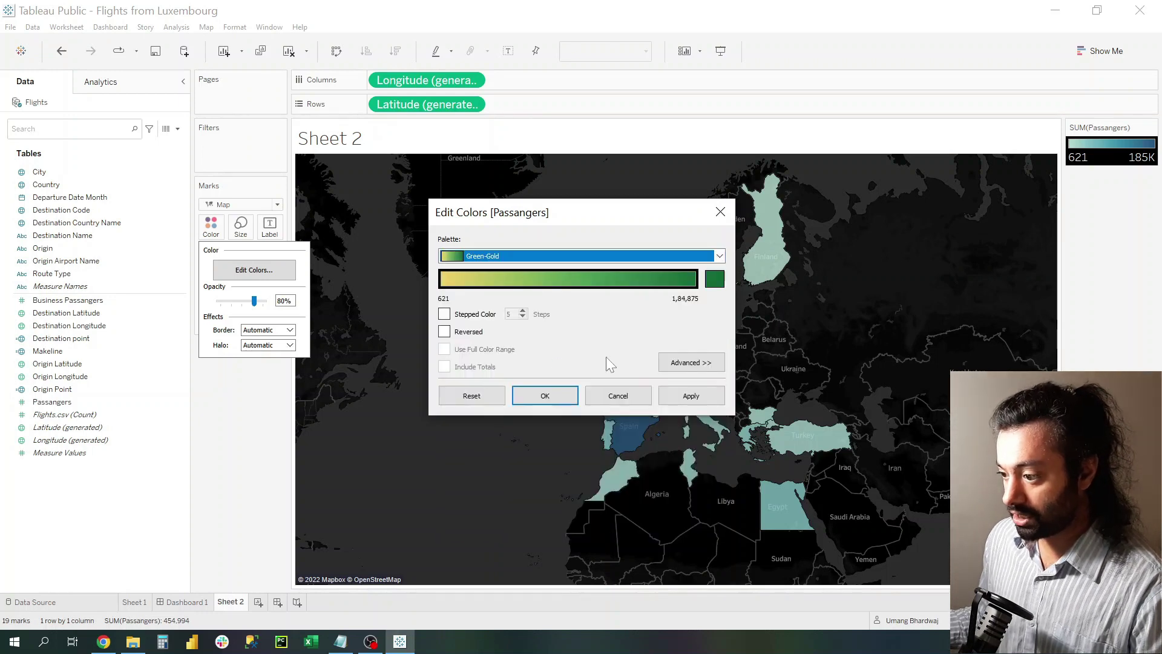
click(683, 395)
click(545, 396)
text(Country)
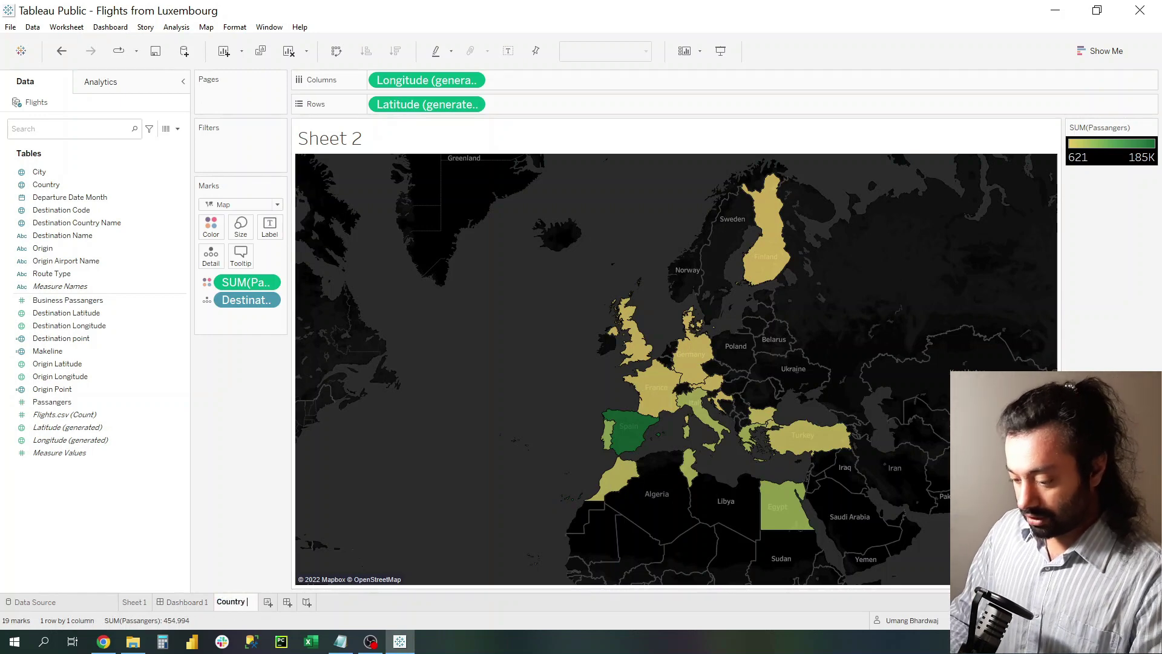
text(Map)
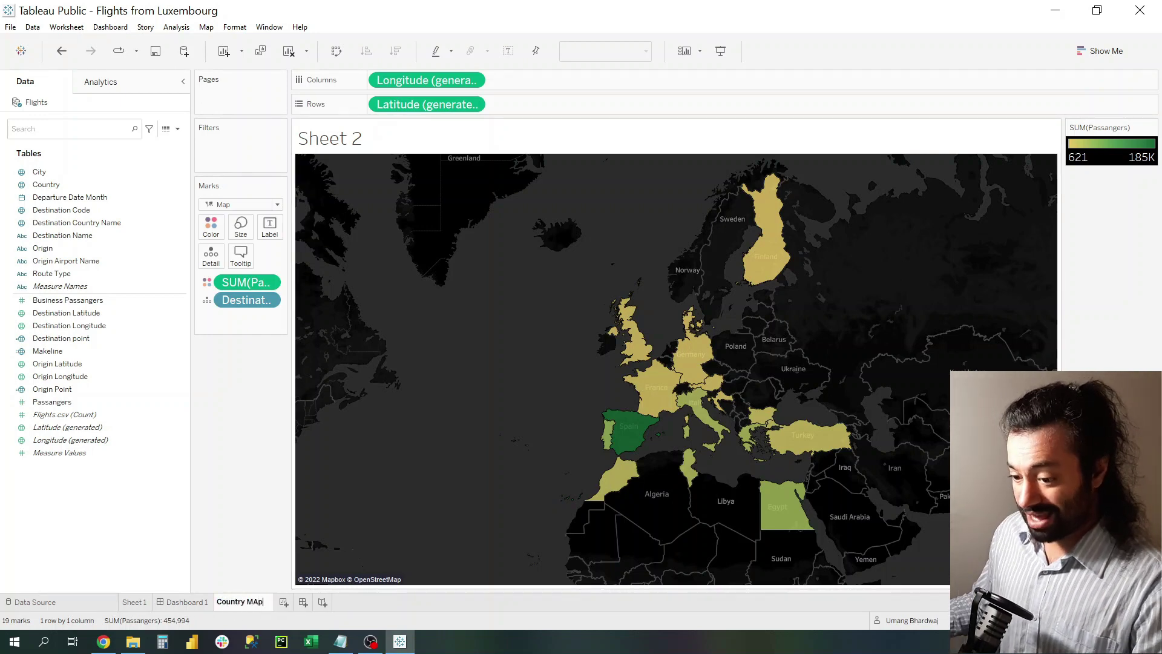
key(Return)
On a new sheet, give Destination Name a geographic role and place it on Rows.
click(281, 602)
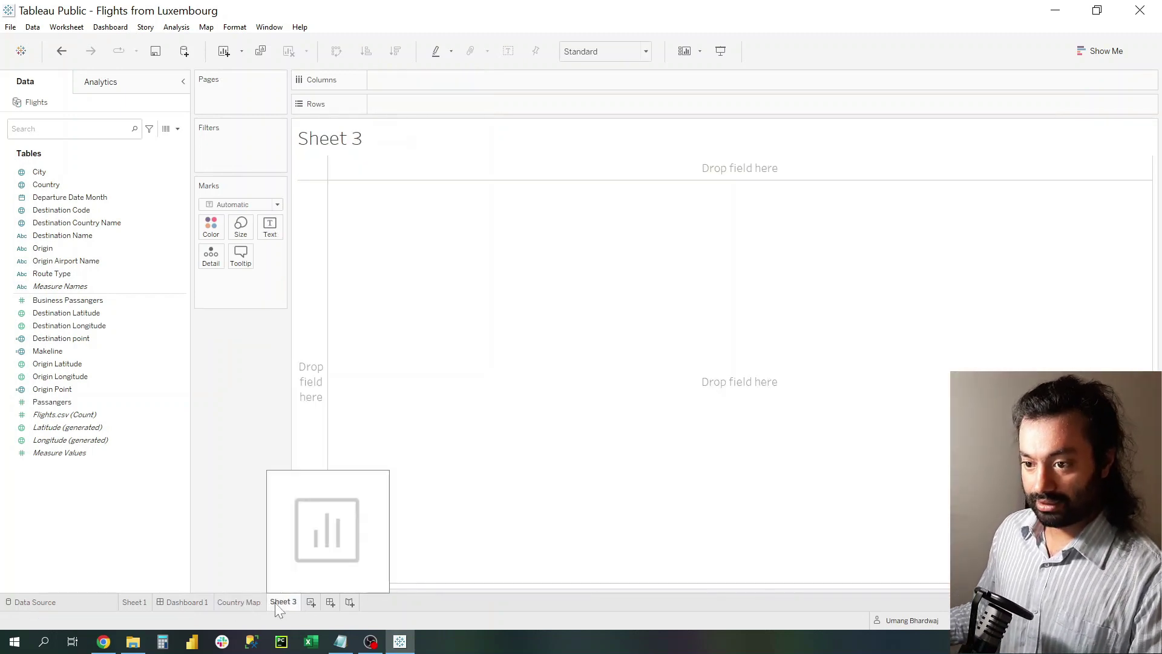
click(143, 364)
click(66, 239)
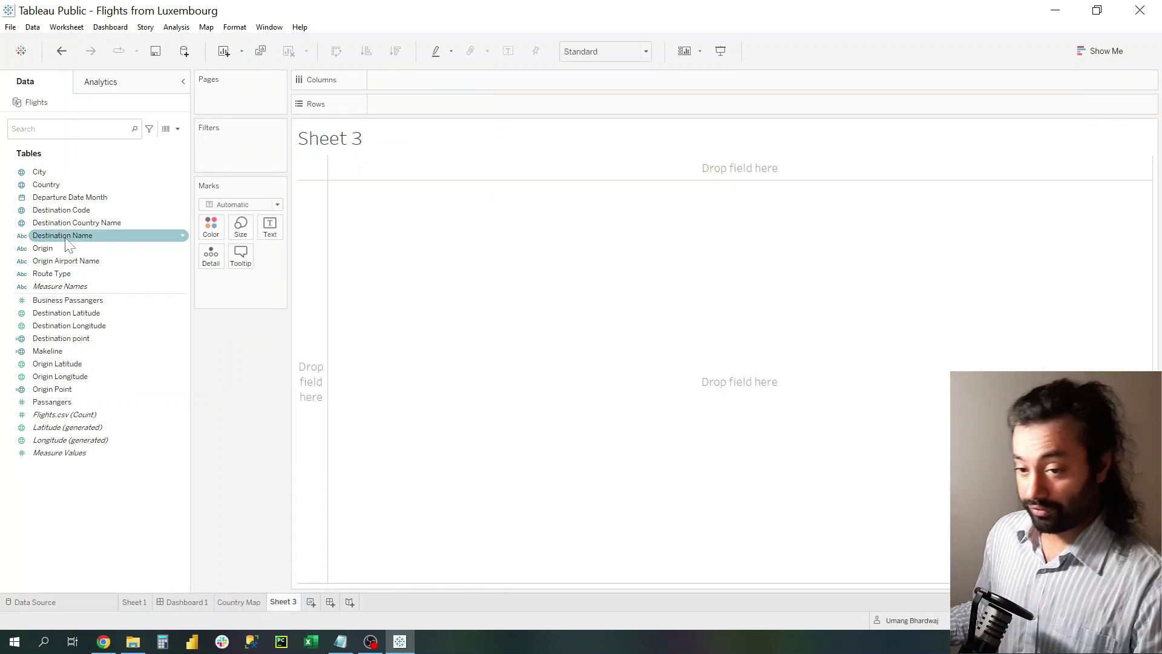
click(184, 237)
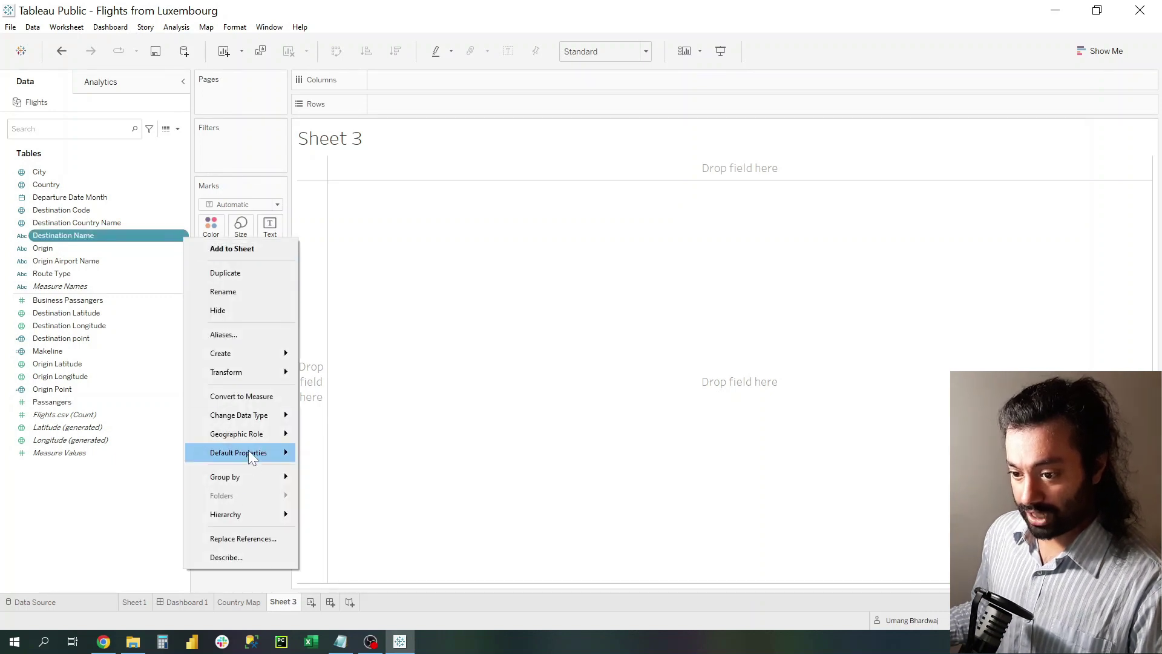
mouse_move(236, 432)
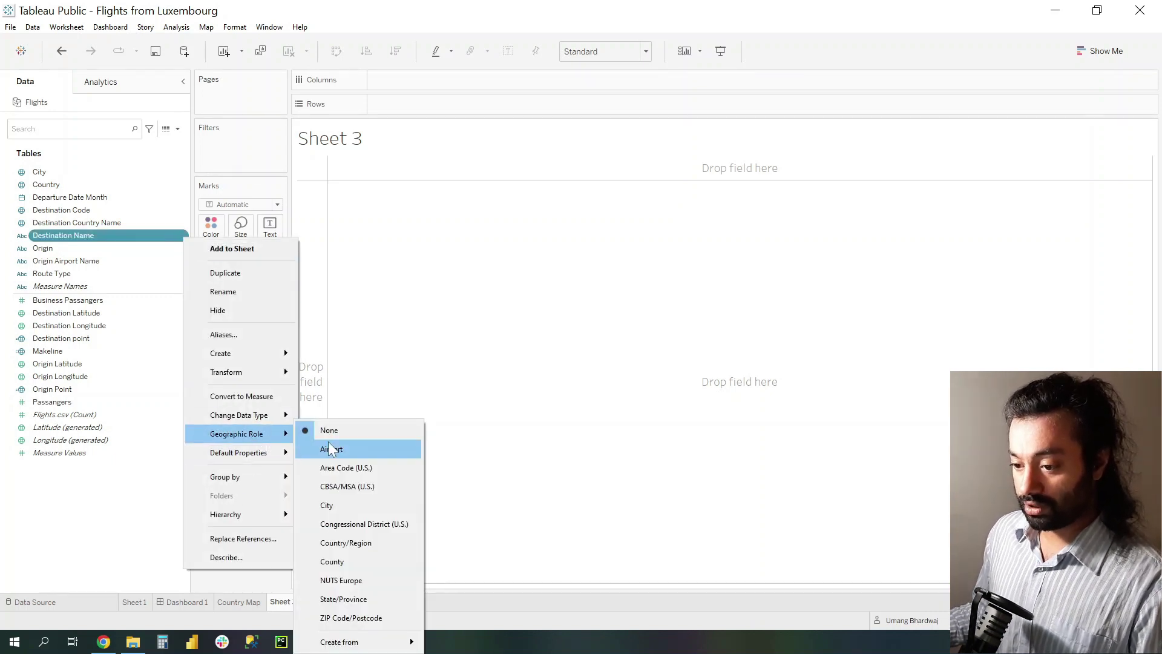
click(331, 505)
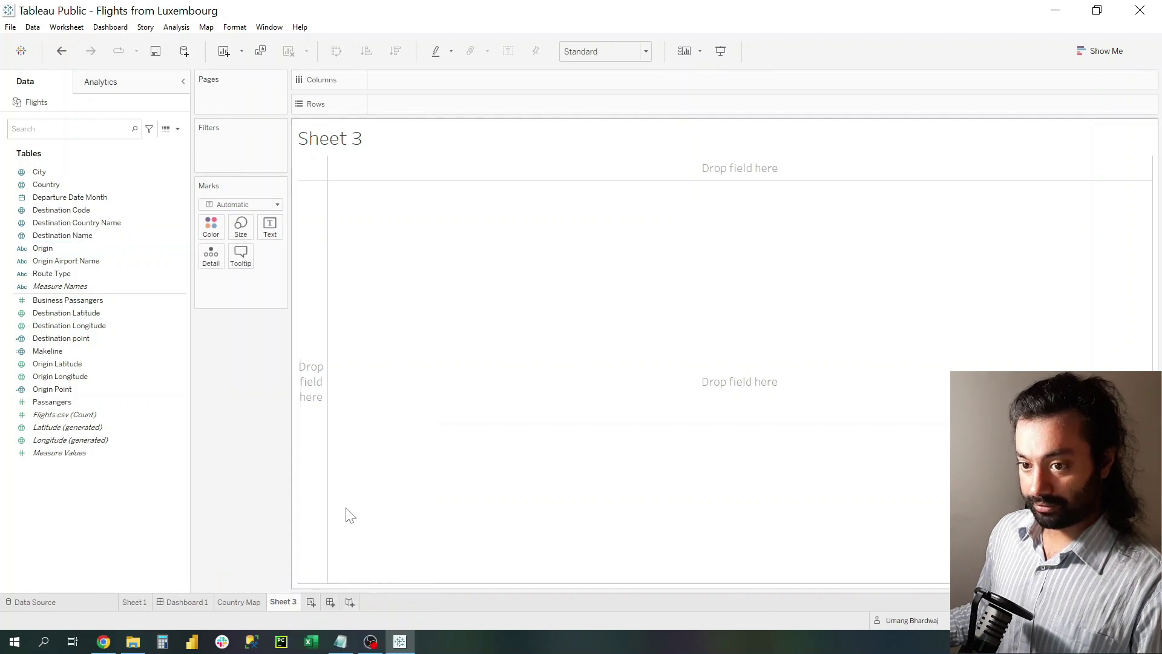
drag(63, 235, 412, 108)
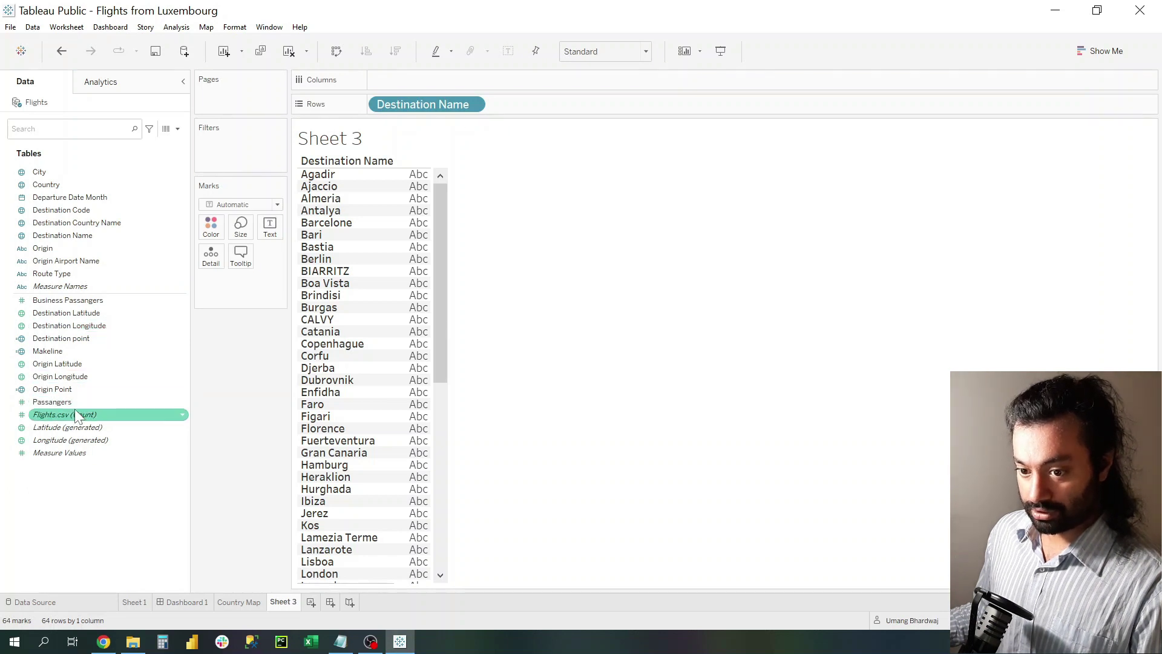
Add Passangers as horizontal bars sorted descending, Palma Mallorca on top.
drag(53, 401, 536, 108)
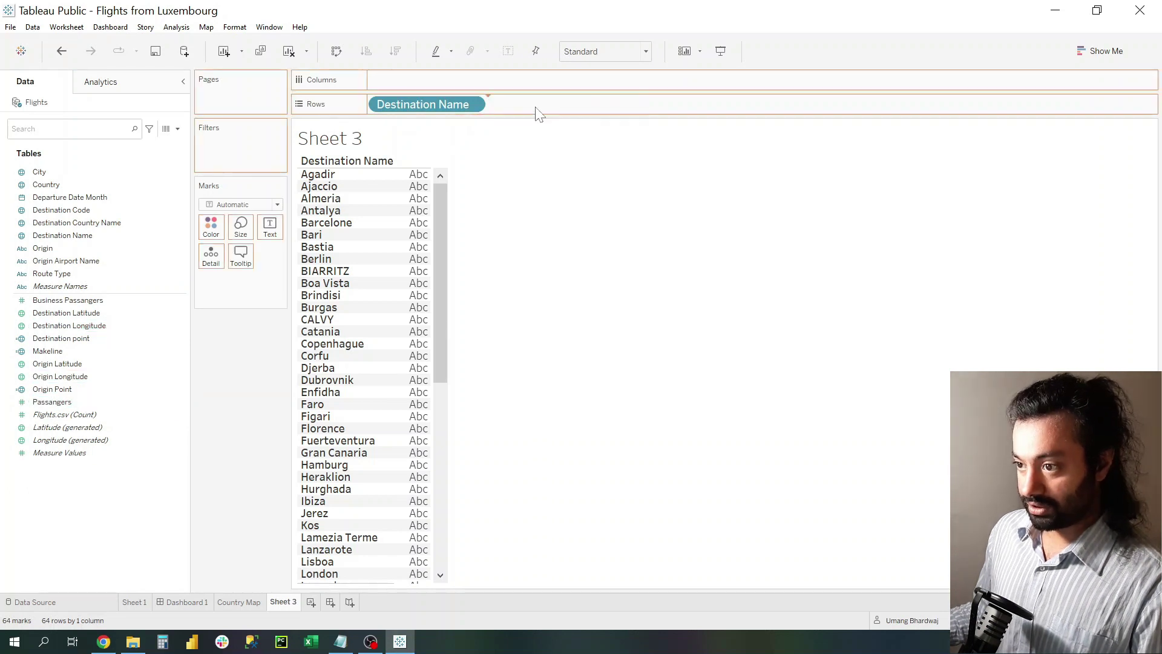
click(1089, 51)
click(1020, 189)
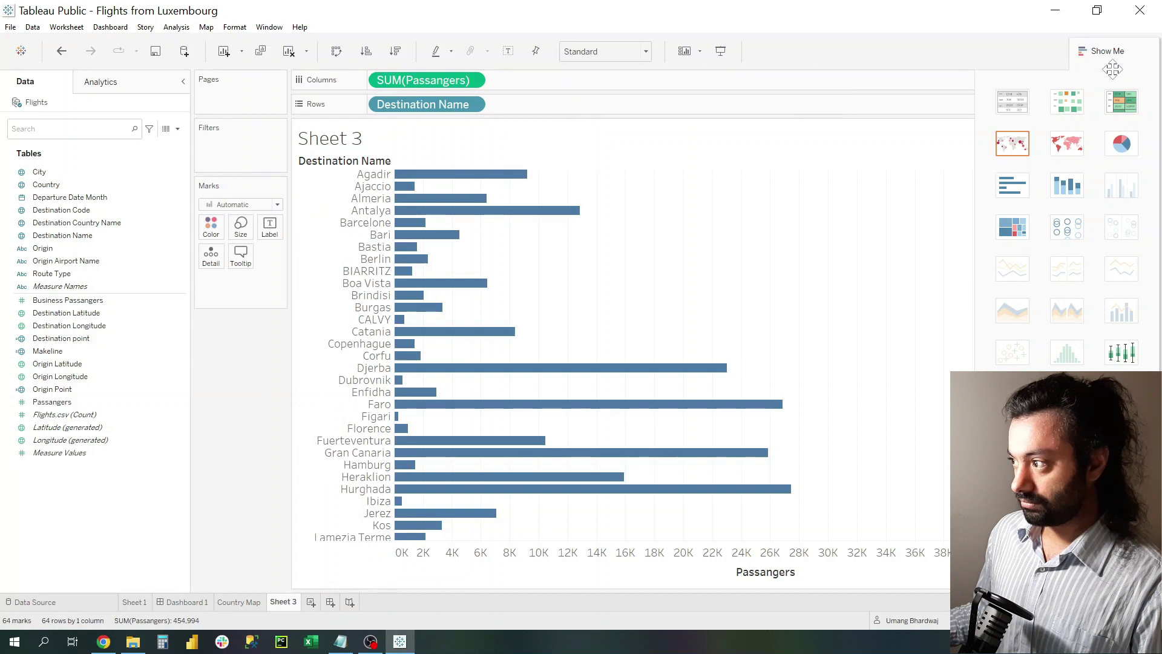
click(1103, 50)
click(801, 572)
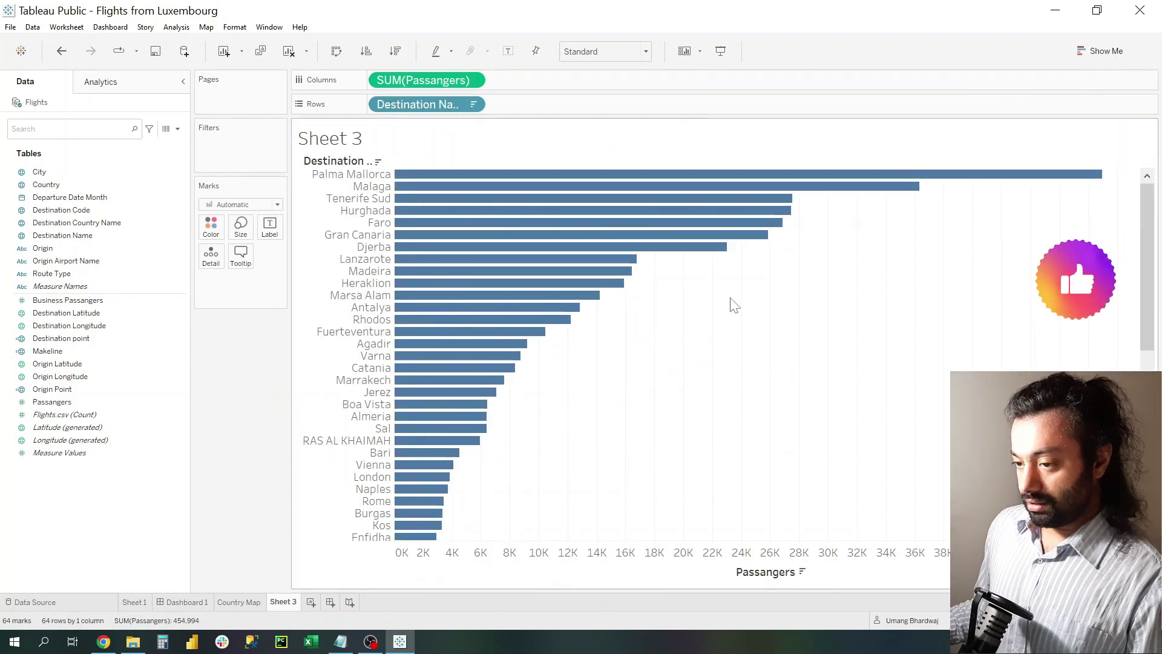
mouse_move(765, 162)
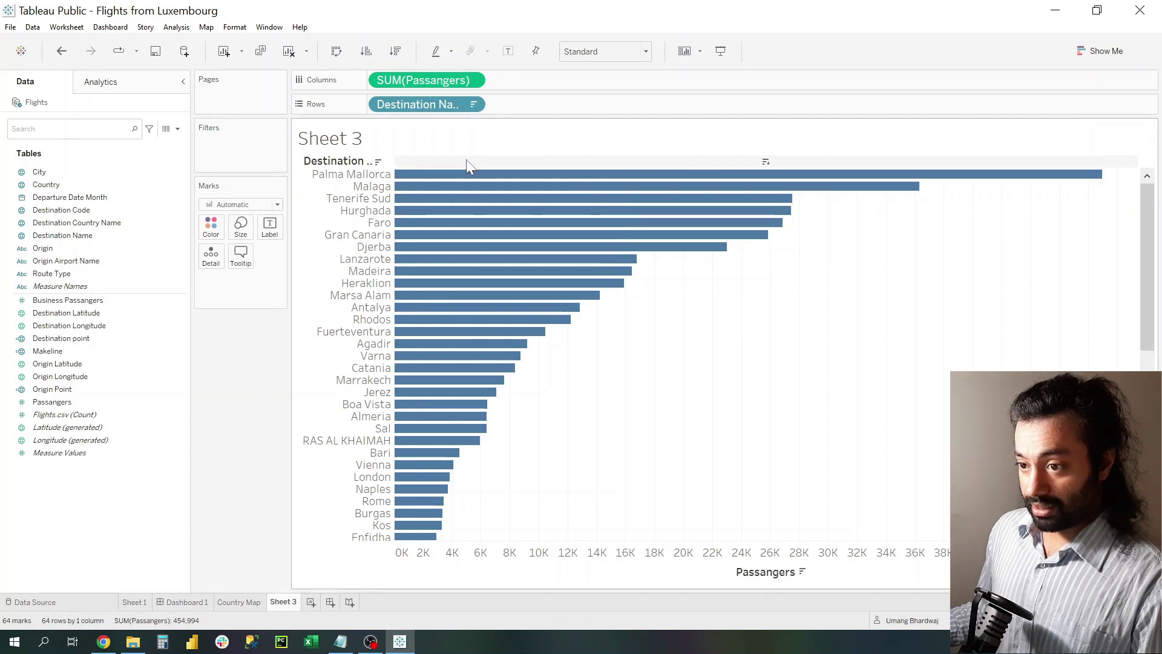
Make the bar chart sheet background black.
right_click(809, 317)
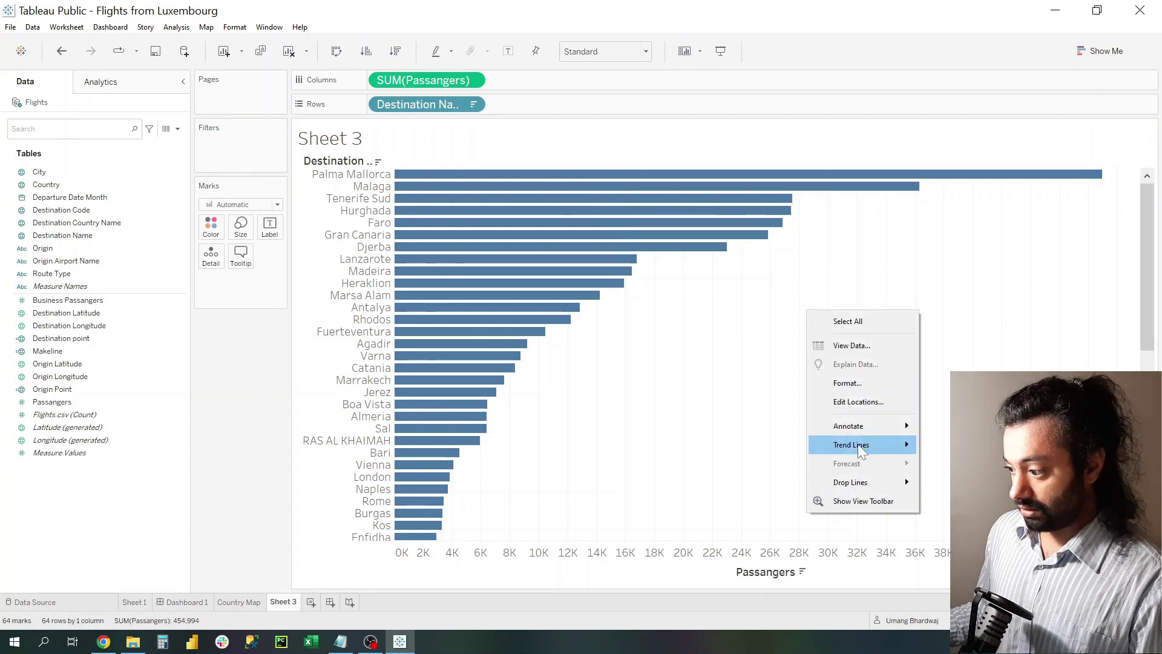
click(856, 386)
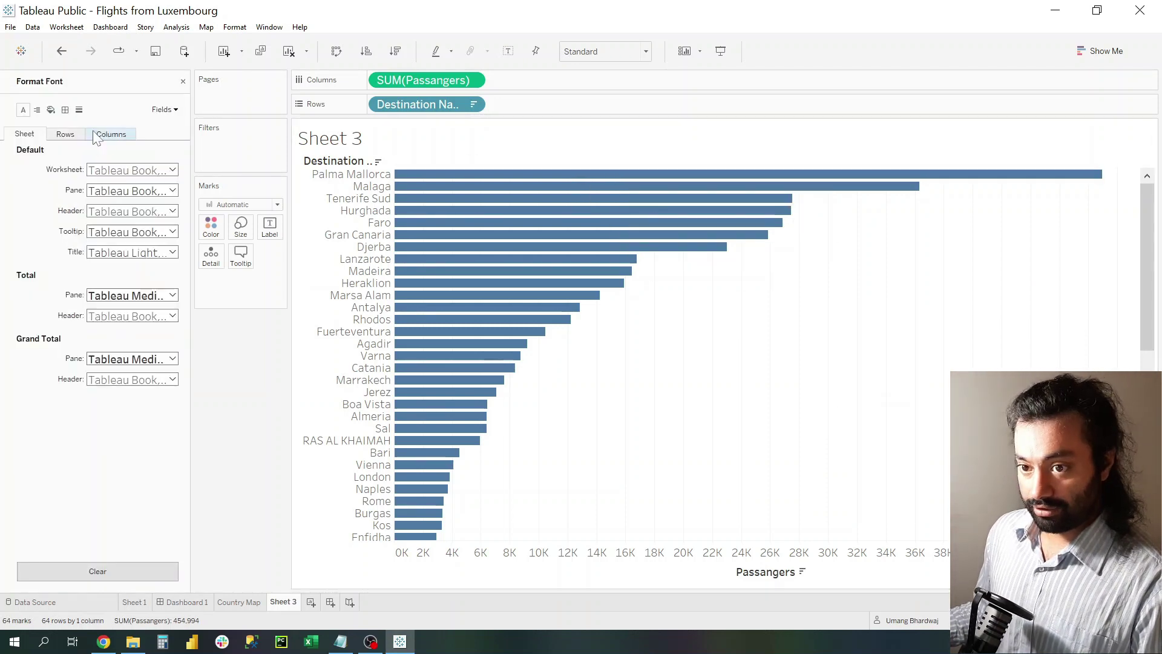
click(51, 109)
click(114, 170)
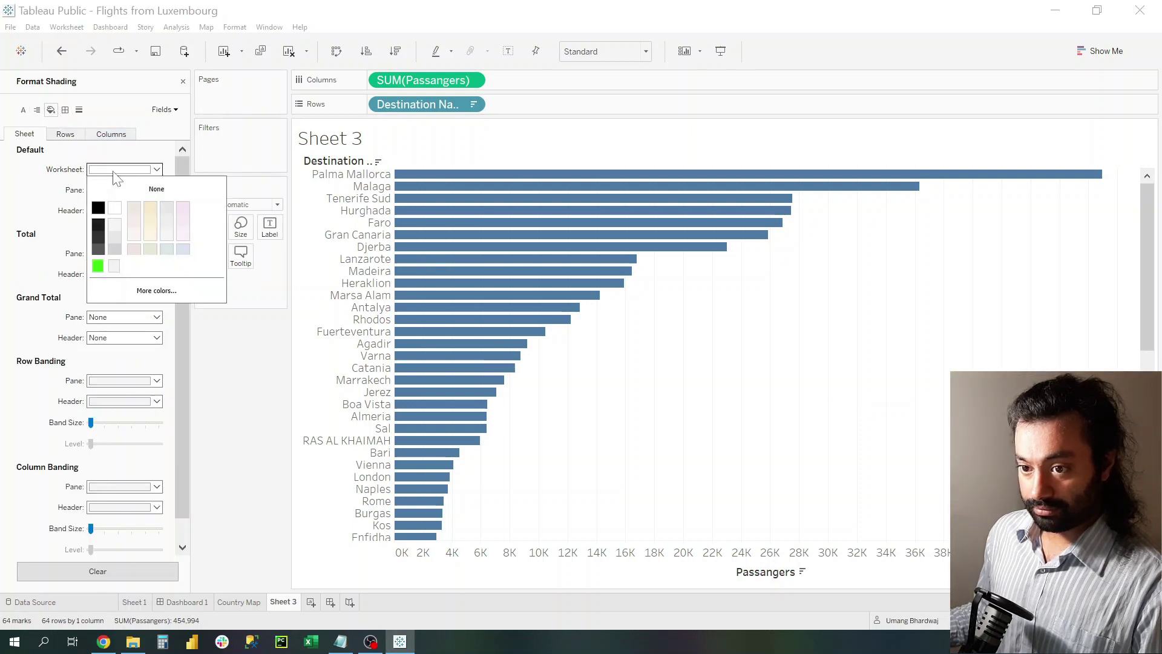
click(98, 207)
Remove the bar chart's vertical grid lines.
click(65, 109)
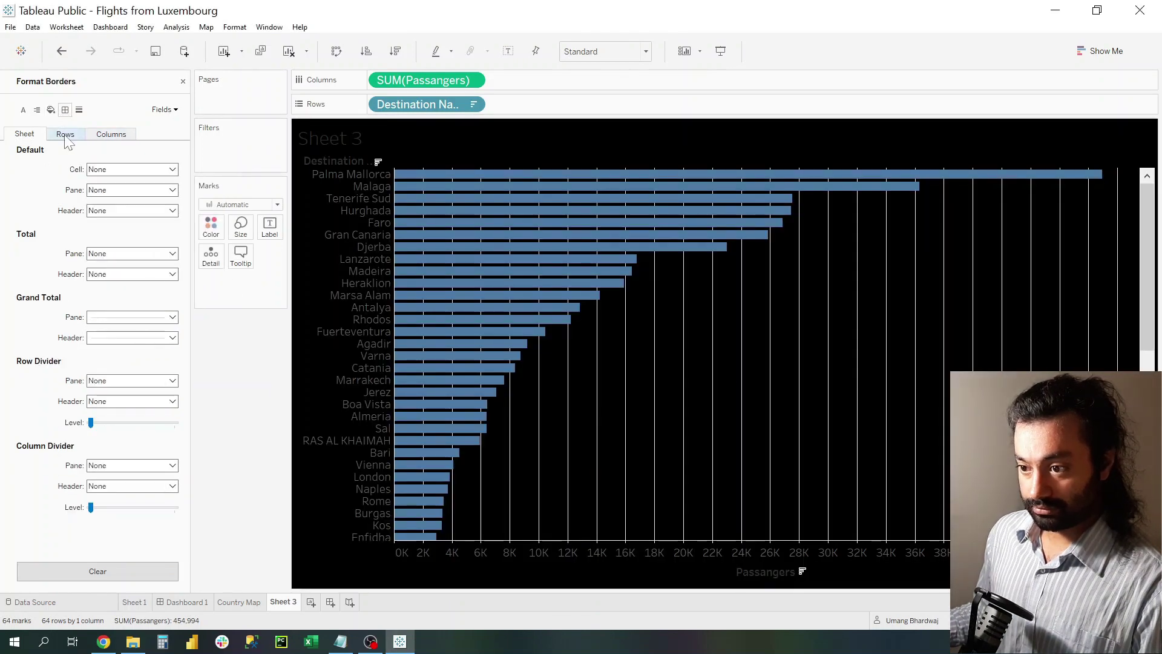
click(108, 136)
click(80, 110)
click(132, 169)
click(158, 187)
click(28, 135)
click(64, 133)
Make all the bar chart text green.
click(64, 109)
click(23, 109)
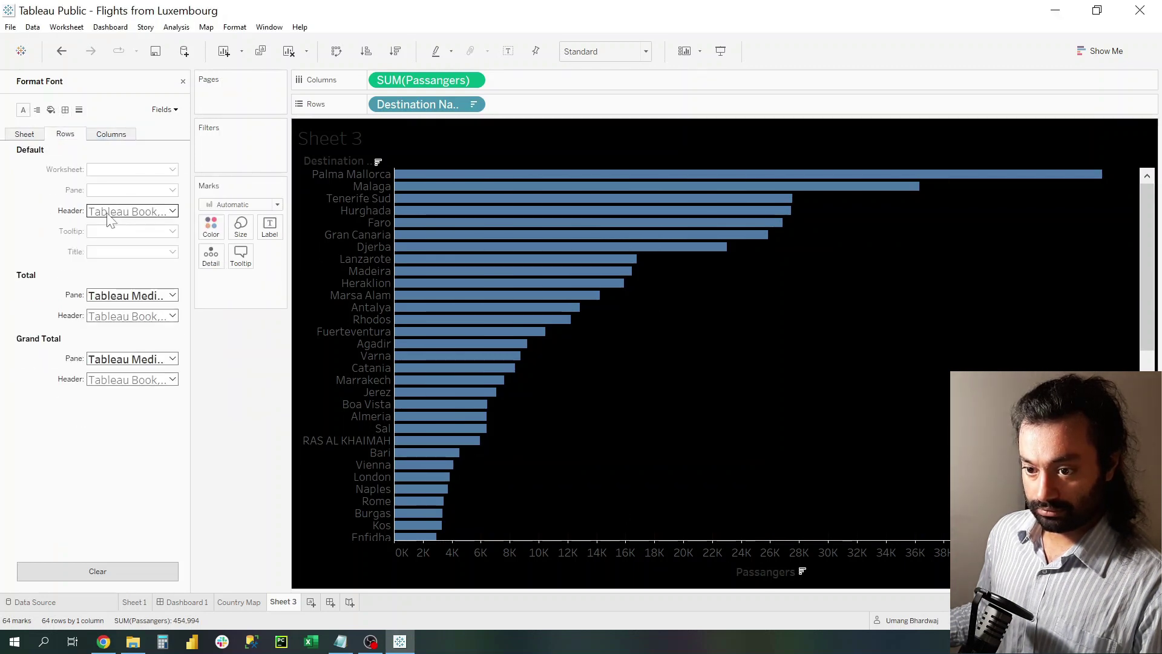
click(24, 134)
click(109, 172)
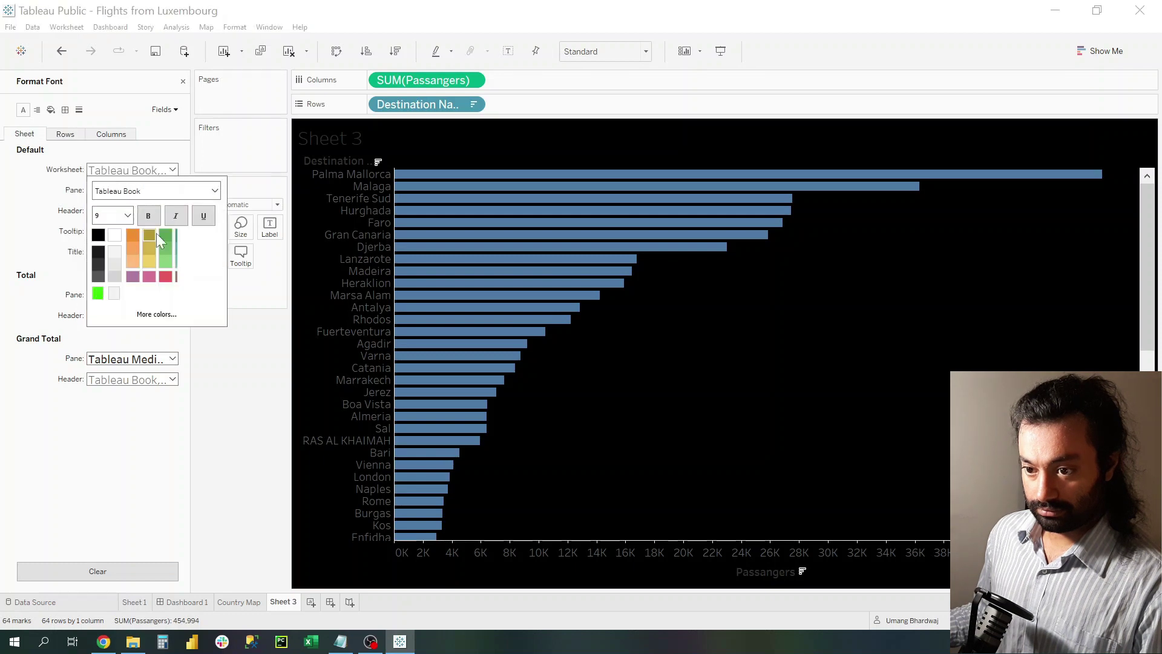
click(167, 239)
click(137, 493)
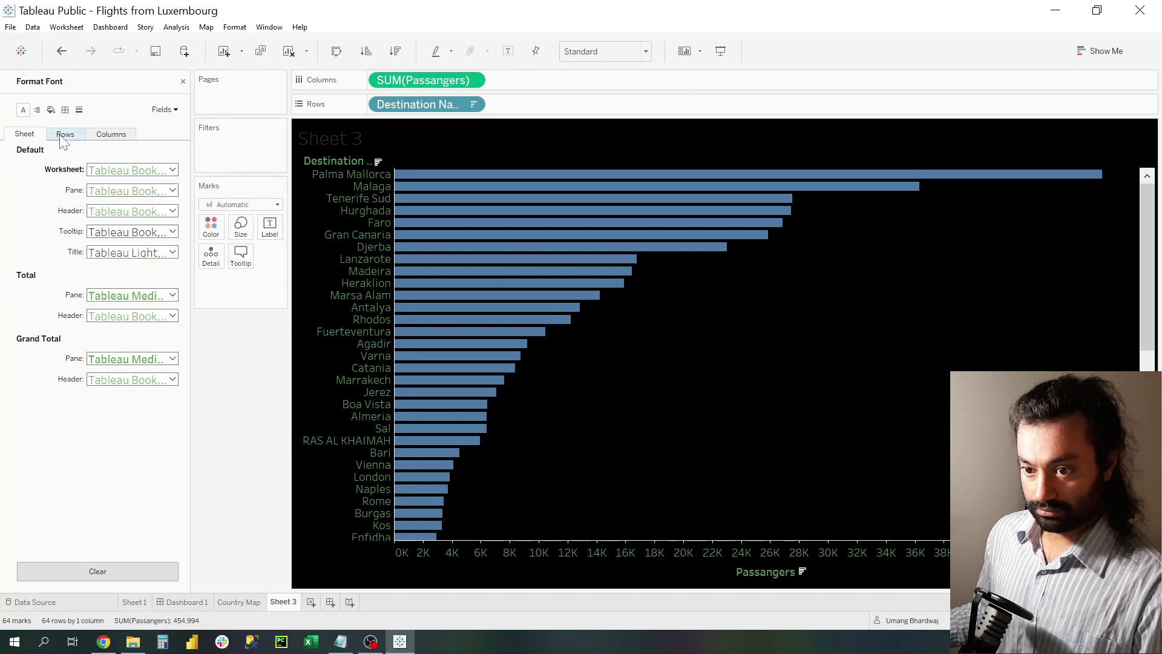
Give the axis ticks and axis rulers green lines.
click(78, 110)
click(109, 211)
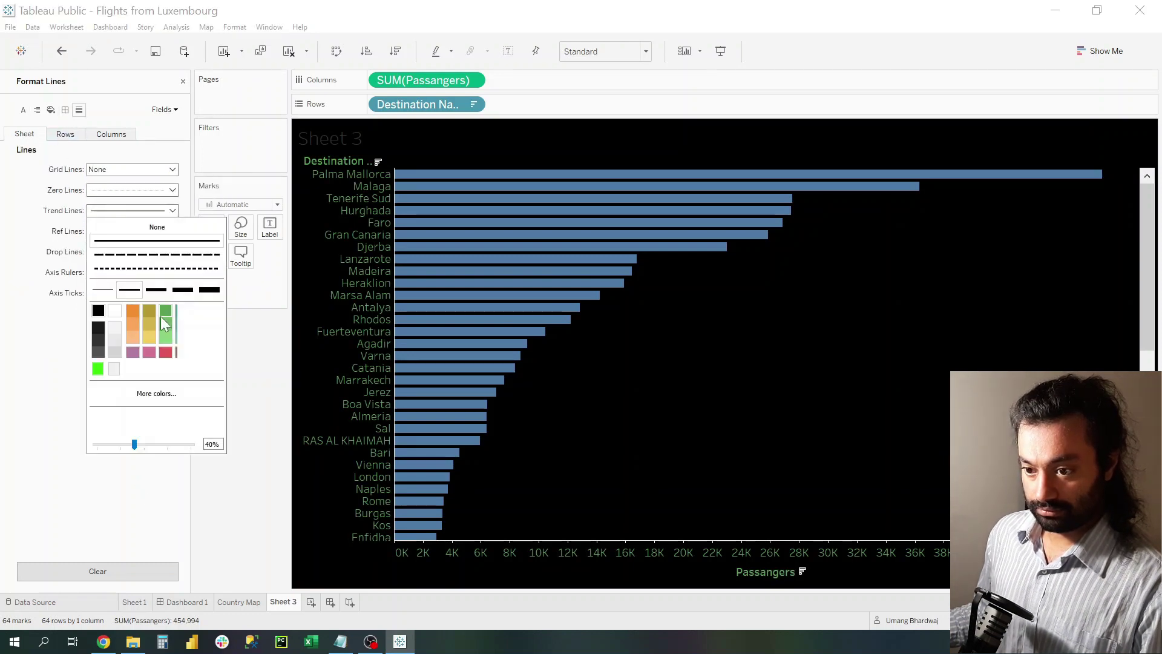
click(41, 272)
click(132, 293)
click(165, 333)
click(20, 364)
click(132, 272)
click(164, 382)
click(9, 394)
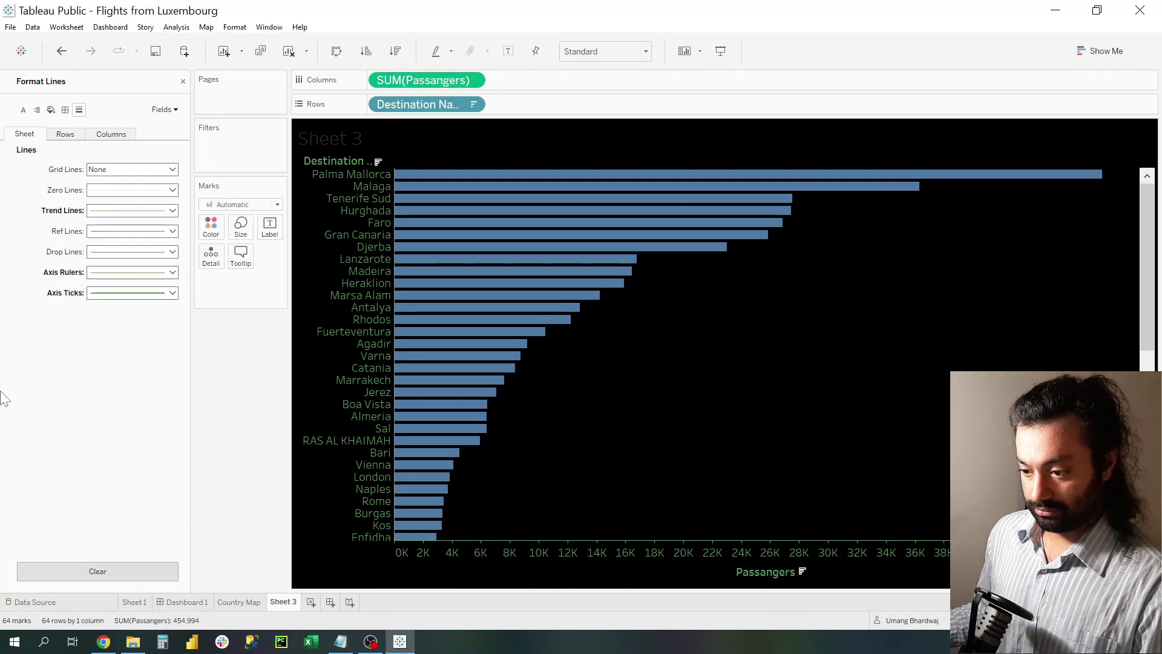
Make the bars green and delete the sheet title.
click(211, 227)
click(287, 266)
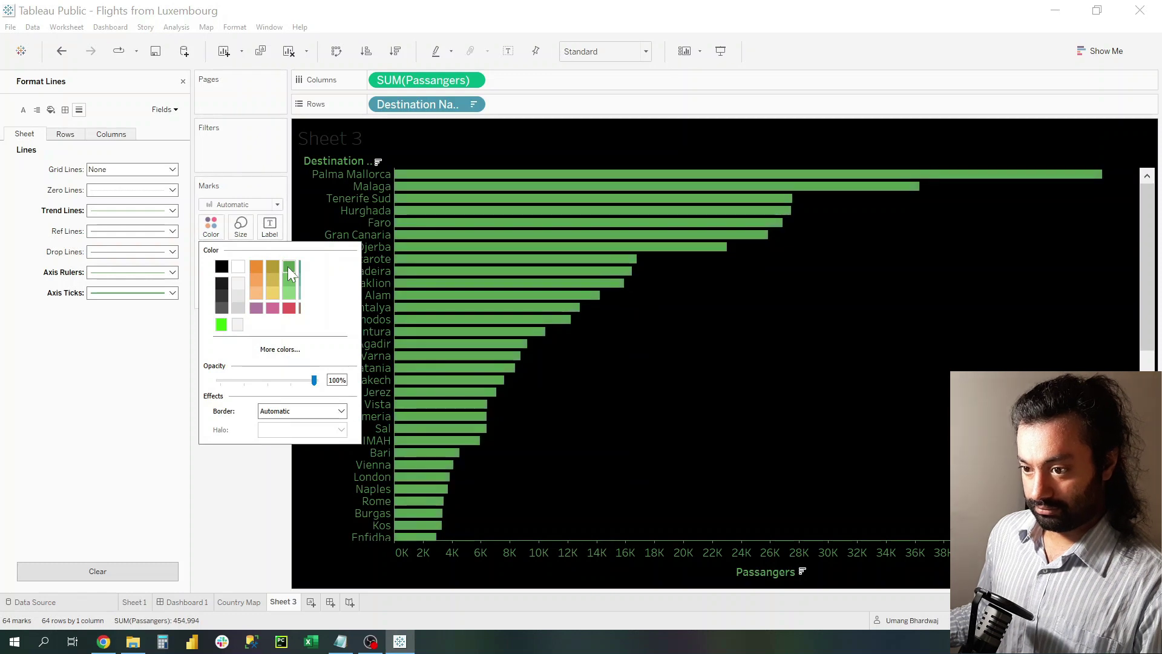
click(242, 475)
double_click(354, 142)
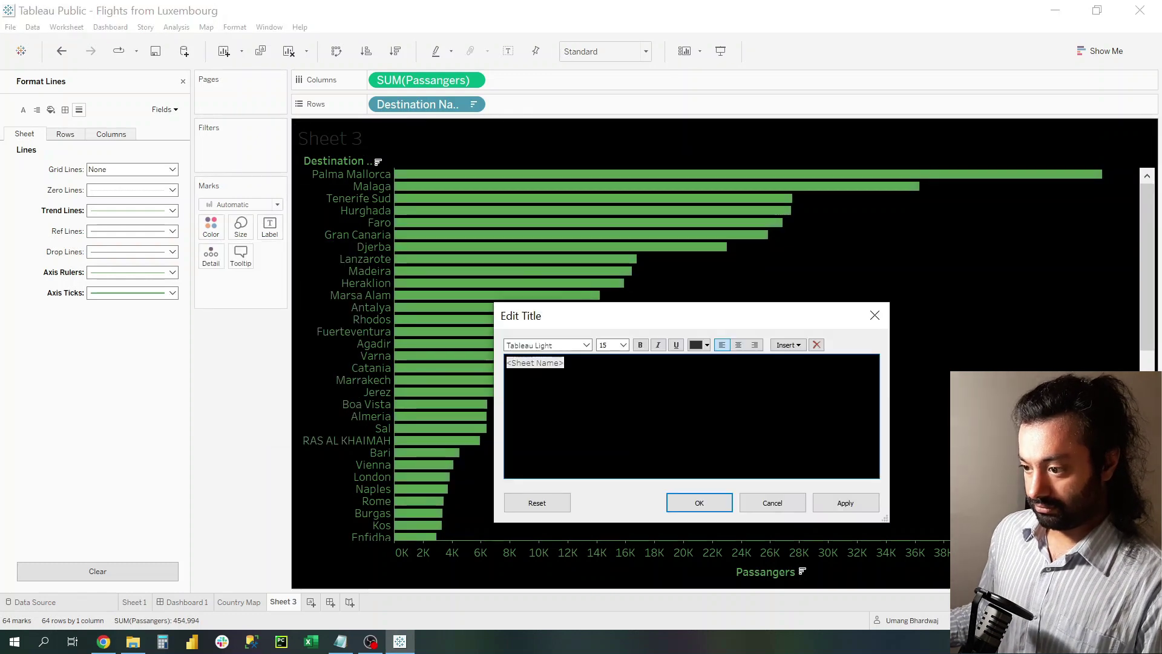
key(BackSpace)
click(698, 502)
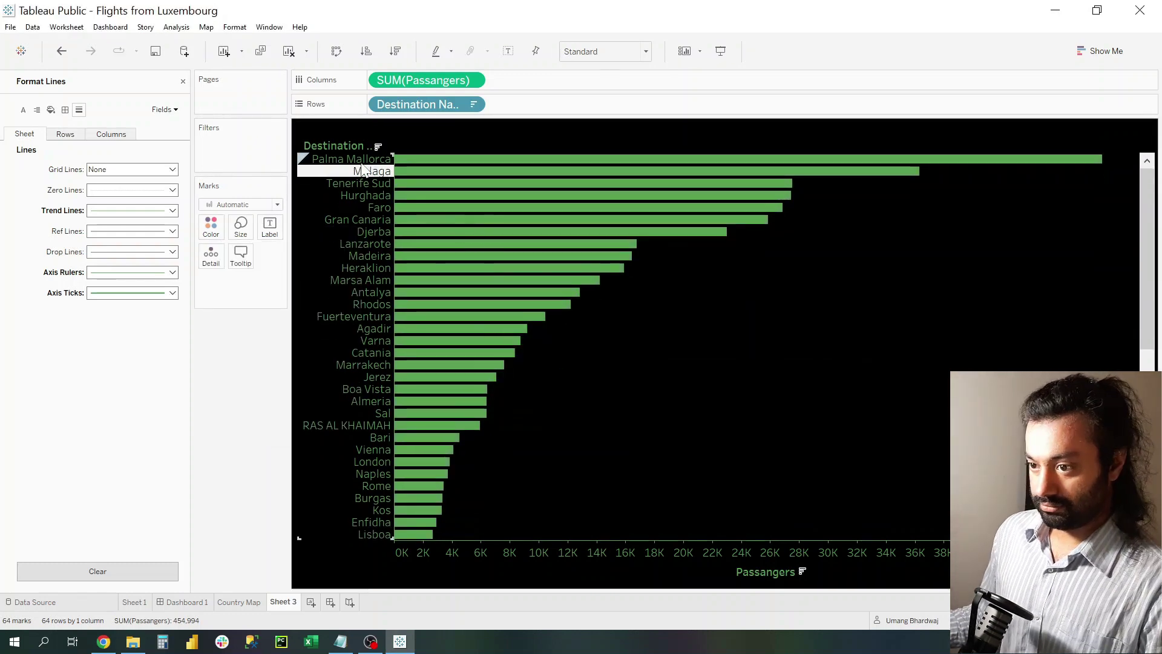
Label the bars with passenger totals and Destination Country Name.
click(183, 81)
mouse_move(560, 232)
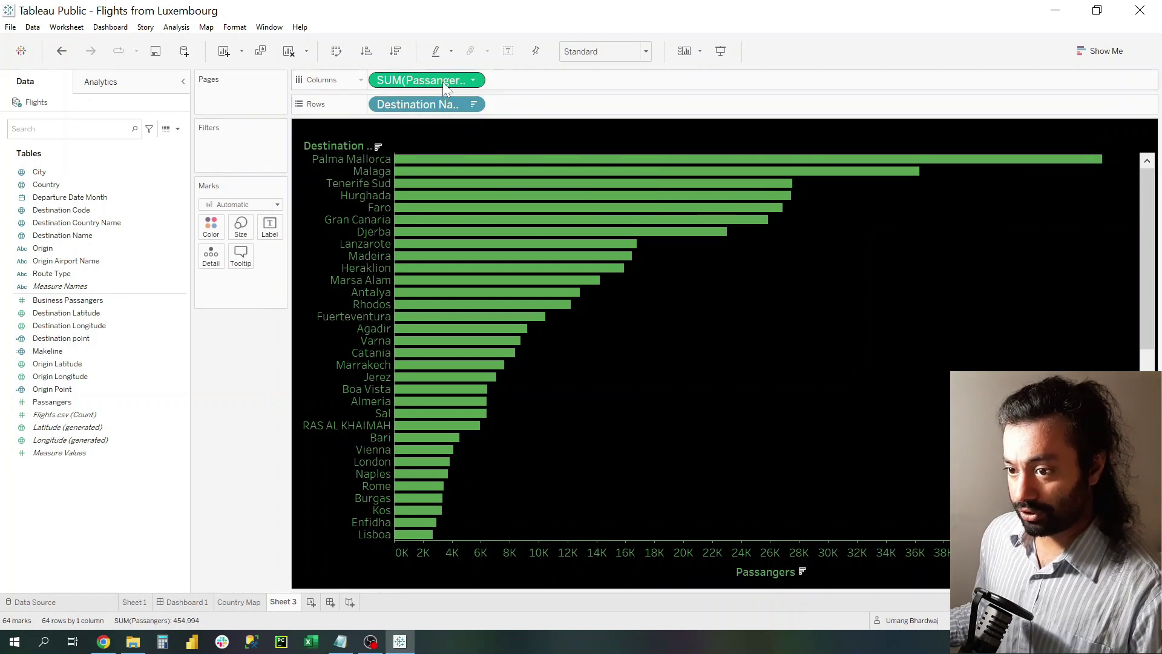
drag(443, 82, 270, 227)
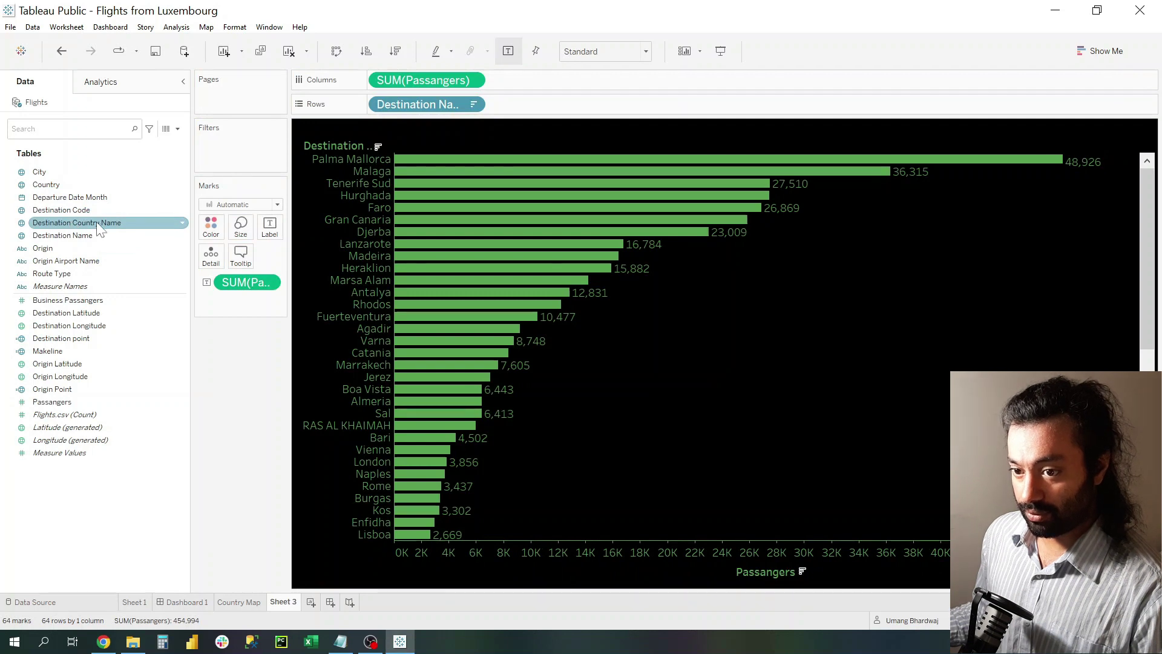
mouse_move(97, 217)
mouse_down()
mouse_move(273, 232)
mouse_move(92, 219)
mouse_up()
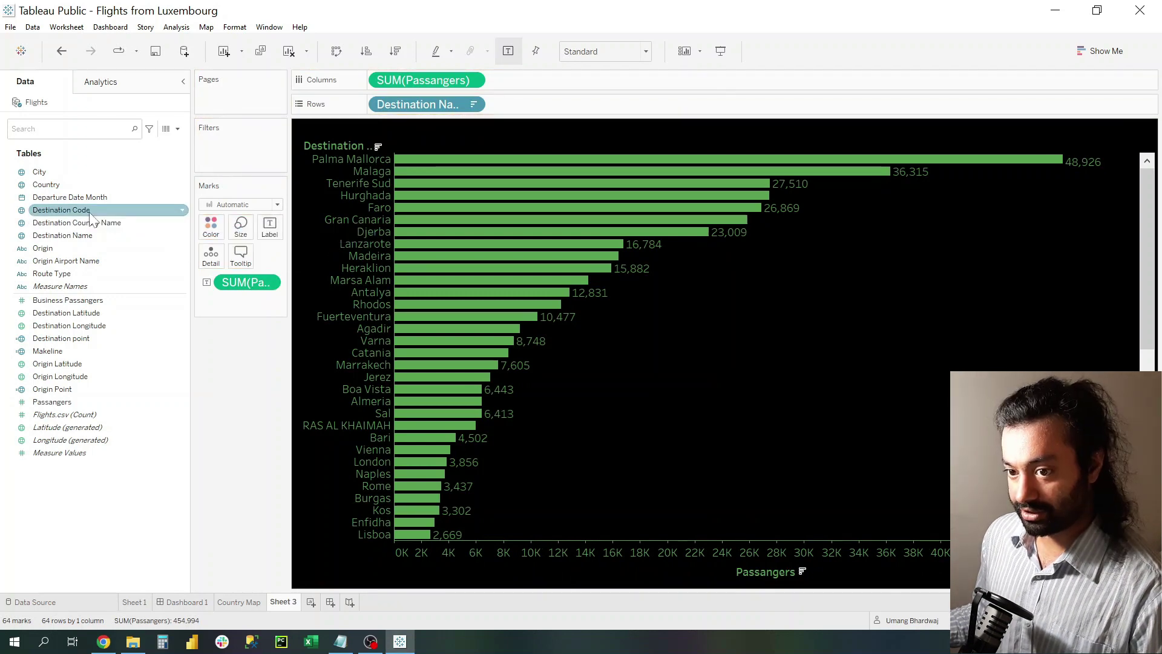
click(95, 223)
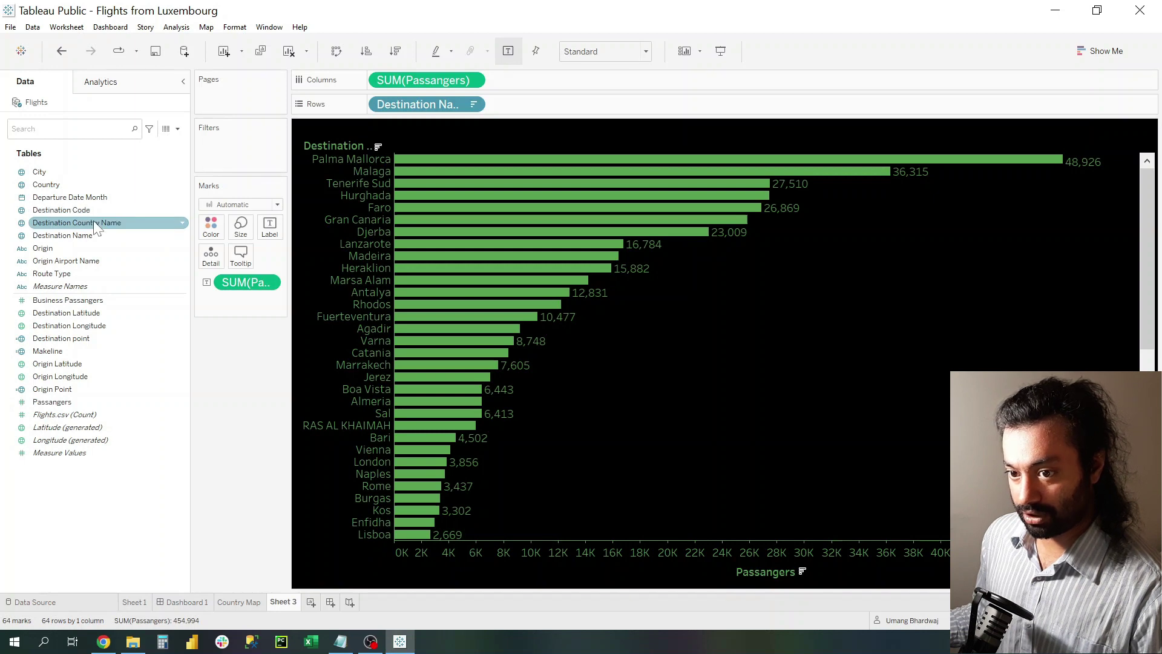
drag(95, 223, 273, 225)
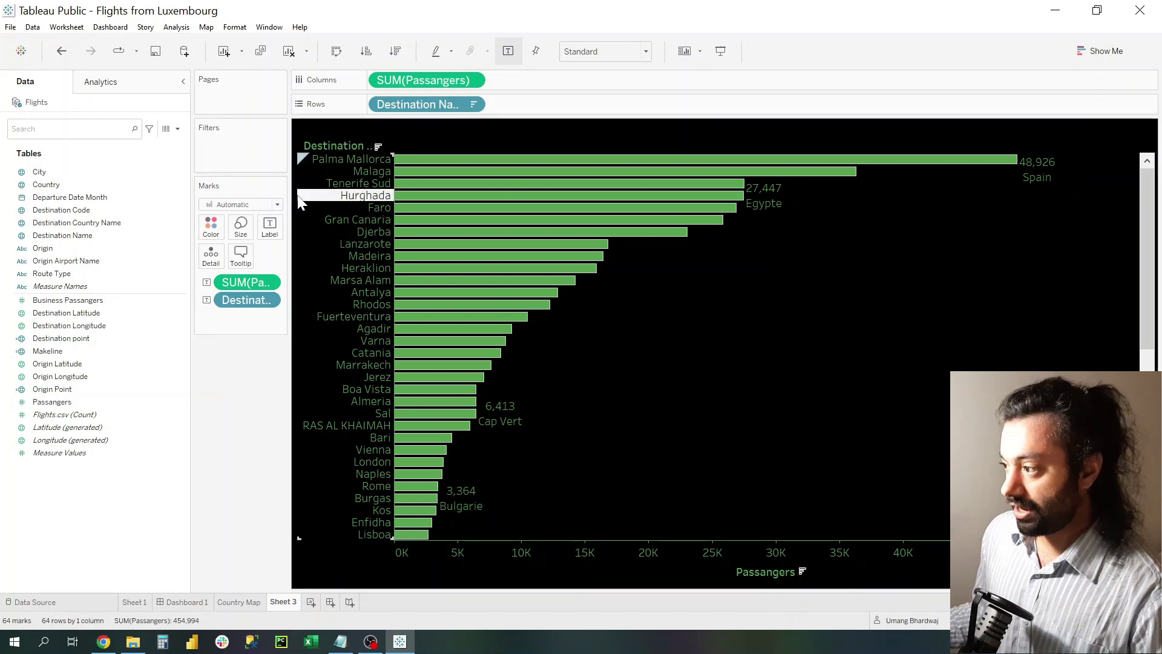
Add a second Passangers measure on a dual axis, both layers drawn as bars.
drag(418, 83, 569, 90)
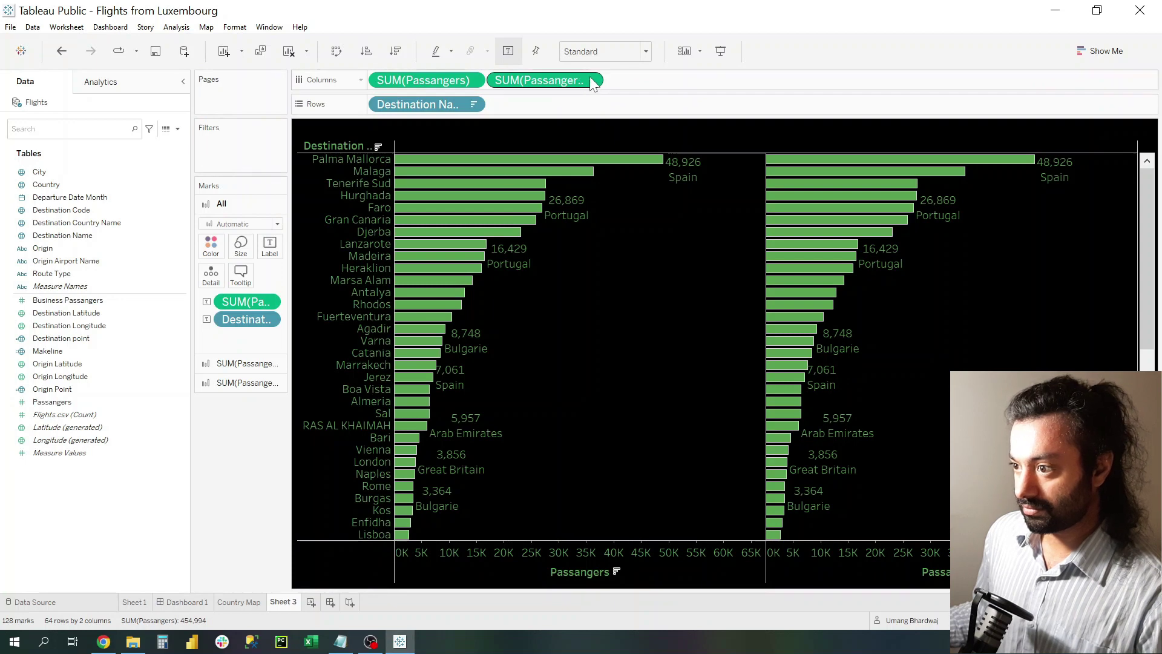
click(592, 81)
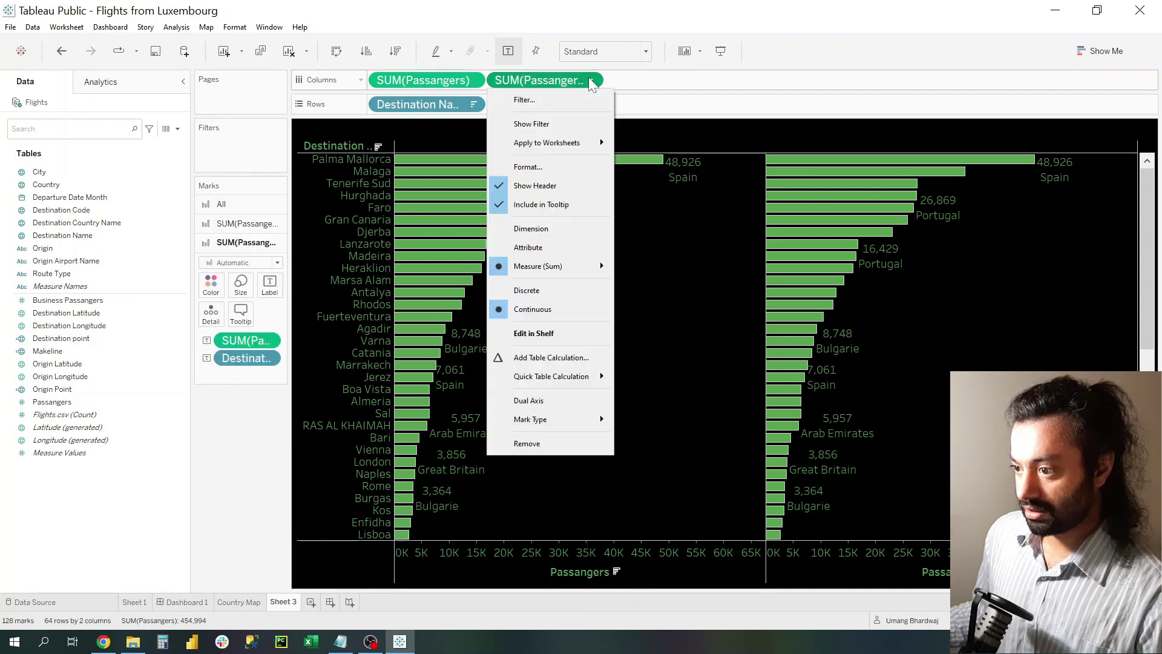
click(549, 402)
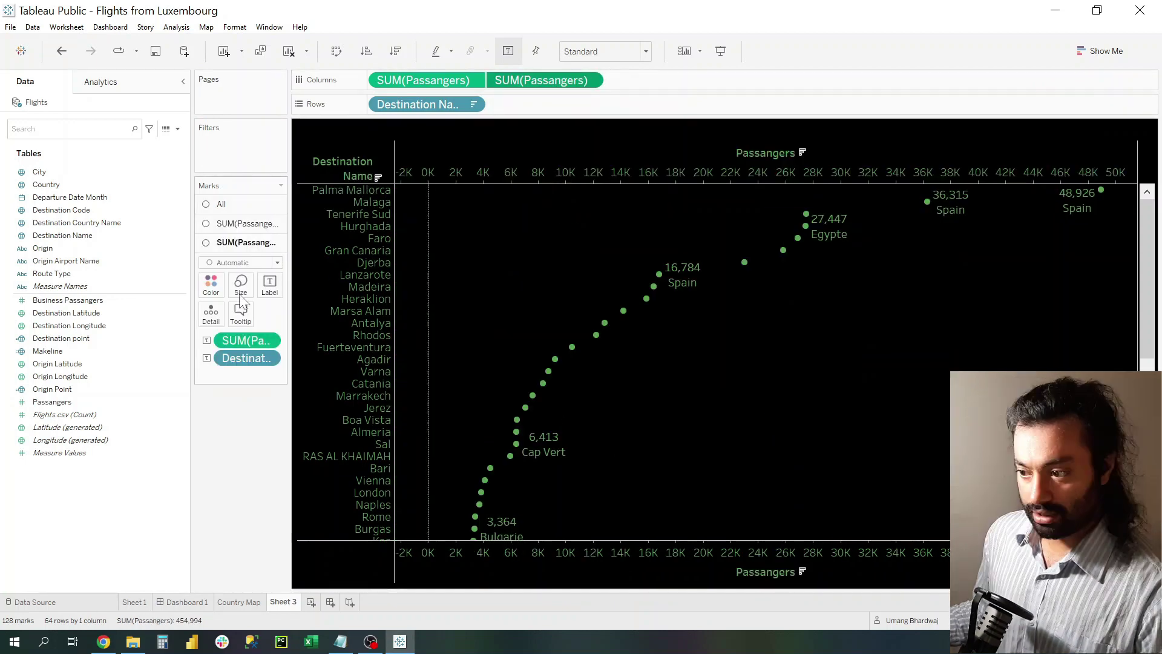
click(241, 295)
click(241, 223)
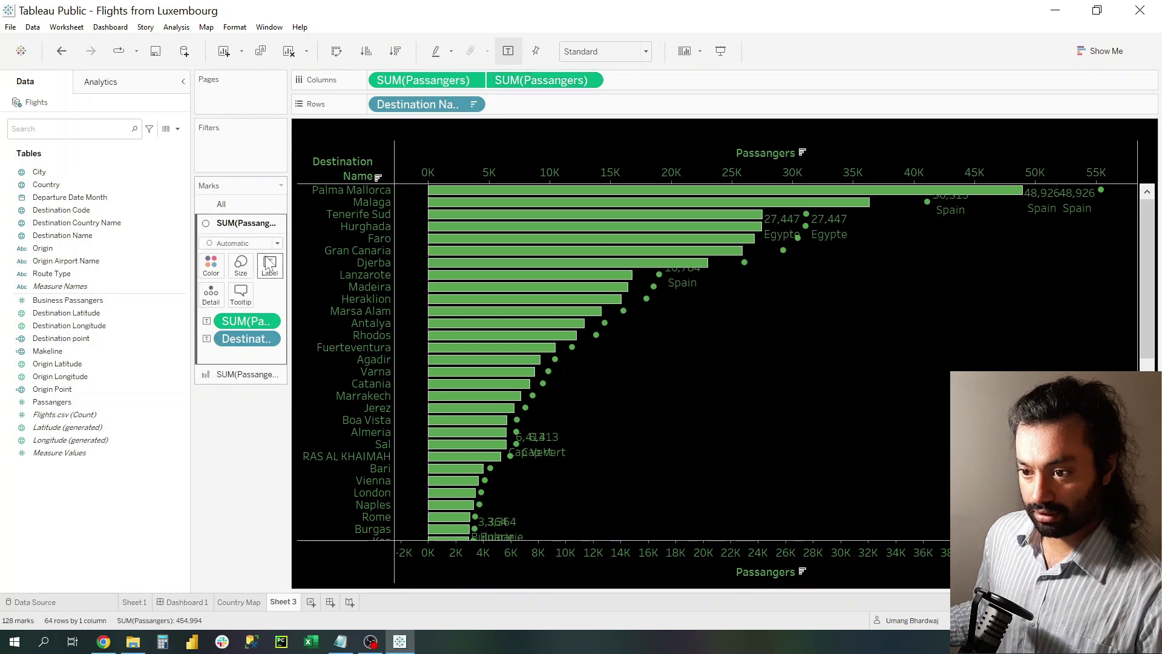
click(240, 244)
click(241, 271)
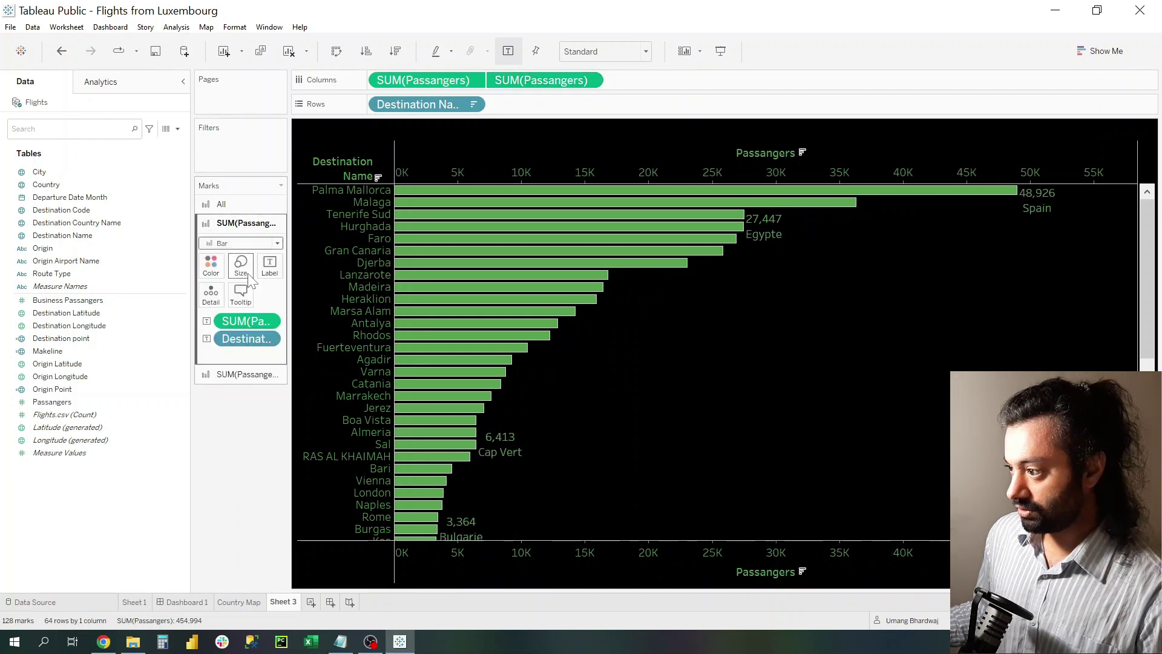
Remove the country names from the first layer's labels.
click(259, 374)
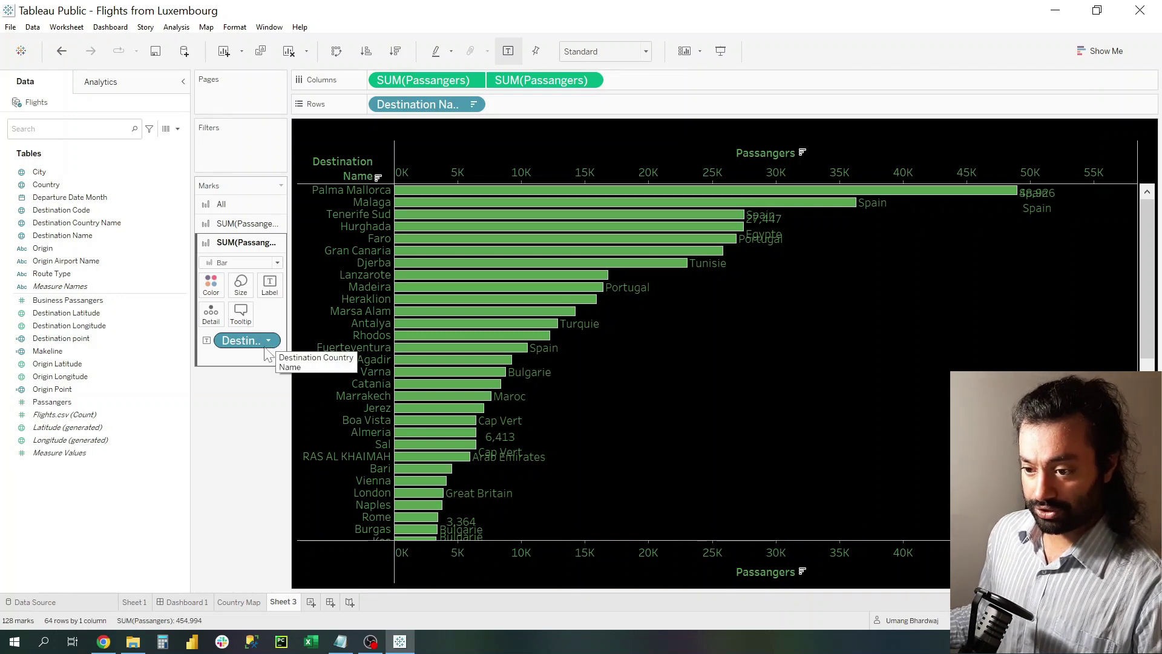
click(257, 224)
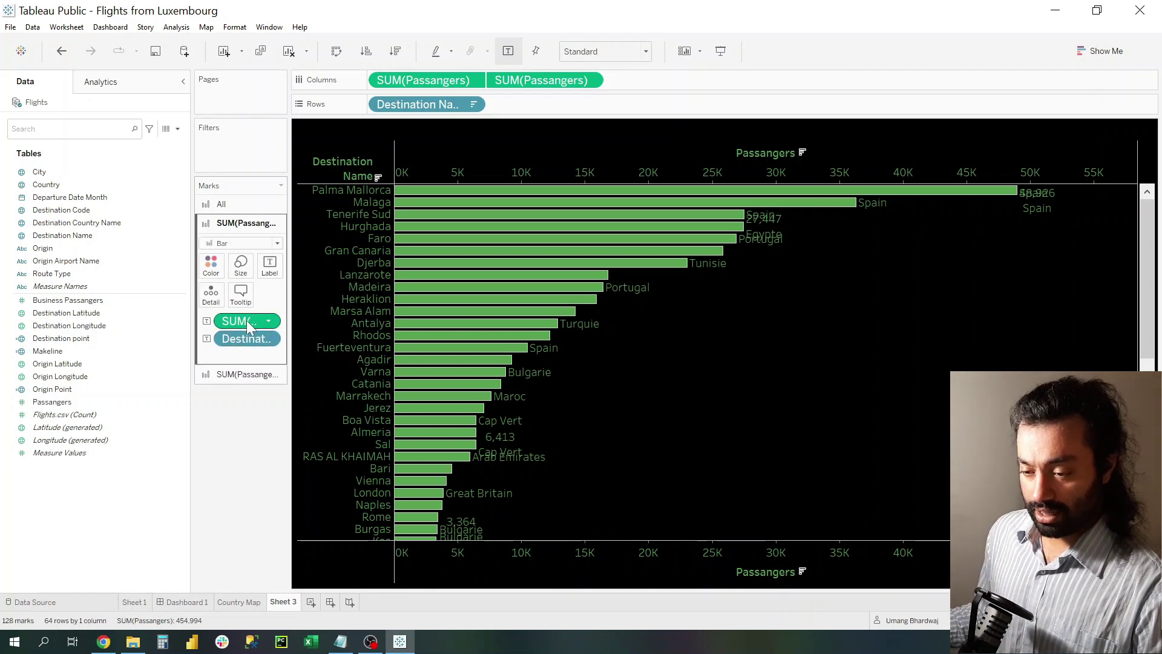
drag(245, 338, 230, 439)
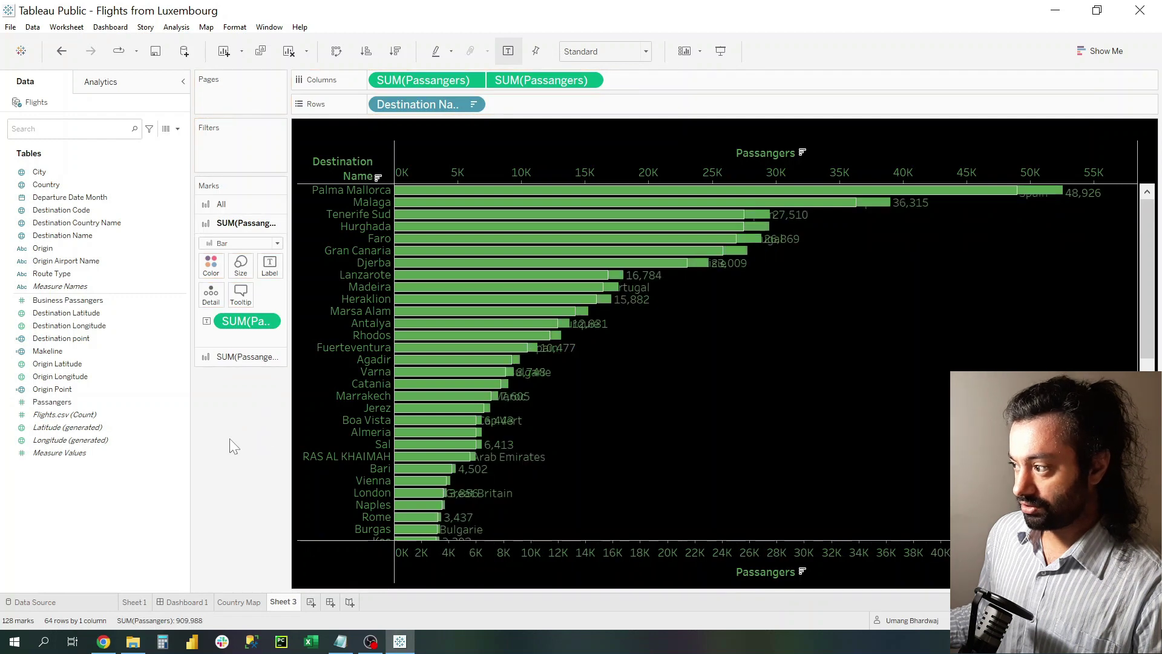
Set the second layer's label font size to 6 pt.
click(231, 356)
click(270, 287)
click(428, 368)
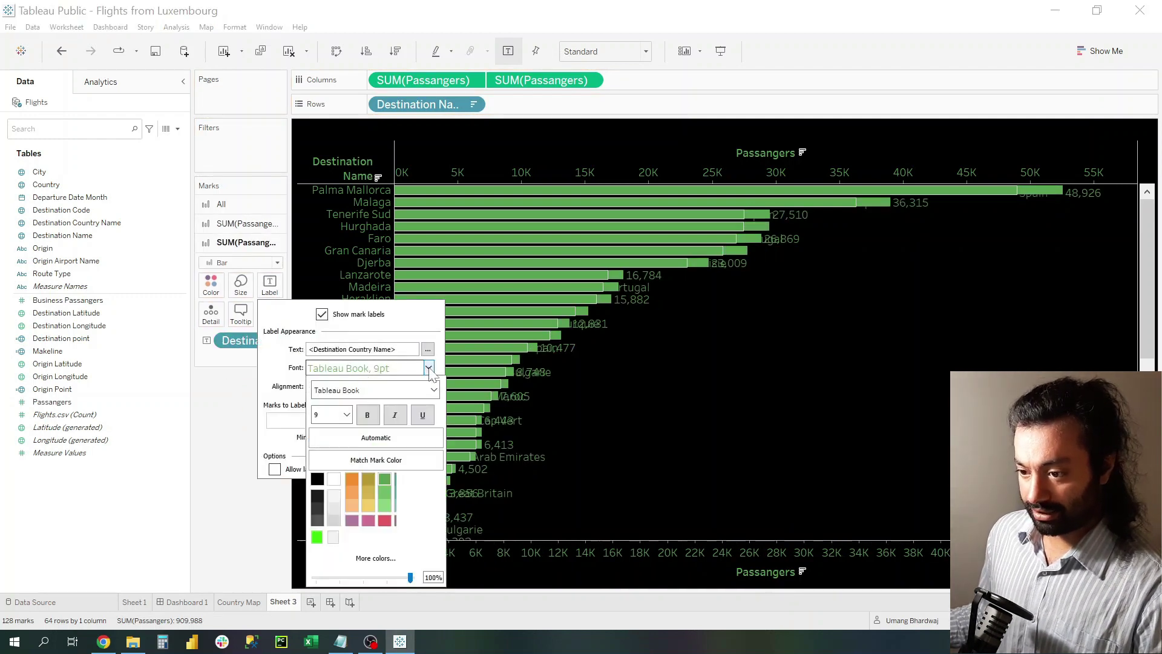
click(345, 414)
click(327, 434)
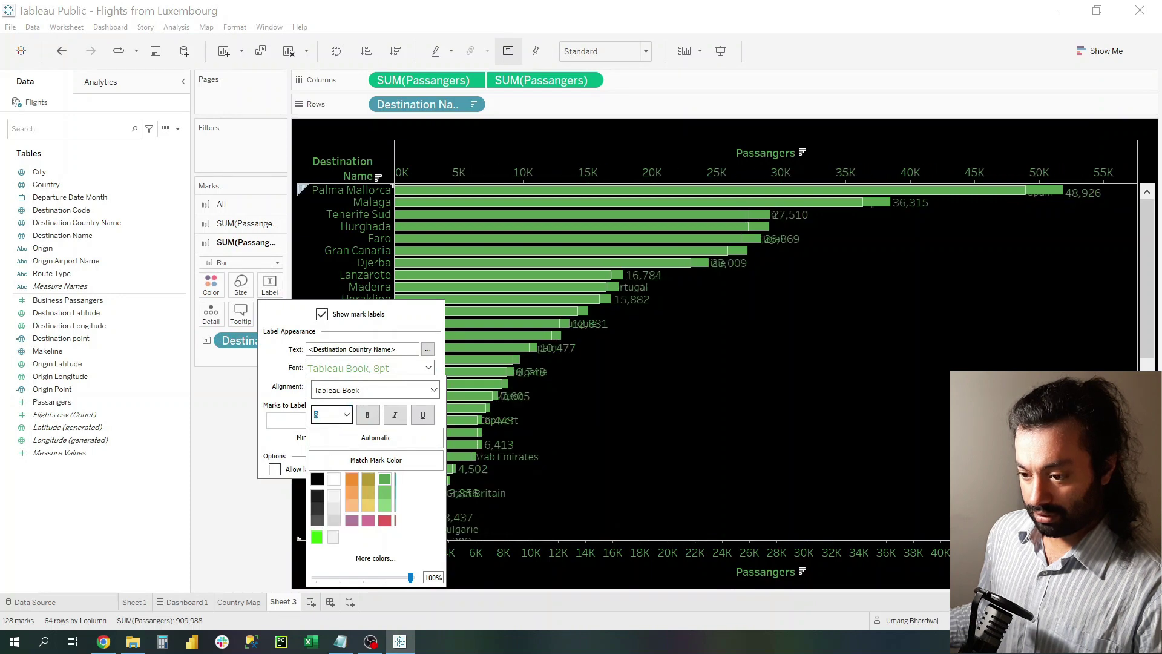
click(346, 414)
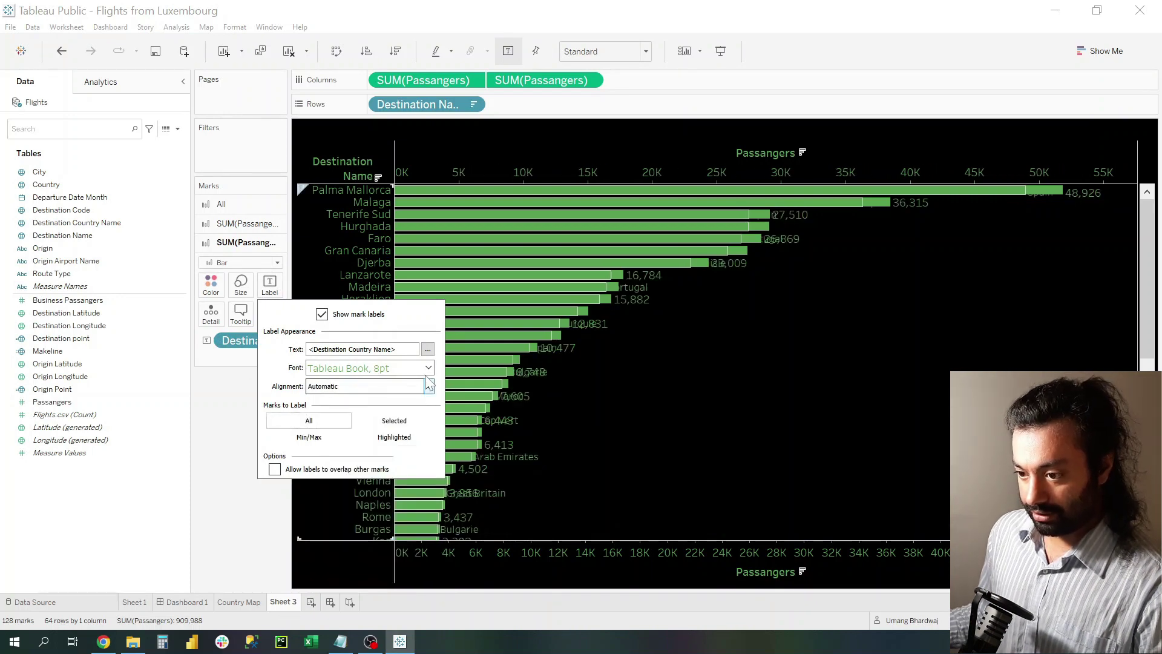
click(382, 368)
text(6)
key(Return)
click(428, 350)
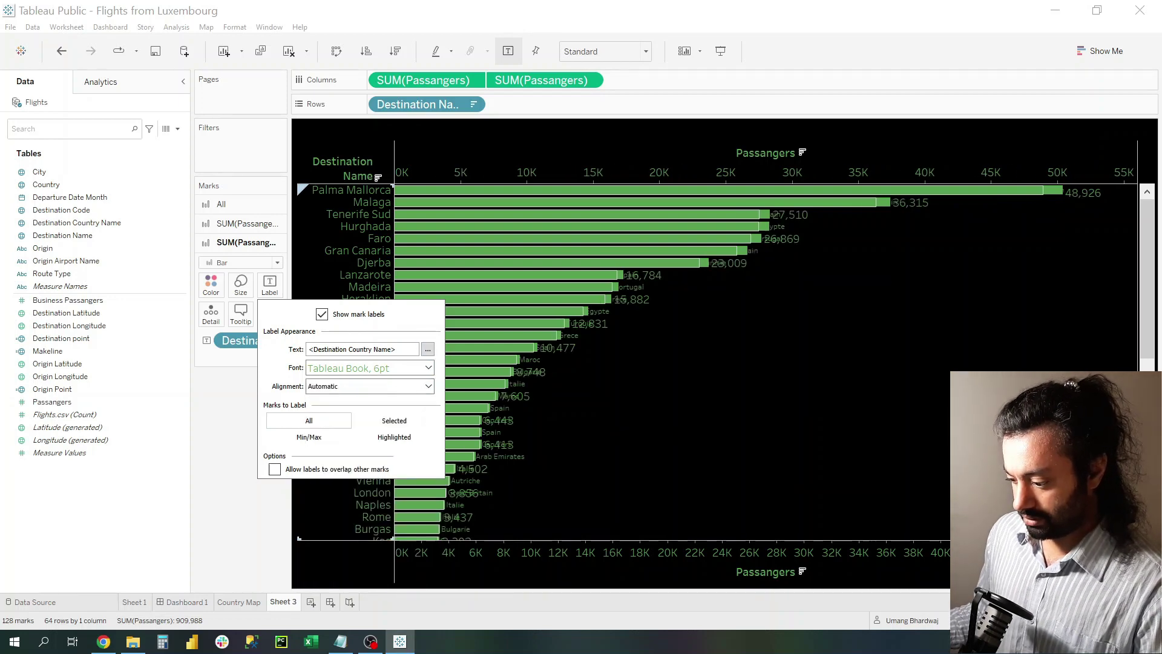
Left-align the second layer's country labels.
click(367, 387)
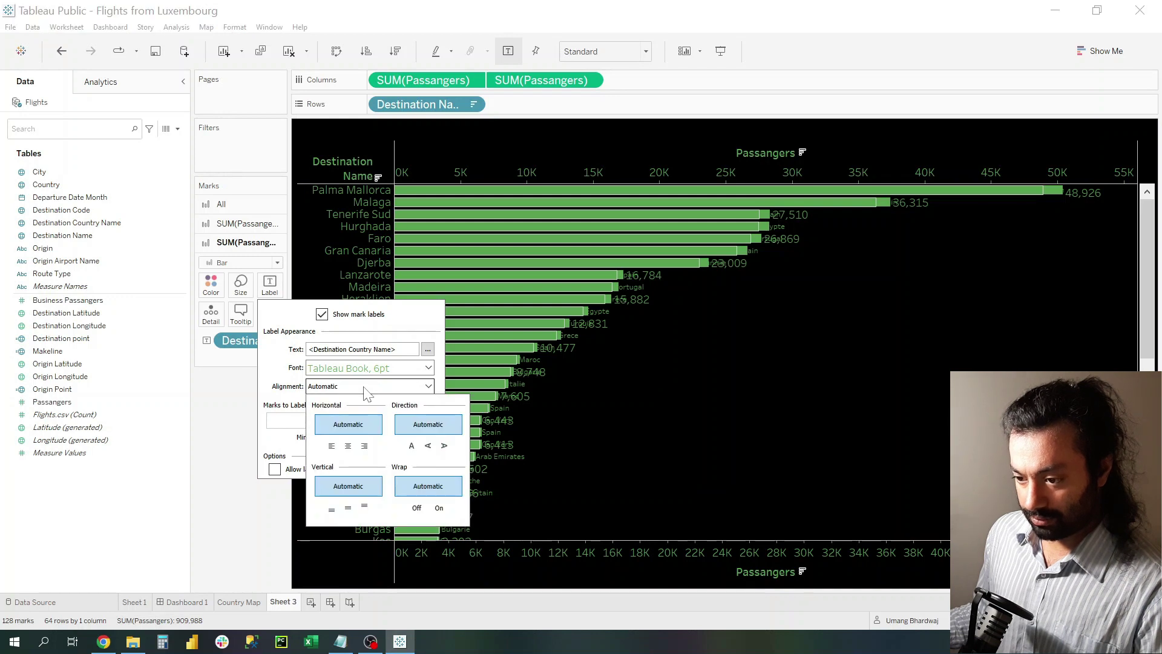
click(333, 446)
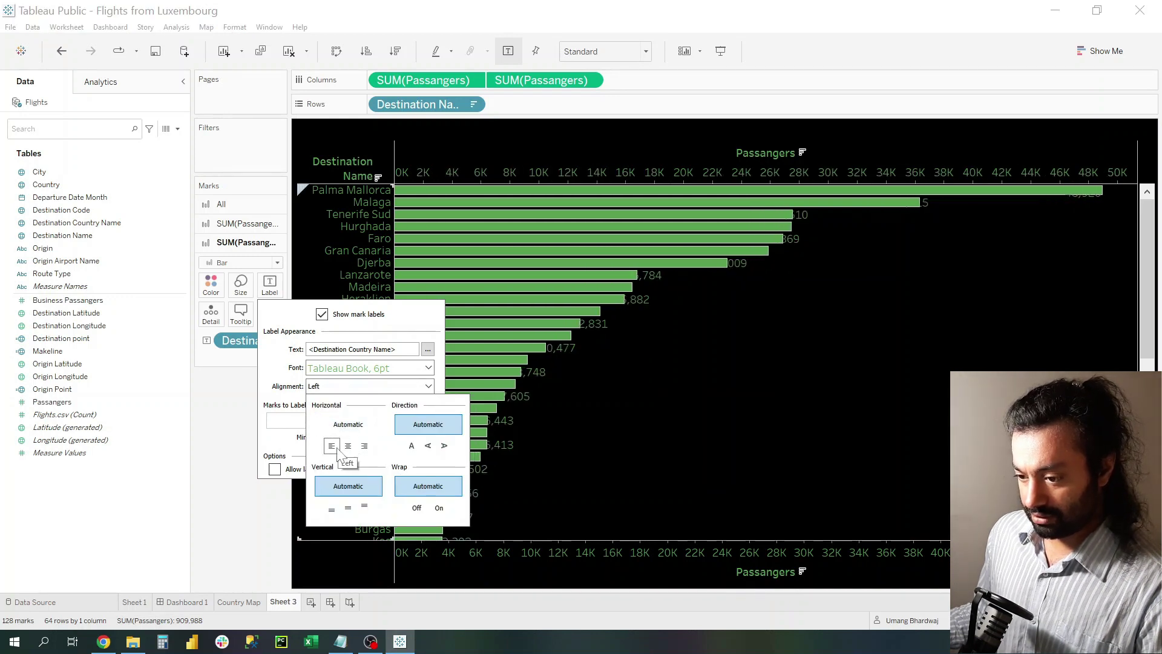
click(205, 418)
Change the text size of the second layer's labels.
click(269, 287)
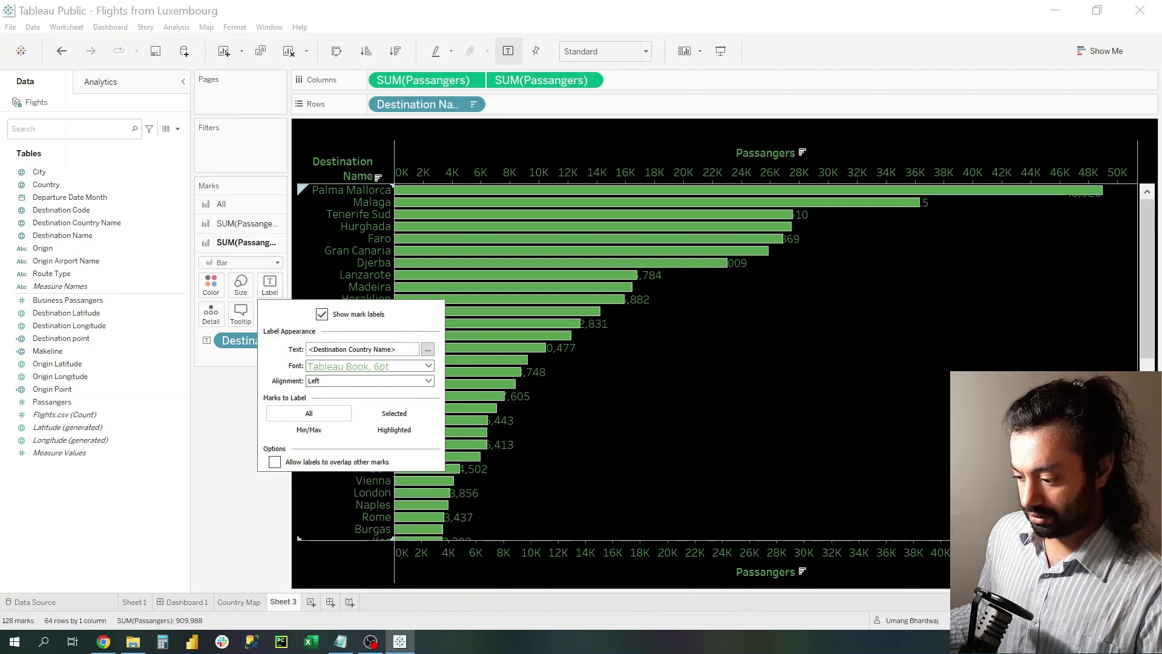
click(426, 349)
click(626, 376)
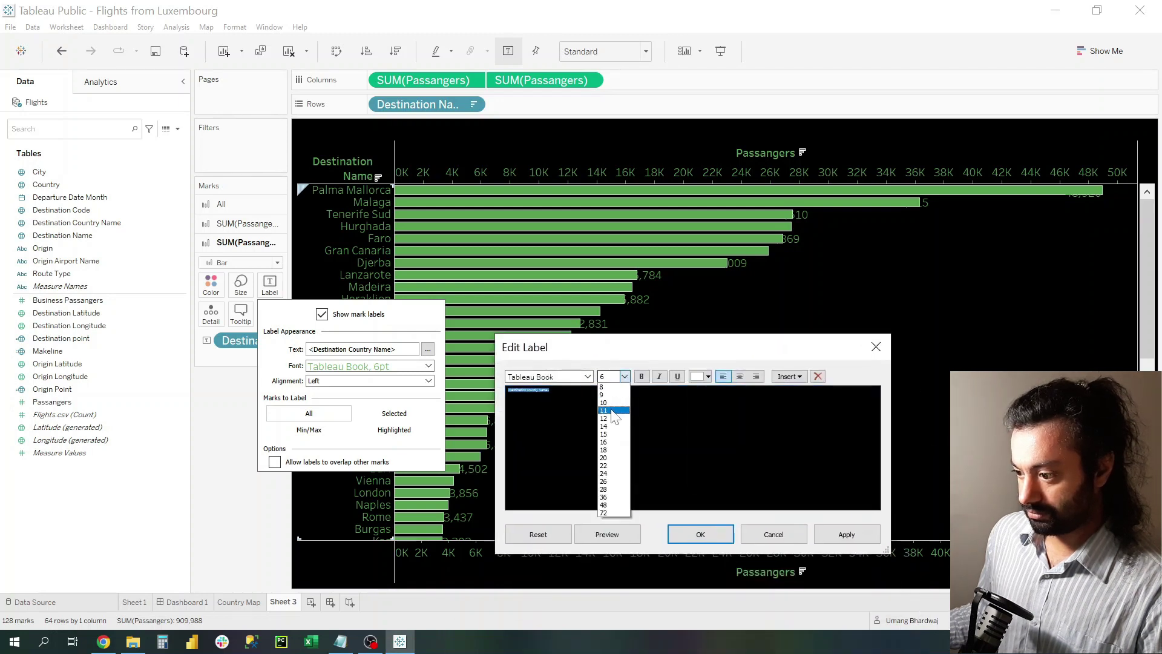
click(613, 416)
click(720, 536)
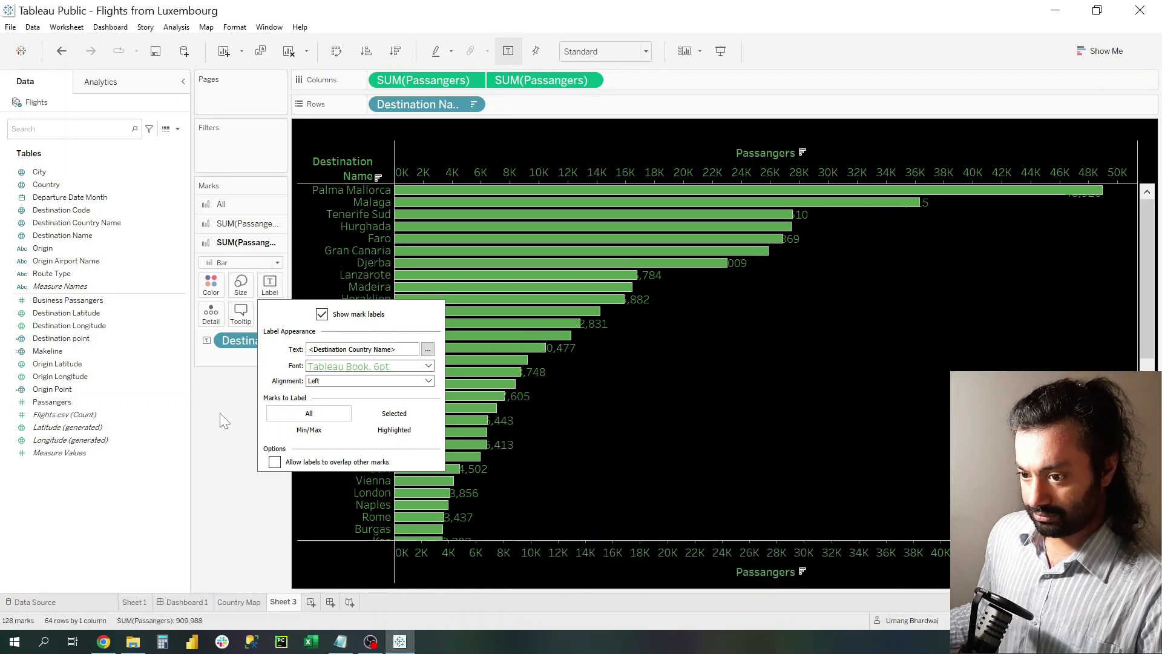
click(219, 407)
Make the first layer's passenger value labels white with a smaller font.
click(246, 223)
click(269, 266)
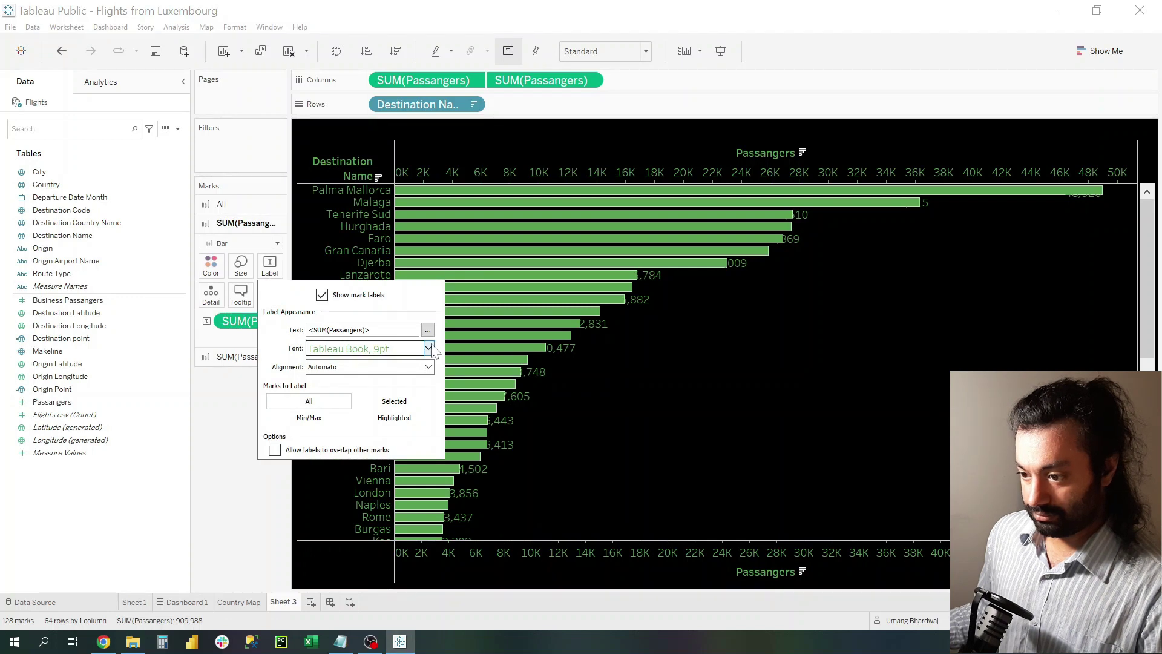
click(428, 350)
click(707, 376)
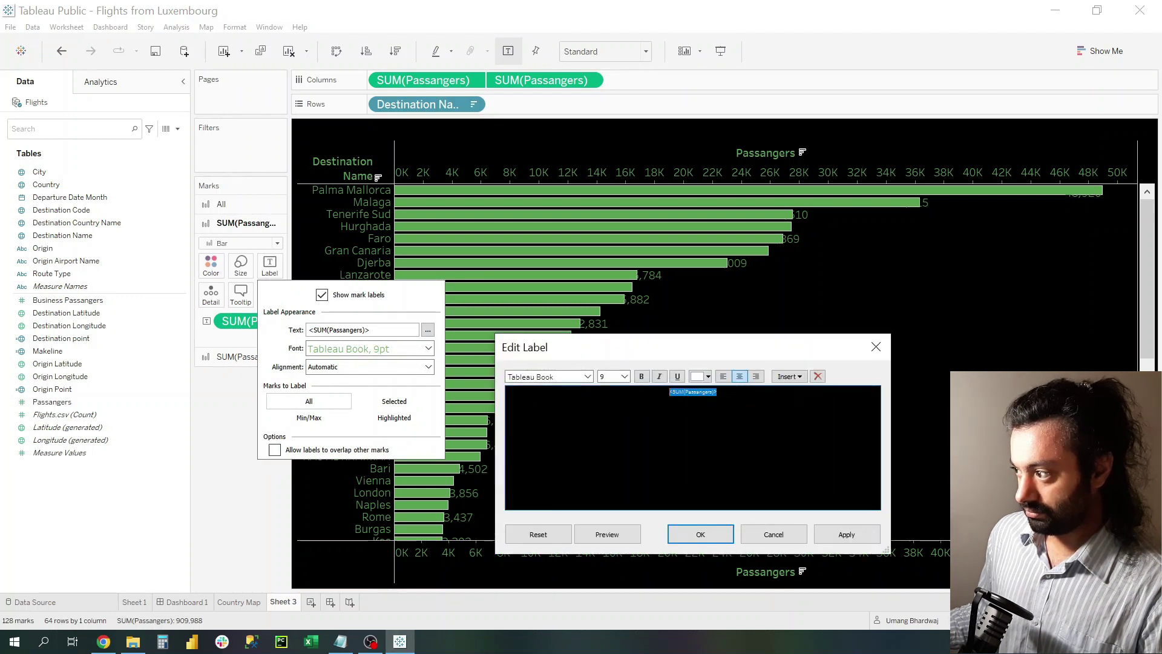
click(829, 534)
click(700, 534)
click(428, 349)
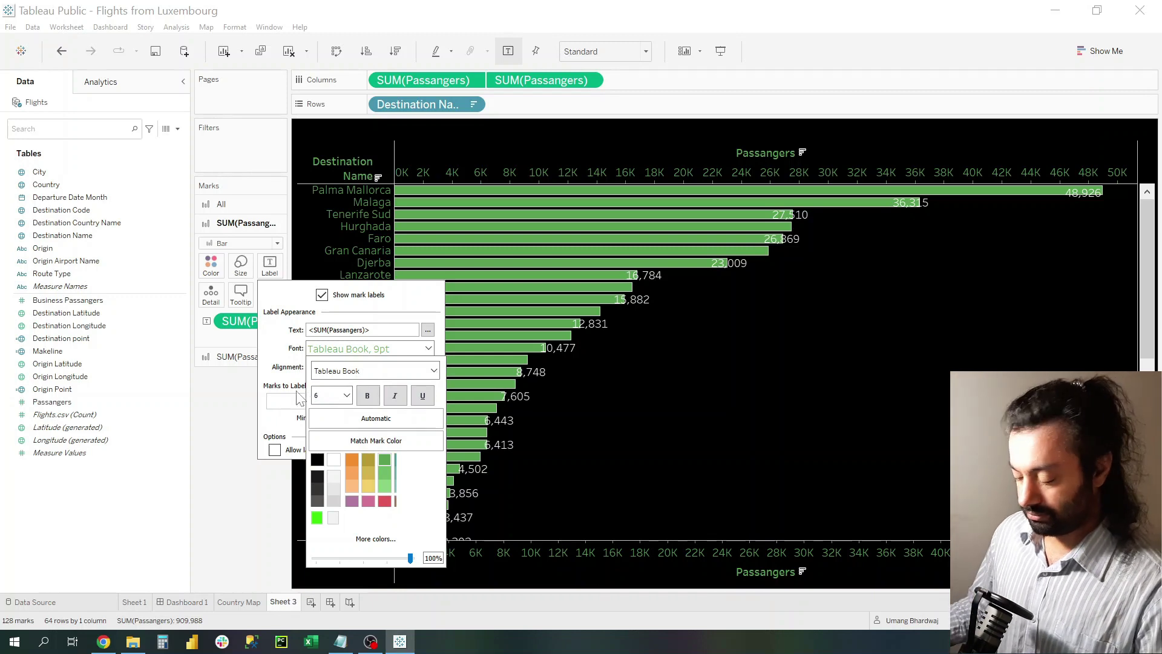
text(6)
click(257, 414)
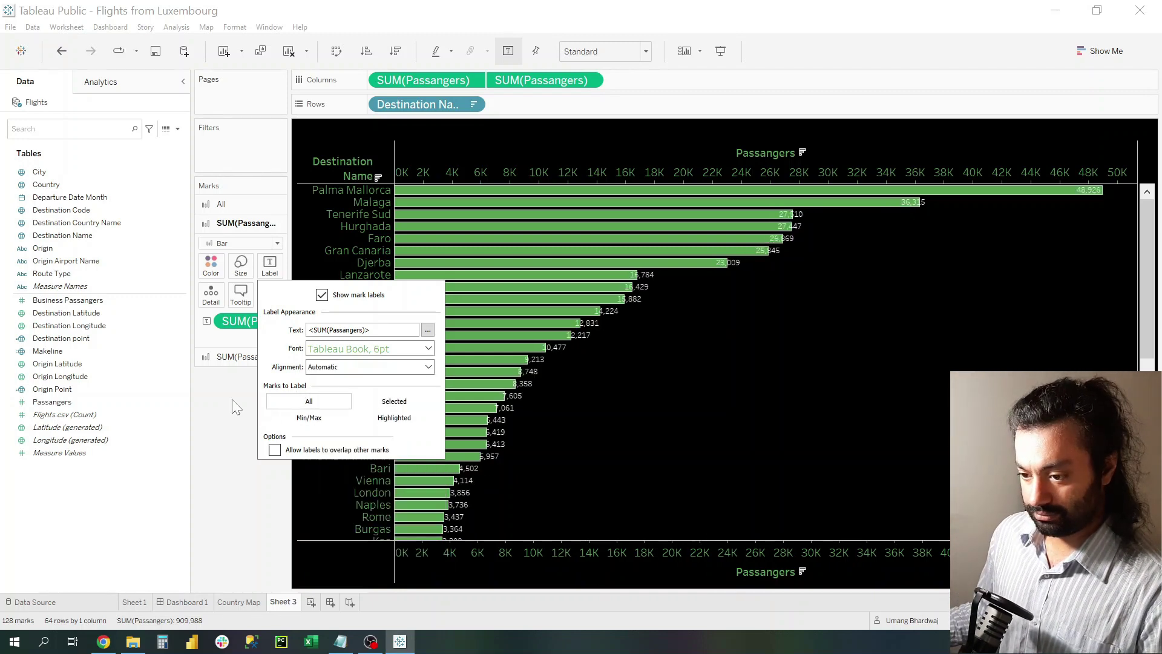
click(228, 414)
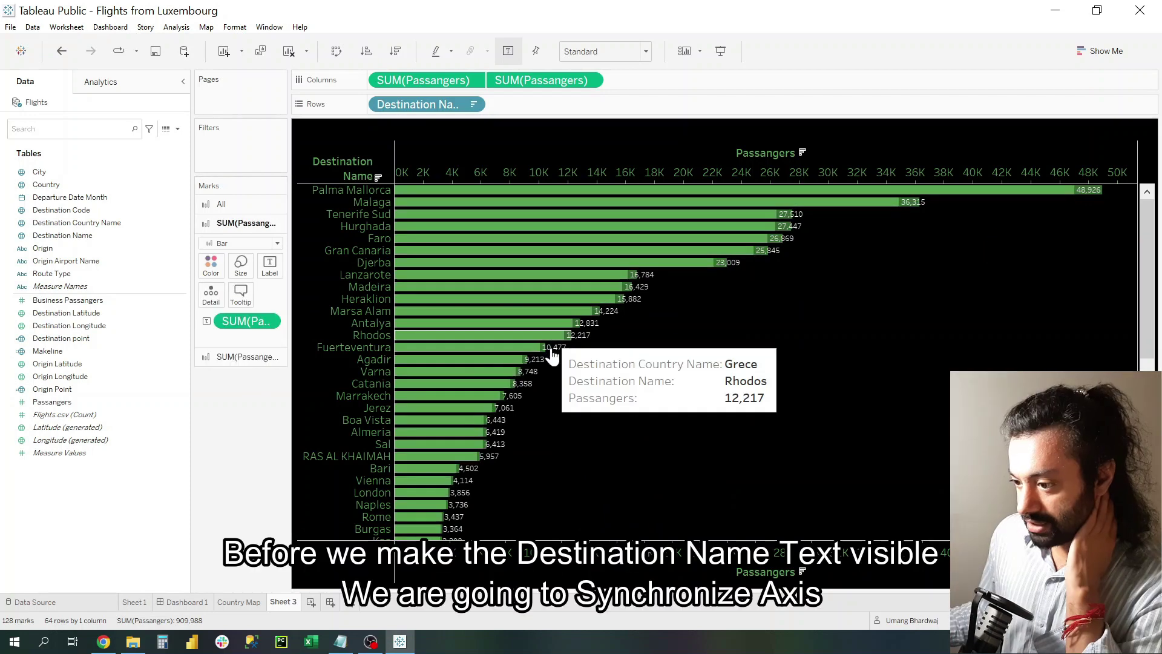
mouse_move(519, 373)
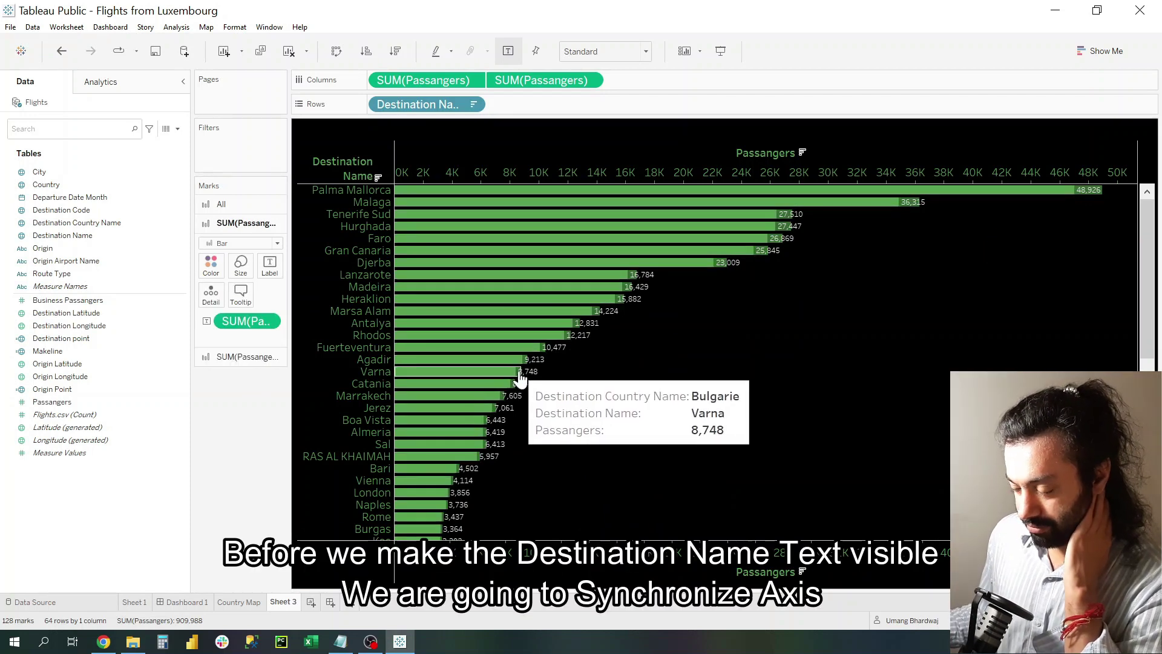
Synchronise the two passenger axes.
right_click(605, 549)
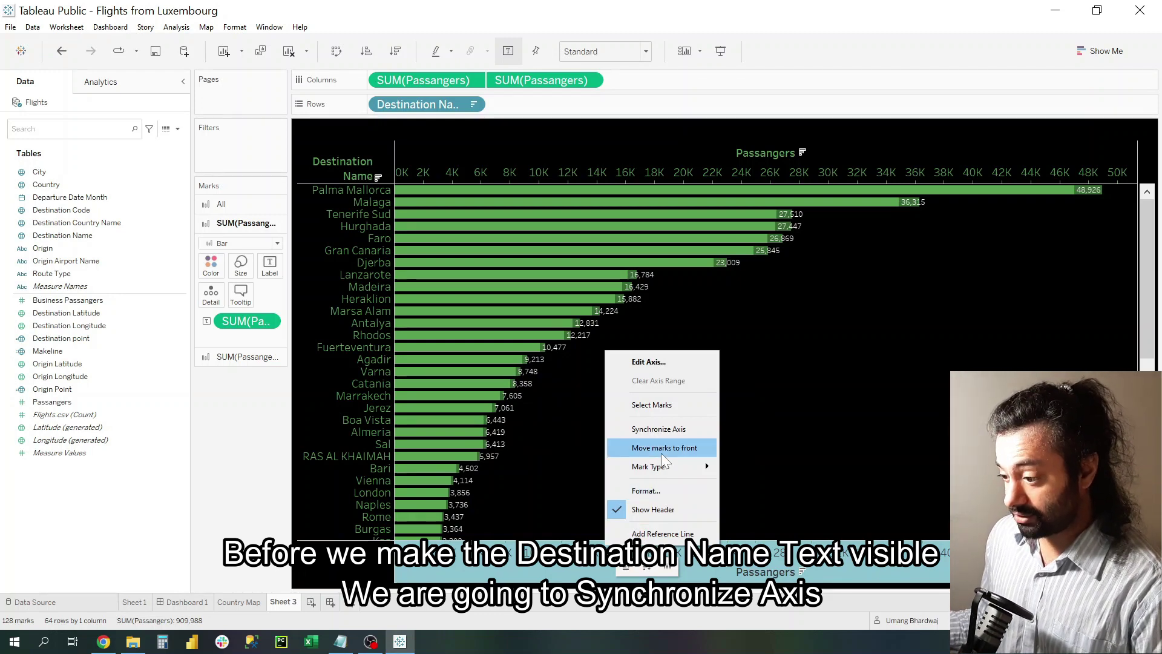
click(664, 429)
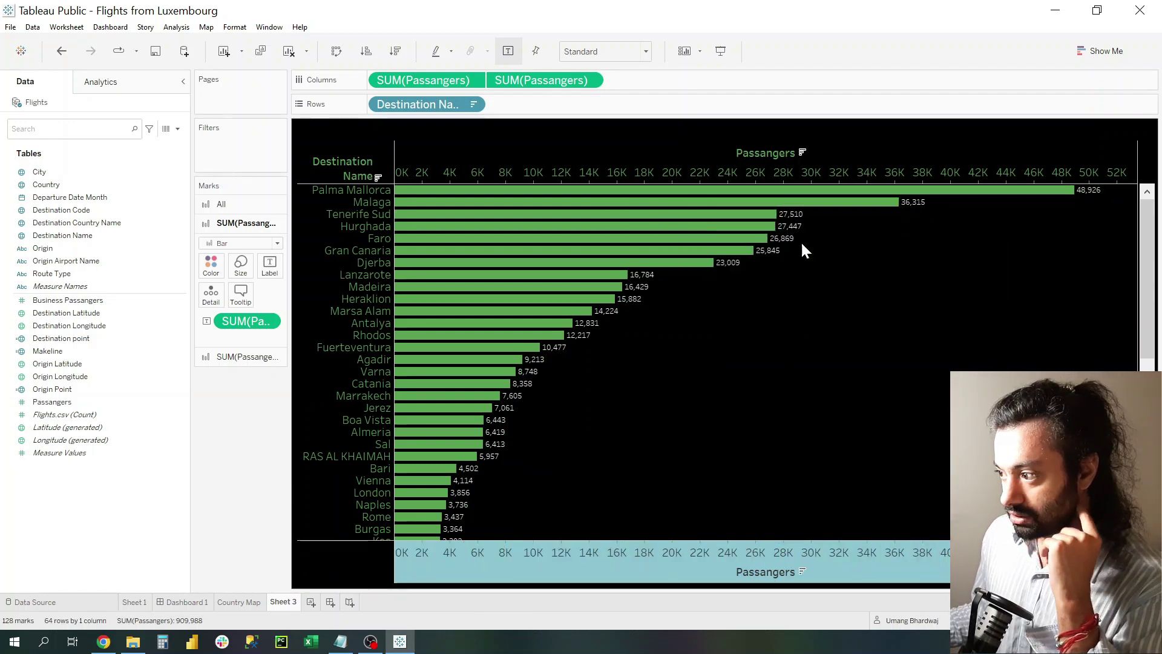
click(246, 356)
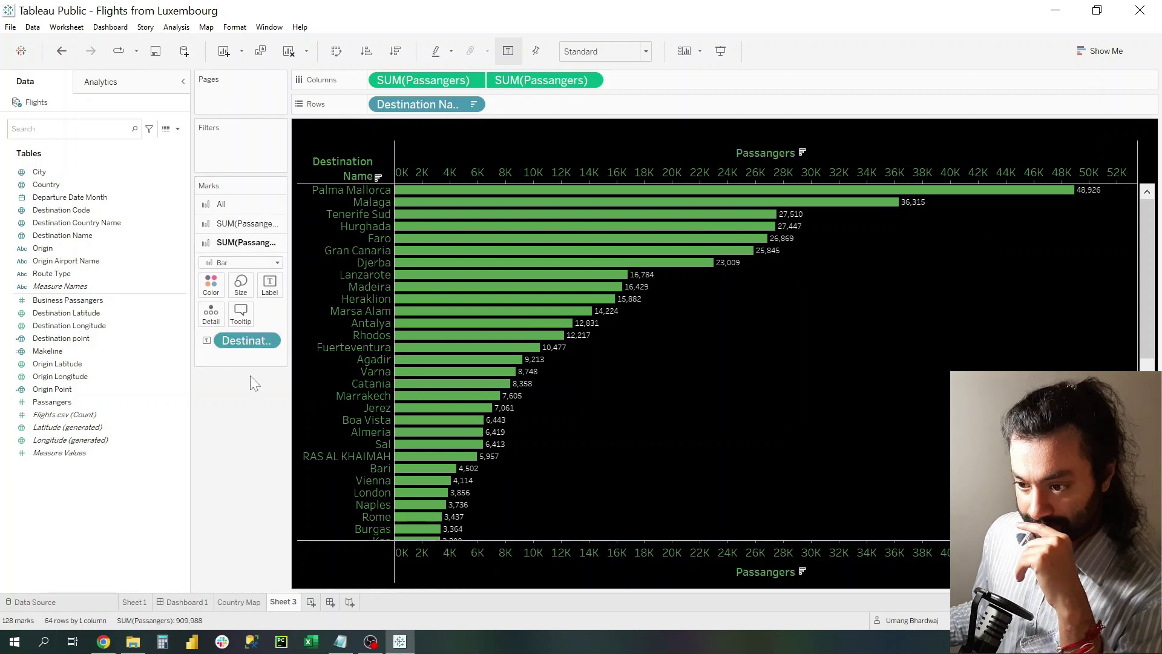
click(270, 285)
Left-align the second layer's country labels inside the bars in black font.
click(427, 380)
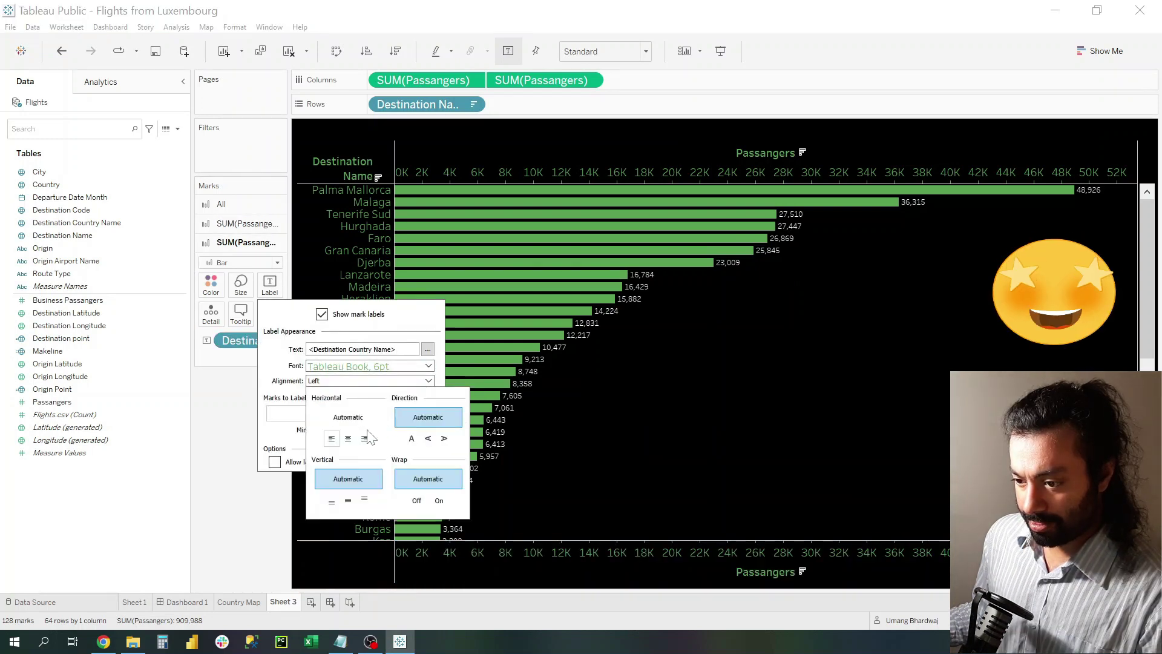
click(359, 413)
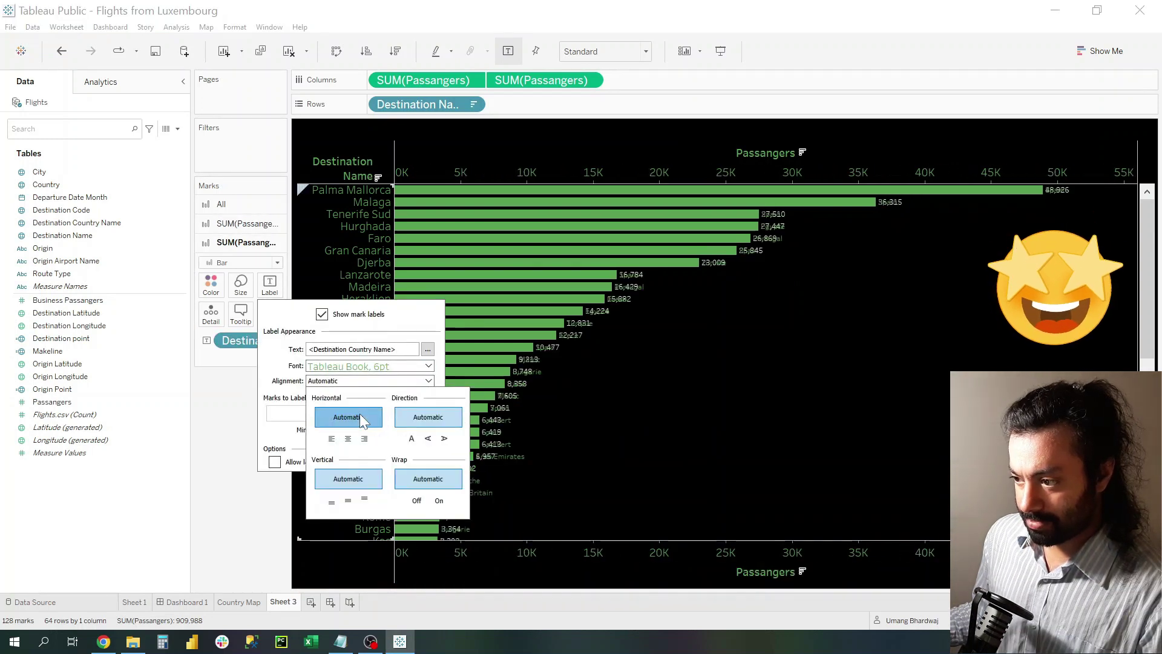
click(330, 440)
click(367, 366)
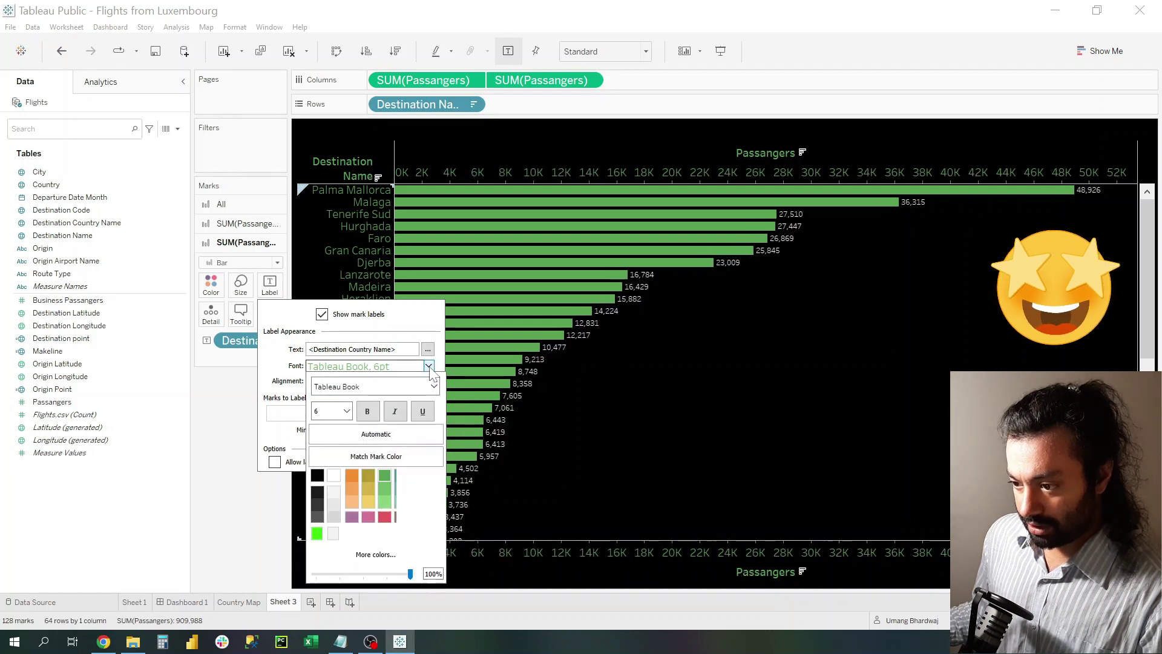
click(317, 475)
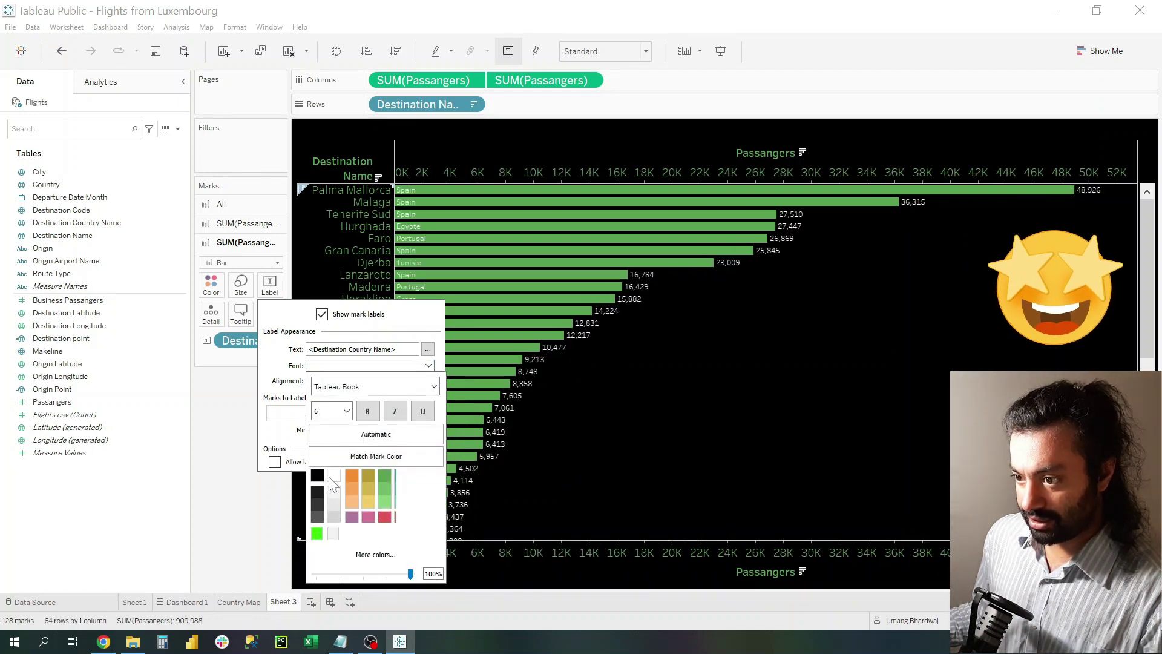
click(329, 477)
click(236, 423)
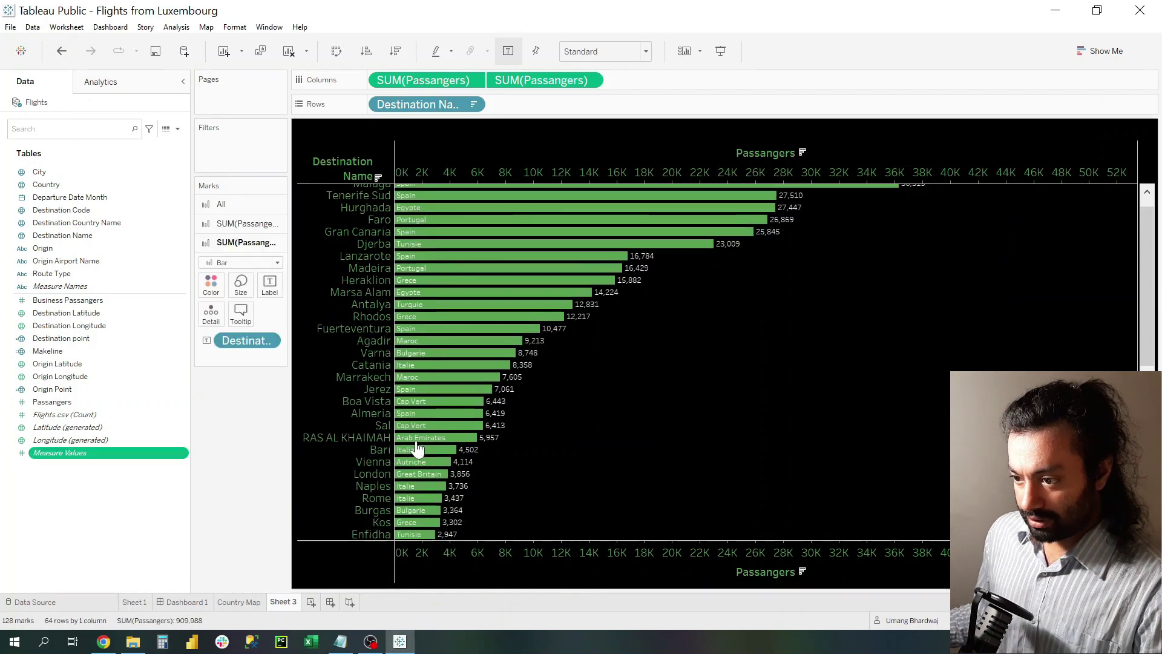
scroll(416, 446, down, 10)
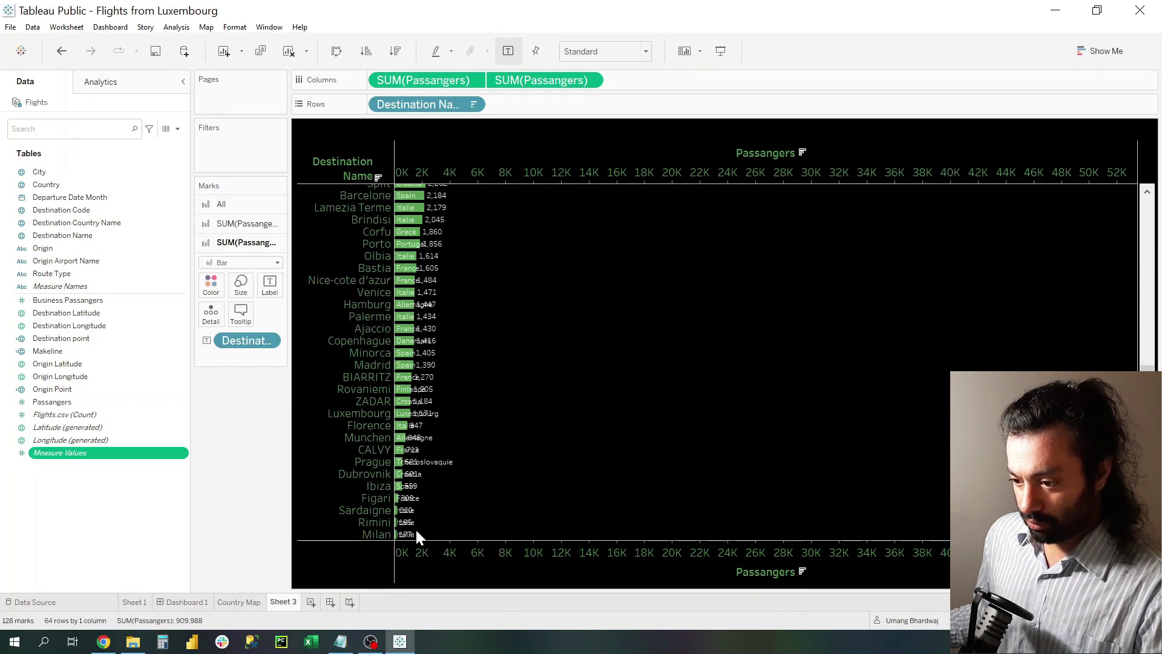
Make the passenger axis logarithmic and exclude zero.
mouse_move(404, 534)
right_click(415, 547)
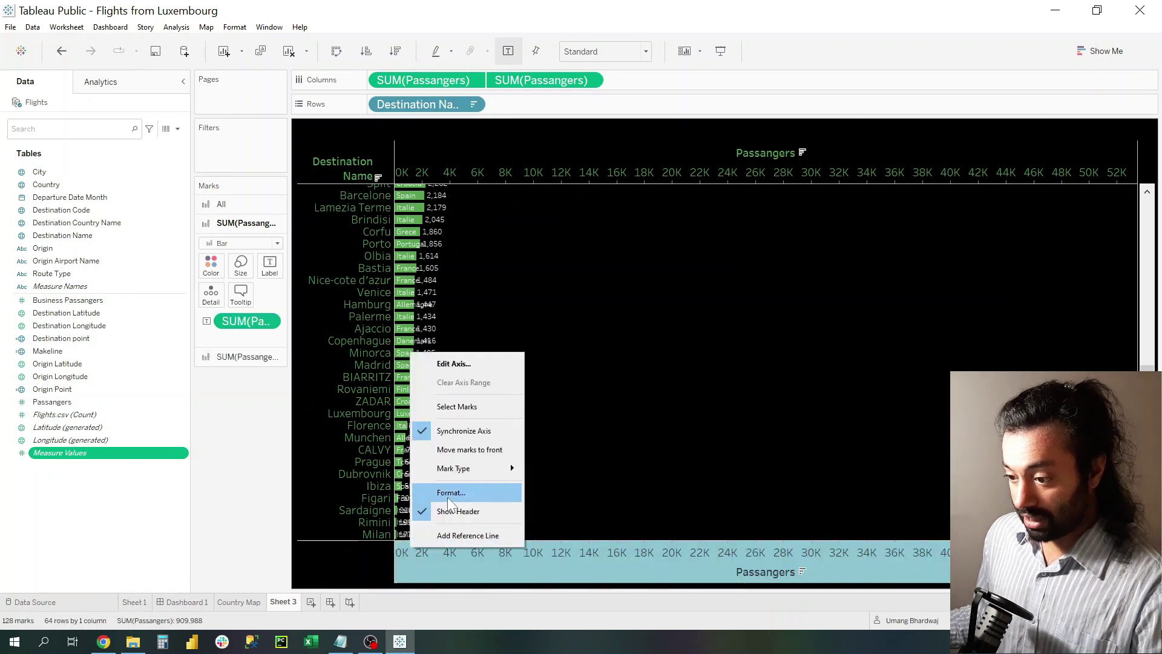
click(470, 366)
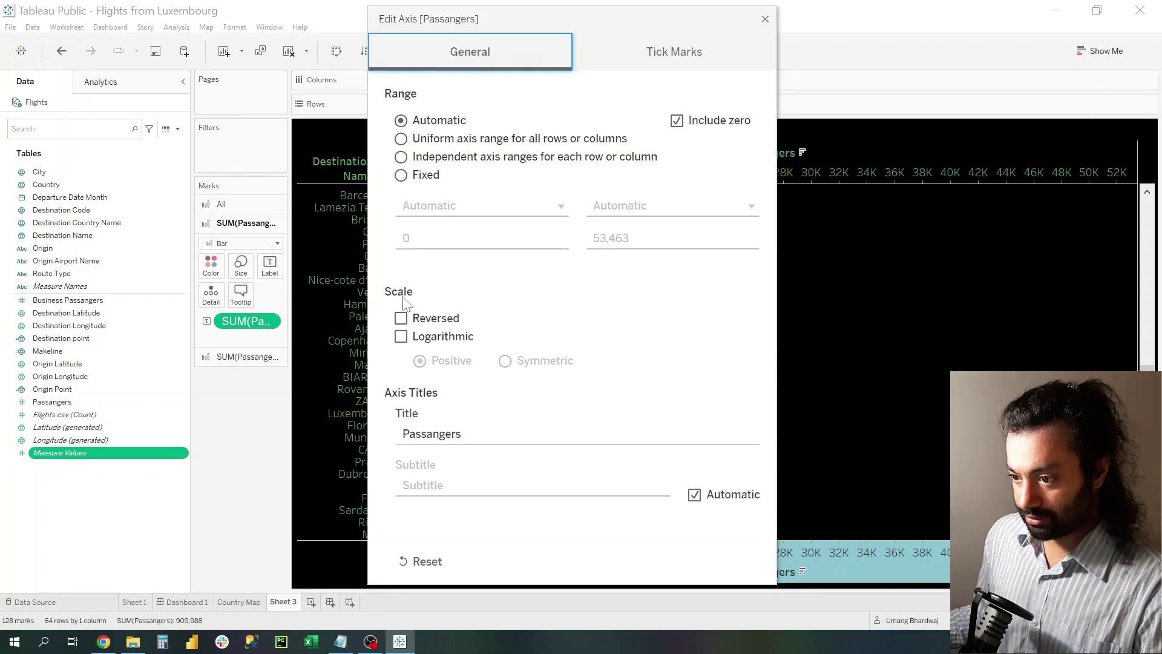
click(401, 337)
mouse_move(516, 22)
mouse_down()
mouse_move(858, 23)
mouse_move(259, 23)
mouse_up()
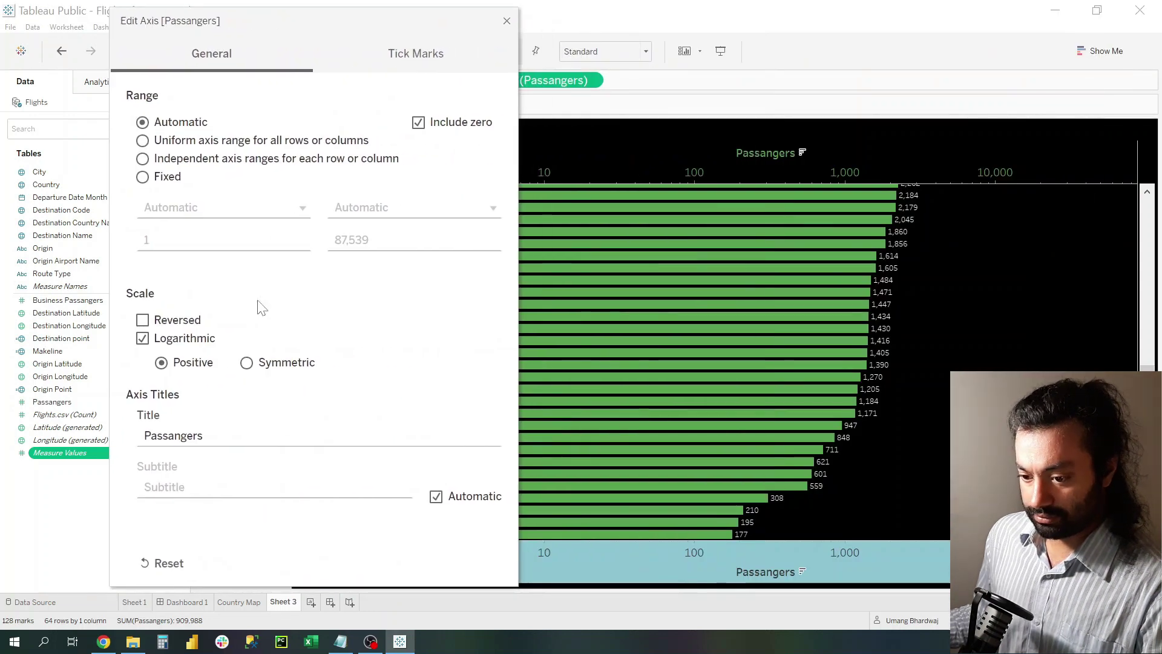
click(418, 122)
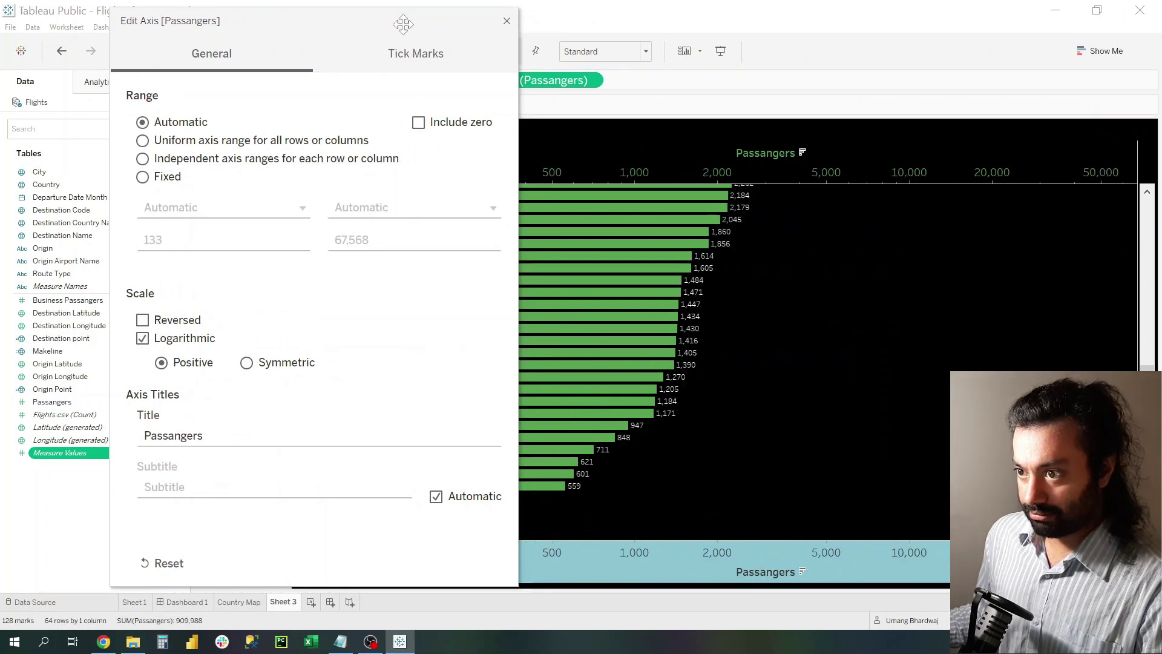
Rename the sheet to 'Bar chart of Passangers'.
key(Escape)
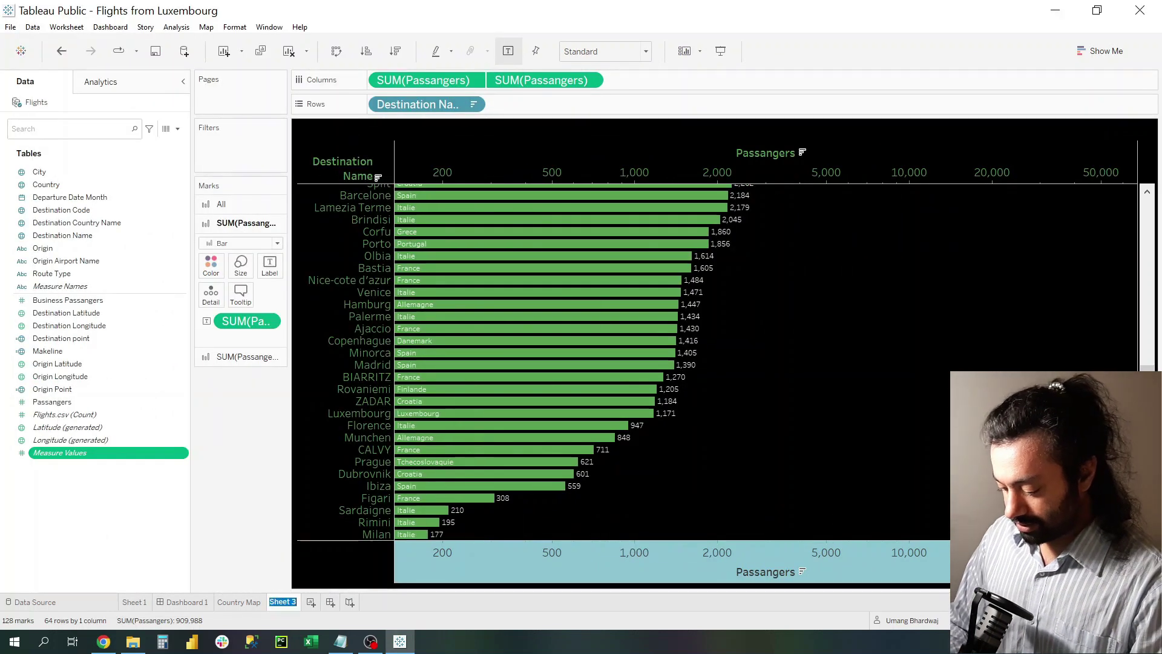
text(Bar chaRT)
key(BackSpace)
key(BackSpace)
text(rt)
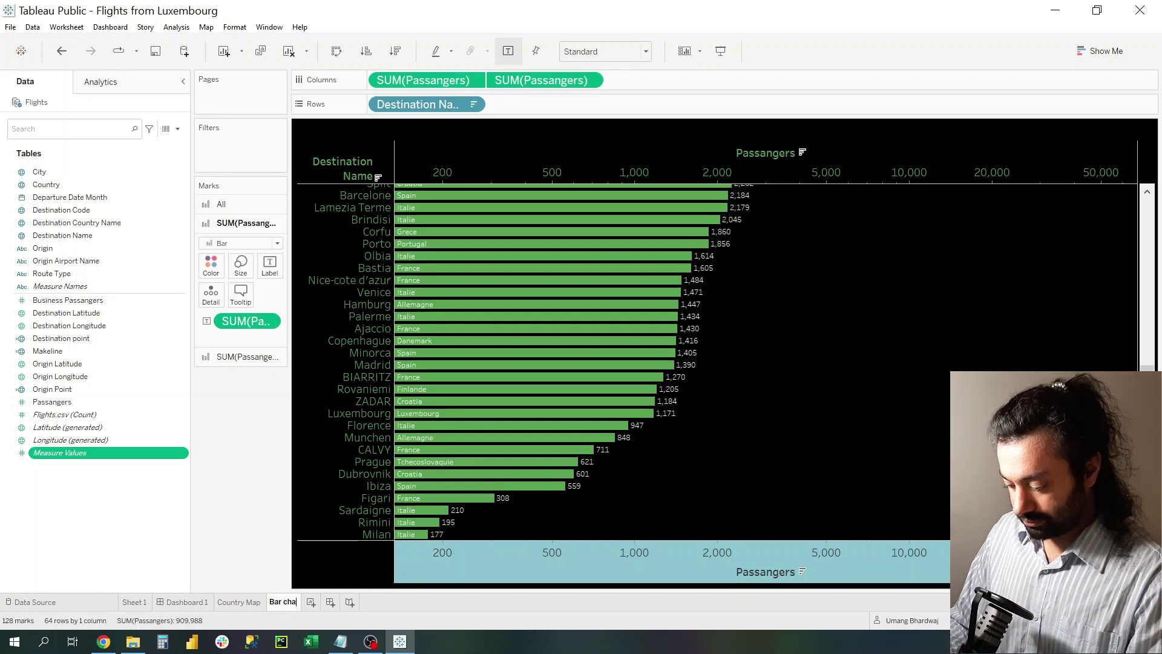
text( of Passa)
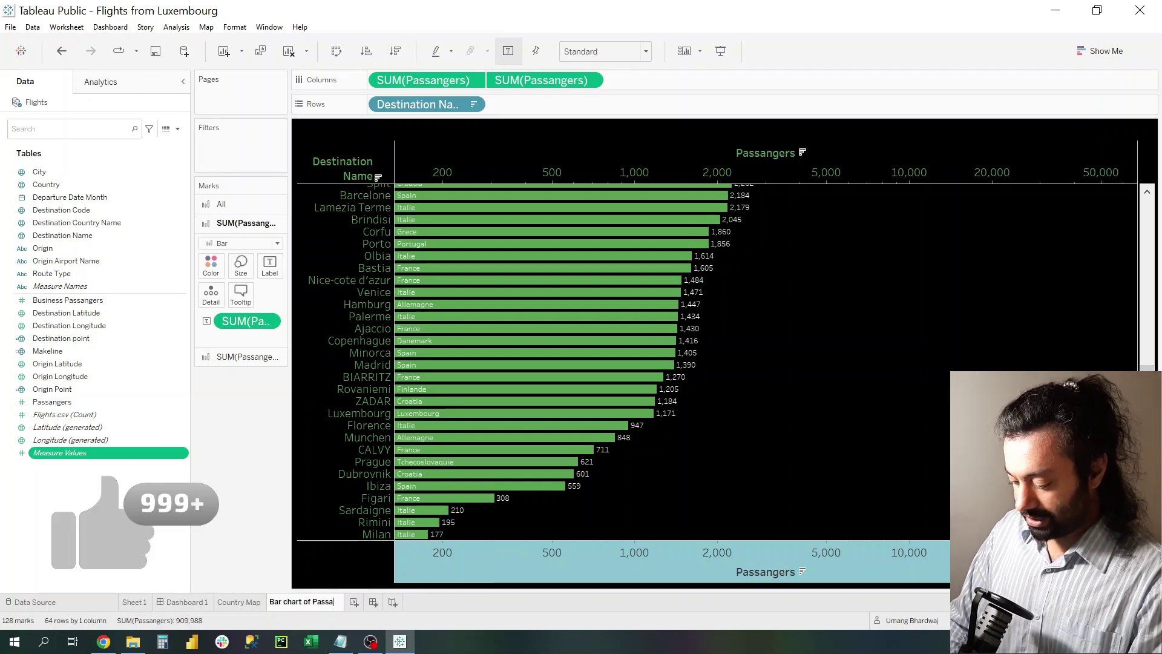
text(ngers)
key(Return)
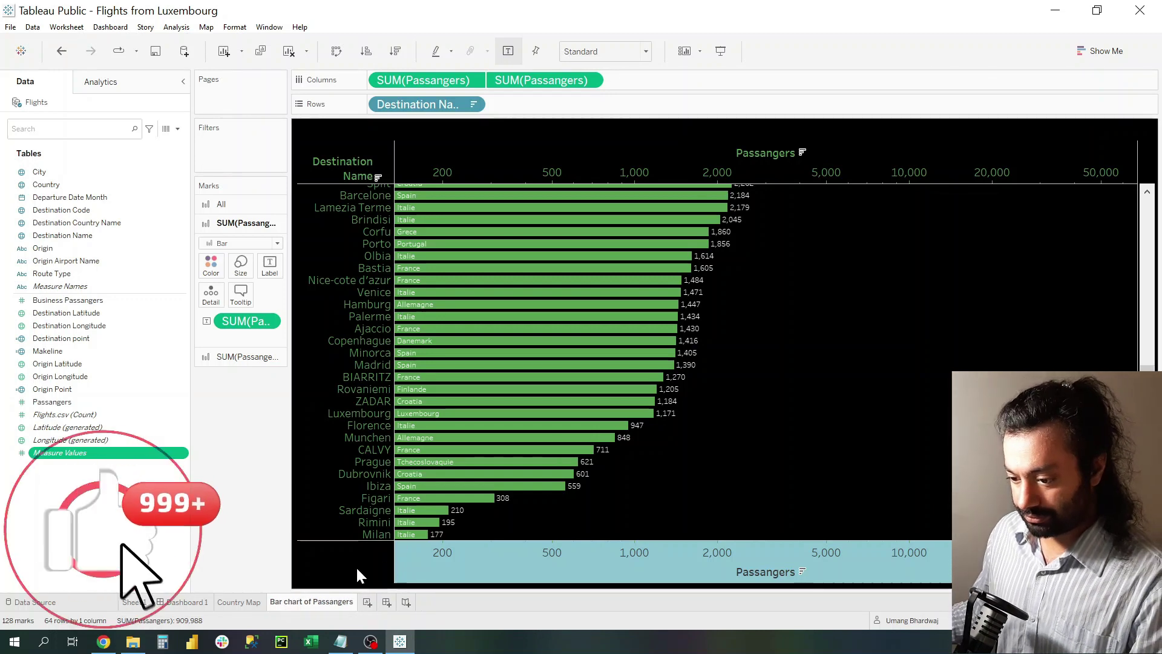
On new Sheet 4, plot Passangers against continuous Month of Departure Date.
click(368, 602)
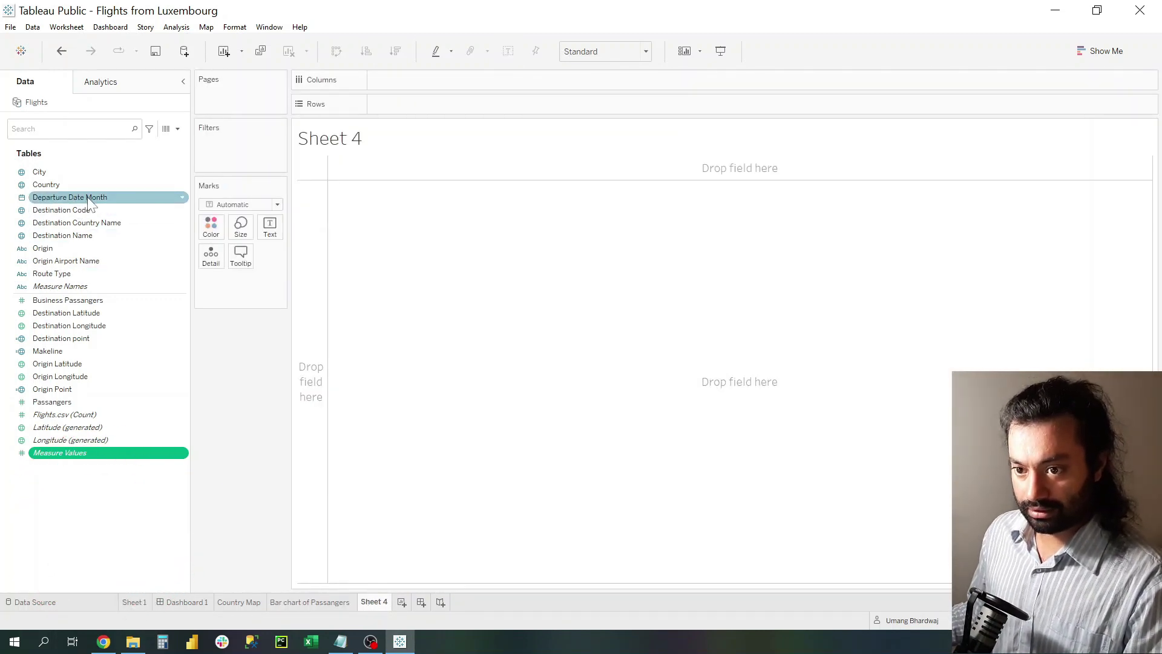
drag(91, 204, 431, 83)
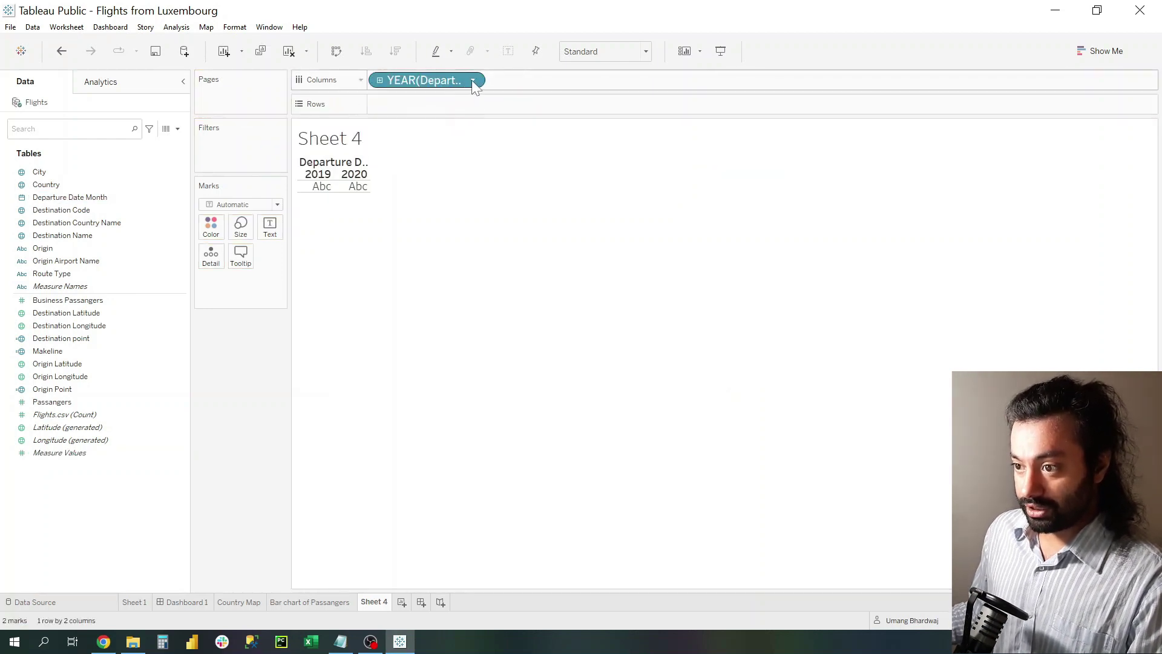
click(471, 81)
click(419, 424)
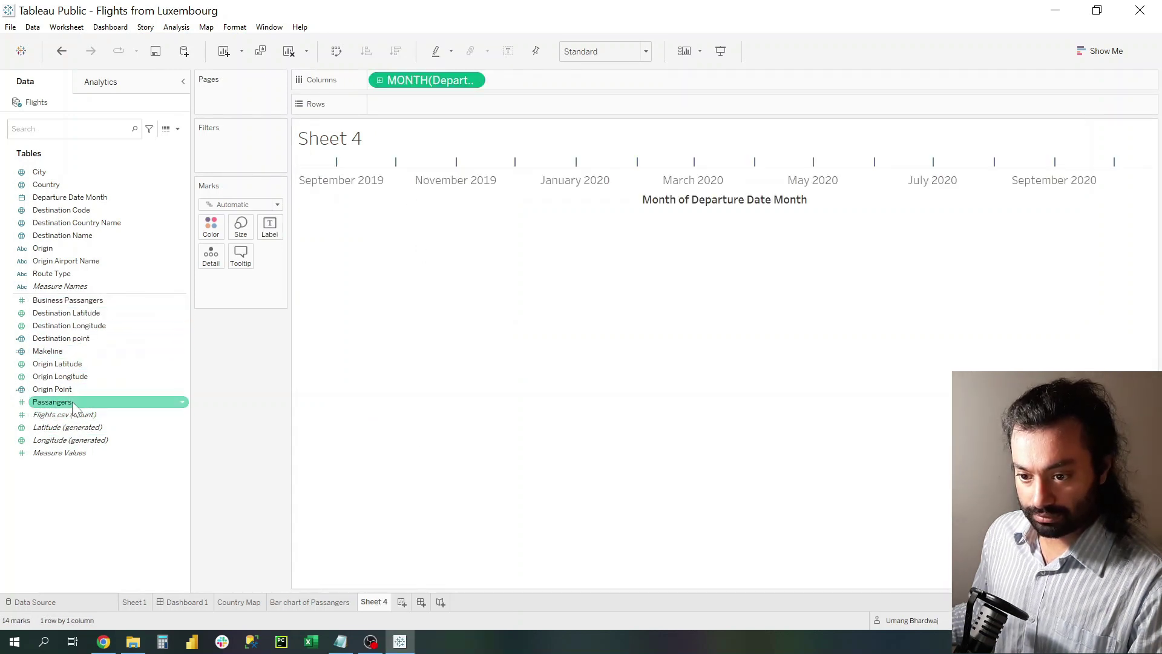
drag(72, 401, 416, 102)
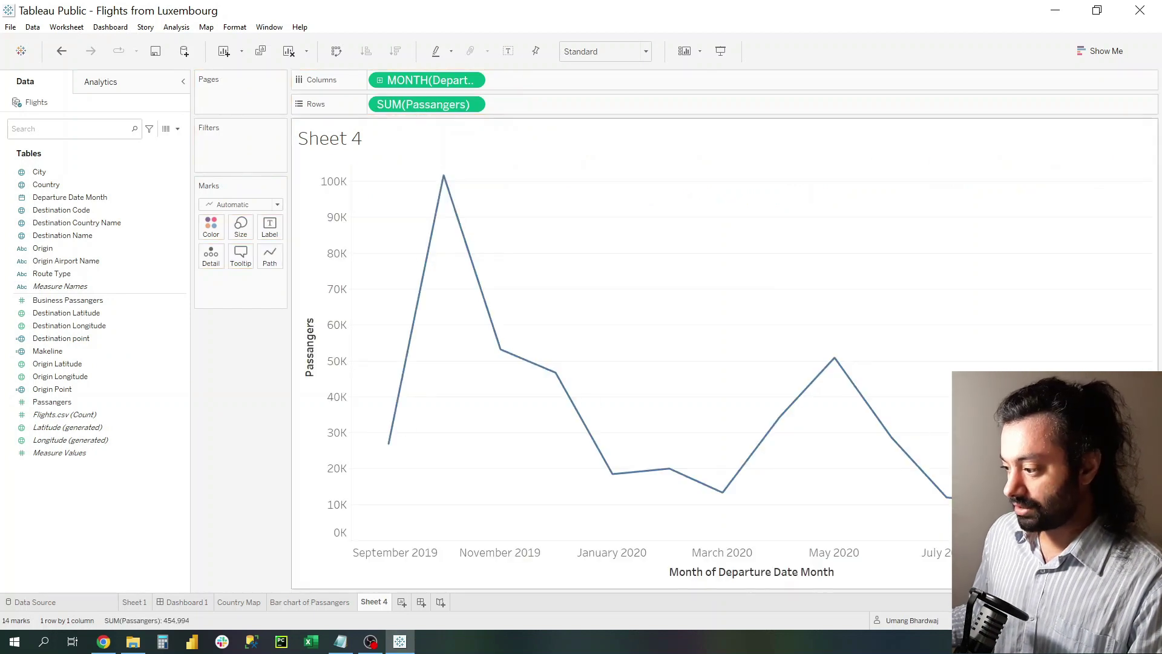
right_click(859, 220)
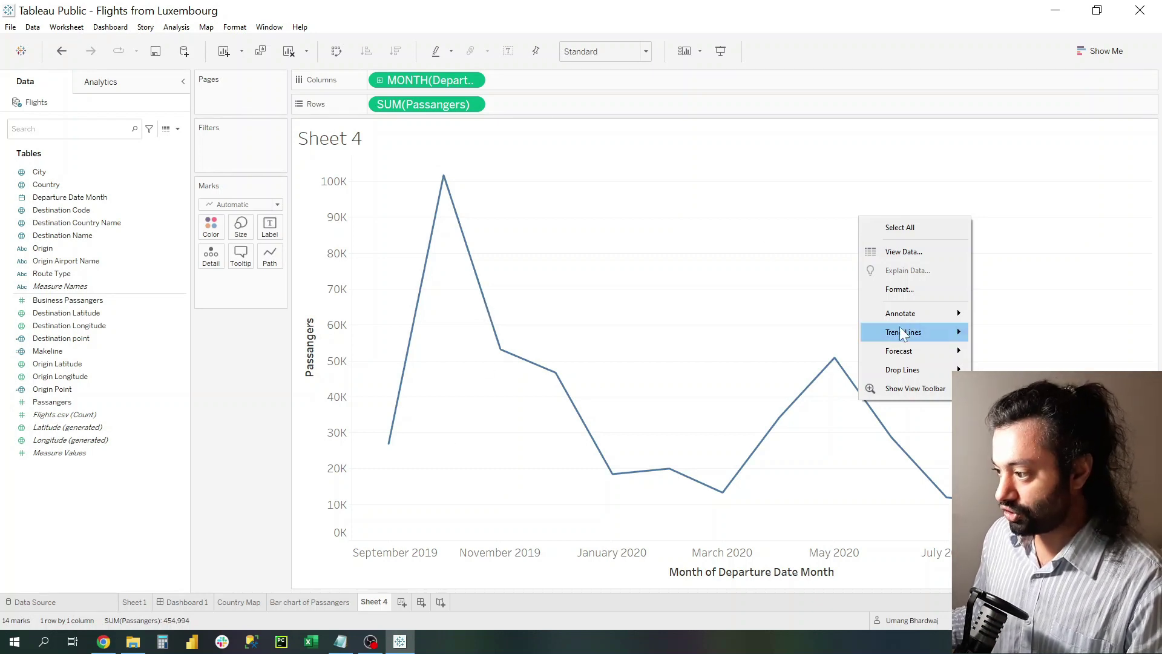
Set the Sheet 4 worksheet background shading to black.
click(915, 290)
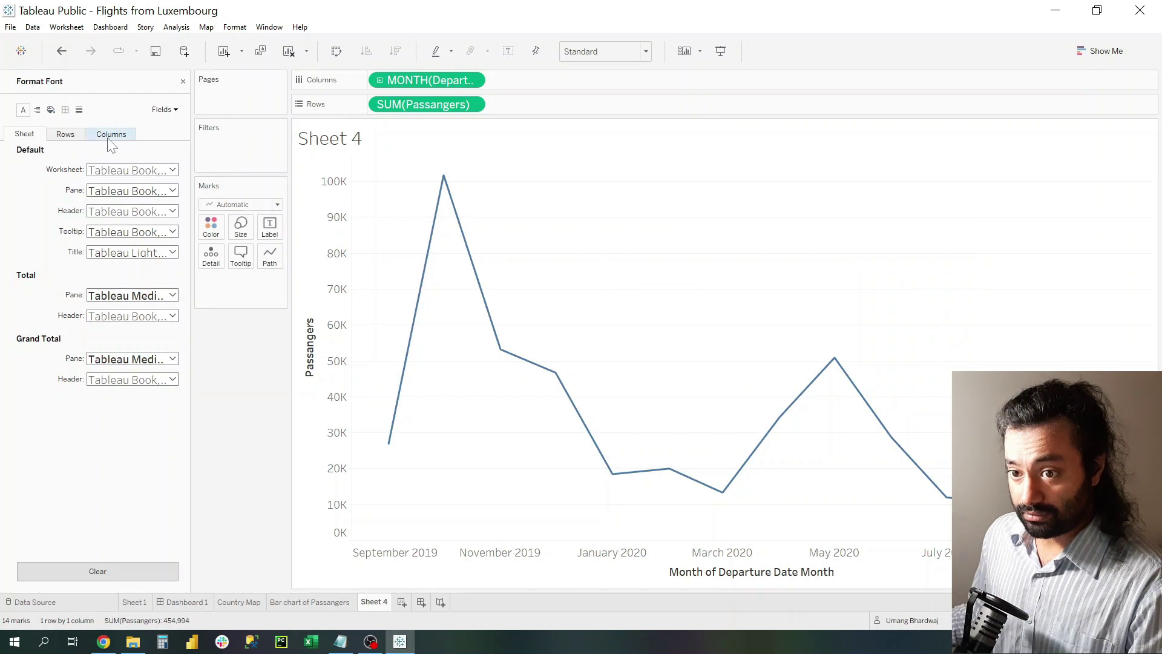
click(51, 110)
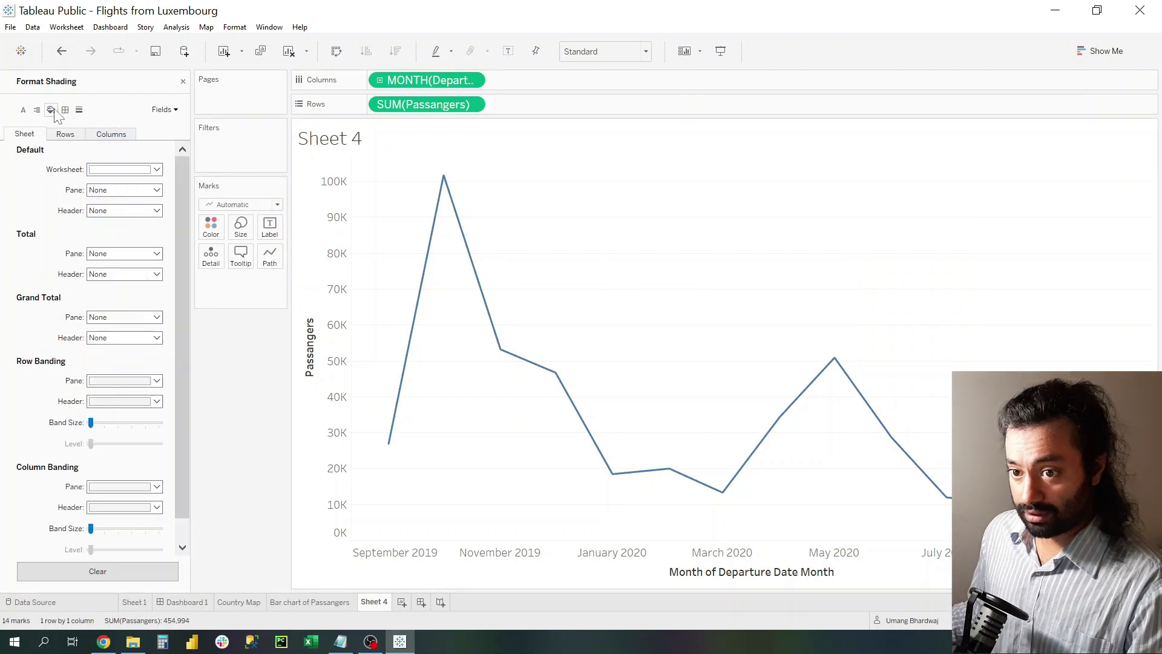
click(156, 170)
click(98, 210)
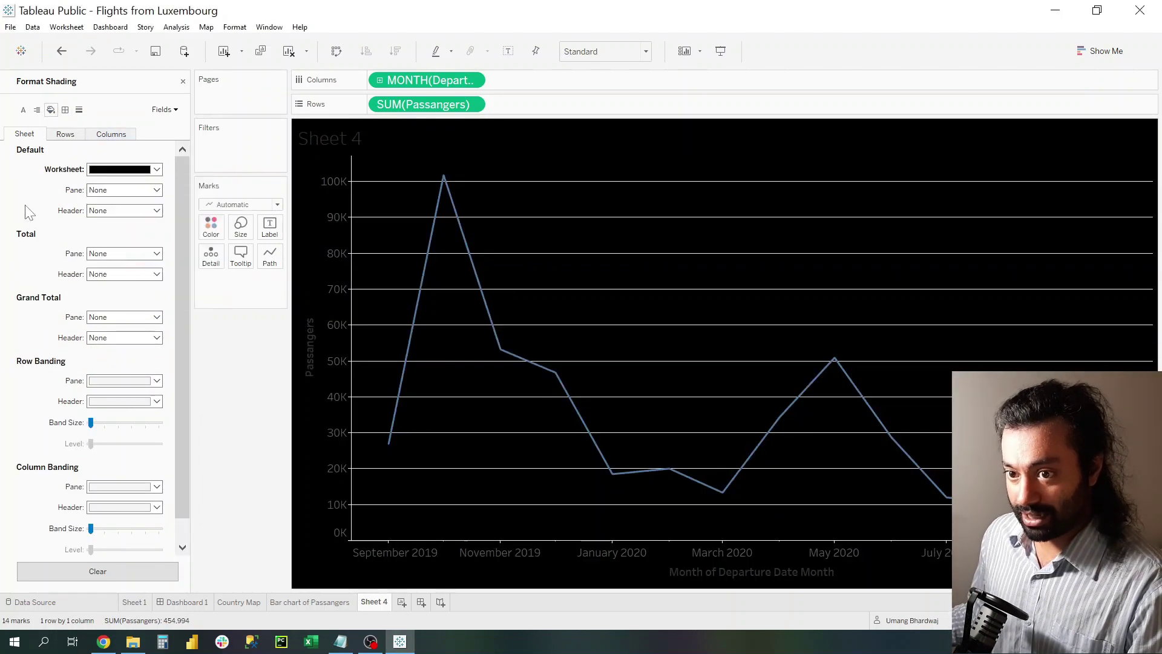
Remove the horizontal row grid lines from Sheet 4.
click(78, 111)
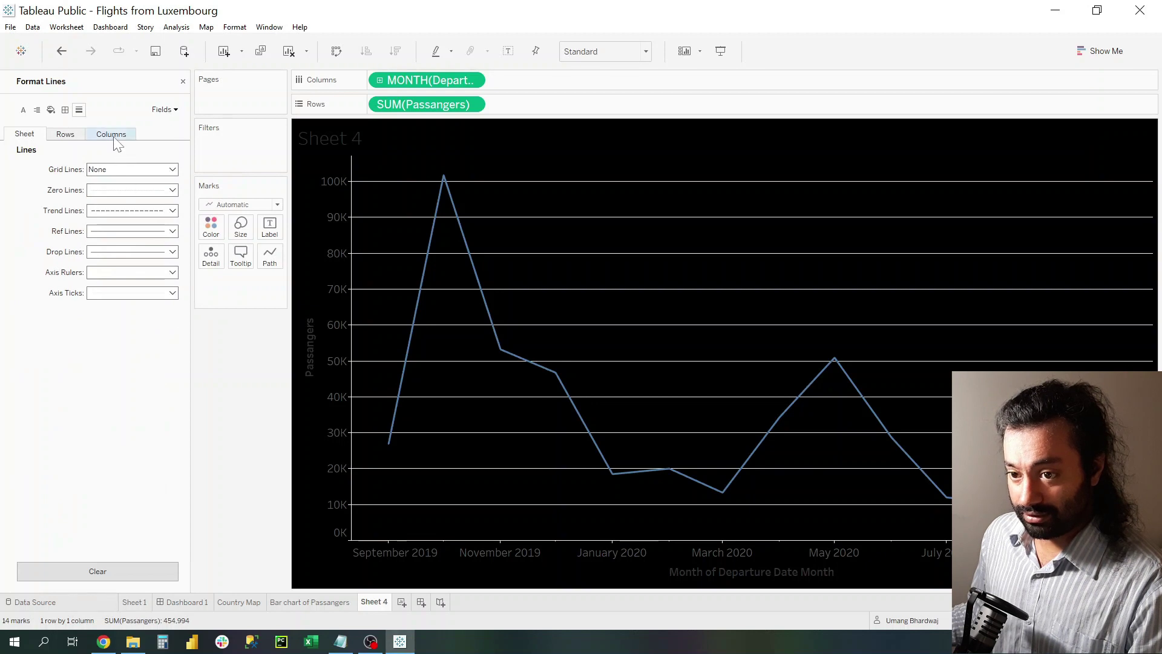
click(113, 136)
click(65, 135)
click(132, 170)
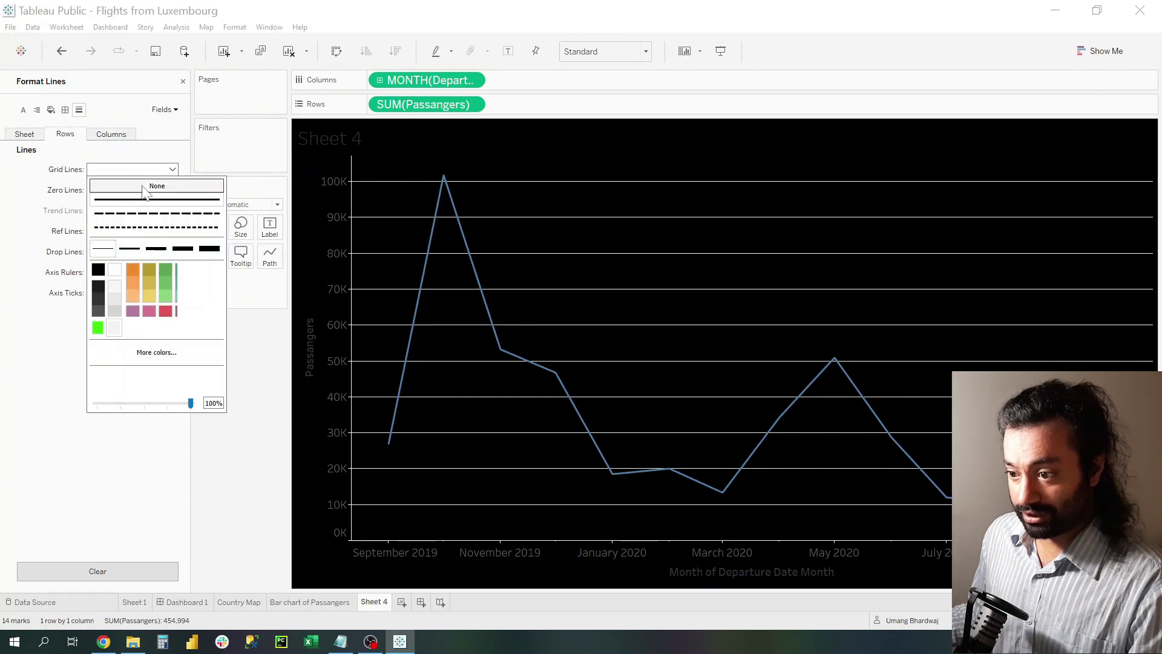
click(145, 187)
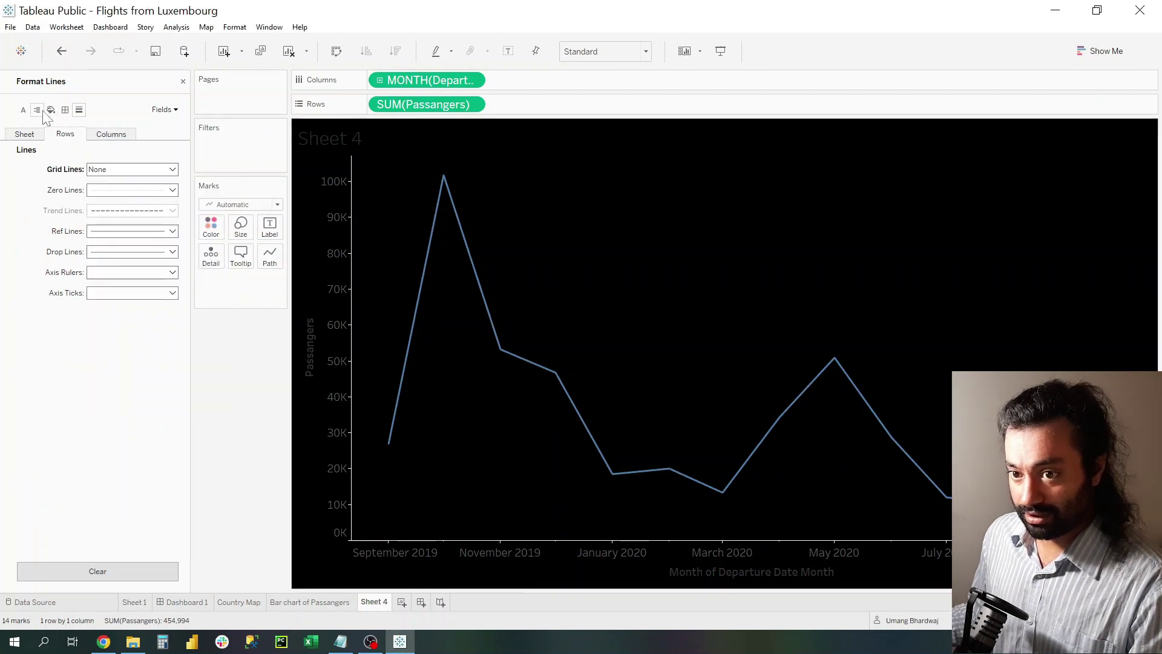
Make the Sheet 4 worksheet font green.
click(23, 110)
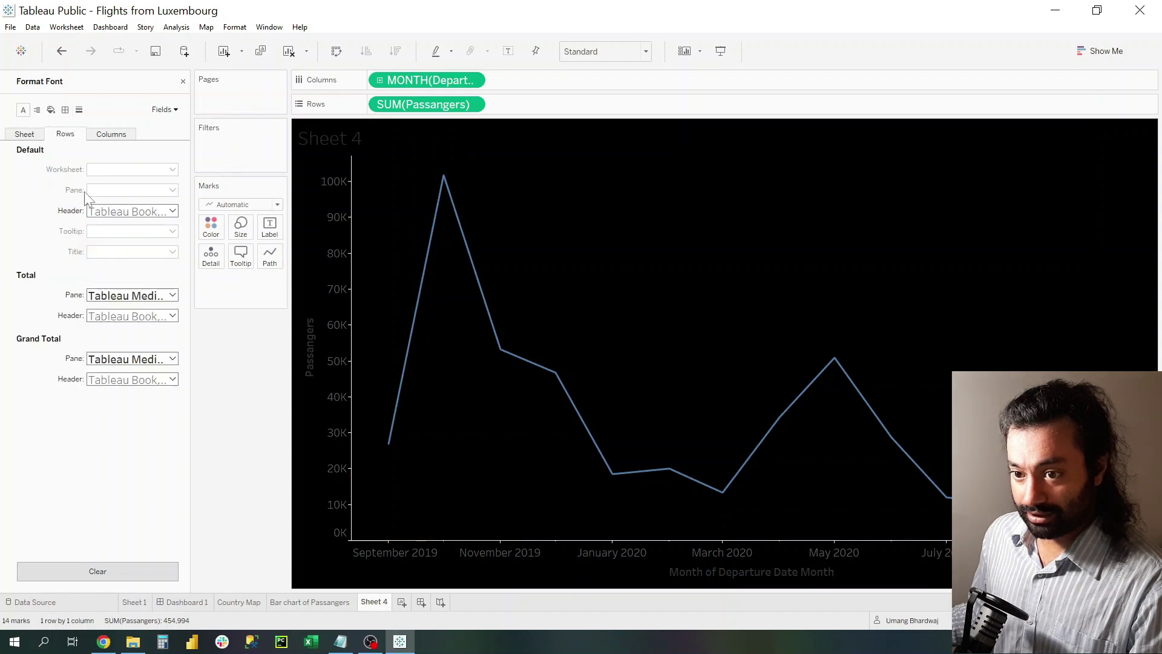
click(20, 136)
click(128, 173)
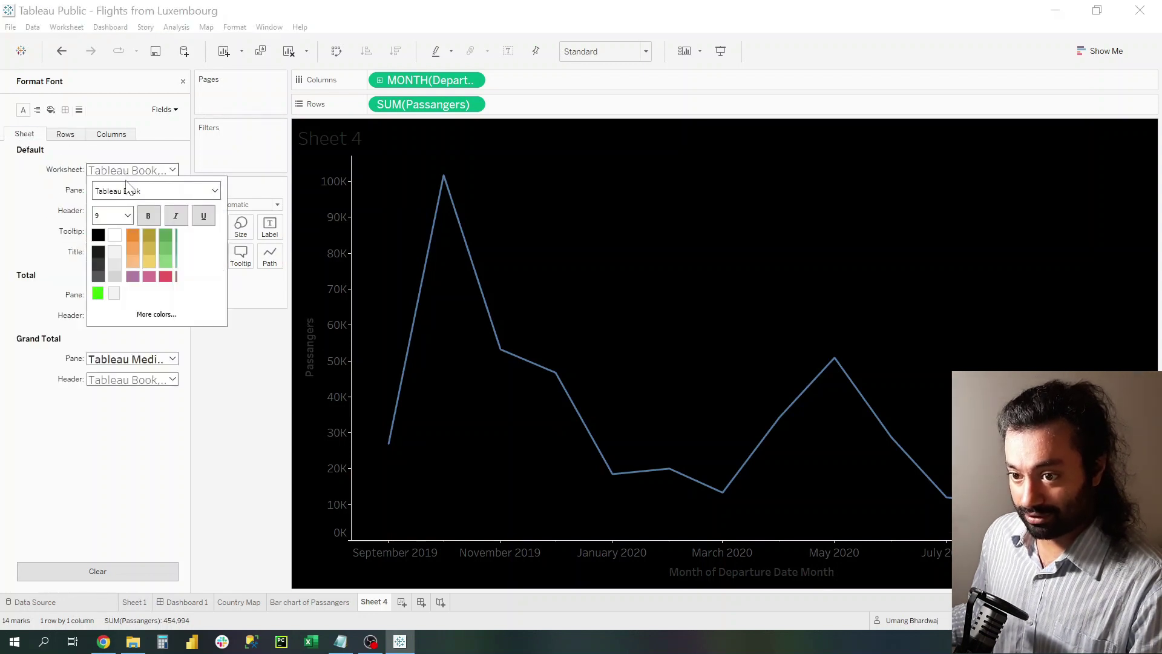
click(159, 237)
click(183, 81)
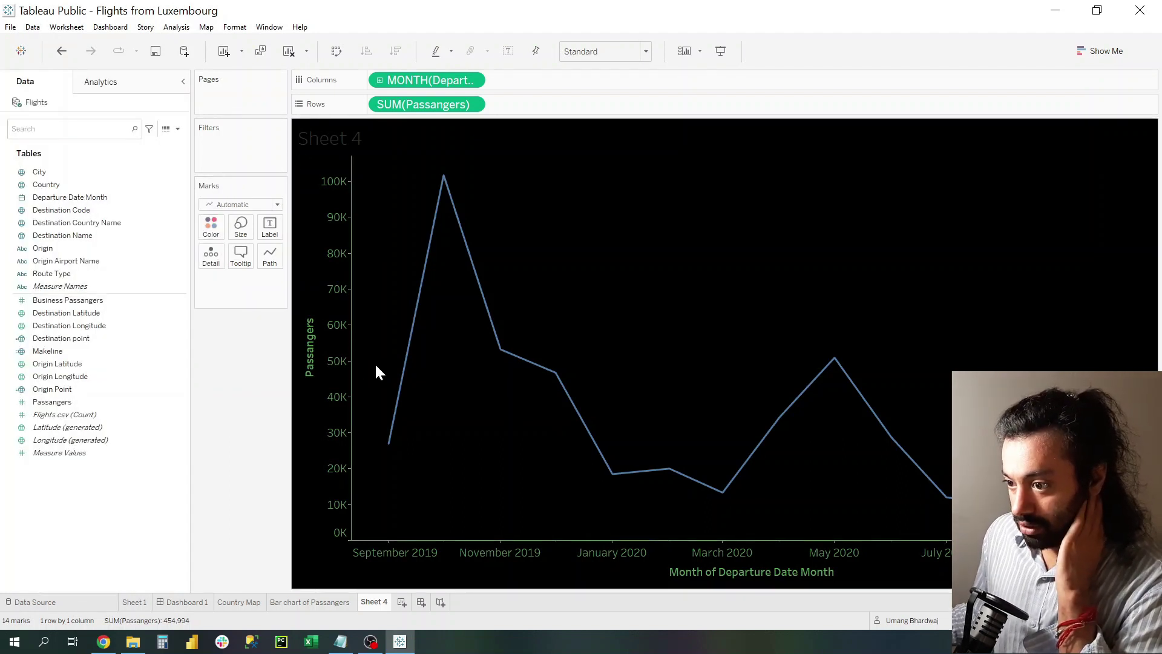
Colour the Sheet 4 trend line bright lime green and increase its size slider.
click(210, 228)
click(220, 324)
click(241, 542)
click(241, 227)
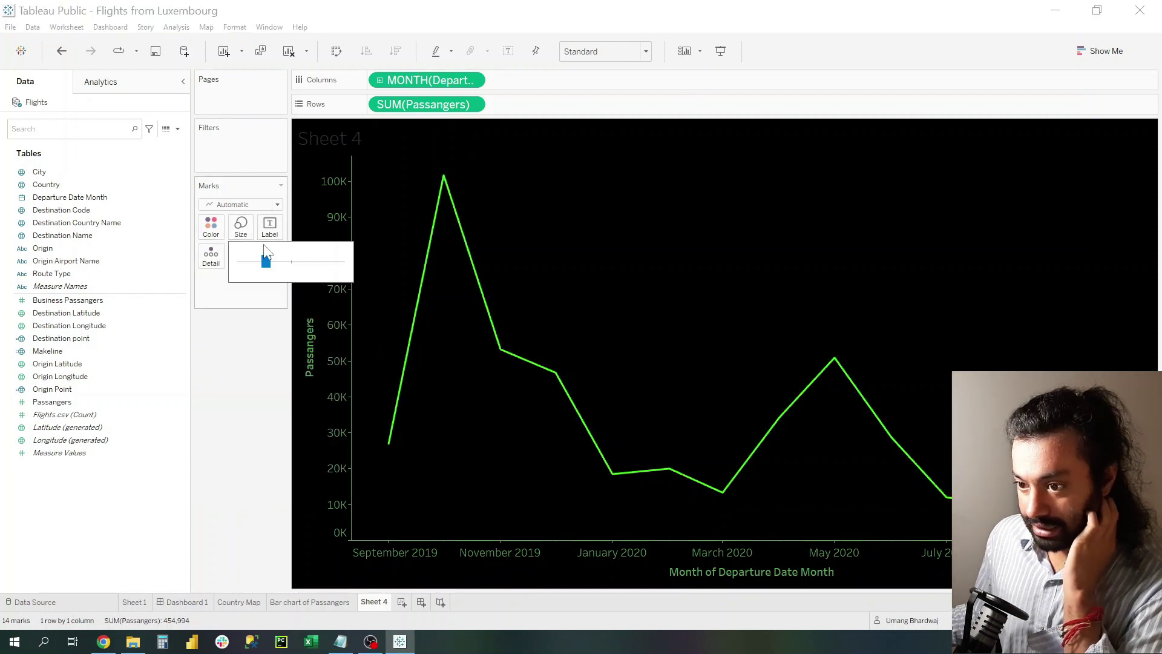
click(291, 265)
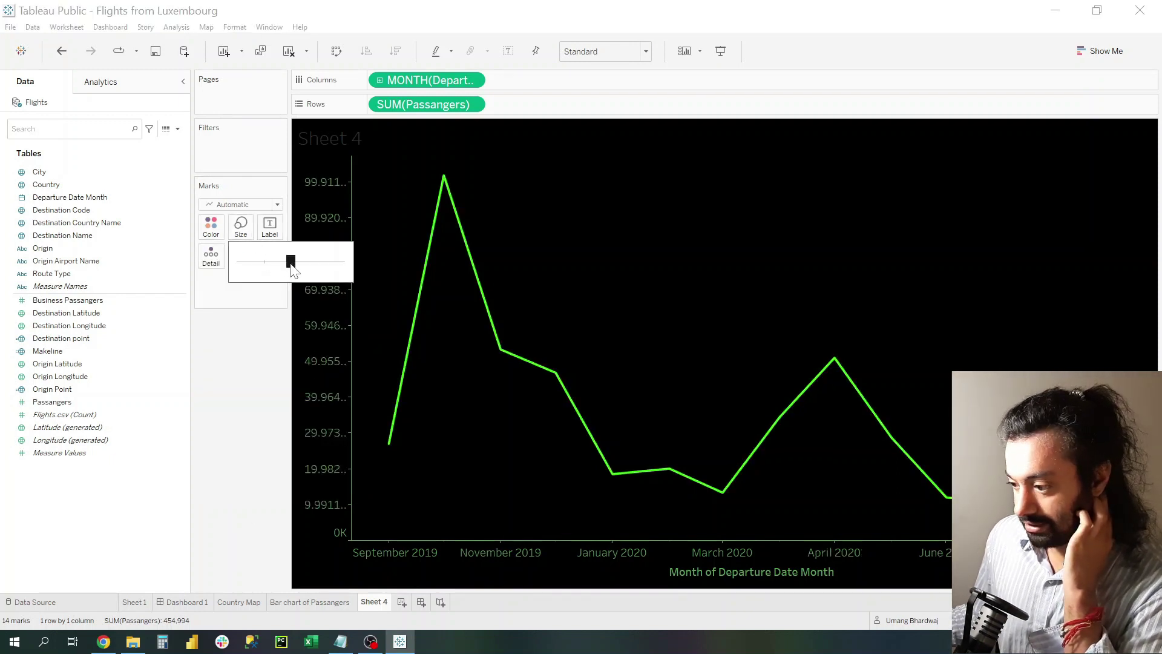
click(246, 344)
click(244, 206)
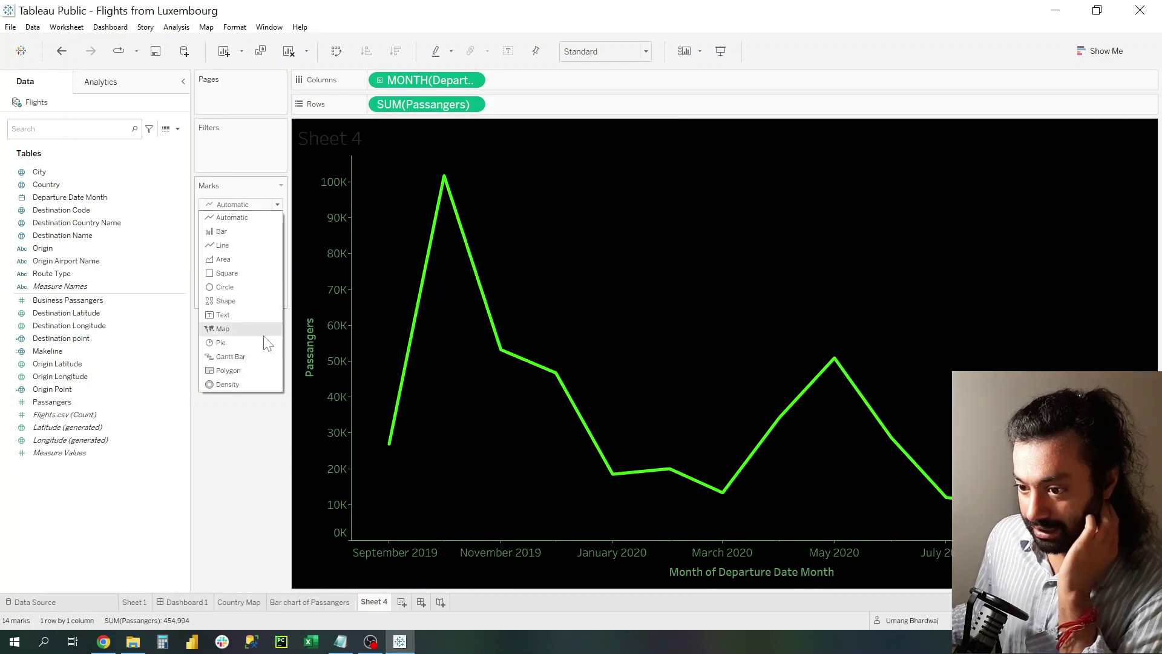
Switch Sheet 4 marks to Density, coloured with the Green-Gold palette at 95% intensity.
click(231, 384)
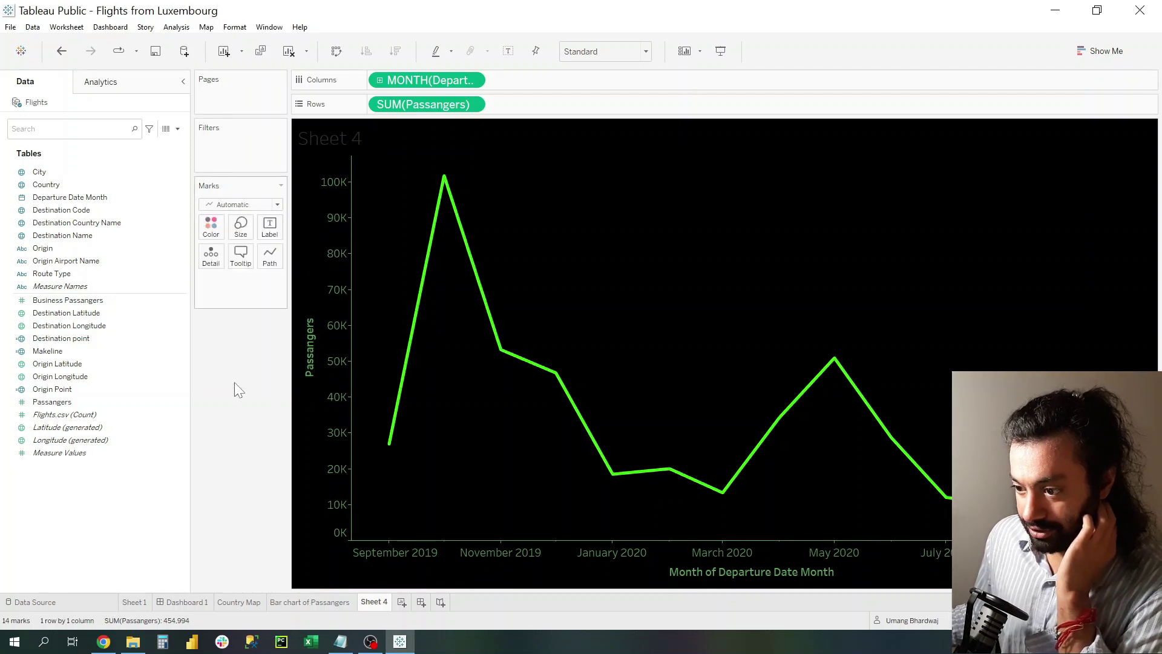
click(241, 228)
click(211, 230)
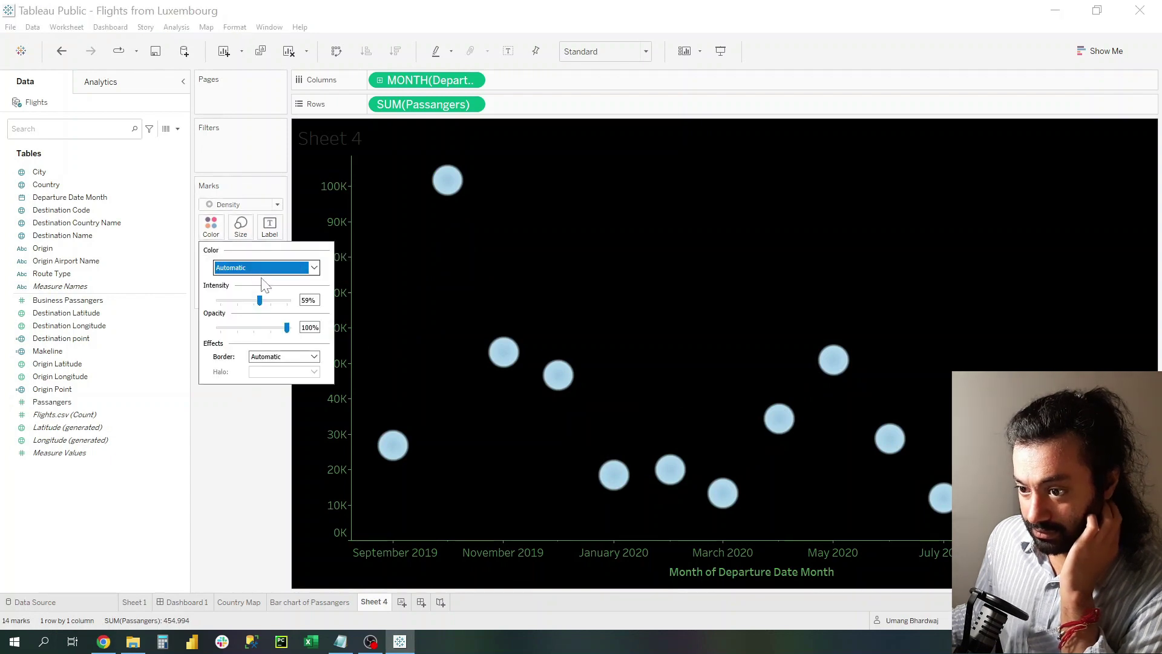
click(309, 275)
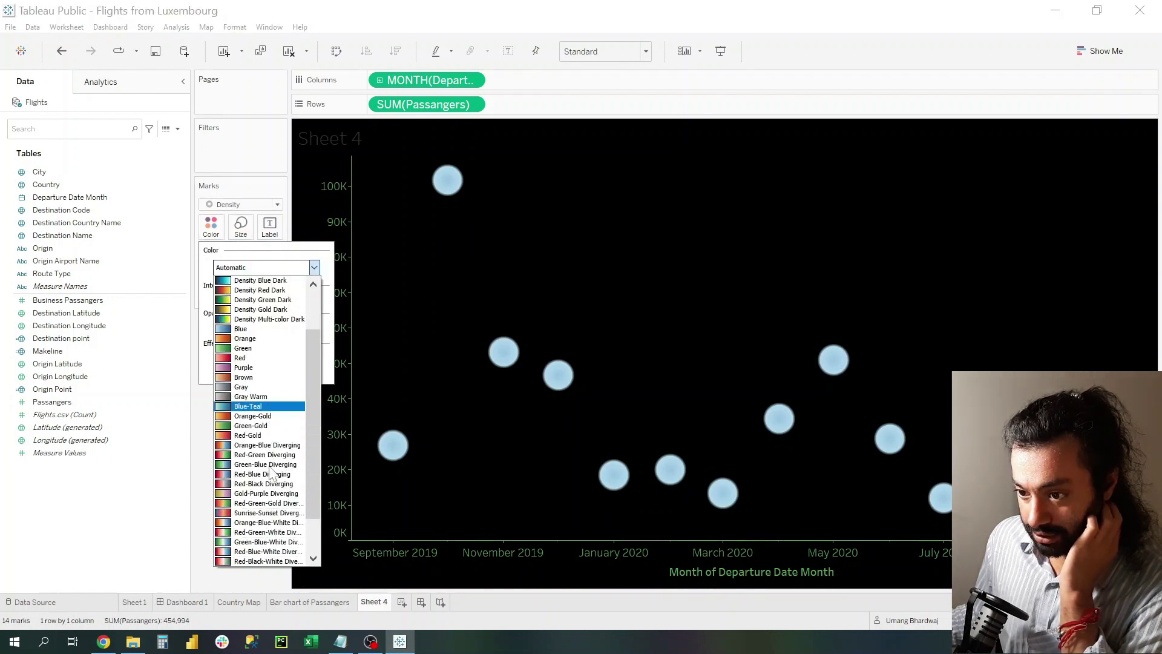
scroll(258, 418, down, 2)
click(257, 428)
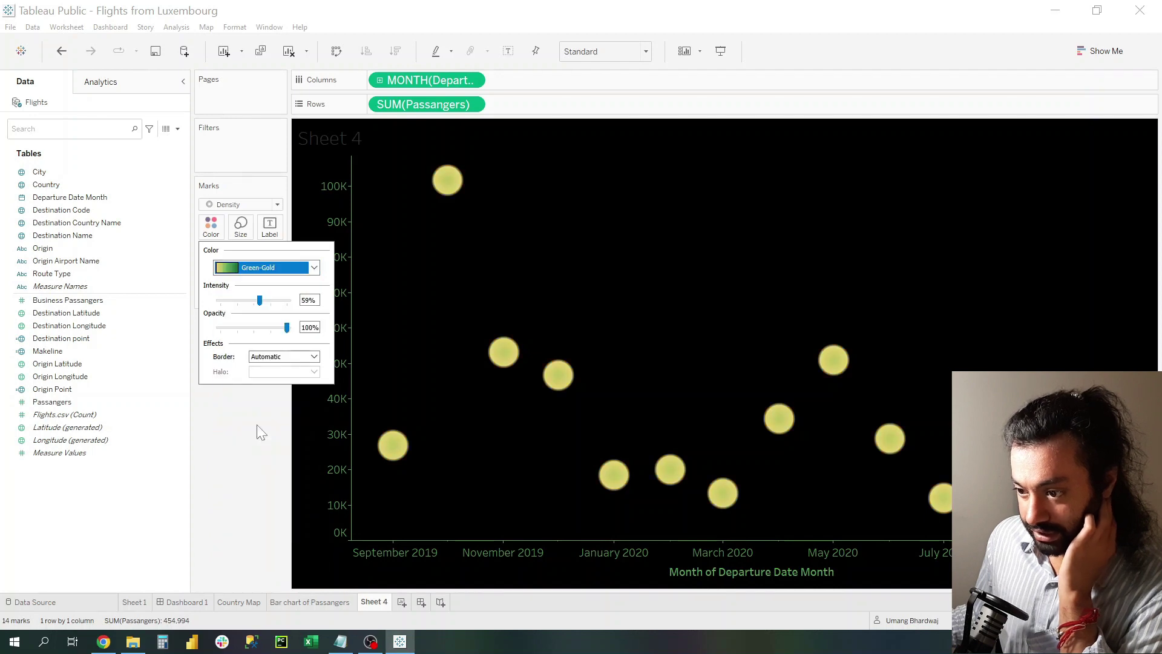
mouse_move(260, 300)
mouse_down()
mouse_move(283, 300)
mouse_move(271, 327)
mouse_up()
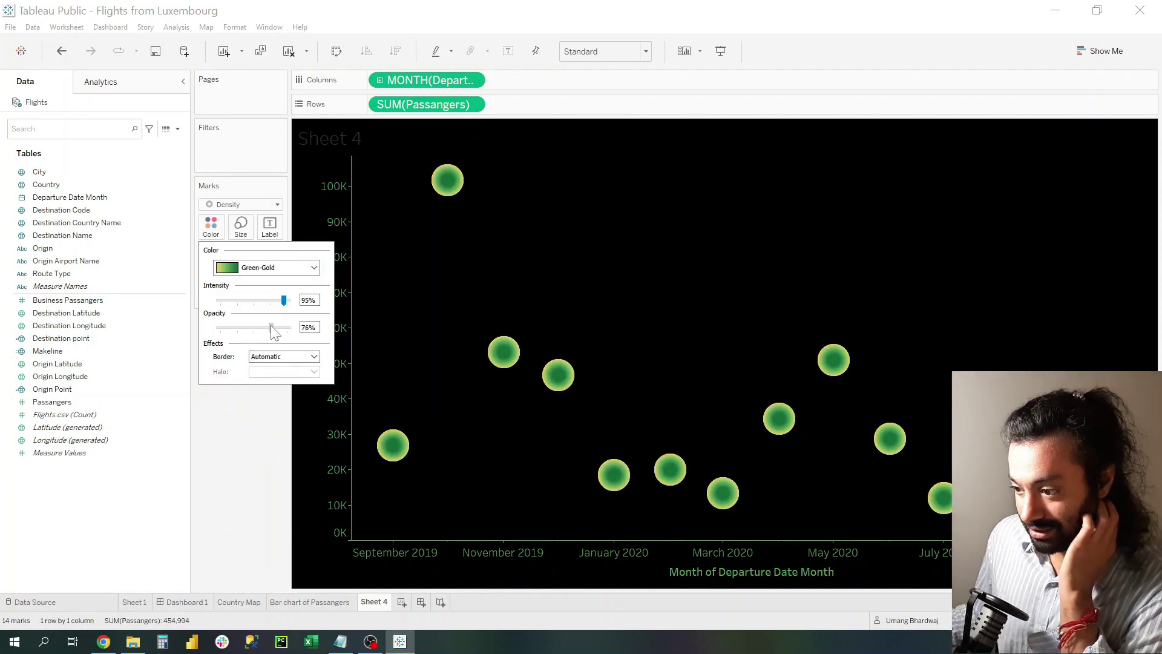
click(77, 223)
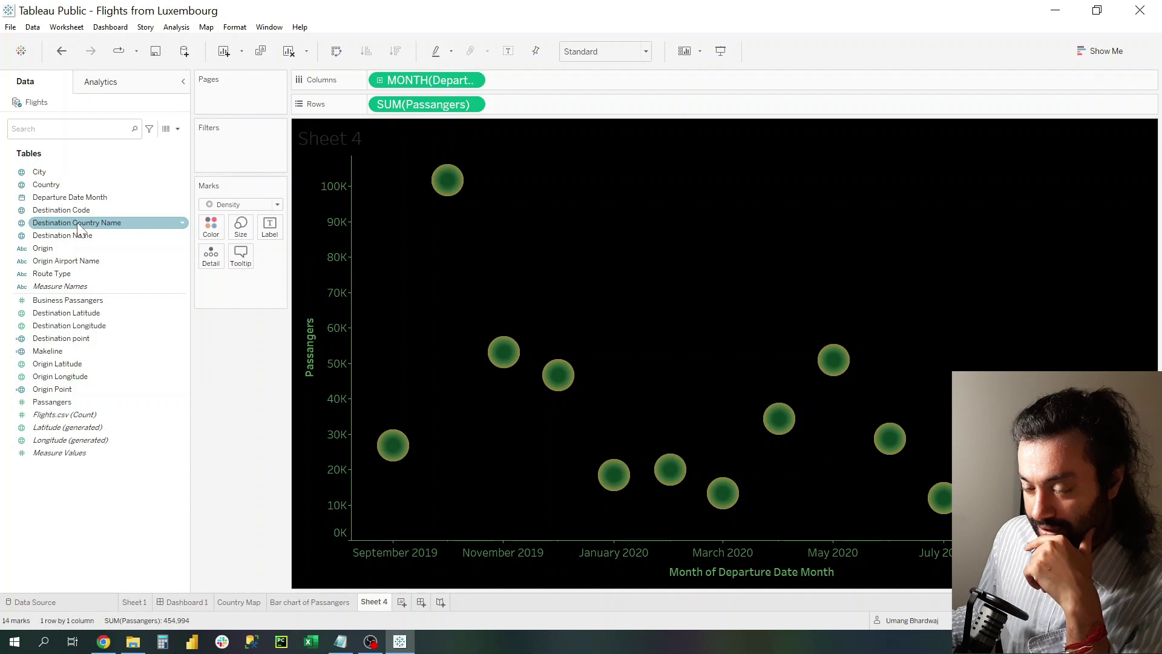
Add Destination Country Name to Detail and SUM(Passangers) as 6pt labels.
click(78, 229)
drag(76, 222, 218, 272)
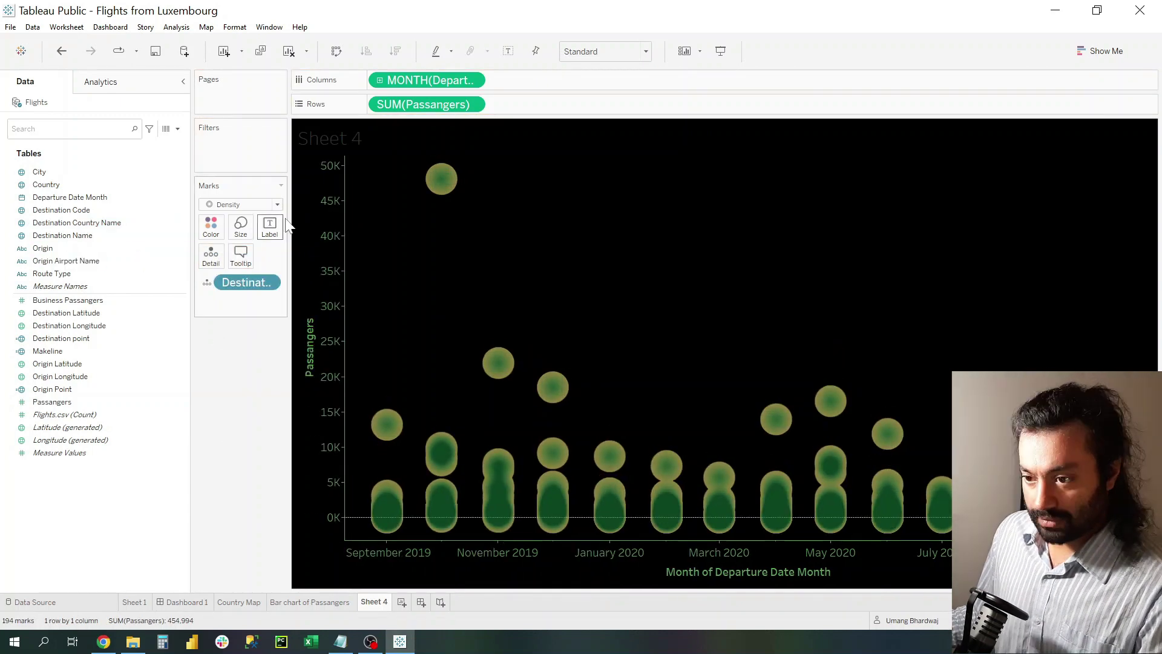
drag(423, 105, 271, 233)
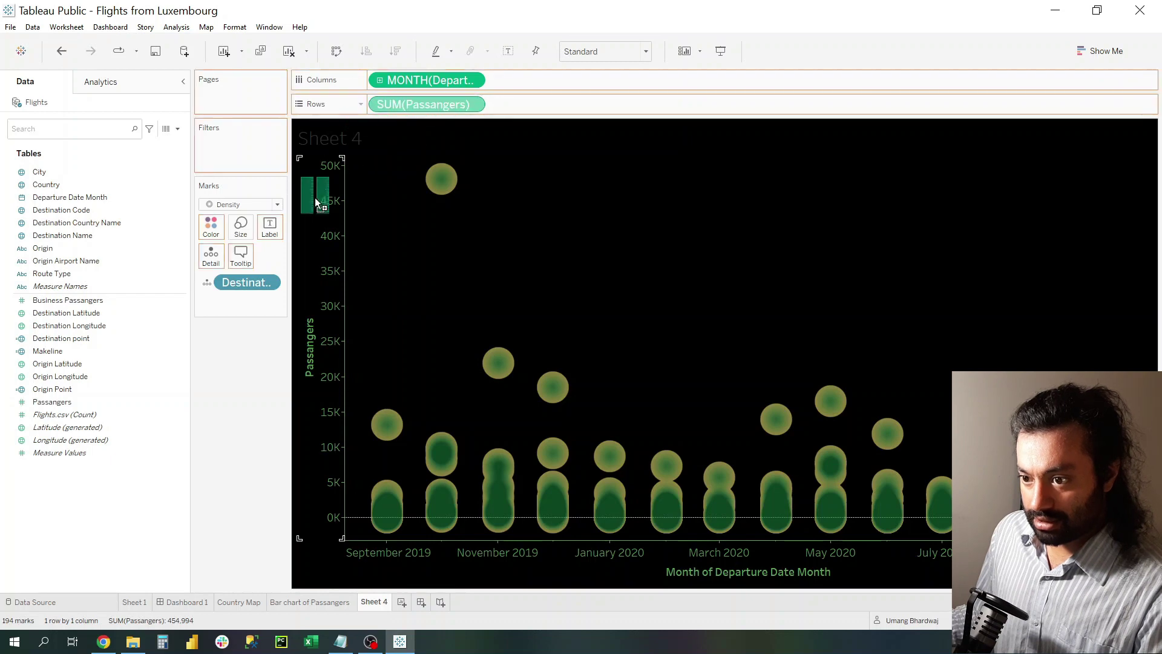
click(270, 227)
click(428, 310)
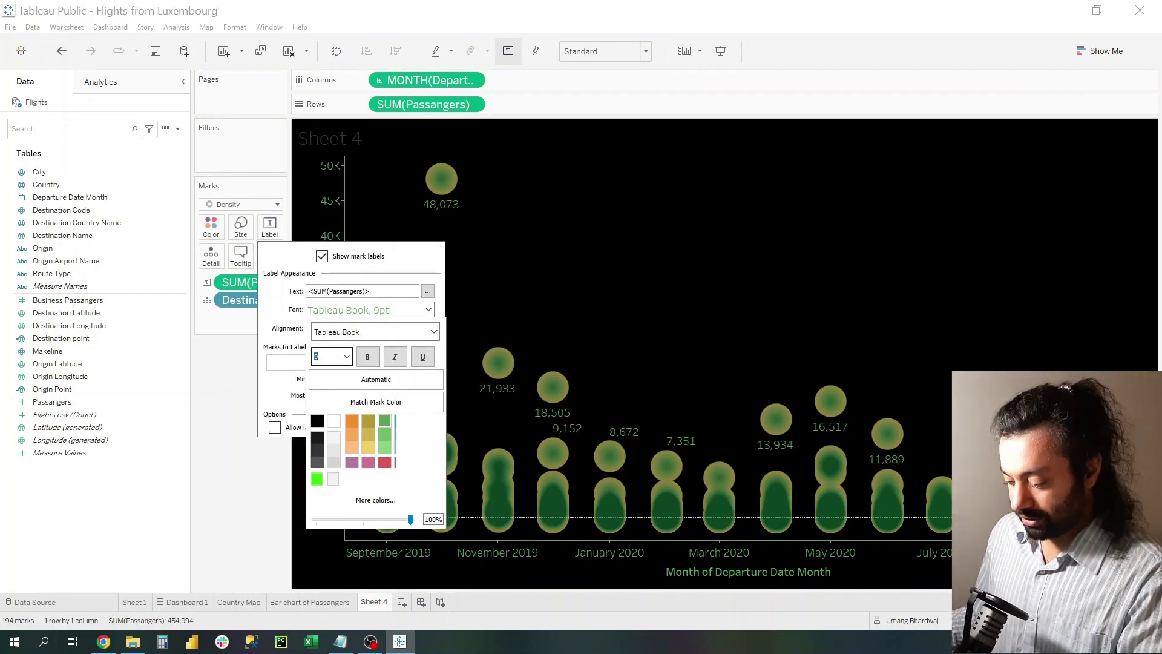
key(Return)
key(Escape)
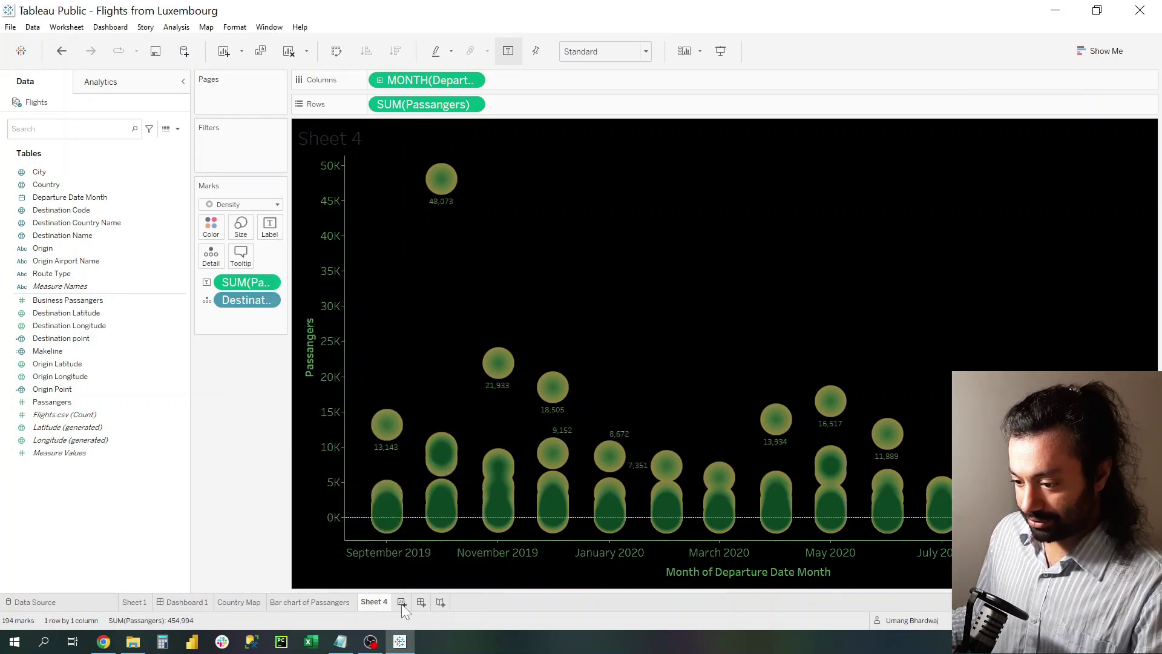
Create a new dashboard with Automatic size.
click(420, 602)
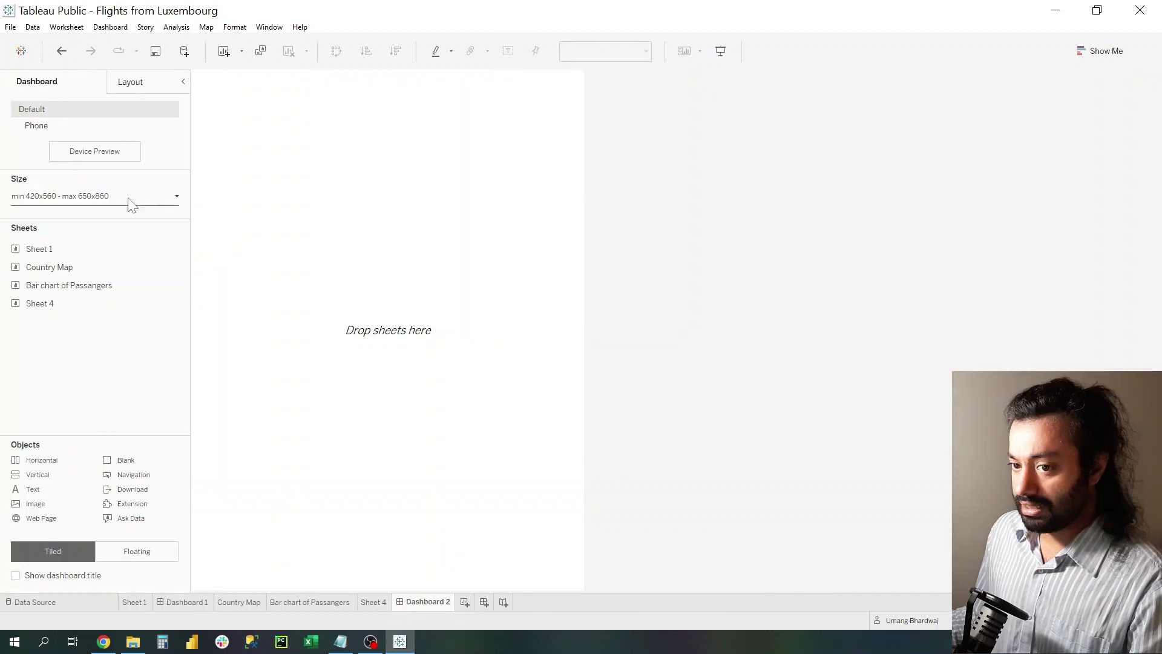
click(128, 197)
click(88, 231)
click(83, 248)
Place Sheet 1, Country Map, the passenger bar chart and Sheet 4 in four quadrants.
drag(39, 249, 339, 130)
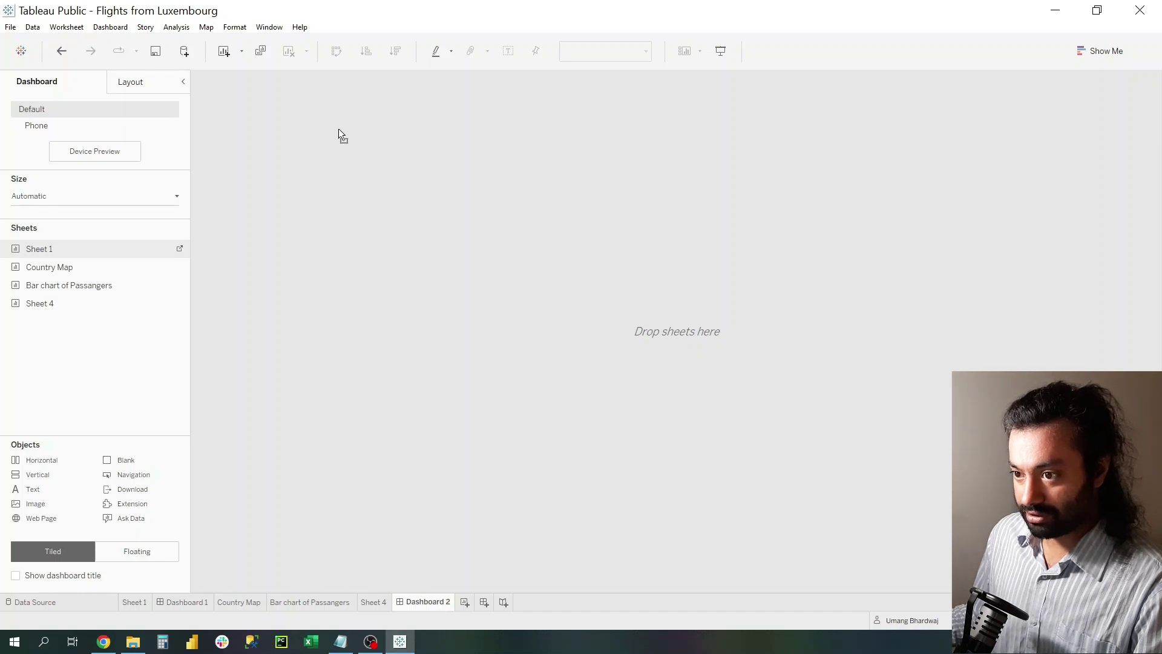
drag(338, 129, 338, 126)
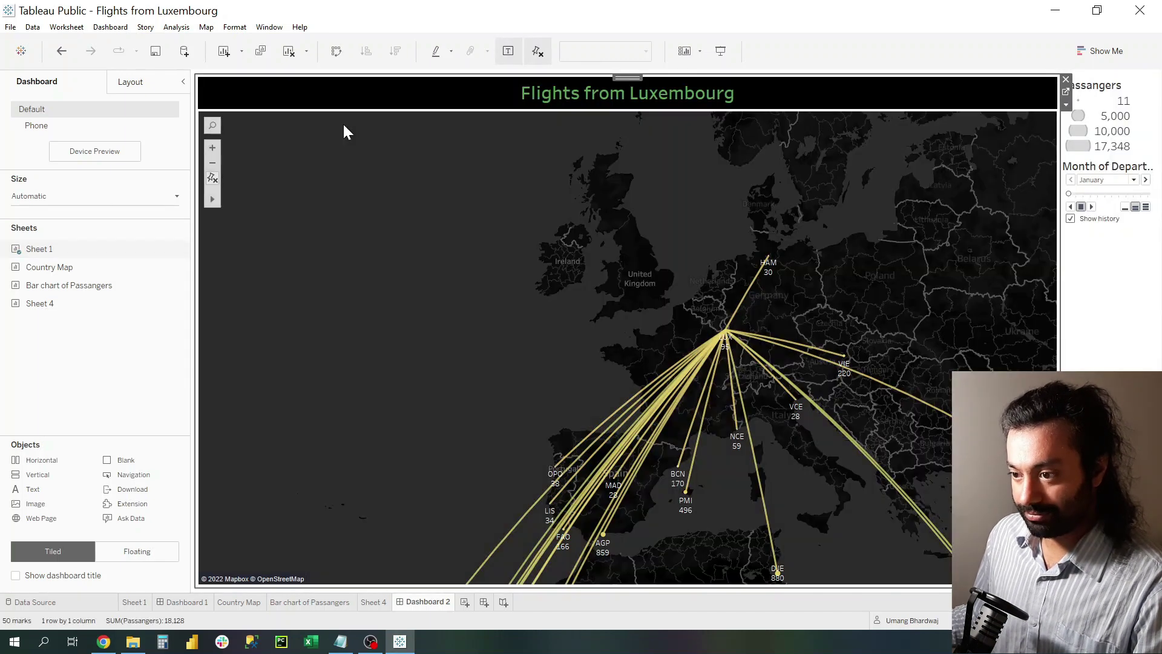
mouse_move(49, 267)
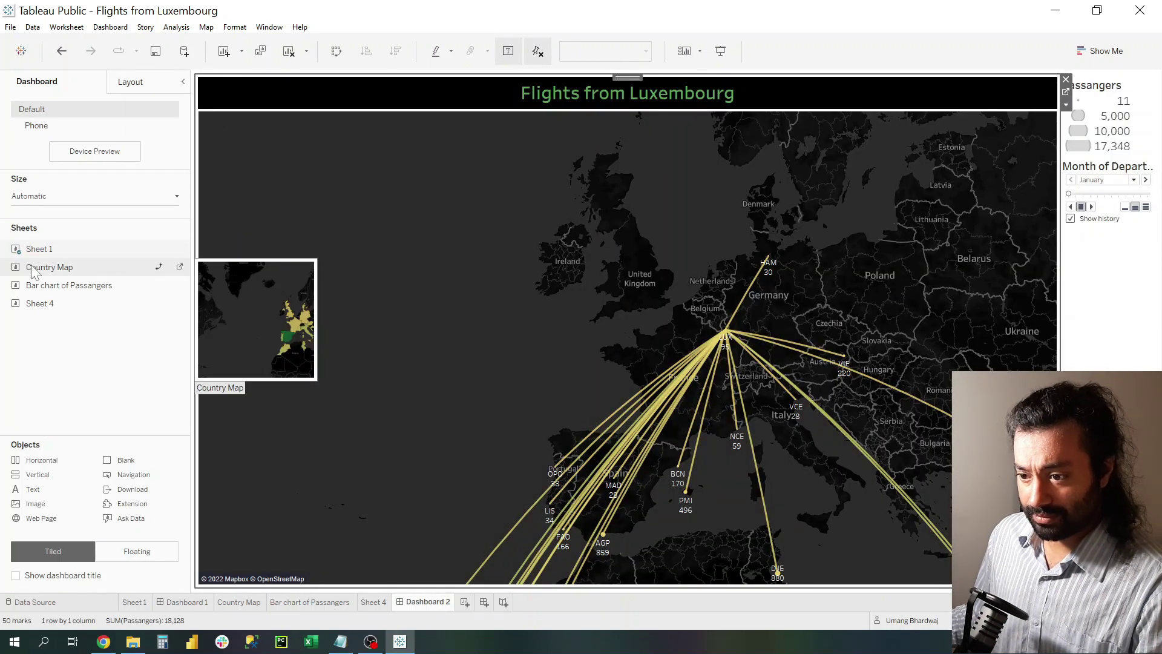
drag(32, 267, 337, 477)
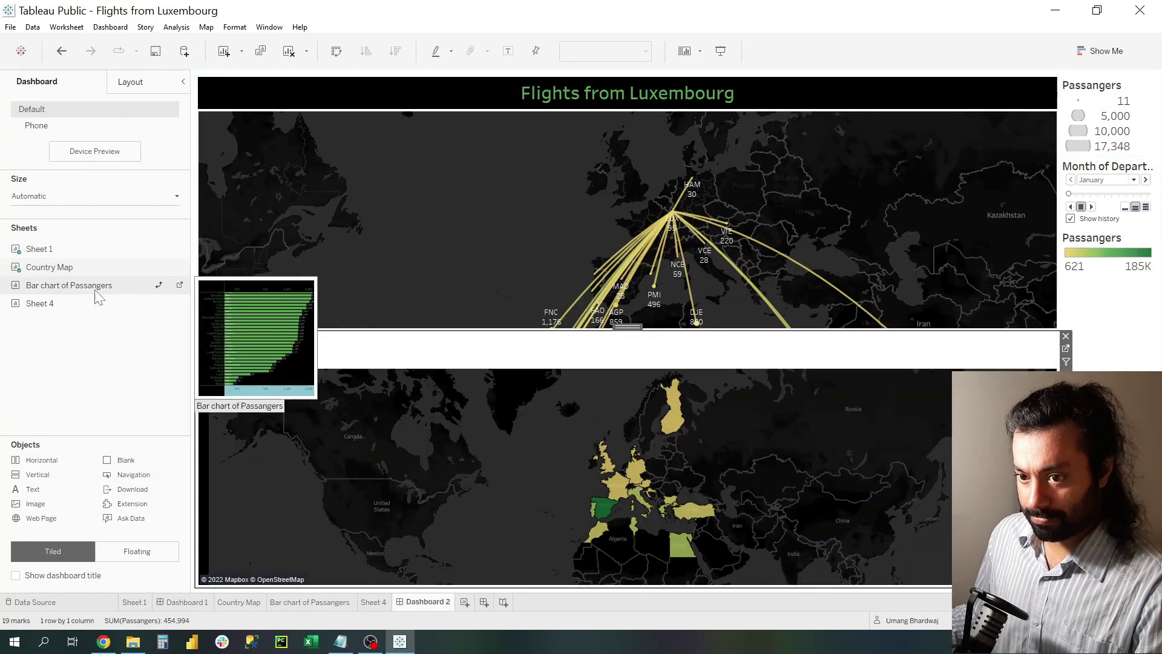
drag(97, 298, 893, 222)
drag(40, 303, 859, 488)
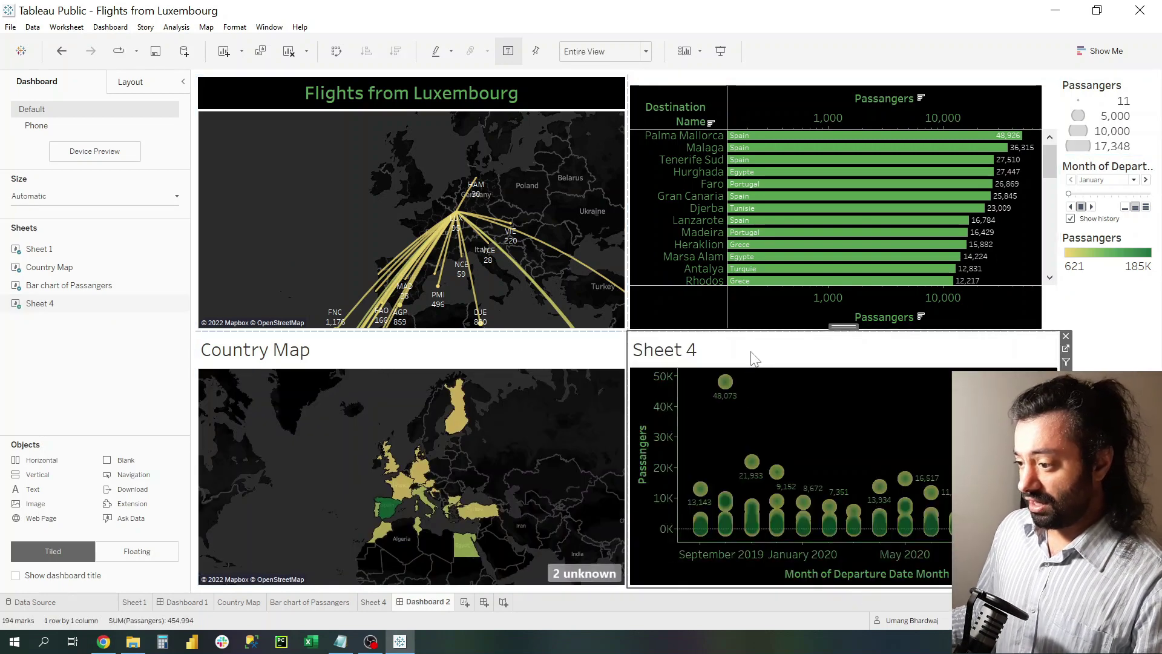
Hide the titles of Sheet 4, Country Map, the route map and the bar chart.
right_click(753, 363)
click(802, 399)
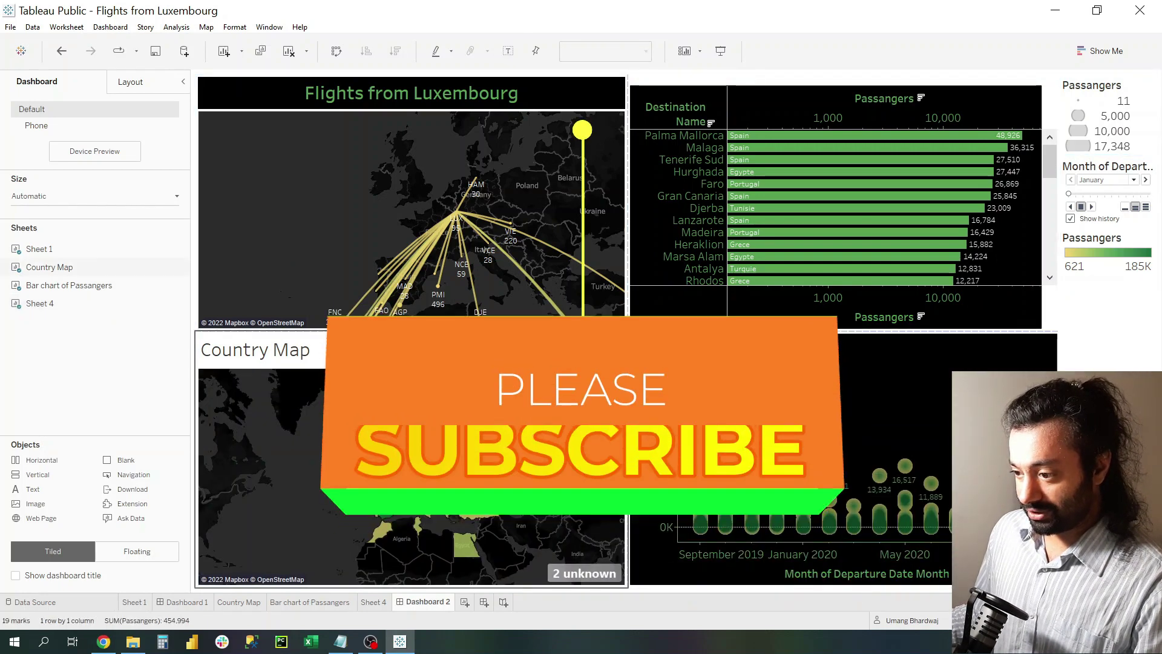
right_click(570, 370)
click(620, 405)
click(462, 89)
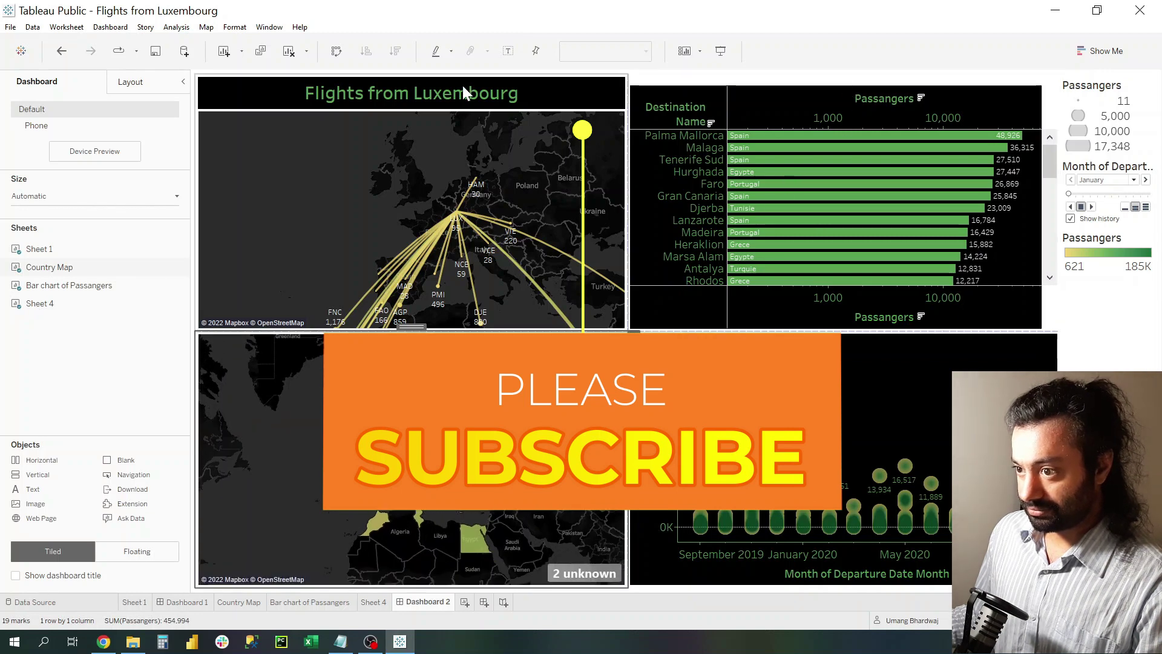
right_click(463, 89)
click(490, 139)
click(747, 88)
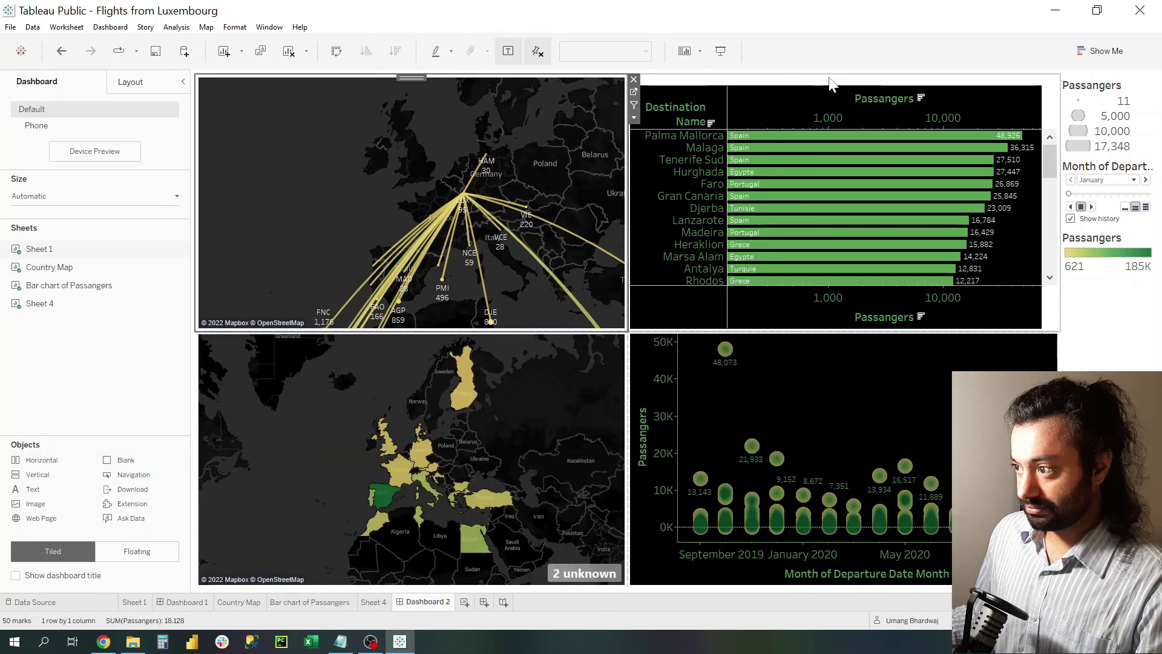
right_click(822, 82)
click(794, 86)
right_click(794, 86)
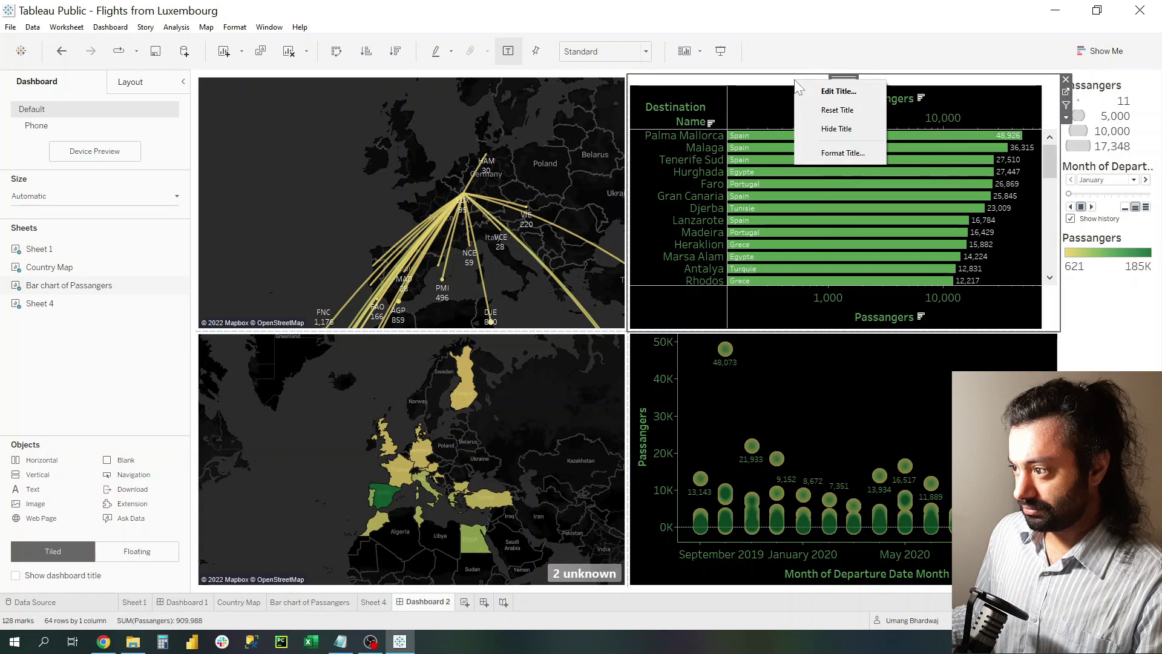
click(816, 124)
Clear the bar chart's Passangers axis title and enlarge the chart to show more destinations.
click(442, 481)
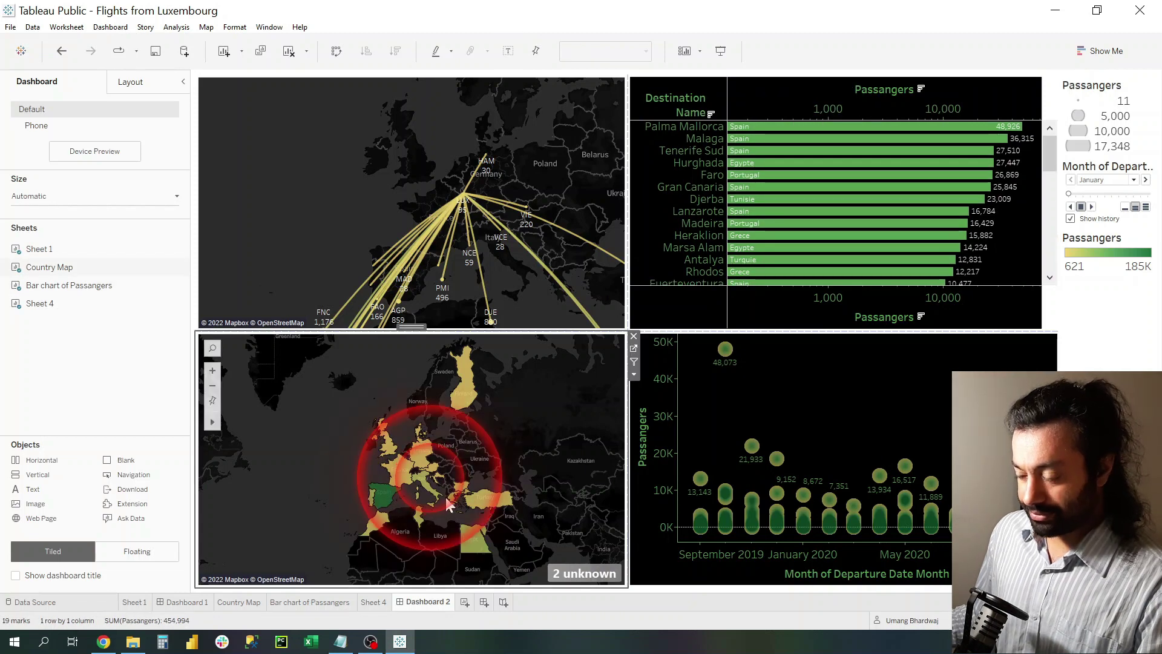
click(593, 128)
click(794, 87)
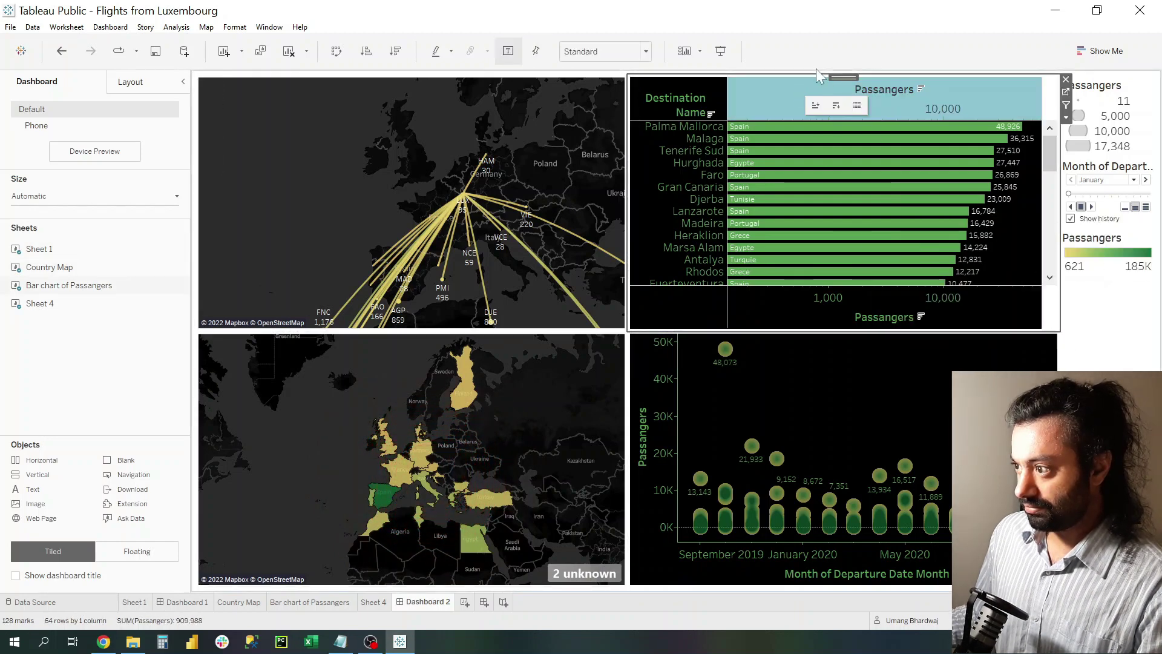
right_click(893, 320)
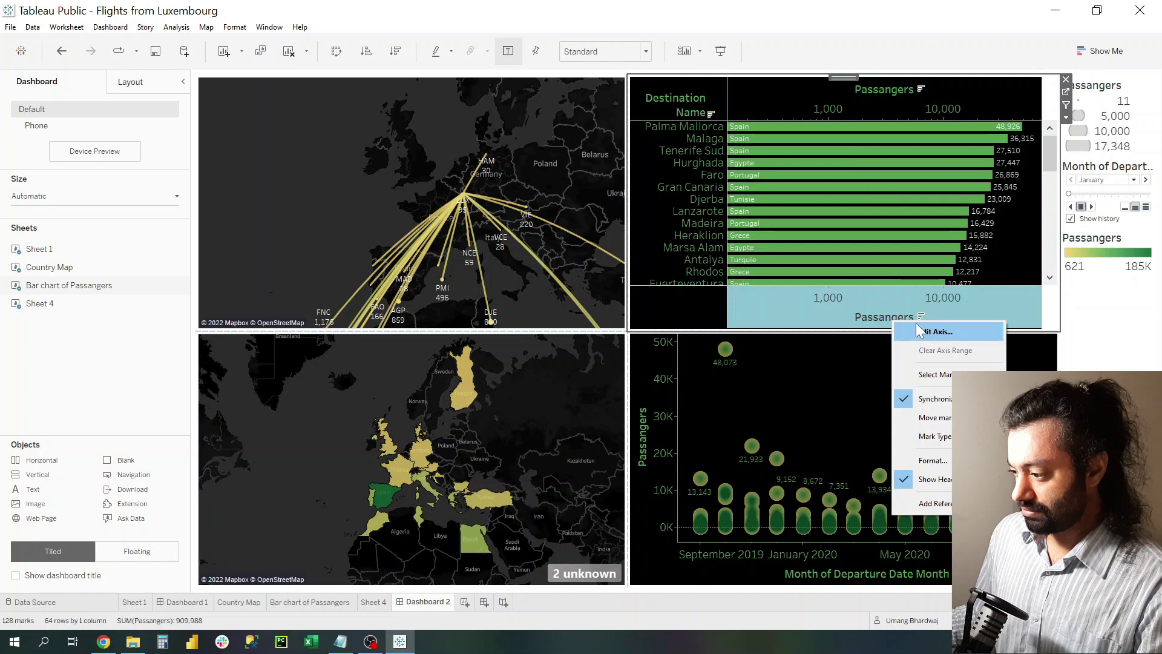
click(917, 325)
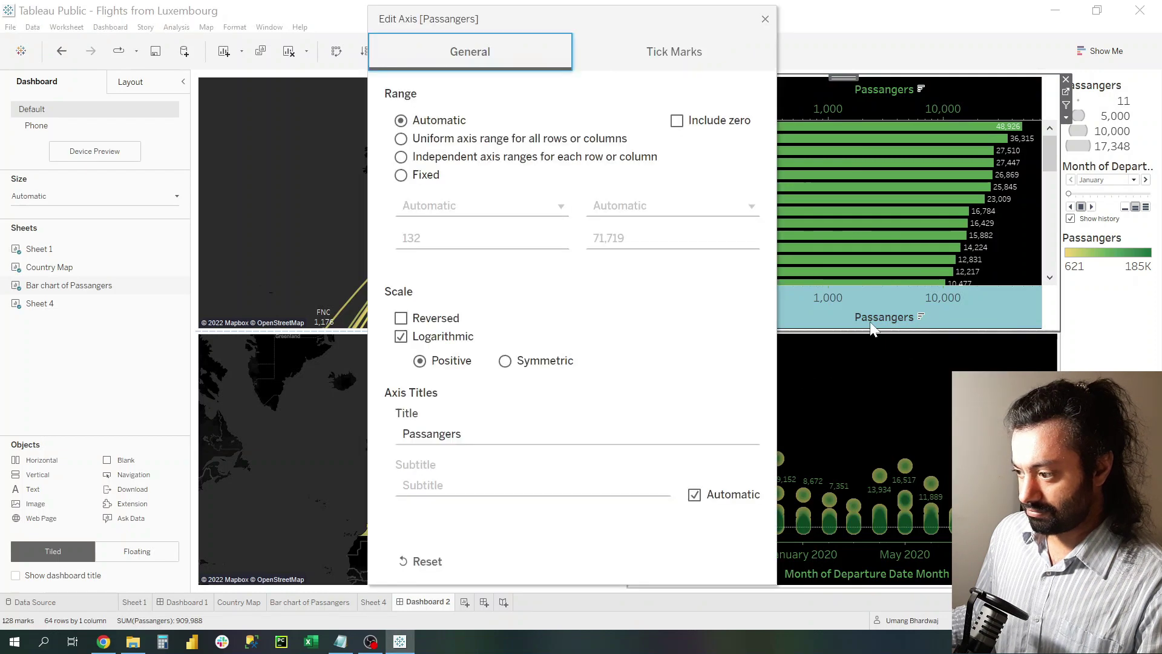
click(454, 434)
key(BackSpace)
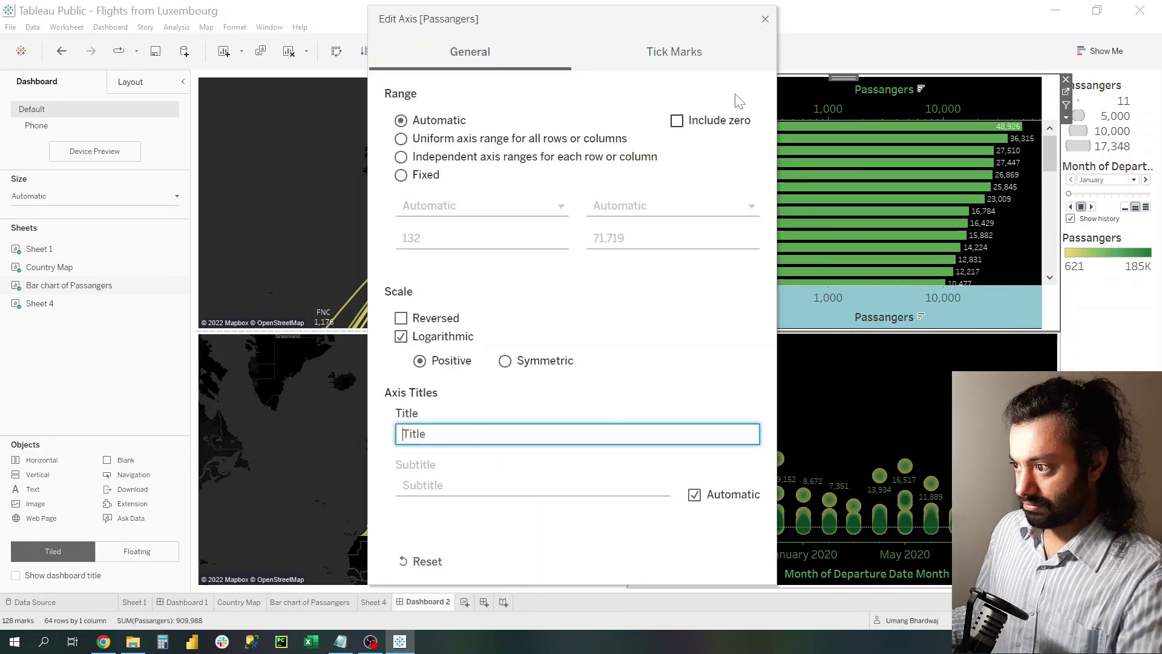
click(765, 18)
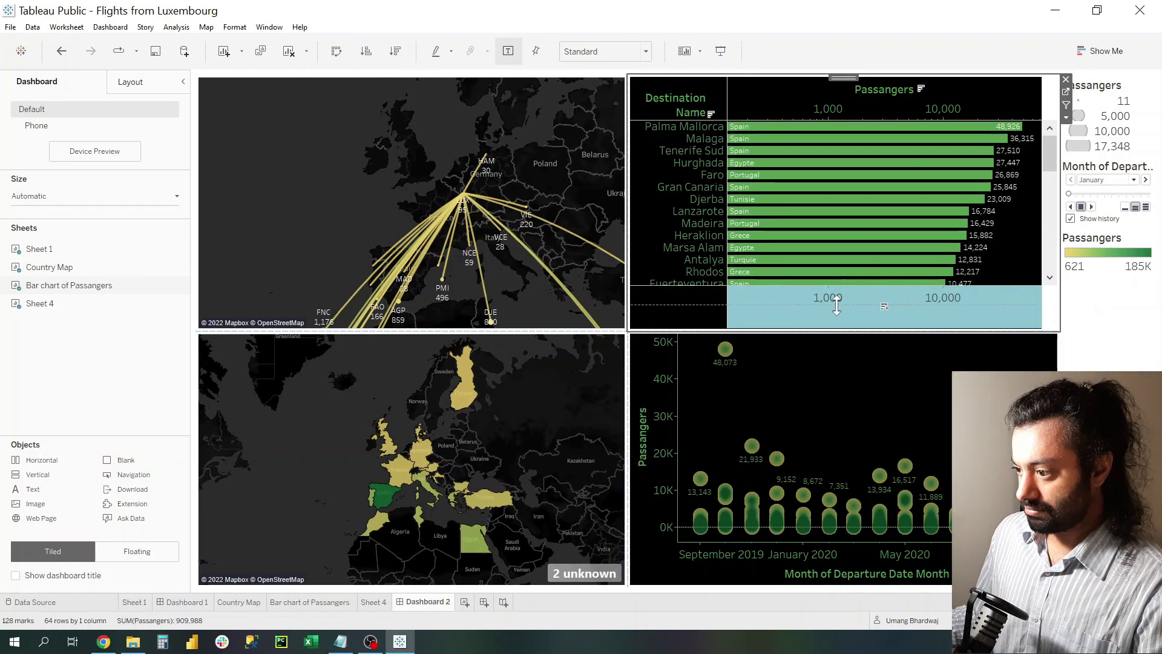
drag(835, 307, 836, 309)
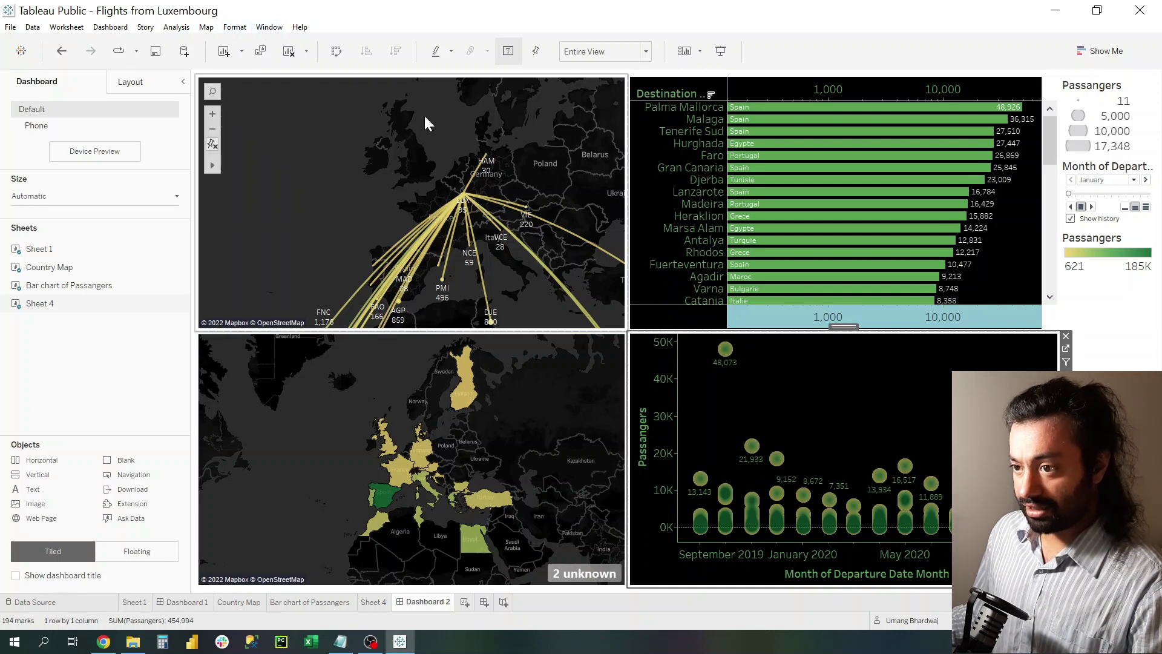
Show the dashboard title and change it to 'Flights from Luxembourg'.
click(270, 32)
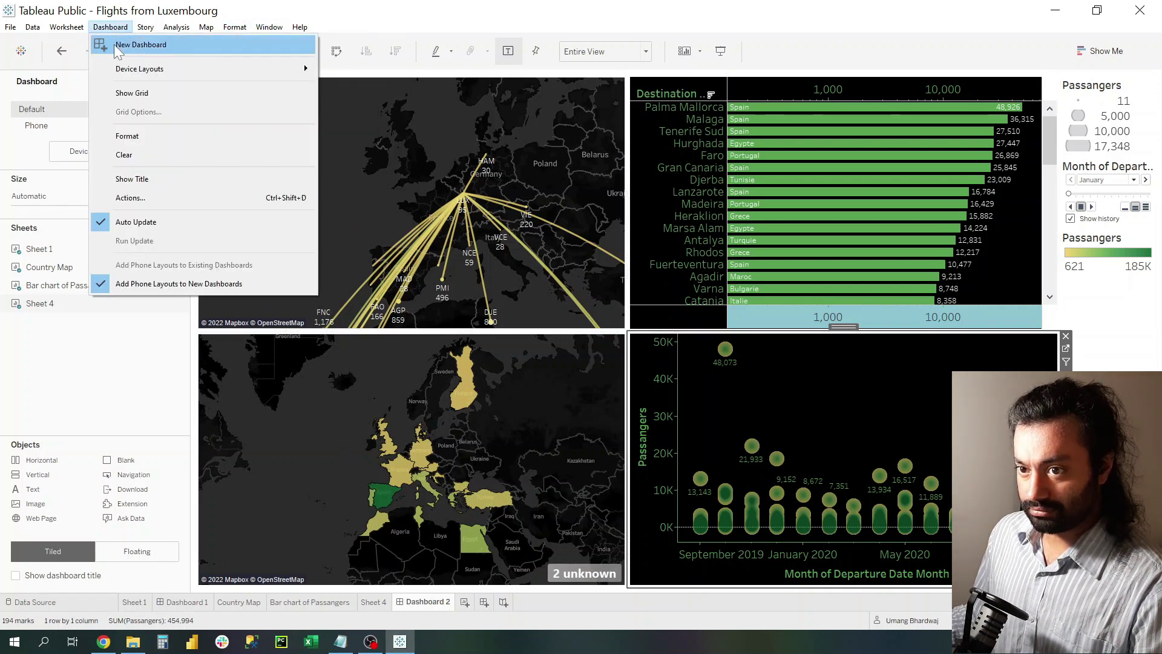
click(135, 180)
double_click(332, 100)
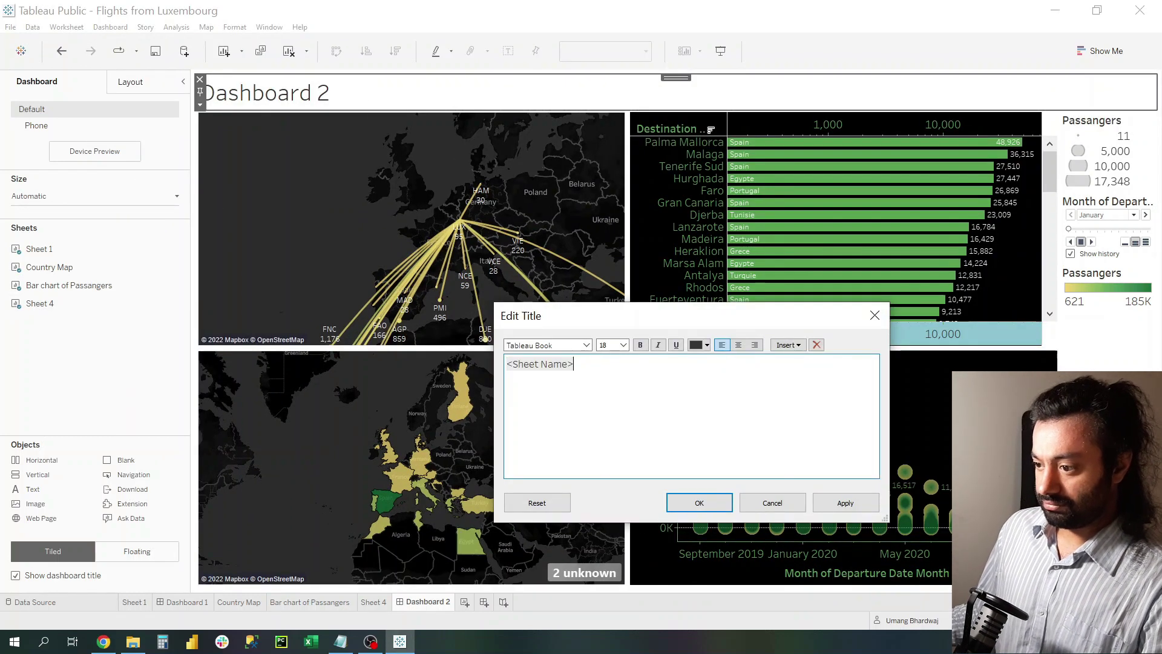
drag(573, 364, 505, 363)
text(Flights from Luxembourg)
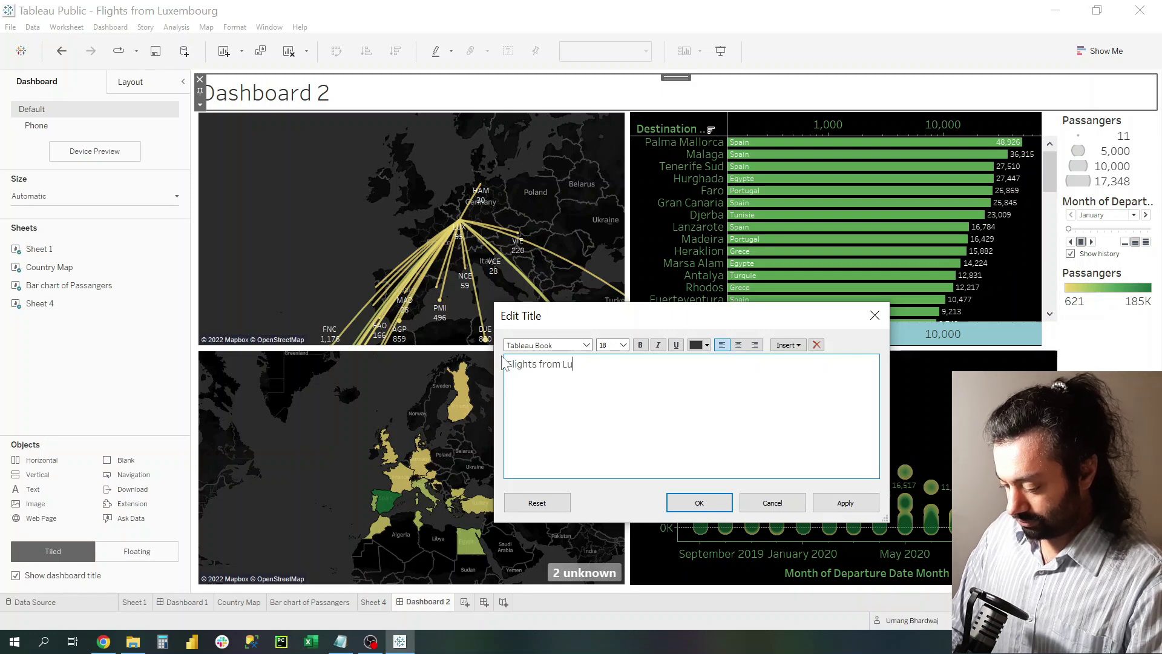
drag(630, 364, 505, 363)
Format the title text at size 12, green, centre-aligned.
click(623, 346)
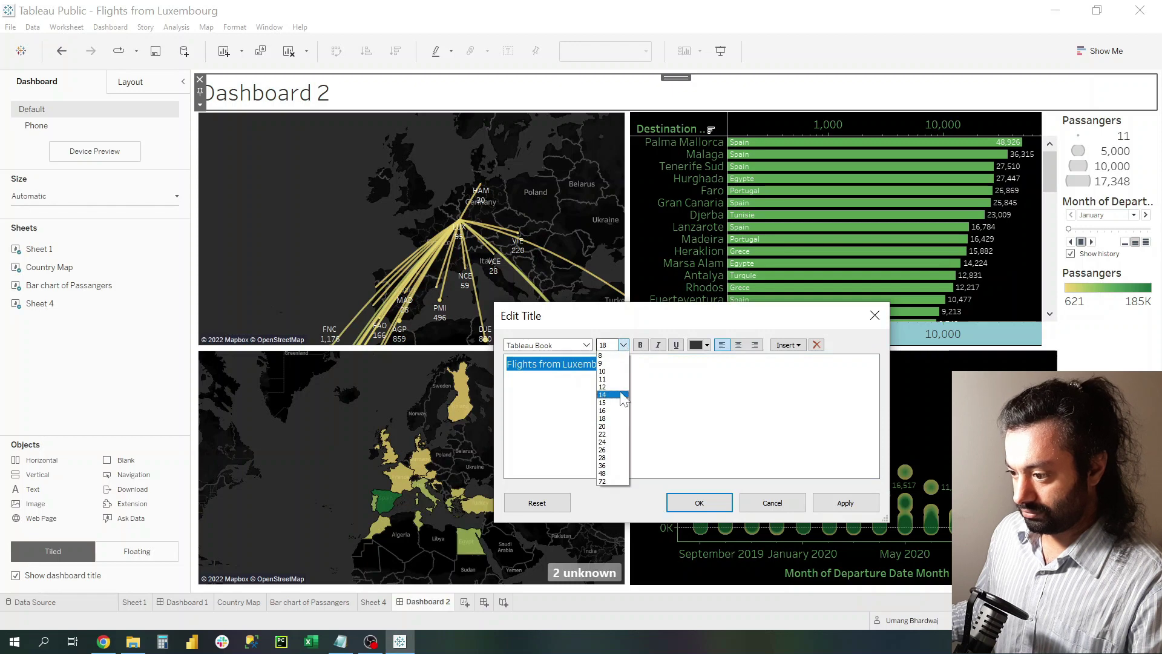
click(605, 386)
click(707, 347)
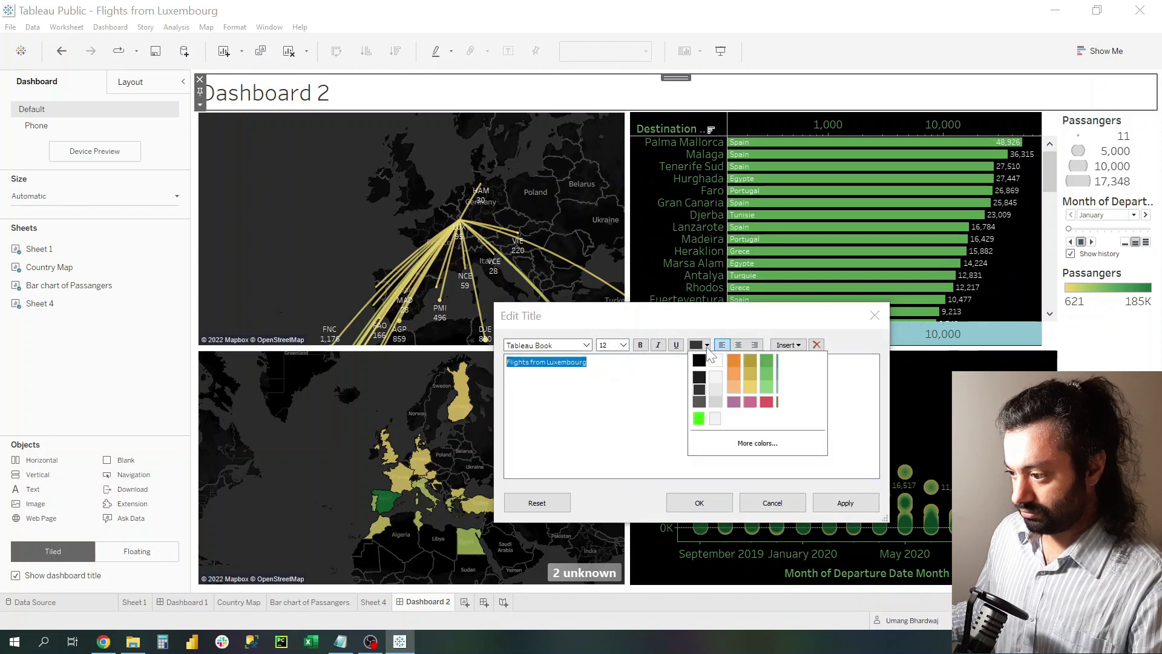
click(766, 363)
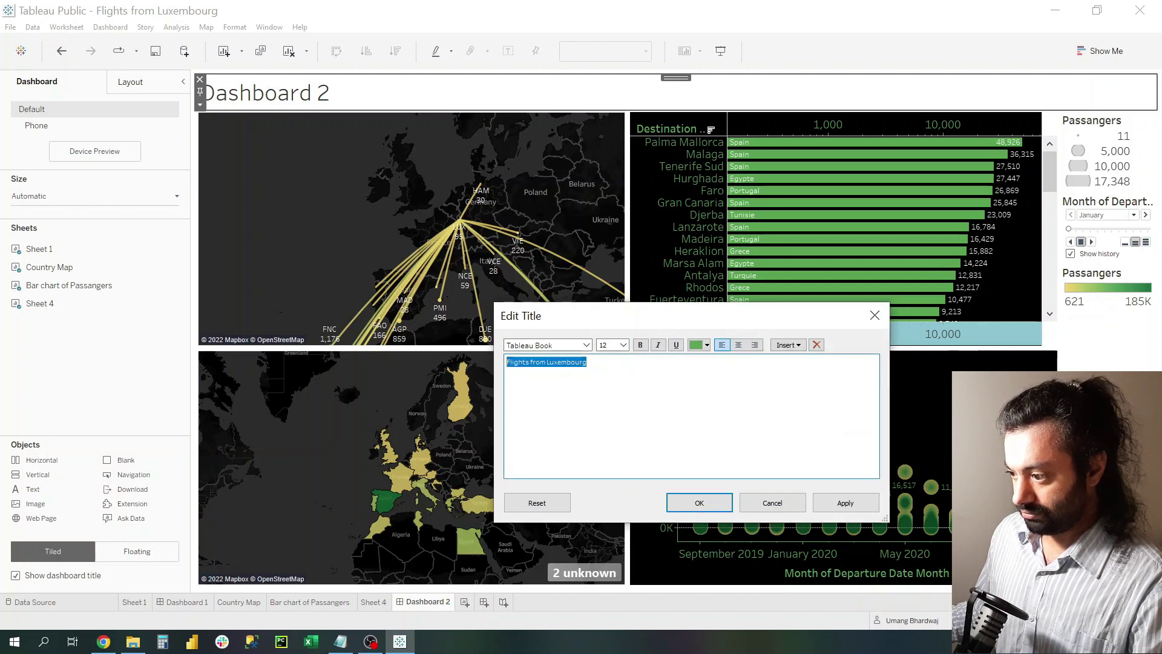
click(738, 345)
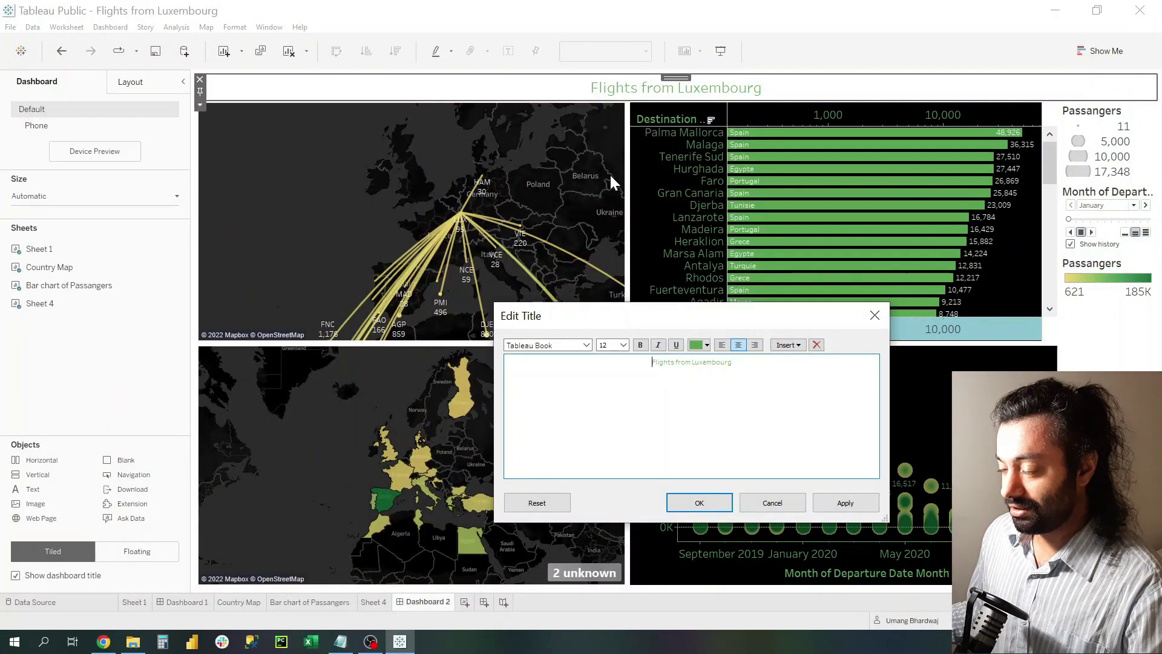
Apply the title changes and set the dashboard shading to black.
click(795, 512)
right_click(438, 88)
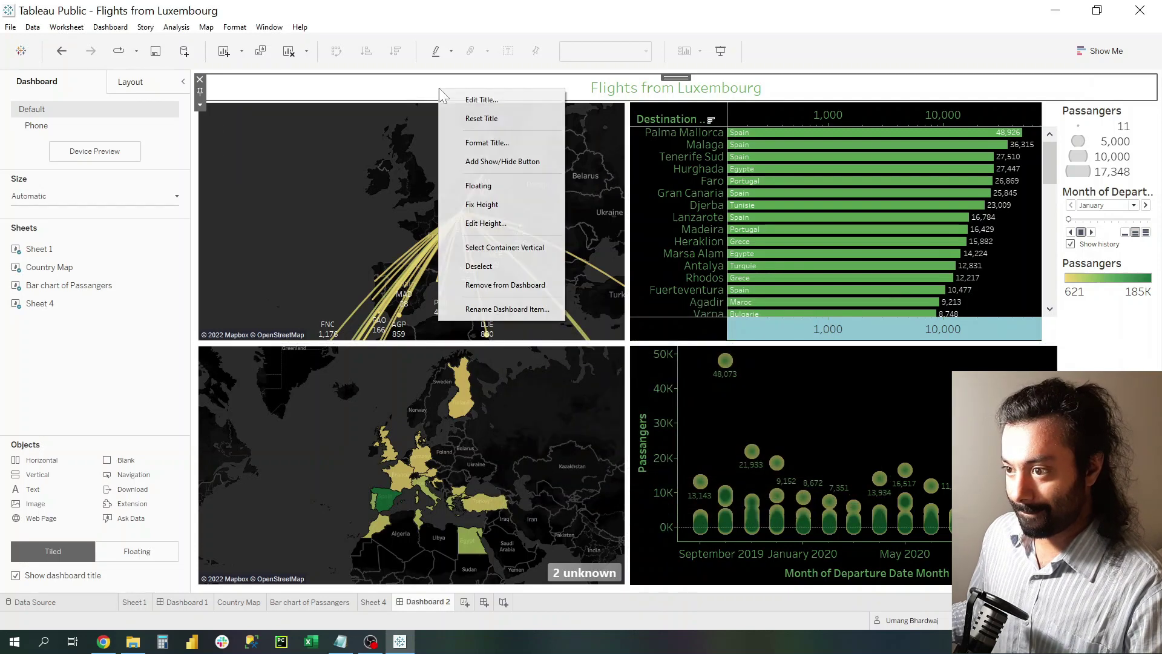
click(488, 144)
click(127, 127)
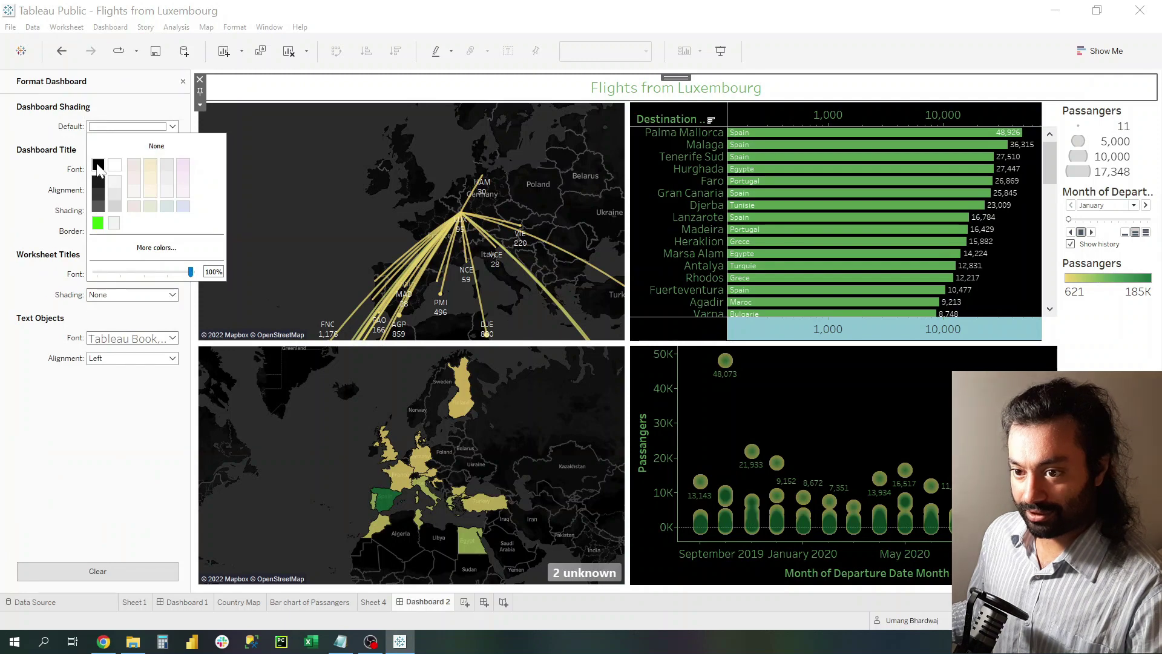
click(99, 166)
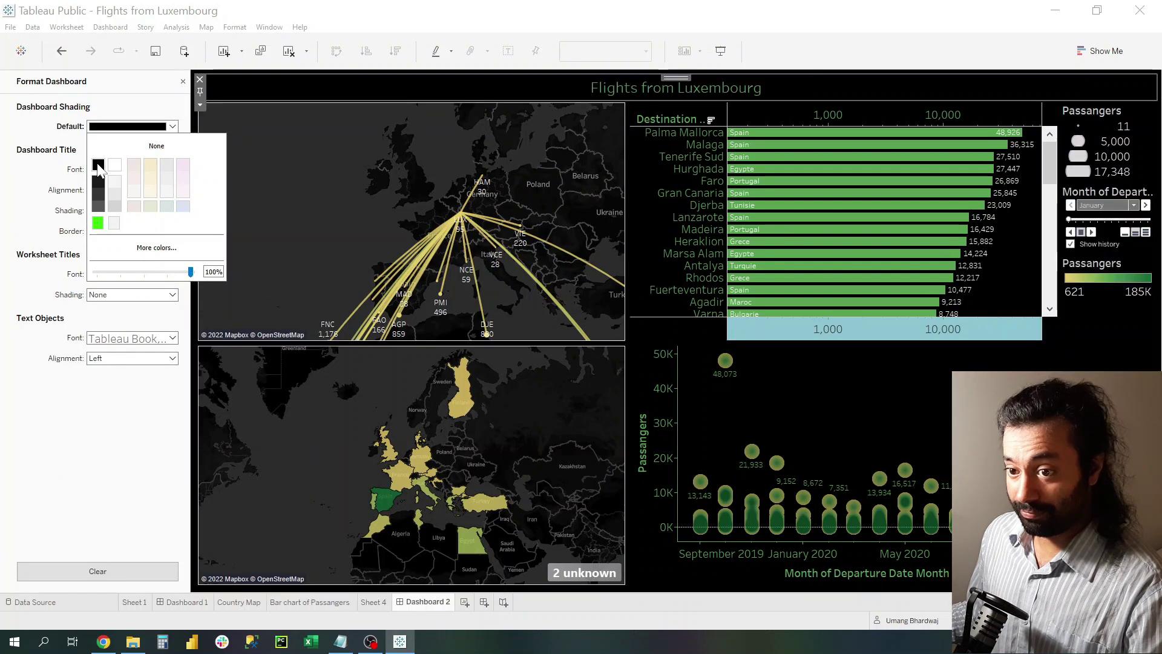
click(502, 81)
Delete the passenger size legend, month slider and passenger colour legend from the dashboard.
click(1098, 139)
key(Delete)
click(1053, 105)
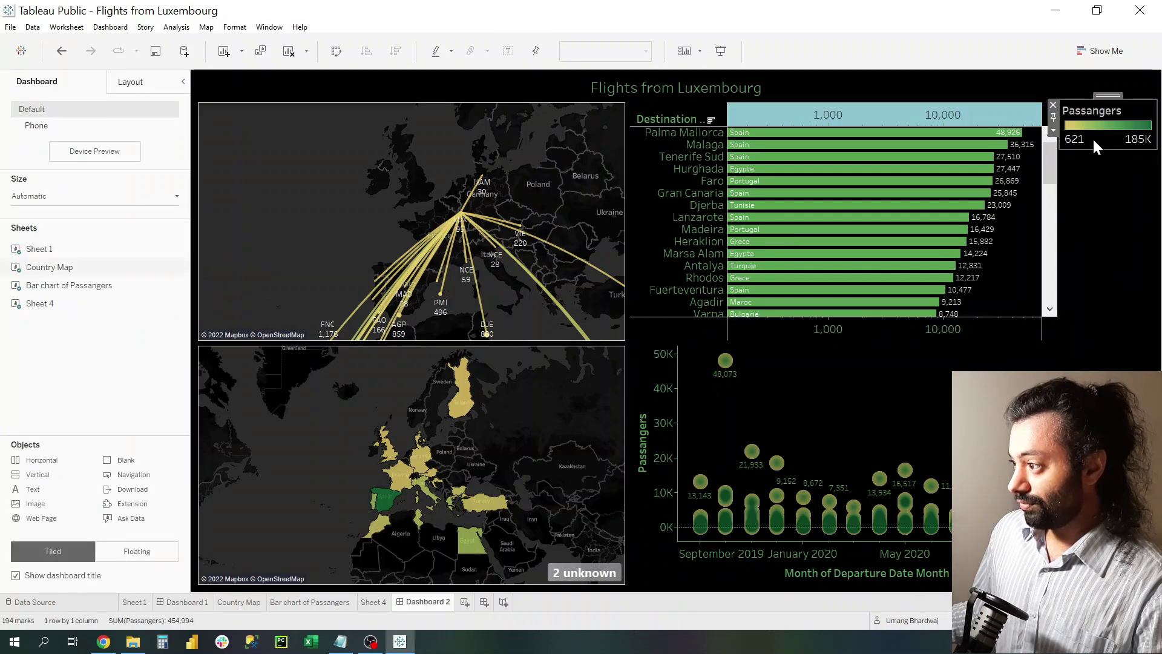
click(1053, 106)
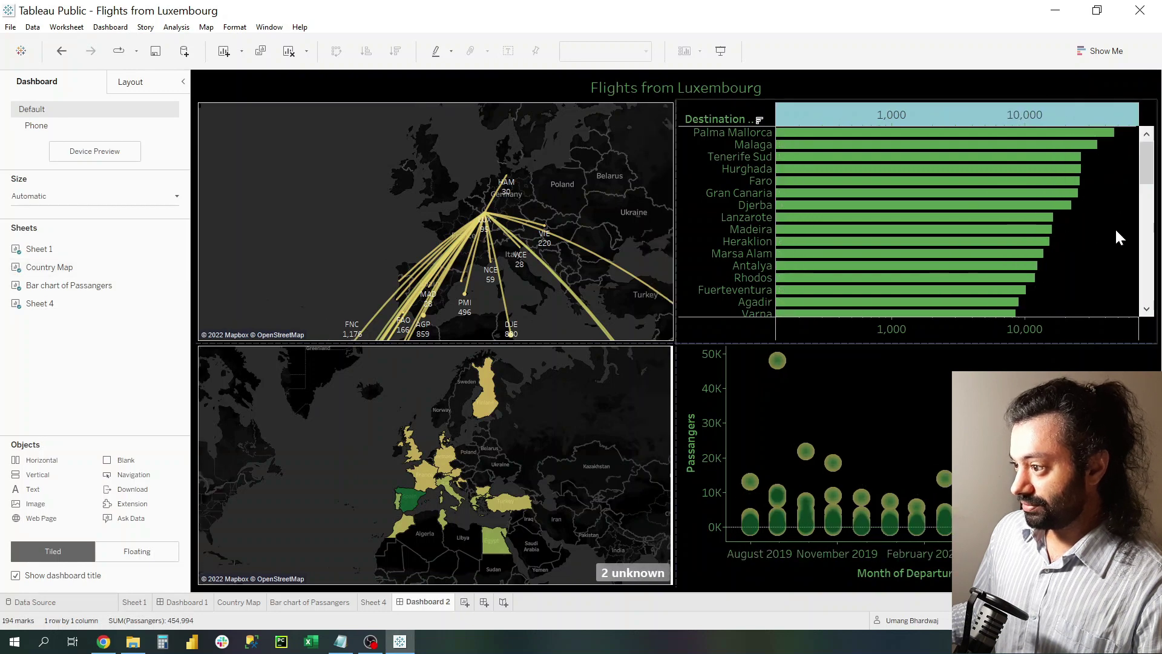
Use the Country Map as a filter, trying France, then clear it and inspect the route map.
click(481, 463)
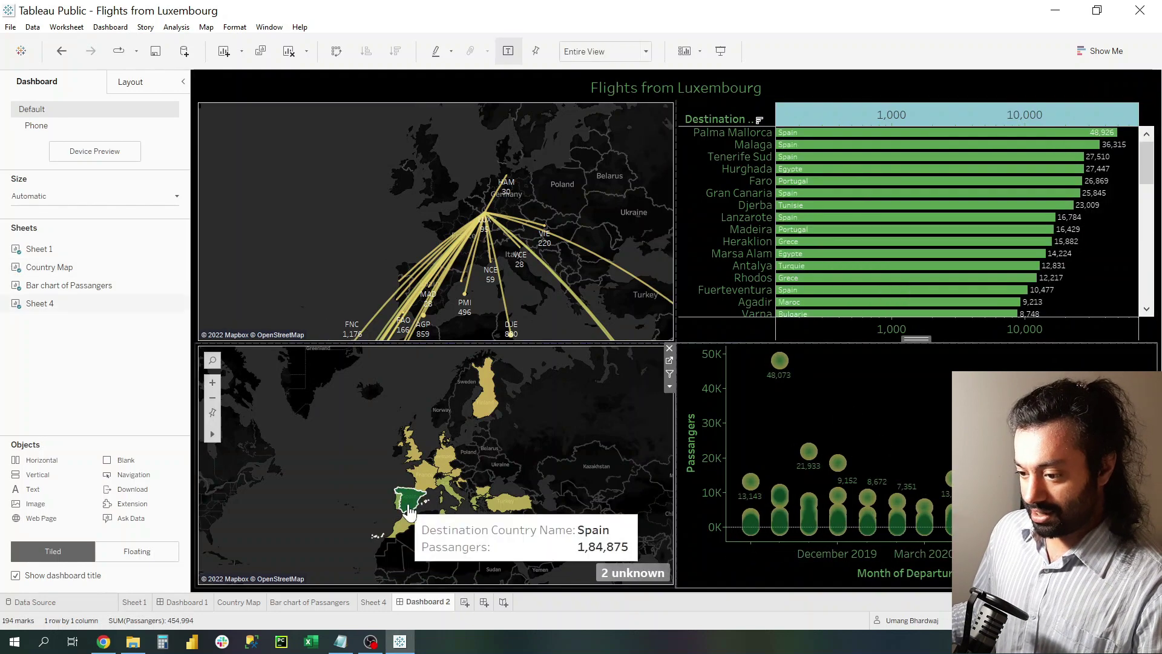
click(520, 302)
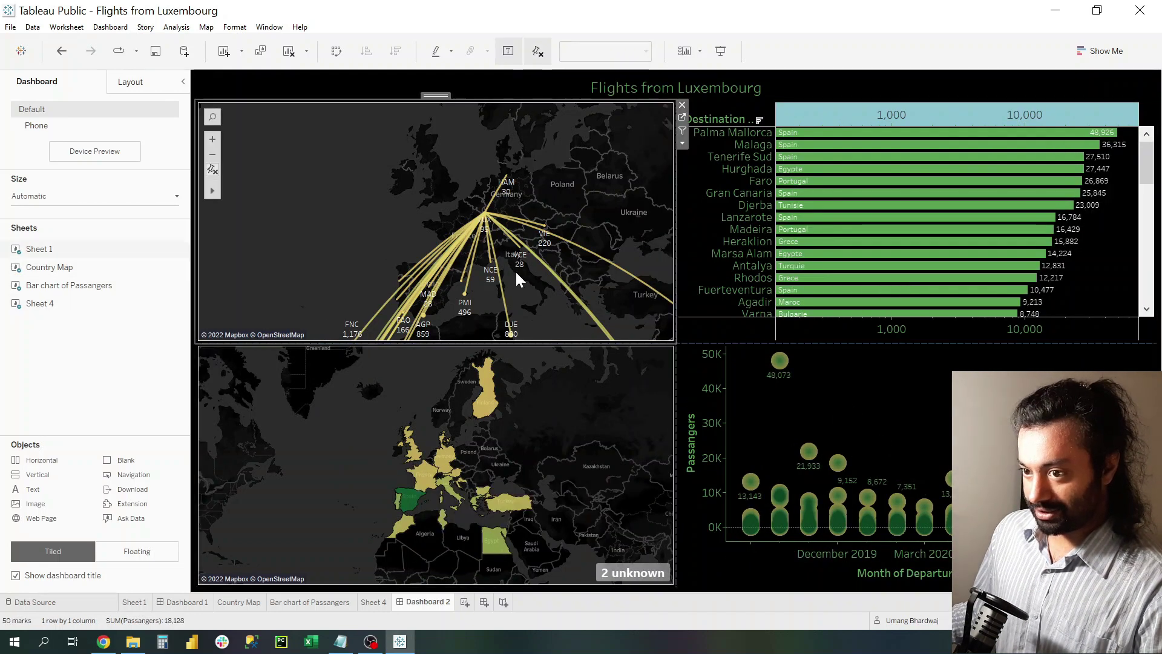
click(425, 480)
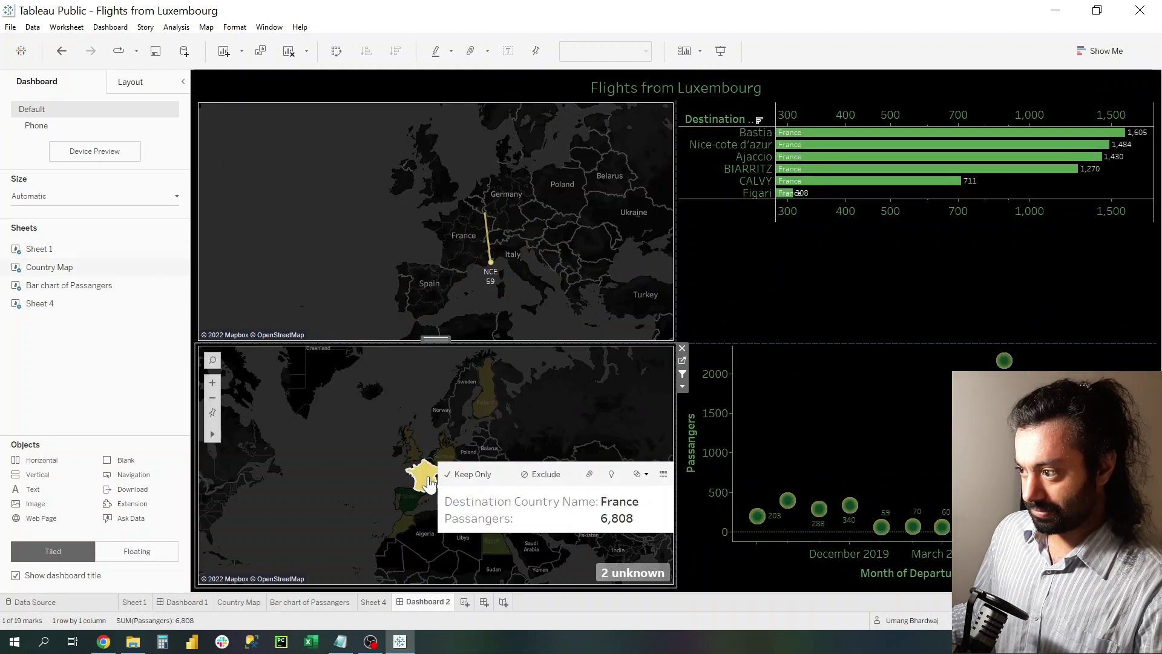
click(425, 479)
click(604, 195)
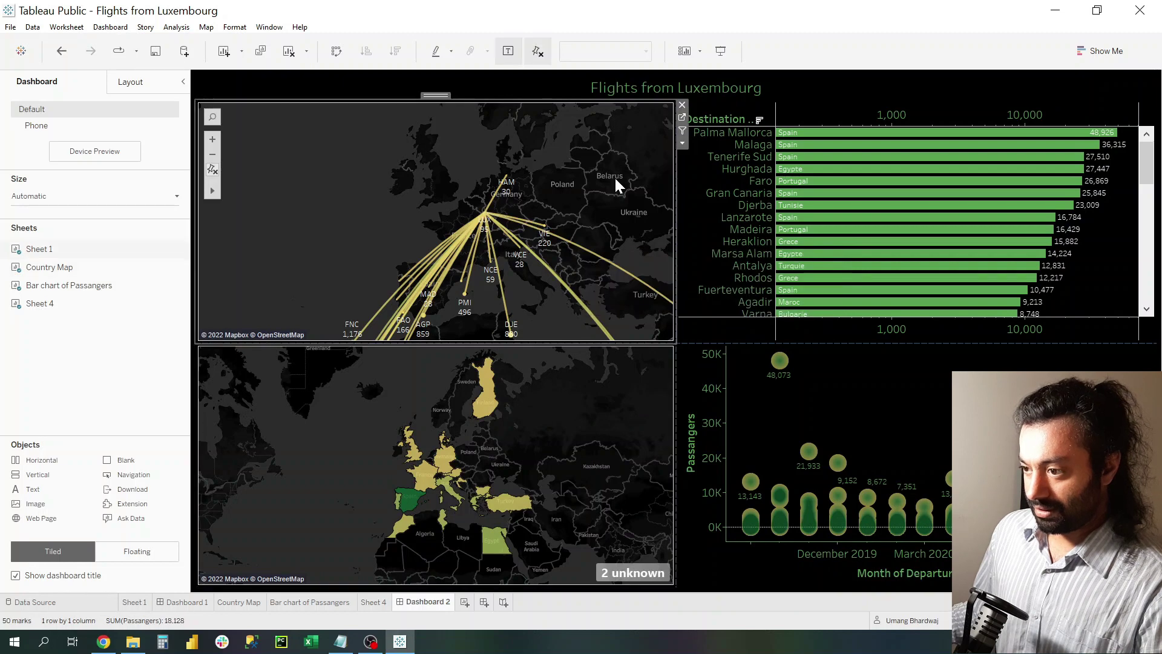
click(682, 143)
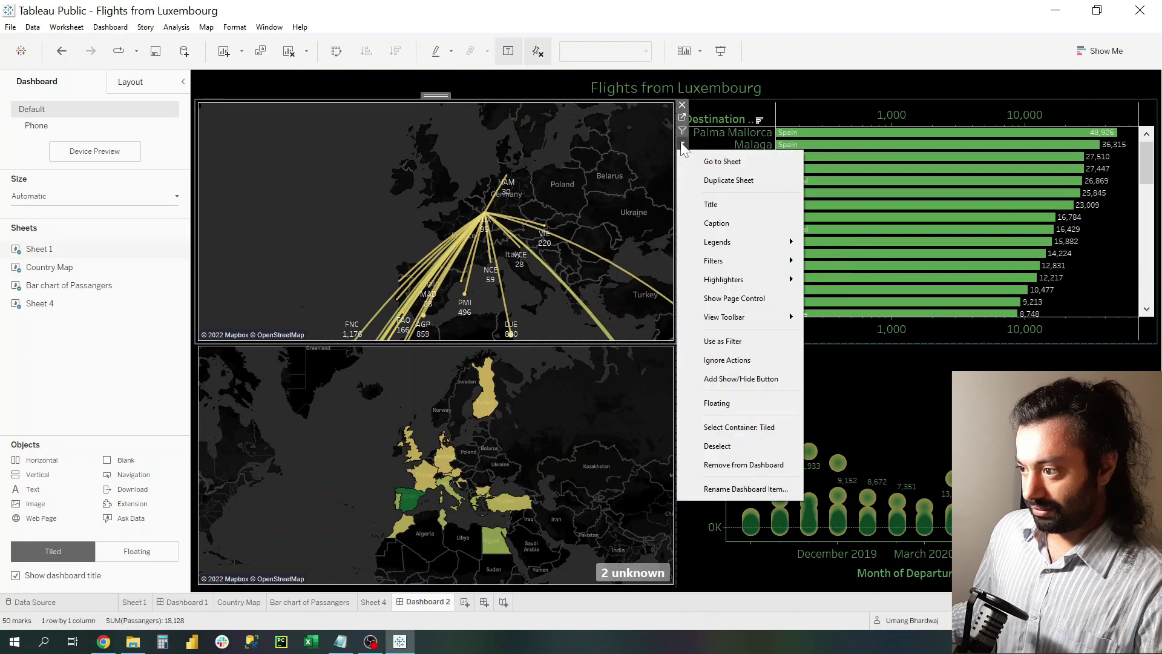
click(536, 246)
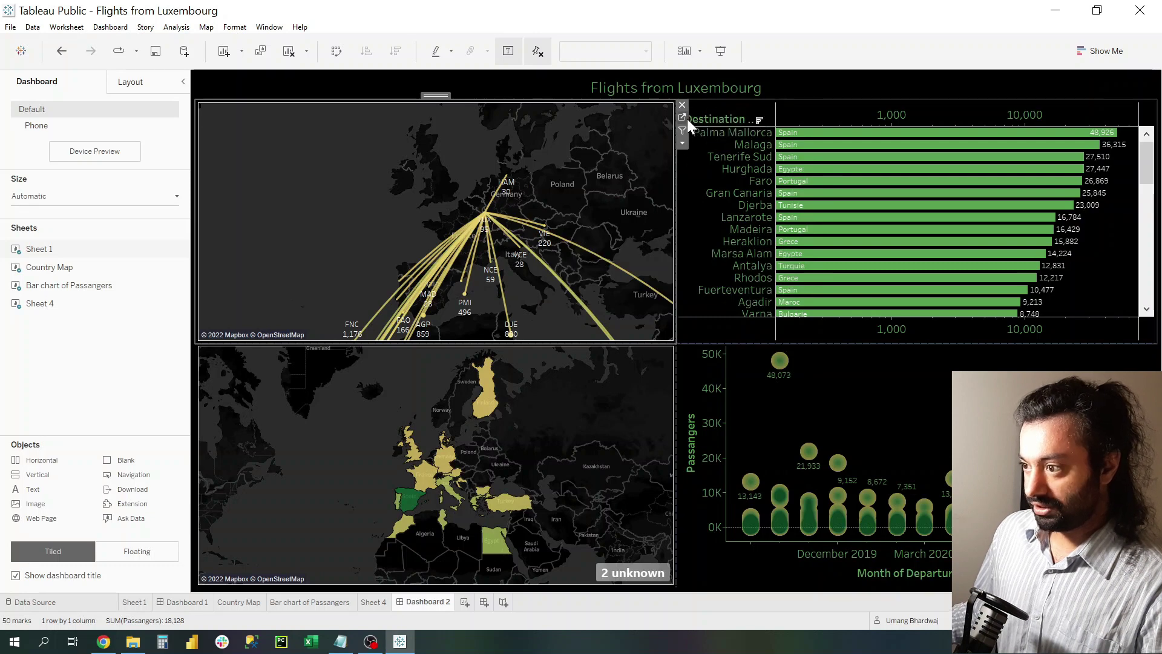
mouse_move(683, 132)
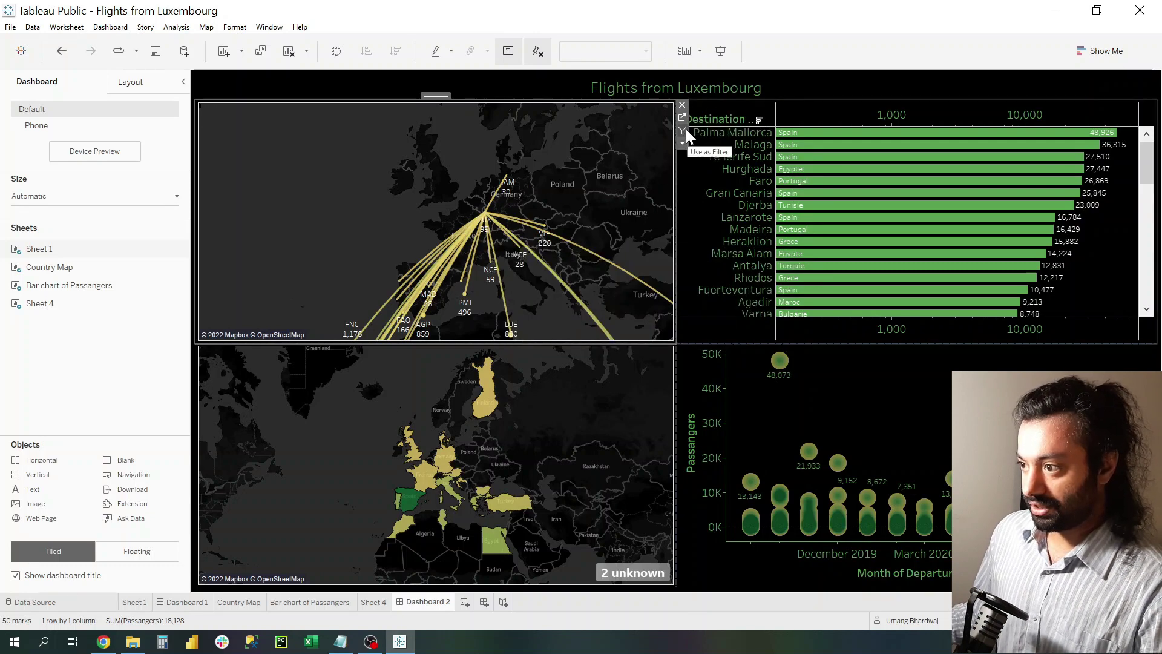
Remove the Longitude (generated) and destination action filters from Sheet 1.
click(683, 120)
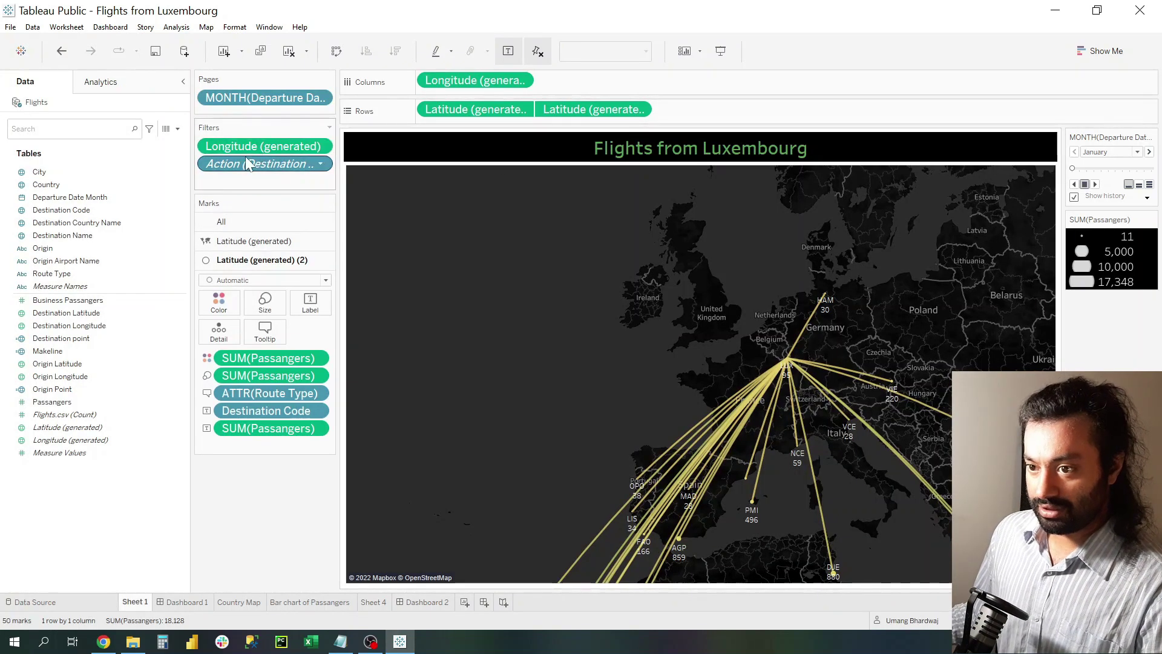
drag(234, 147, 260, 500)
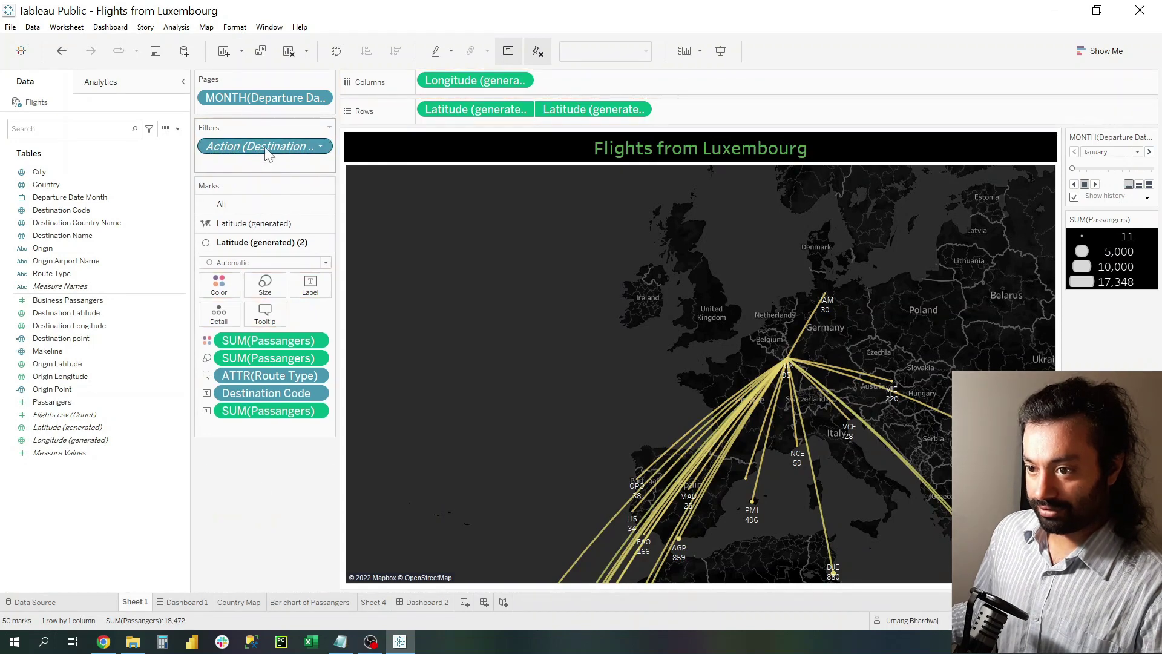
drag(266, 155, 294, 485)
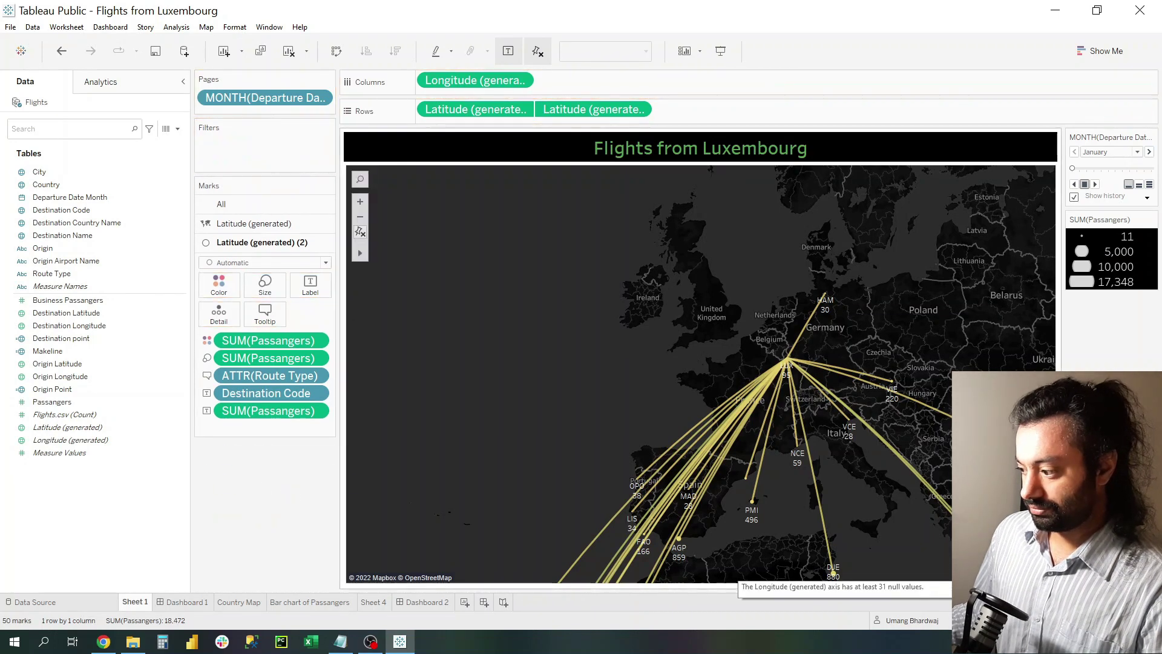
mouse_move(324, 97)
mouse_down()
mouse_move(308, 492)
mouse_move(272, 98)
mouse_up()
Duplicate Sheet 1 as Sheet 1 (2), removing MONTH from Pages and filtering null longitudes.
right_click(136, 606)
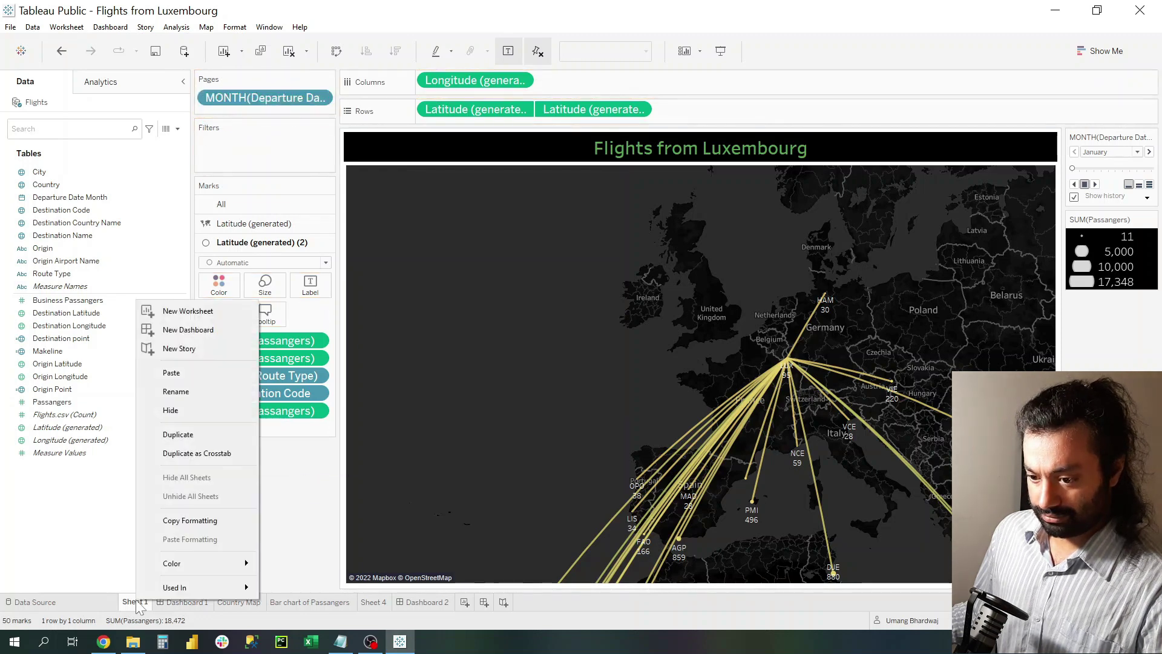
click(193, 439)
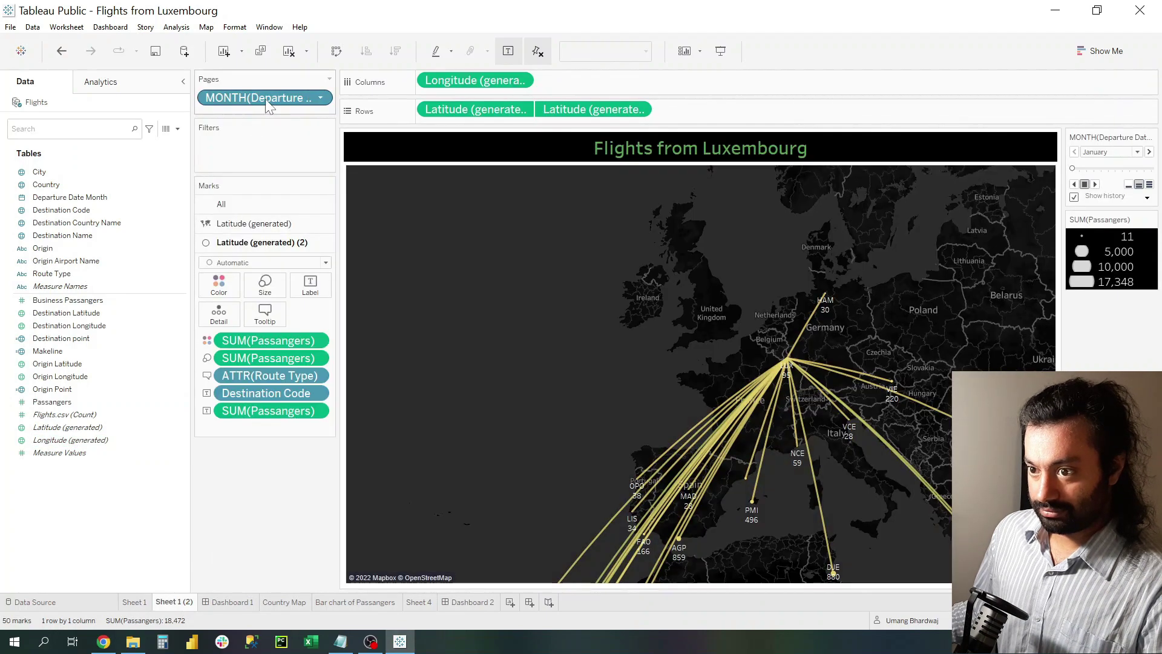
drag(268, 107, 291, 506)
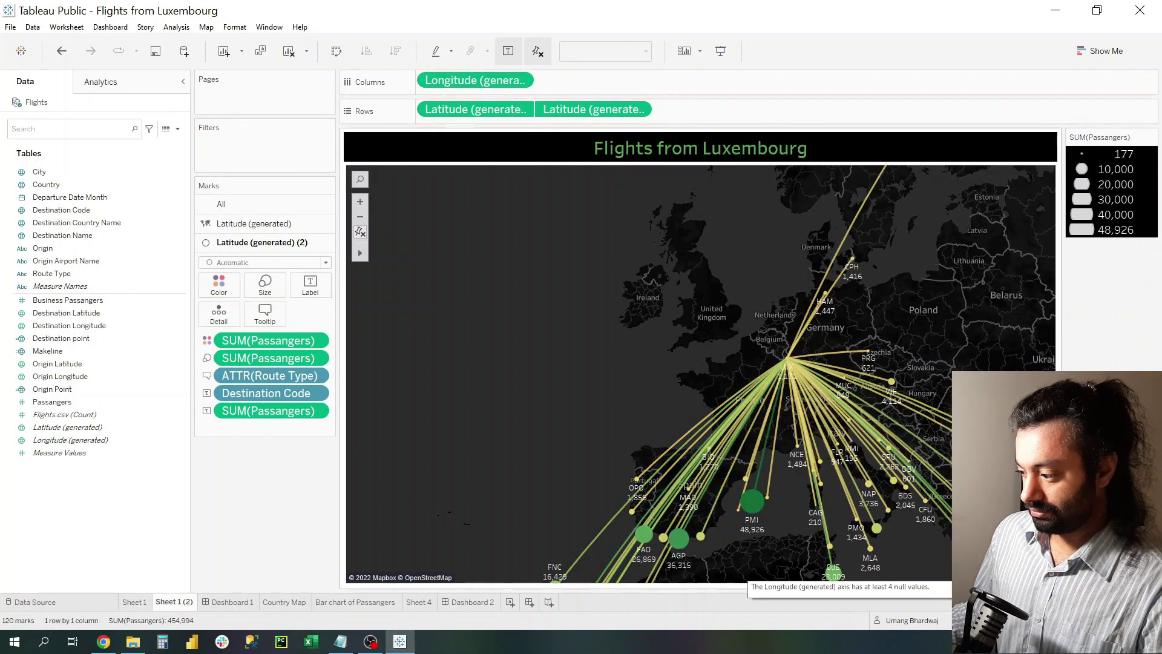
click(840, 586)
click(509, 283)
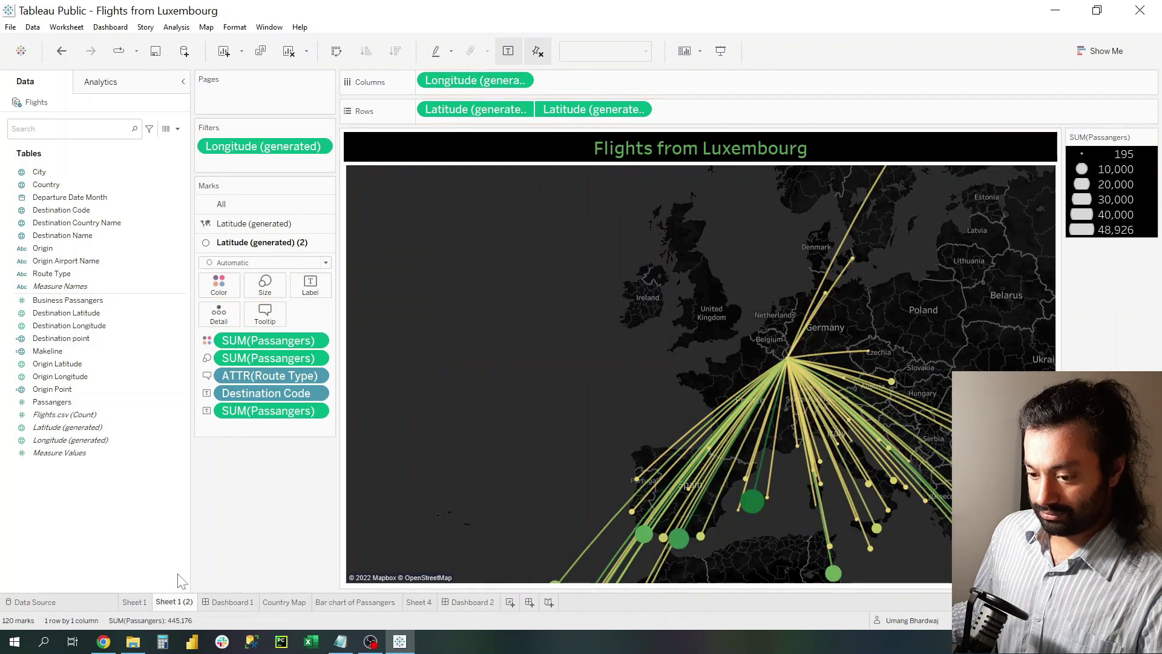
click(136, 602)
click(840, 587)
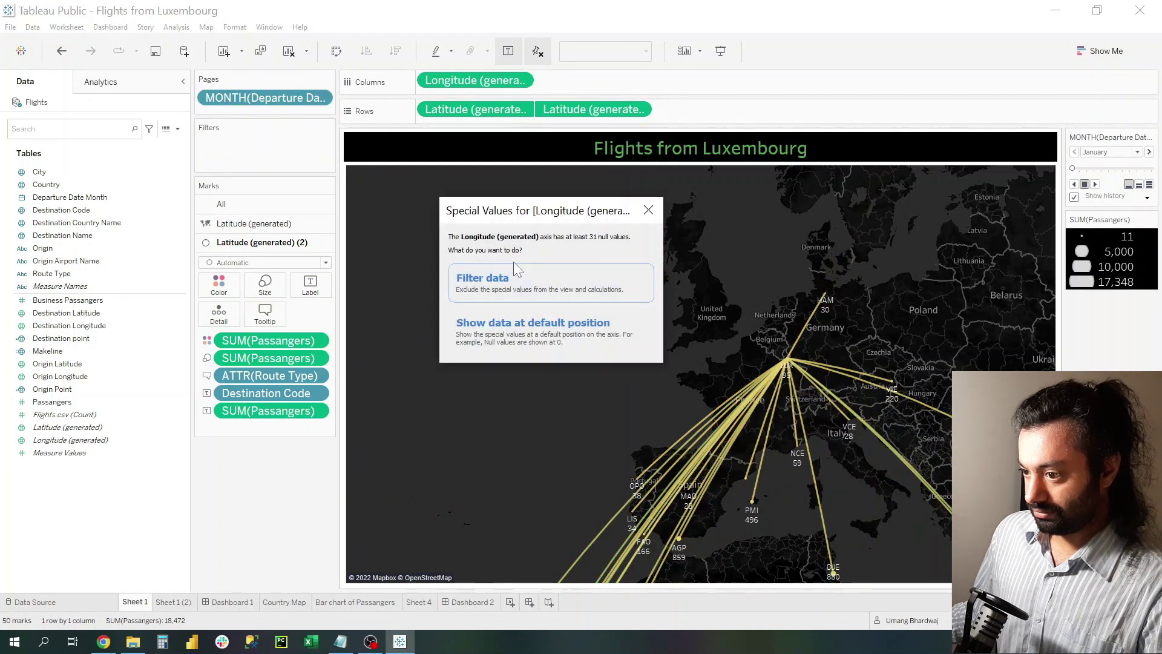
click(536, 331)
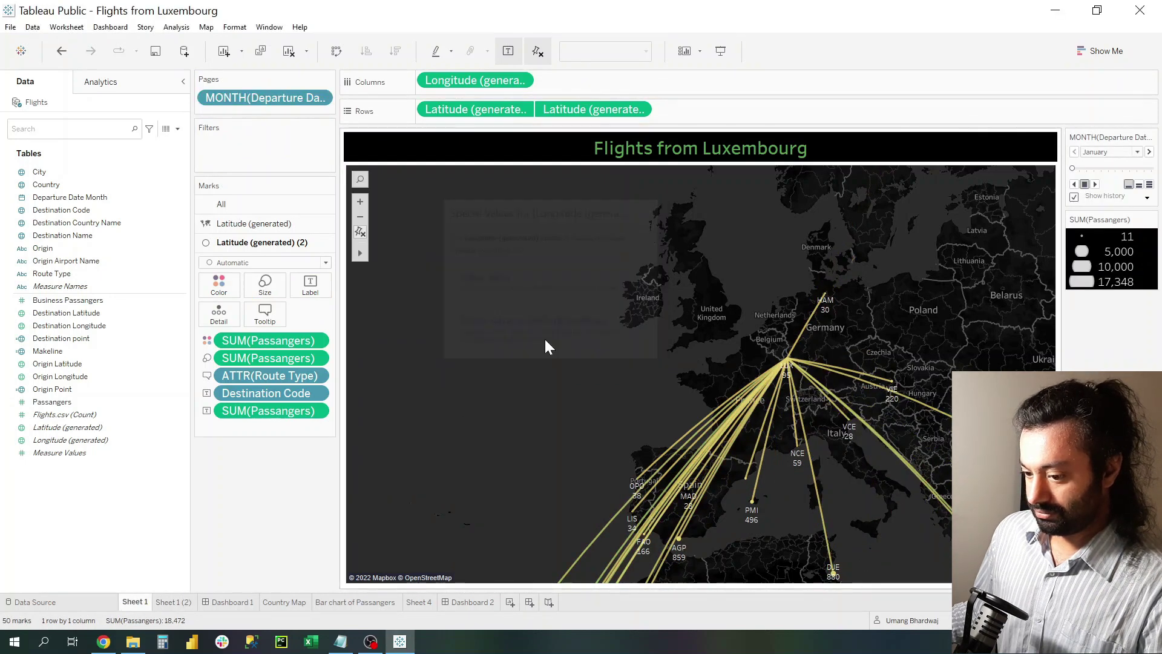
click(173, 602)
Swap Dashboard 2's top route map for Sheet 1 (2) and hide its title.
click(467, 601)
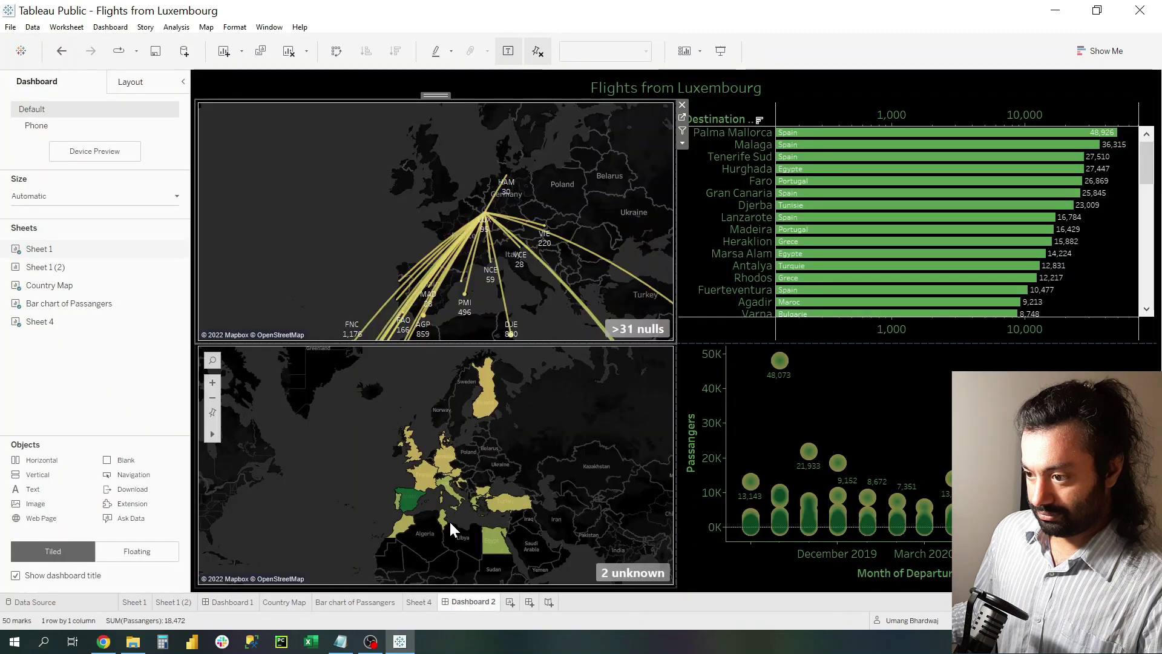
click(682, 106)
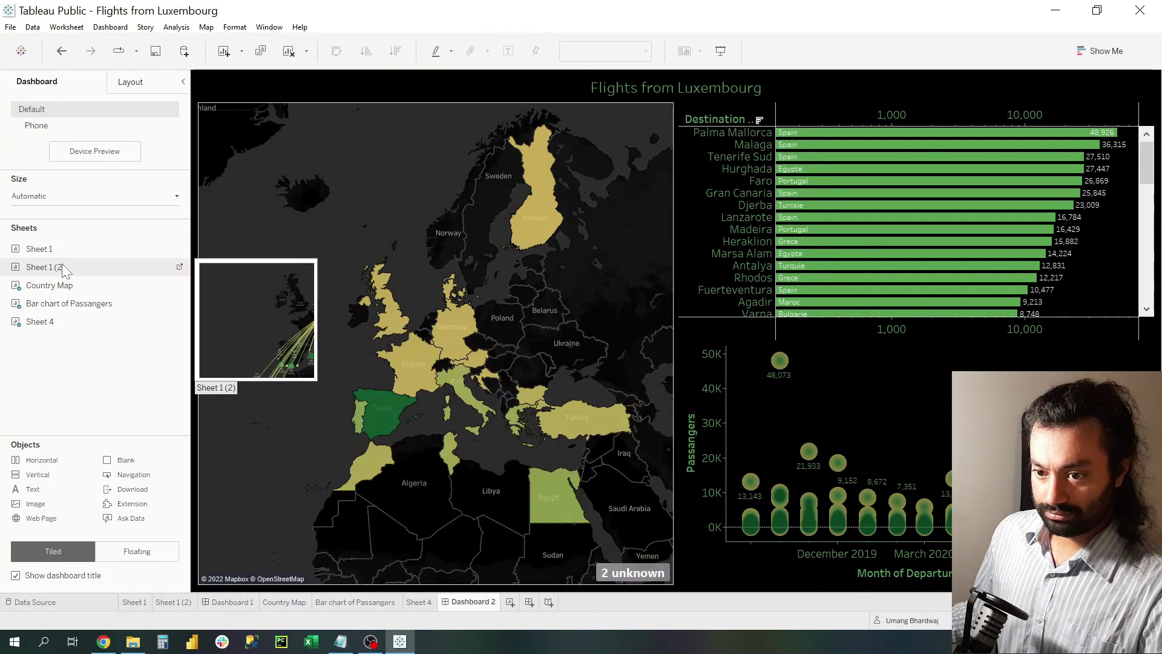
drag(60, 273, 448, 168)
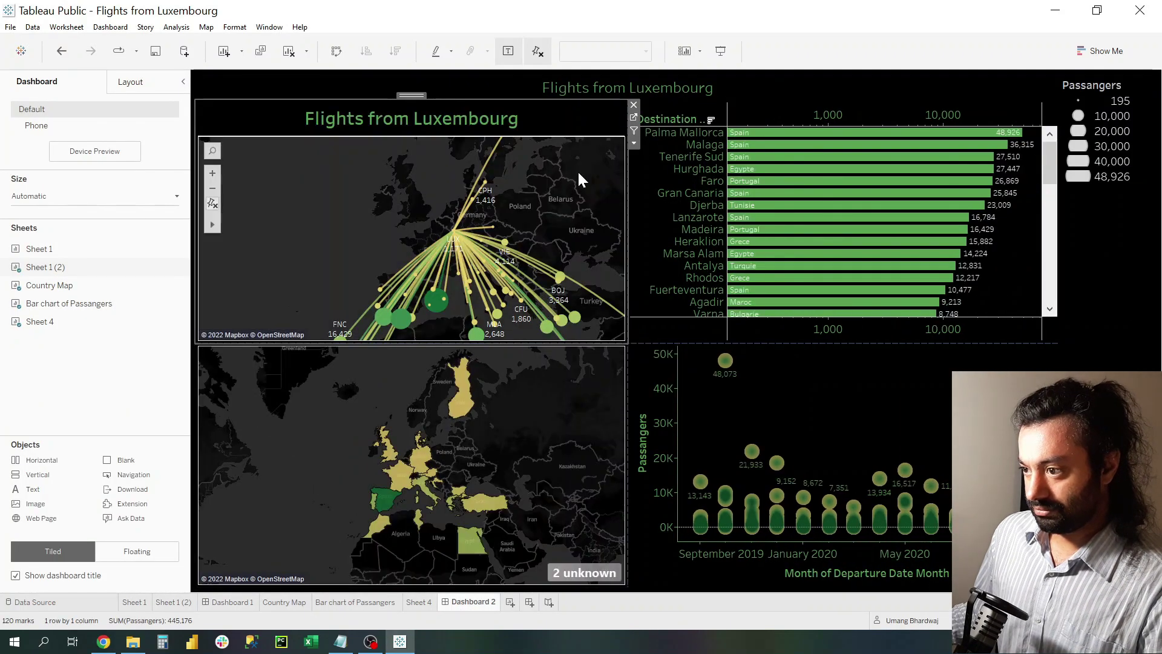
right_click(582, 118)
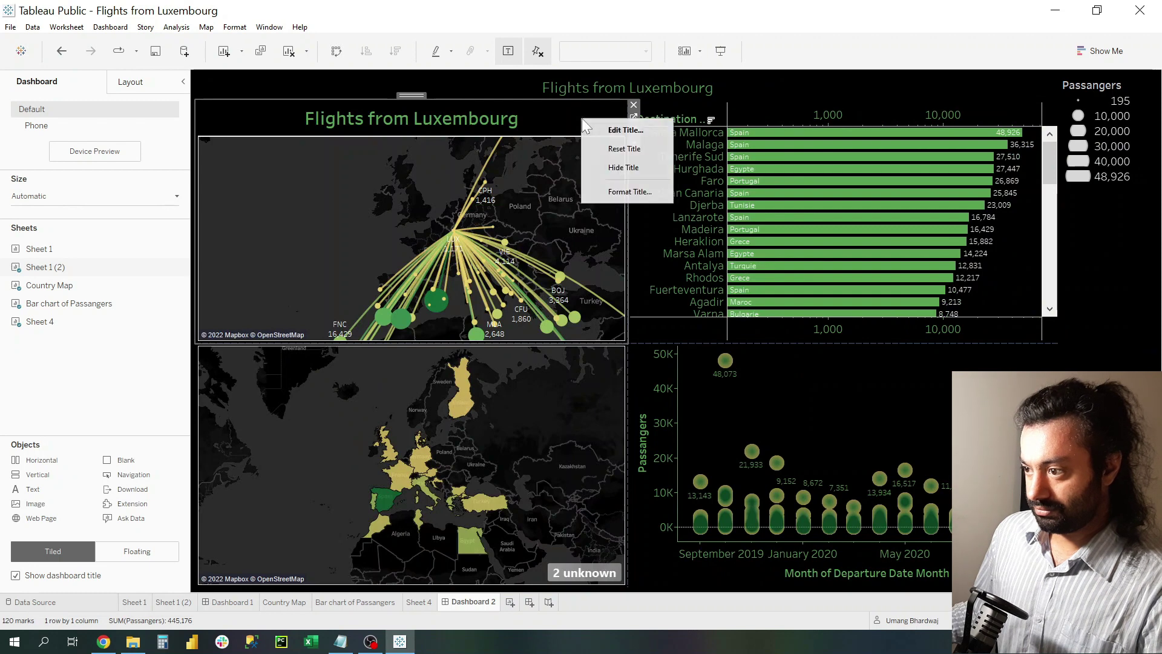
click(600, 167)
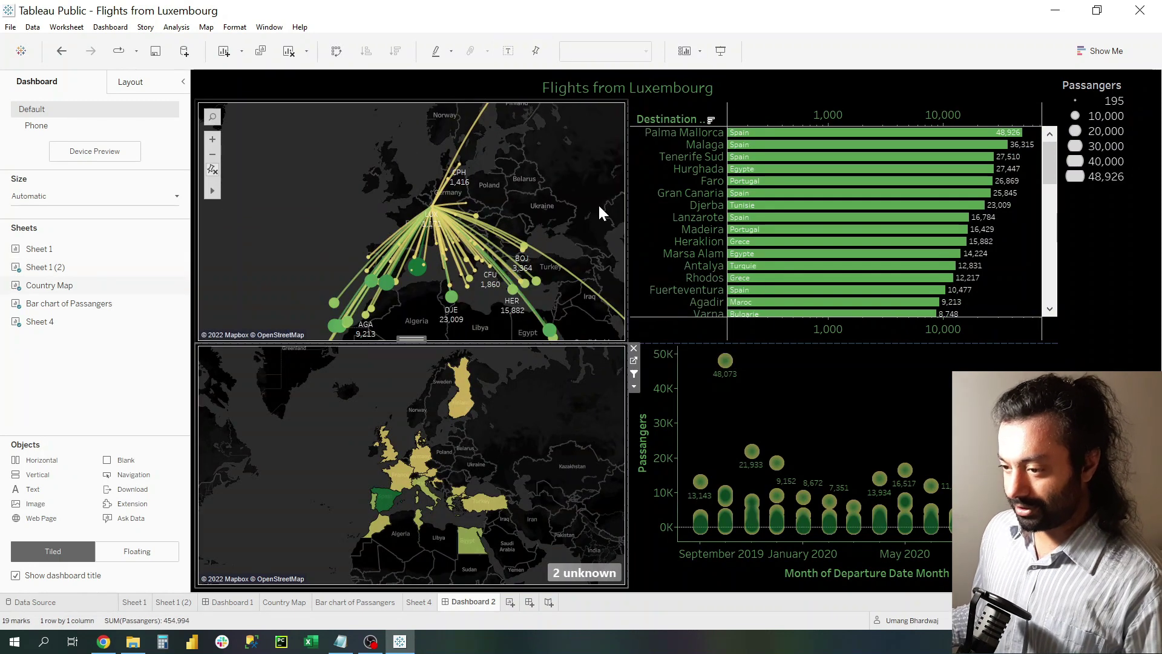
mouse_move(382, 499)
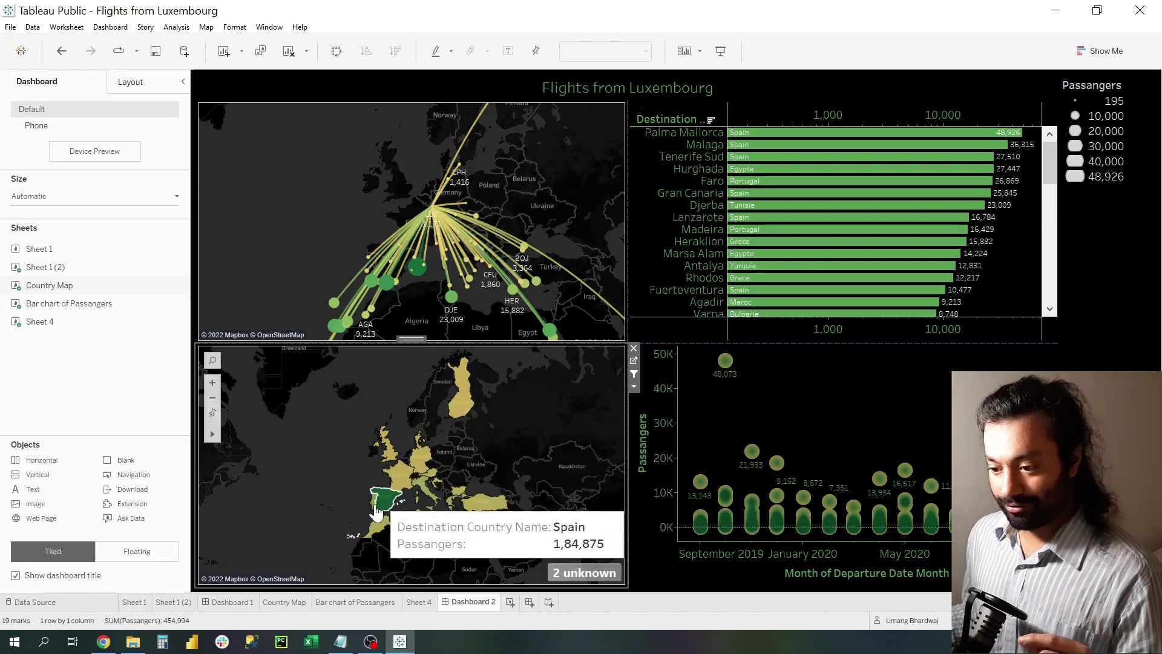
click(372, 508)
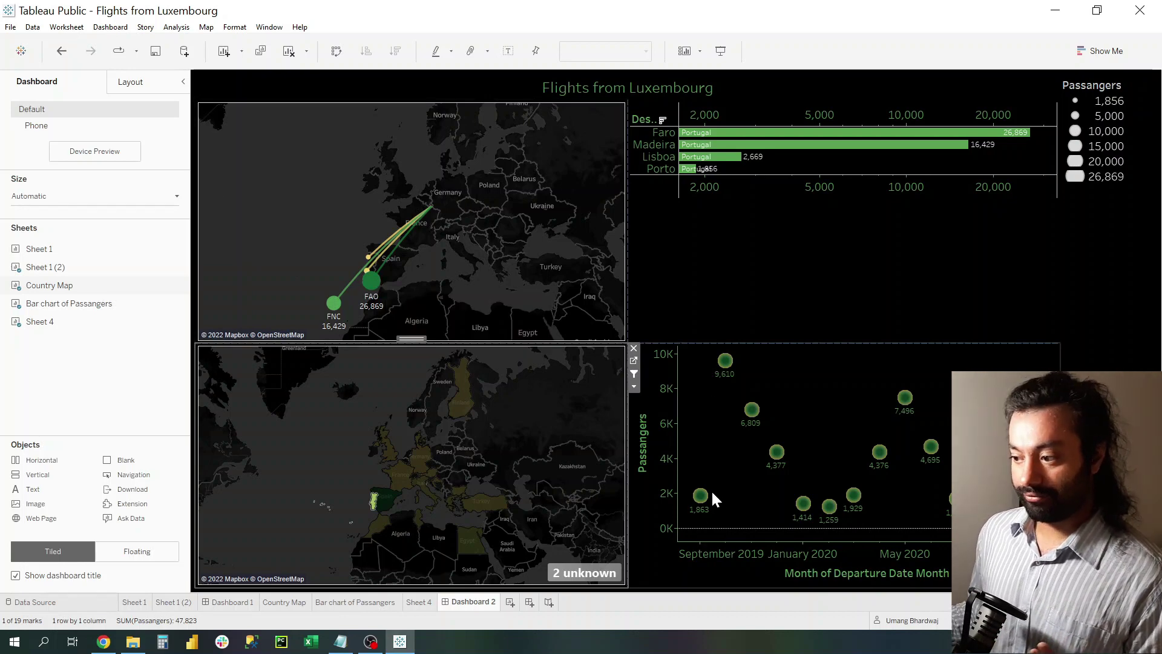
click(385, 496)
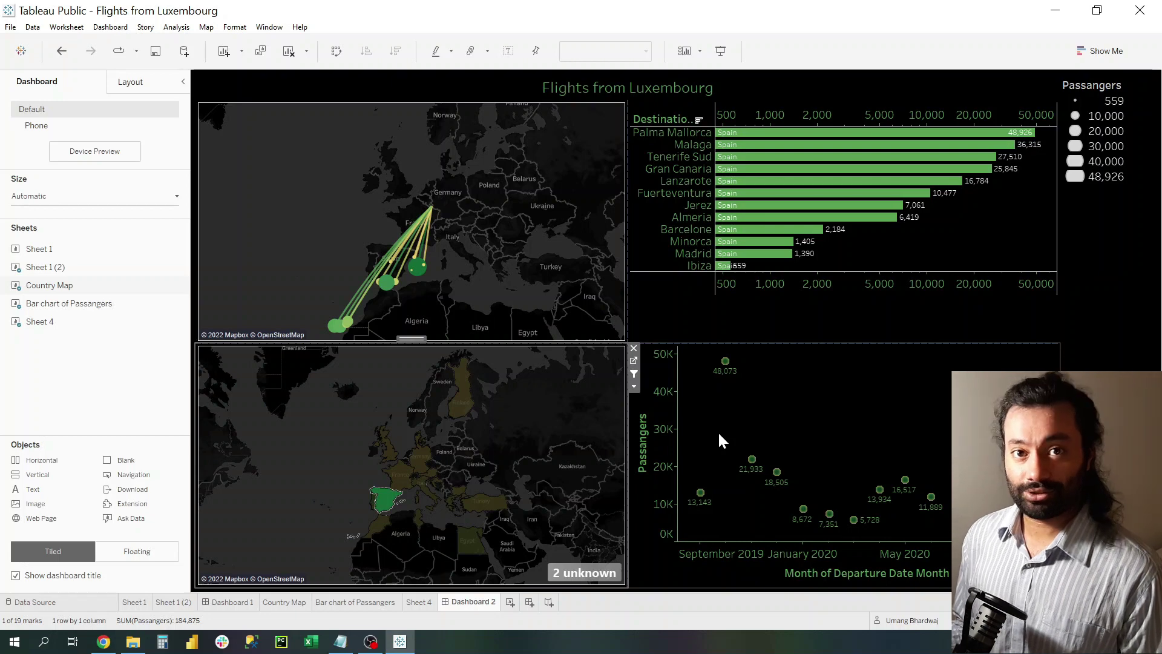
mouse_move(363, 293)
scroll(359, 293, up, 1)
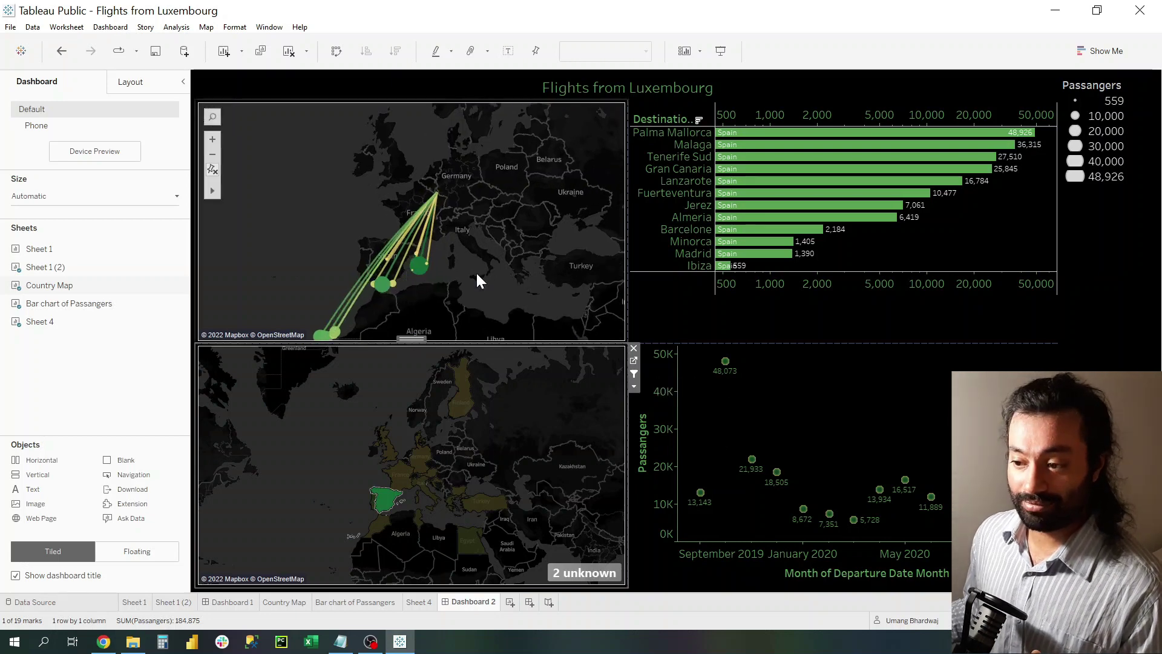
scroll(389, 276, up, 1)
scroll(419, 267, up, 1)
scroll(418, 267, down, 3)
drag(472, 258, 452, 289)
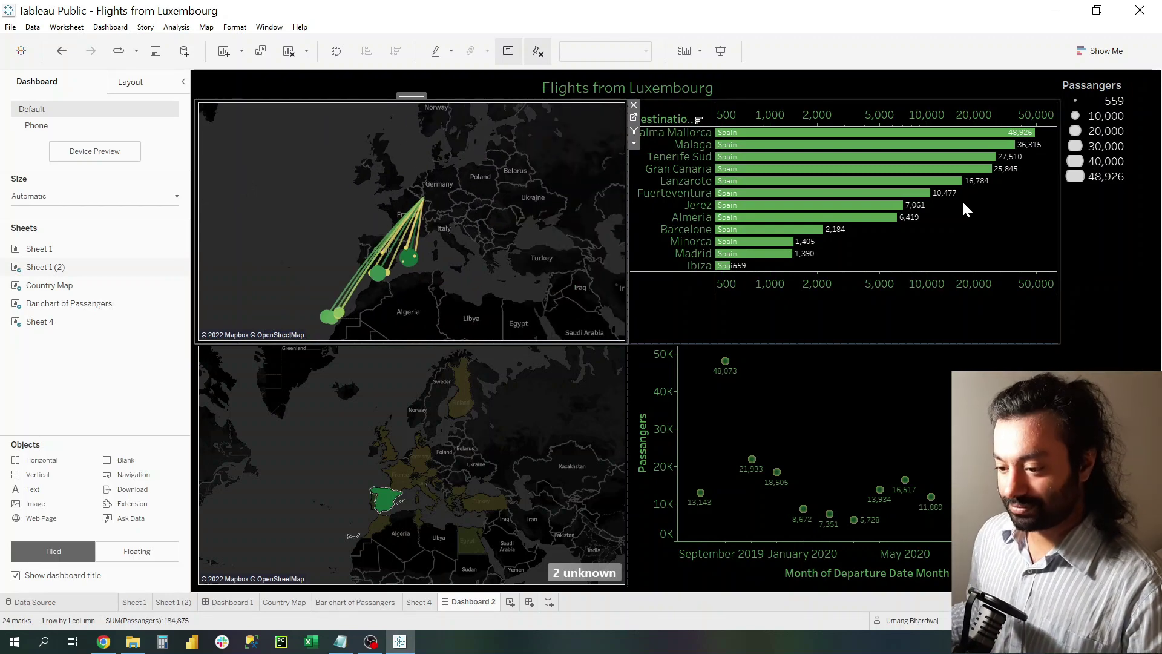
click(567, 391)
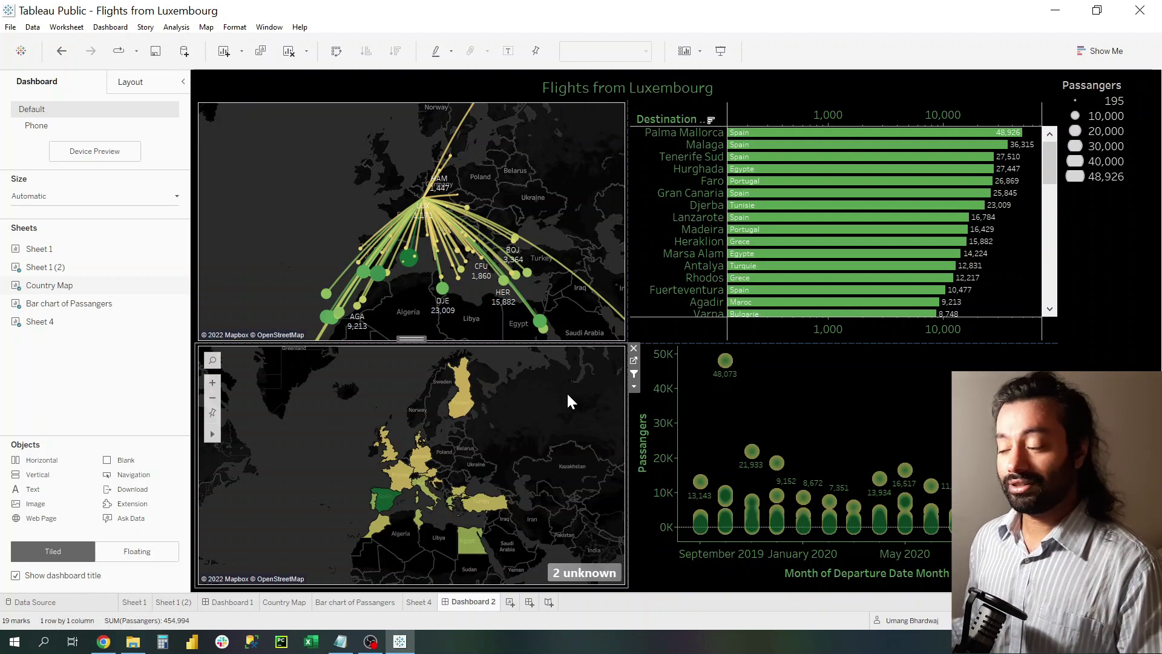
Add the Month of Departure Date filter and place it between the bar and trend charts.
click(893, 424)
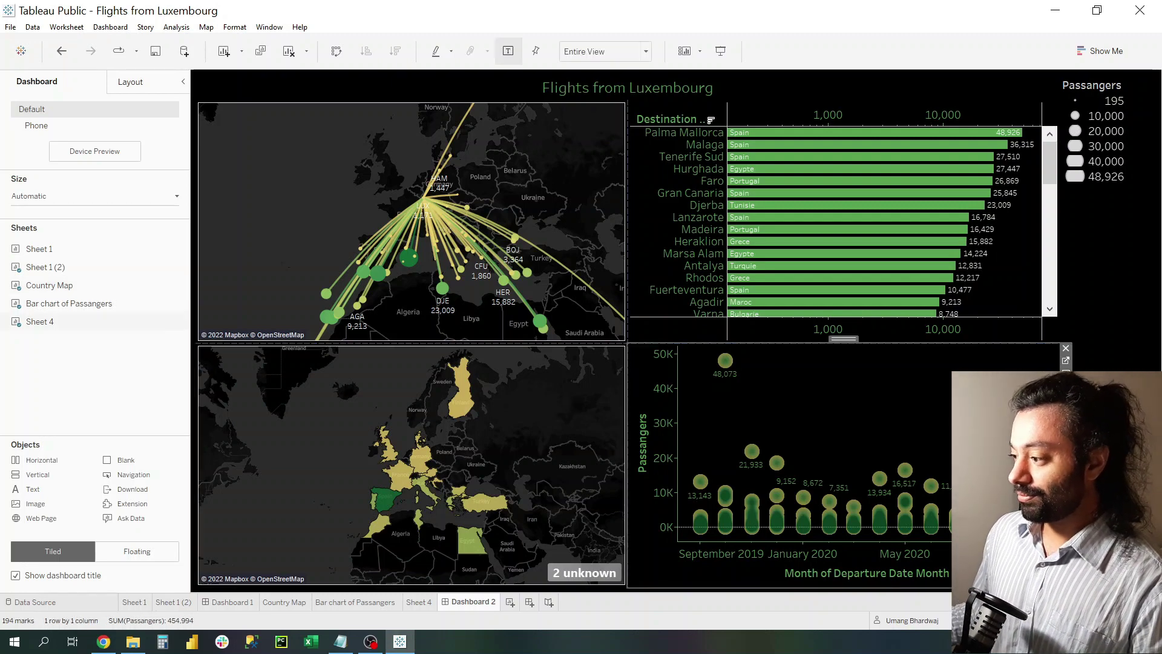
click(1066, 373)
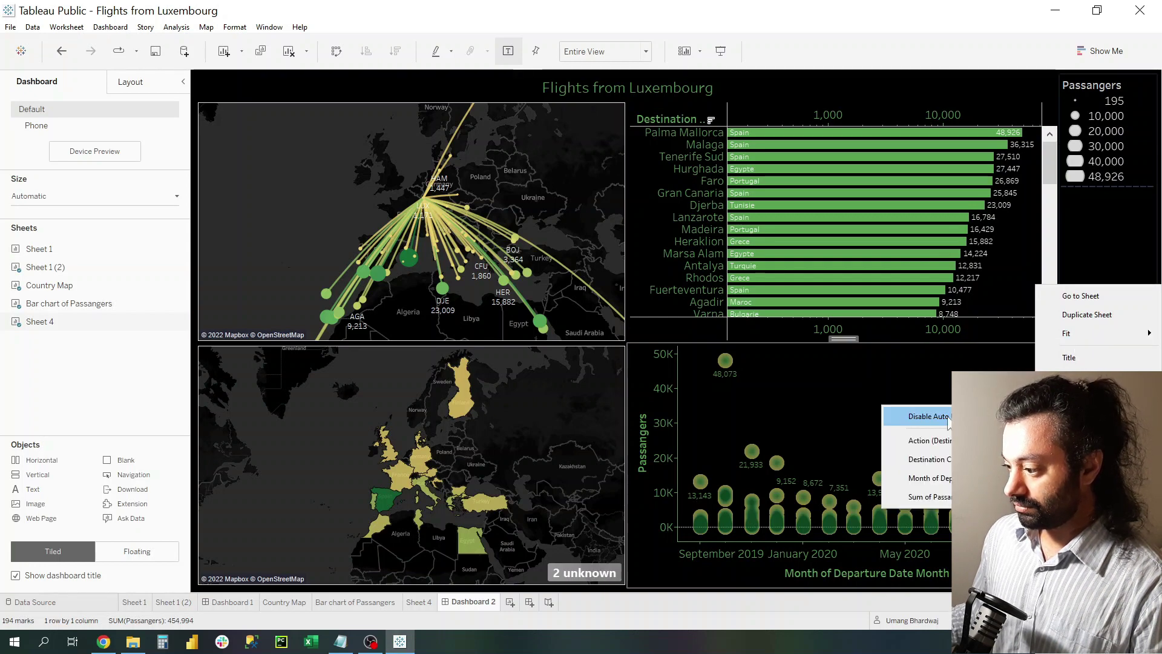
click(930, 478)
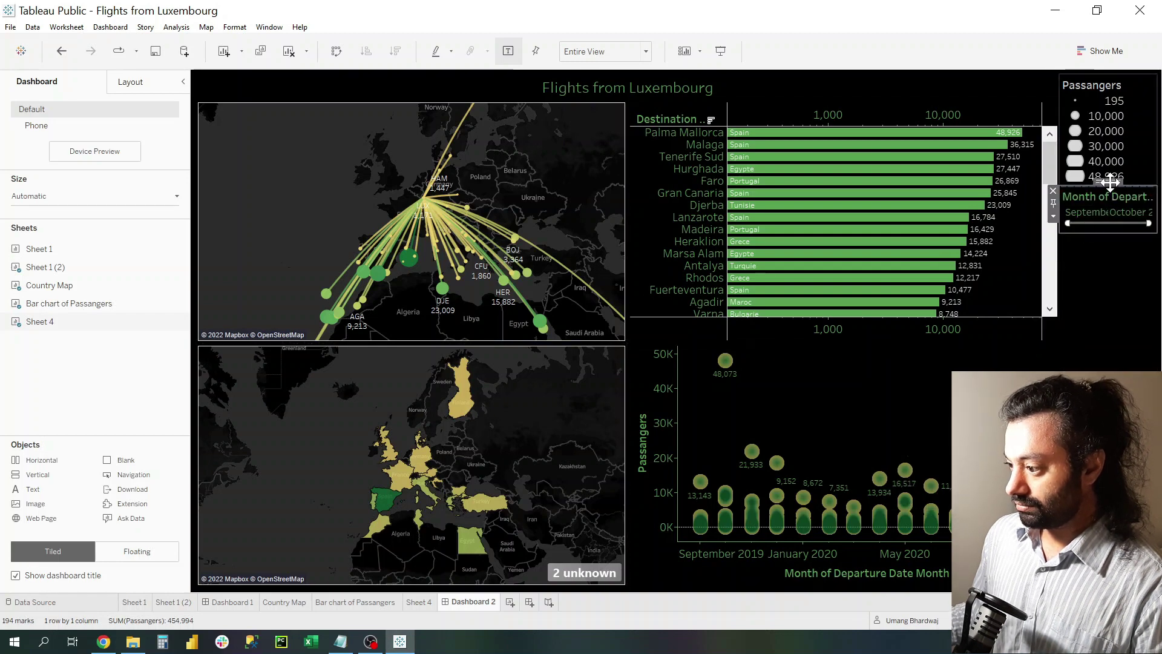
drag(1107, 186, 837, 381)
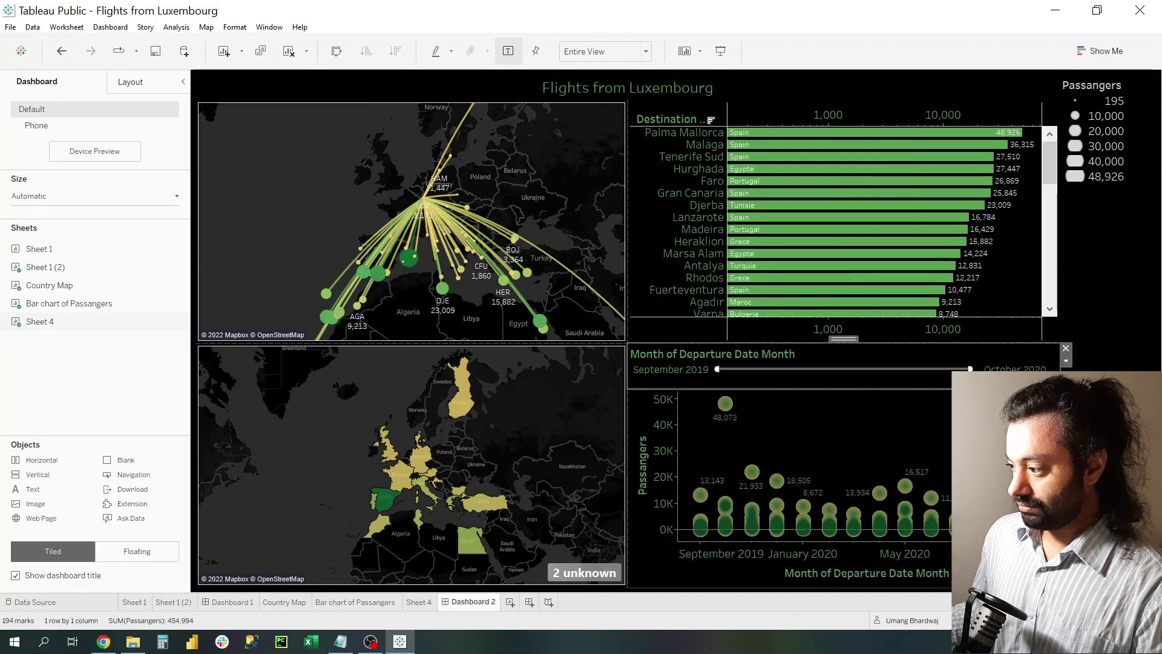
Apply the month filter to all worksheets using this data source, then test and undo a range change.
click(1066, 361)
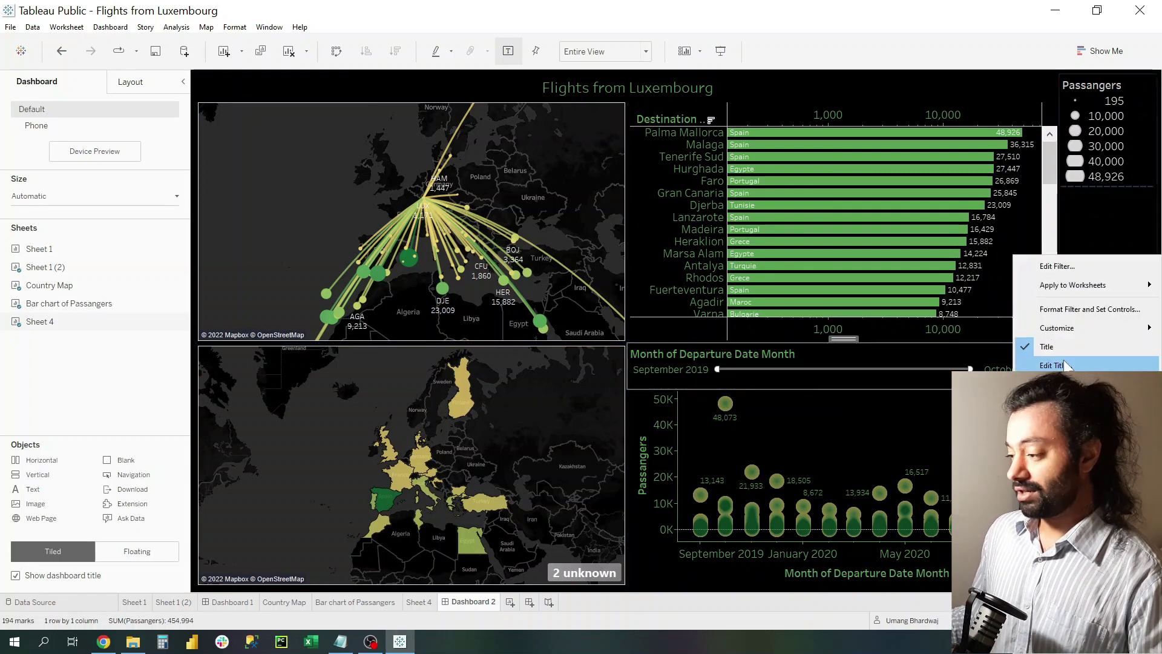
mouse_move(1071, 285)
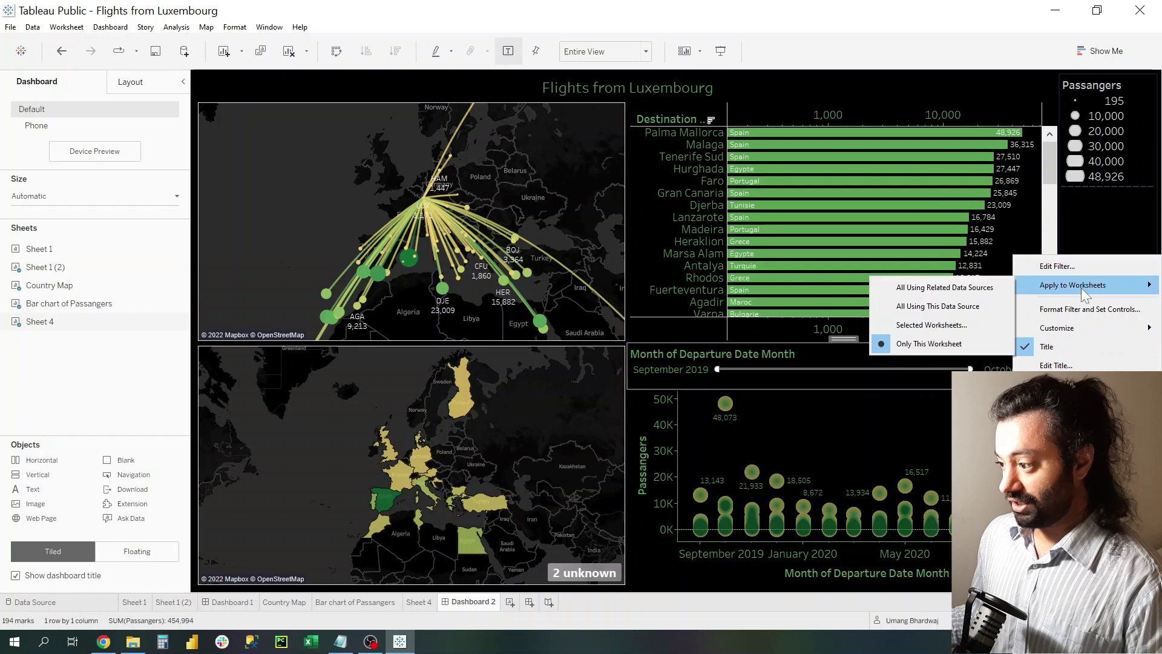
click(962, 307)
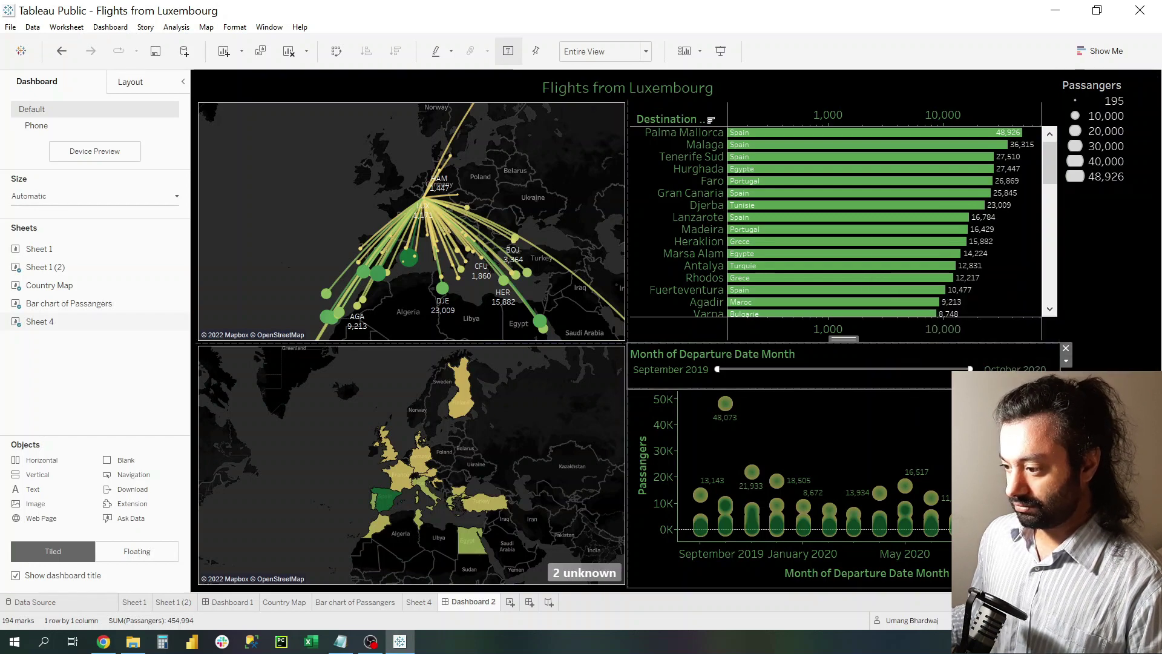
drag(718, 370, 771, 372)
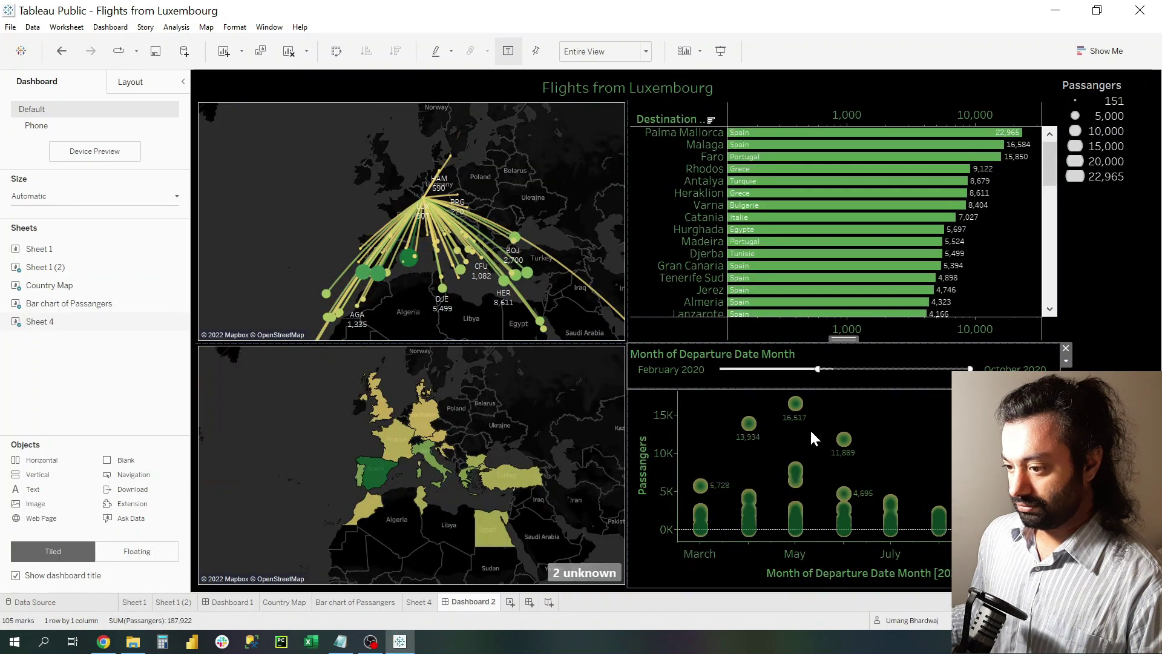
key(ctrl+z)
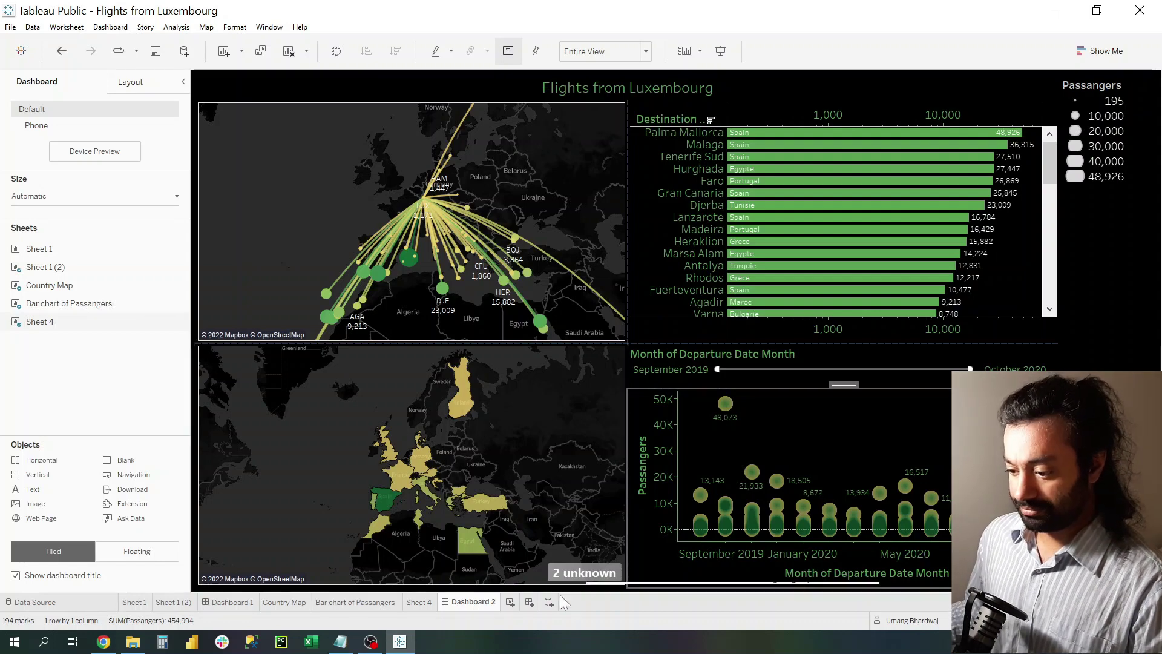
On a new worksheet, show the Passangers total 4,54,994 as a text table.
click(509, 603)
click(64, 257)
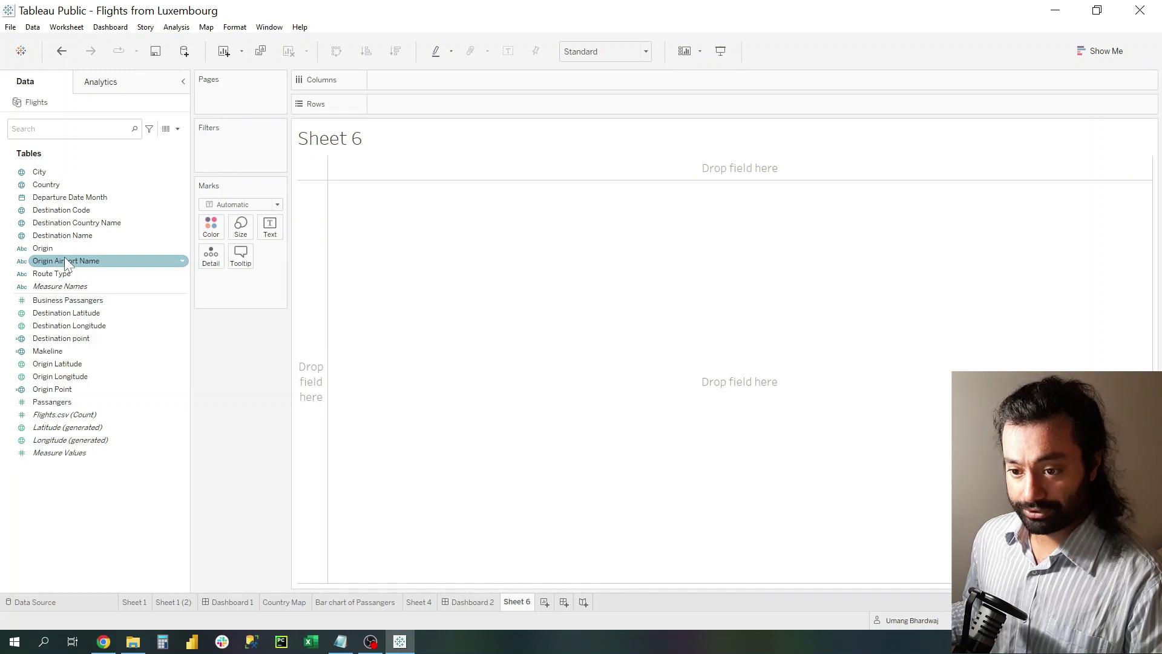
click(82, 284)
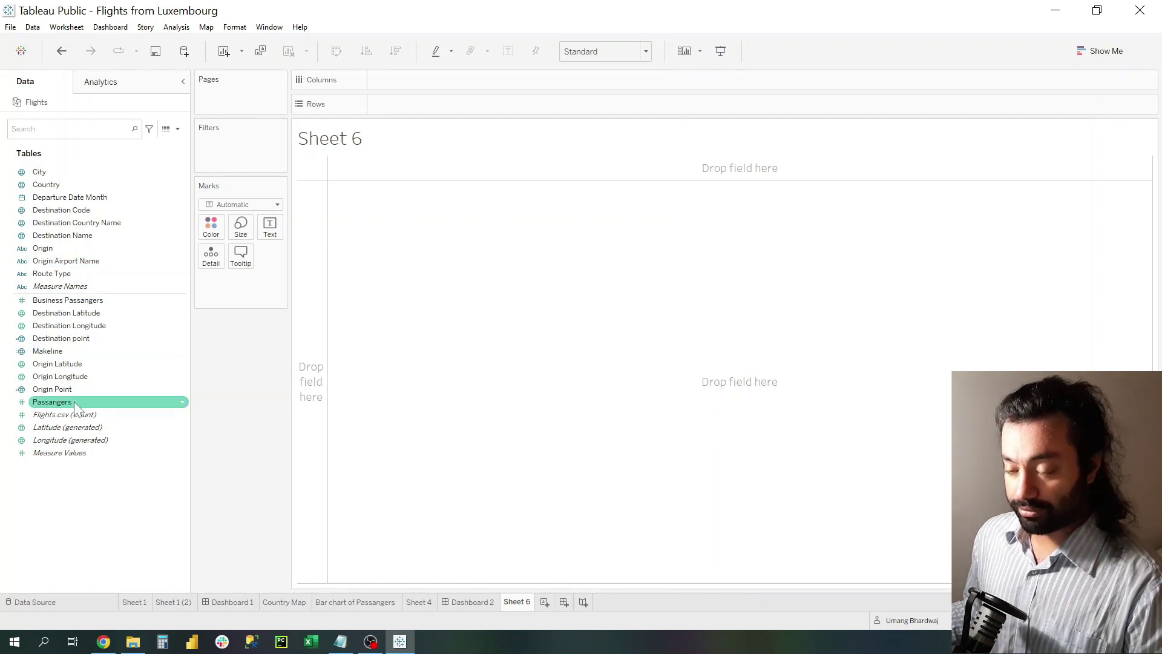
drag(74, 401, 267, 228)
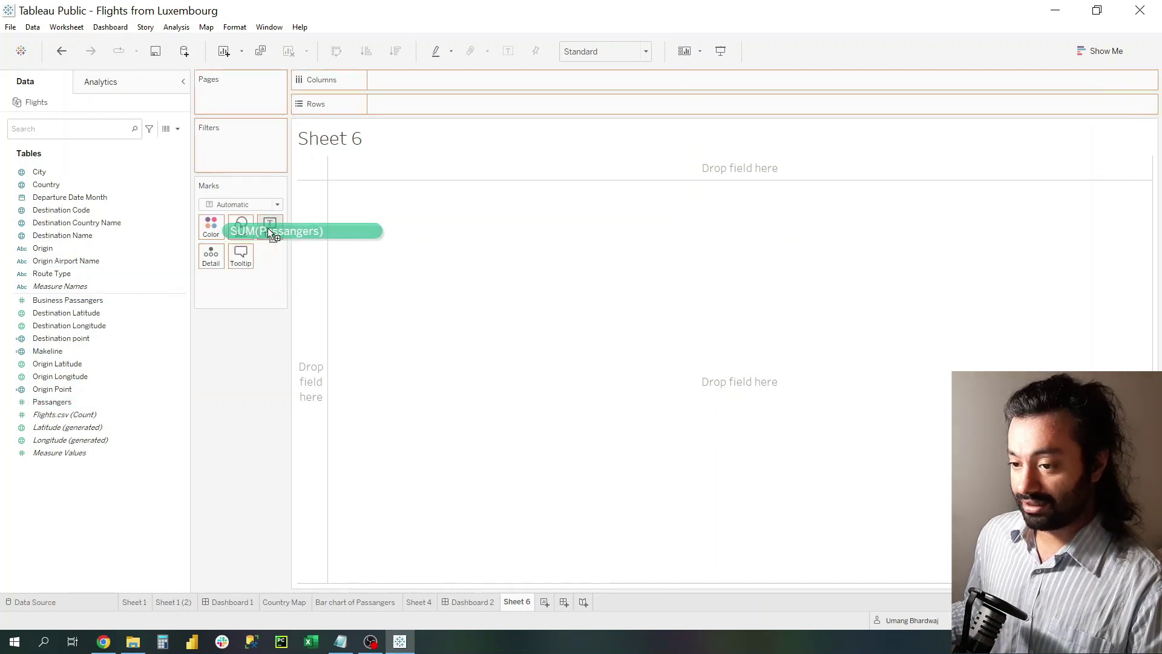
drag(268, 228, 431, 74)
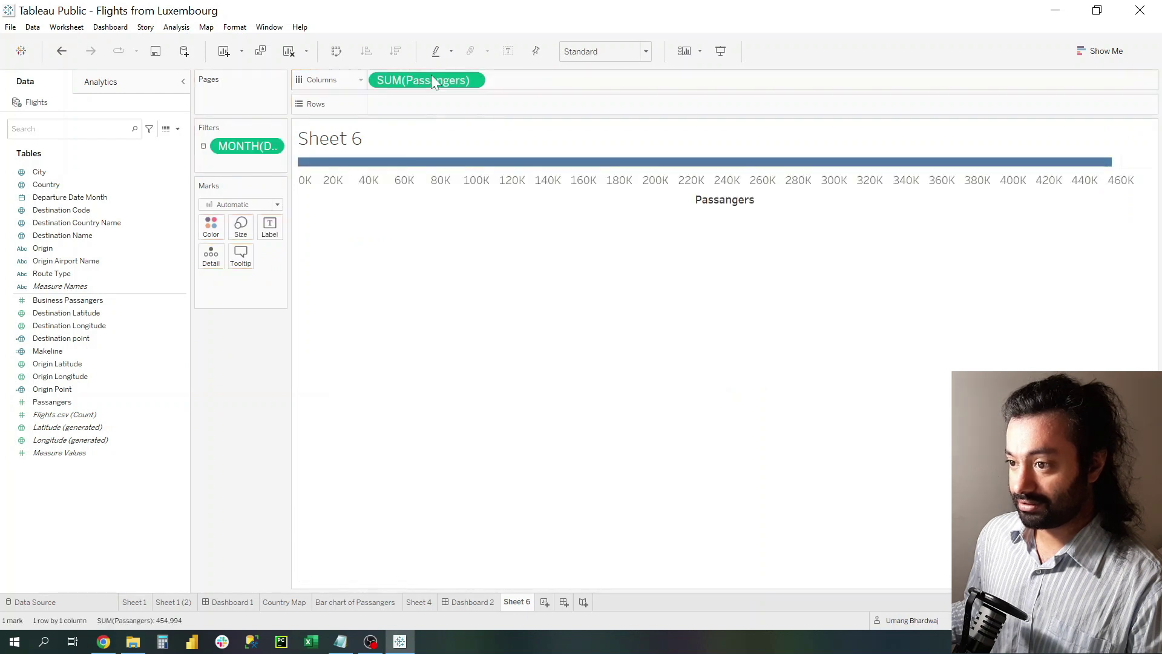
click(1087, 53)
click(1012, 102)
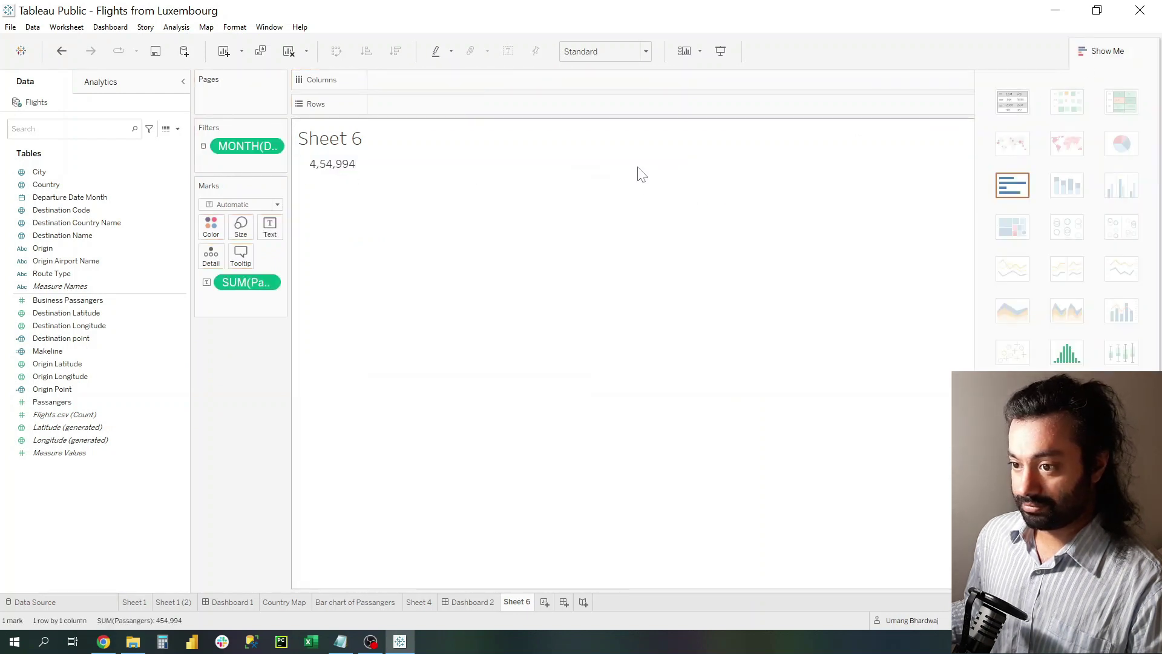
click(1101, 50)
Title the sheet 'Total Passangers' in smaller red text.
double_click(345, 138)
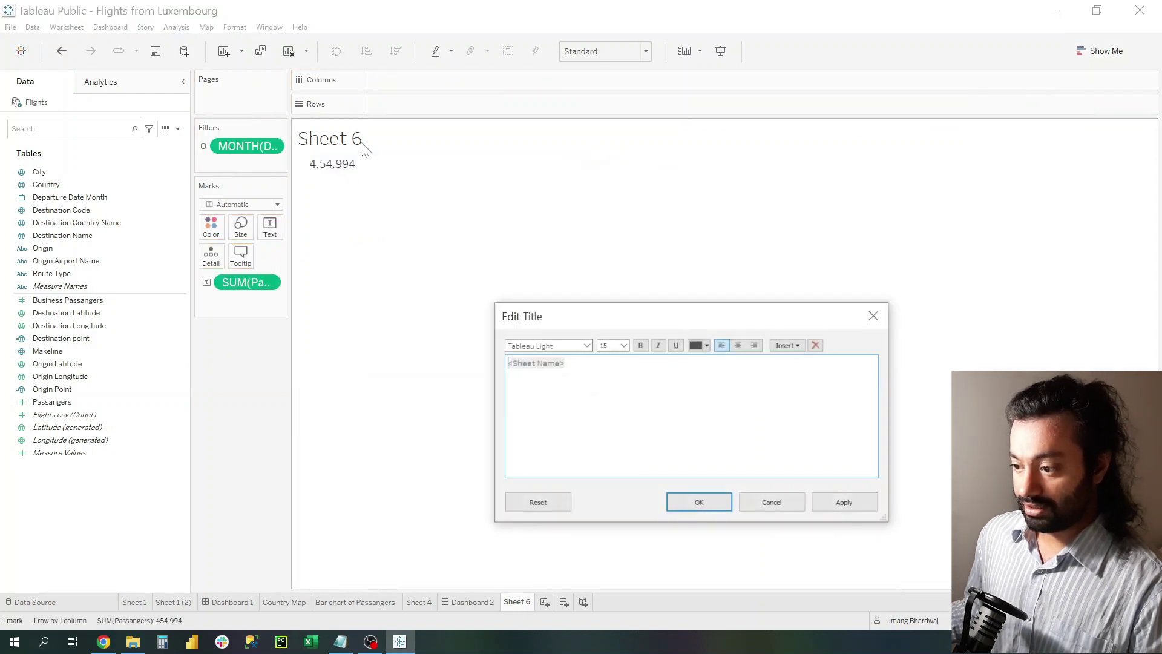
key(ctrl+a)
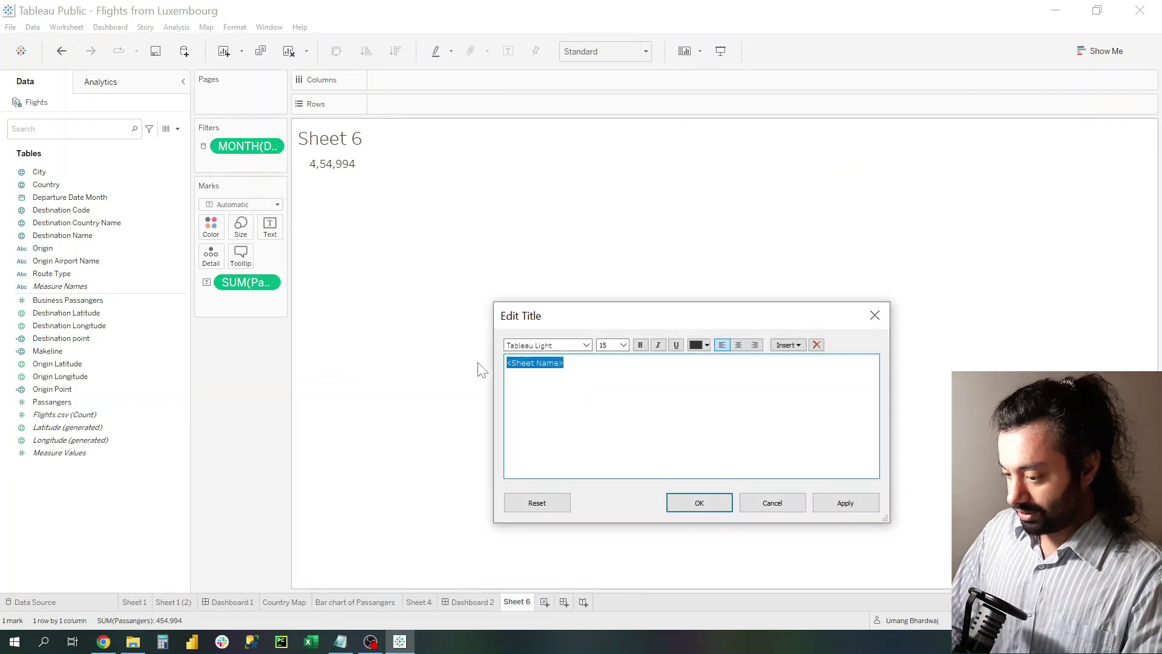
text(T)
text(otal P)
text(assangers)
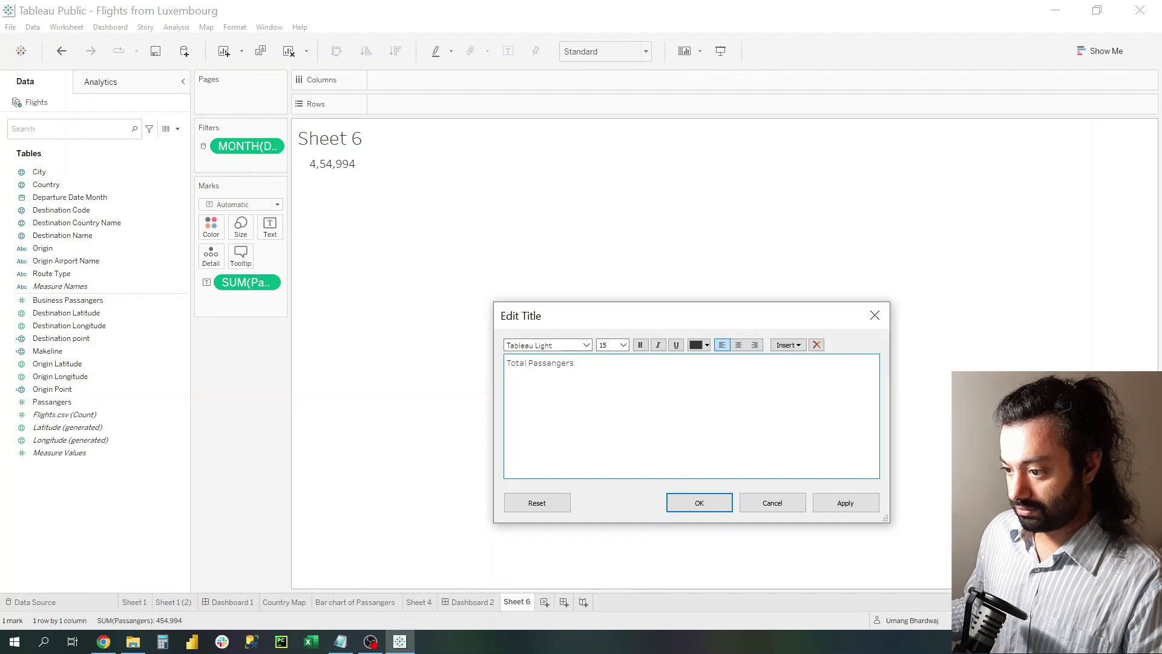
drag(574, 362, 505, 363)
click(707, 346)
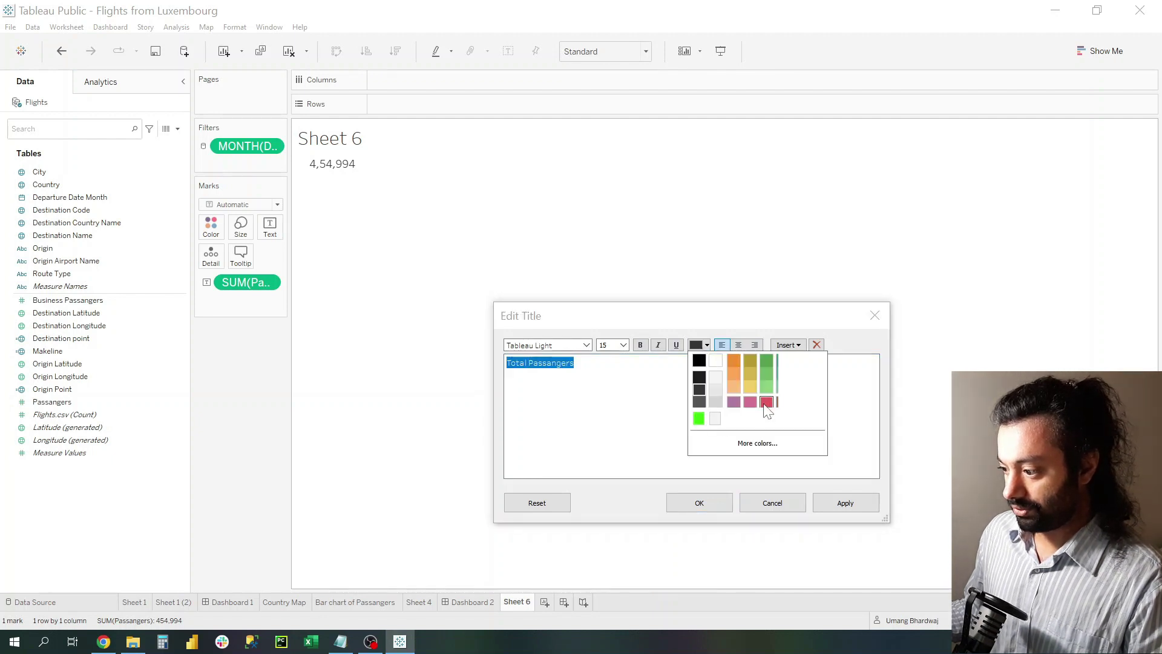
click(767, 401)
click(845, 502)
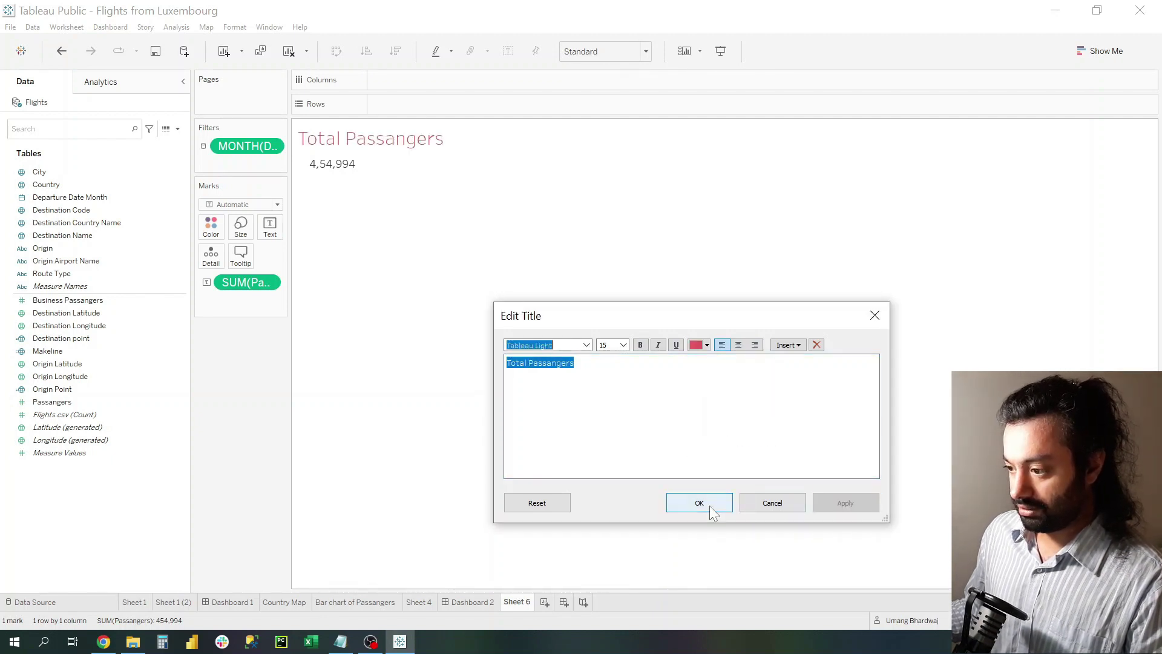
click(713, 512)
click(624, 345)
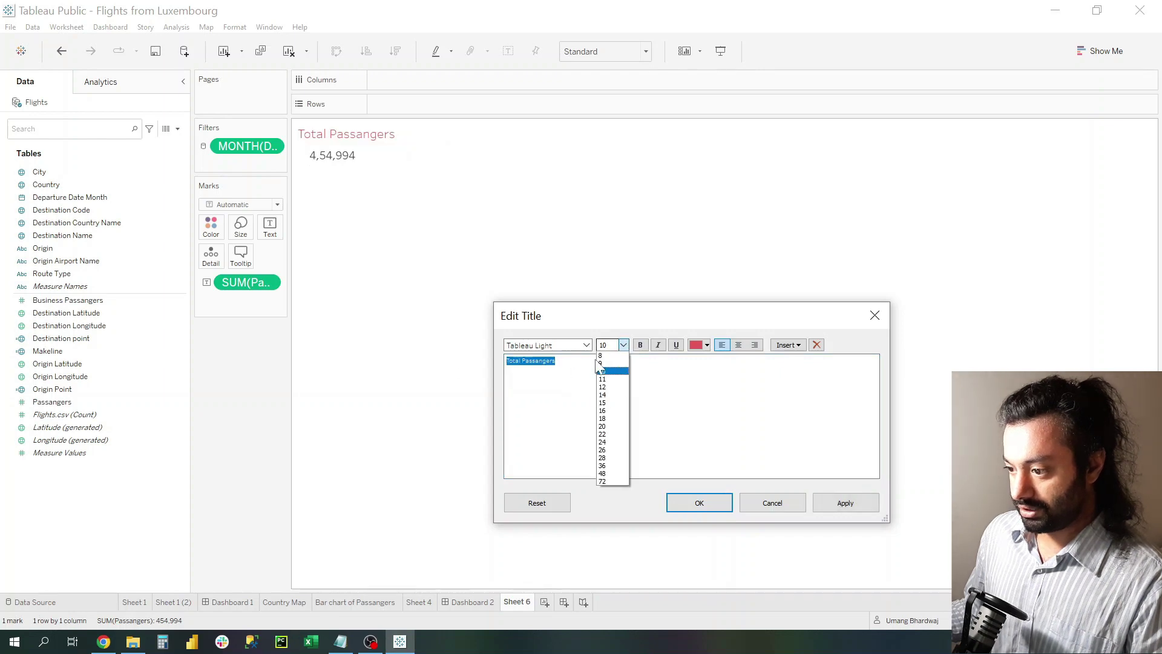
click(608, 382)
click(846, 502)
click(699, 502)
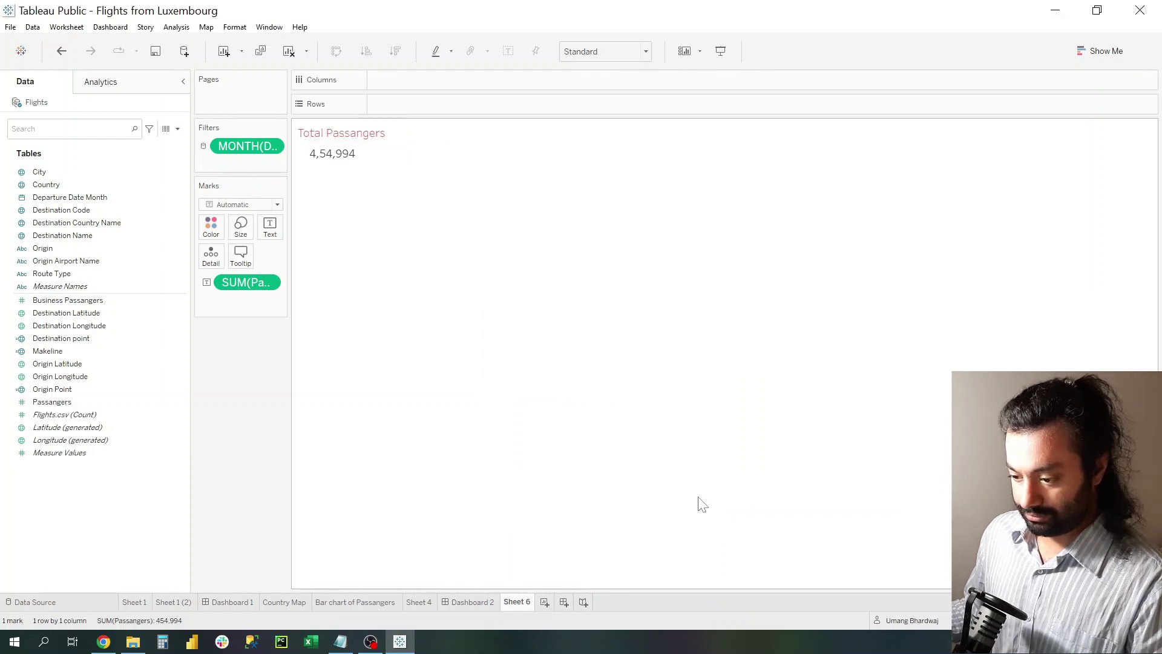
click(477, 601)
mouse_move(39, 339)
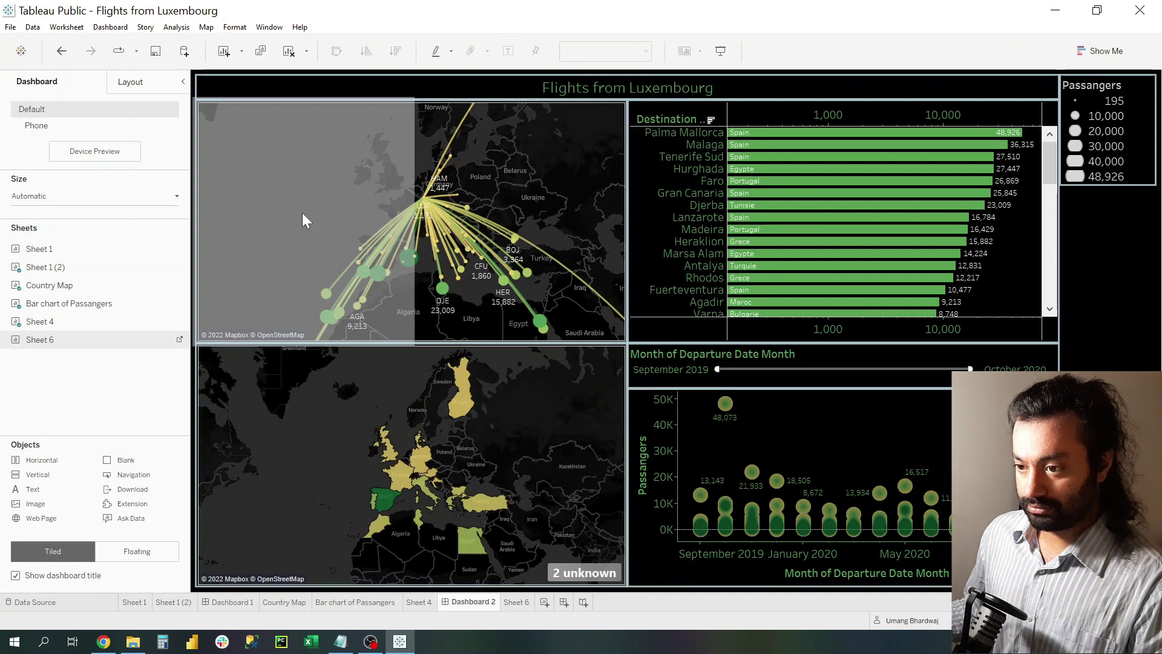
drag(79, 348, 300, 209)
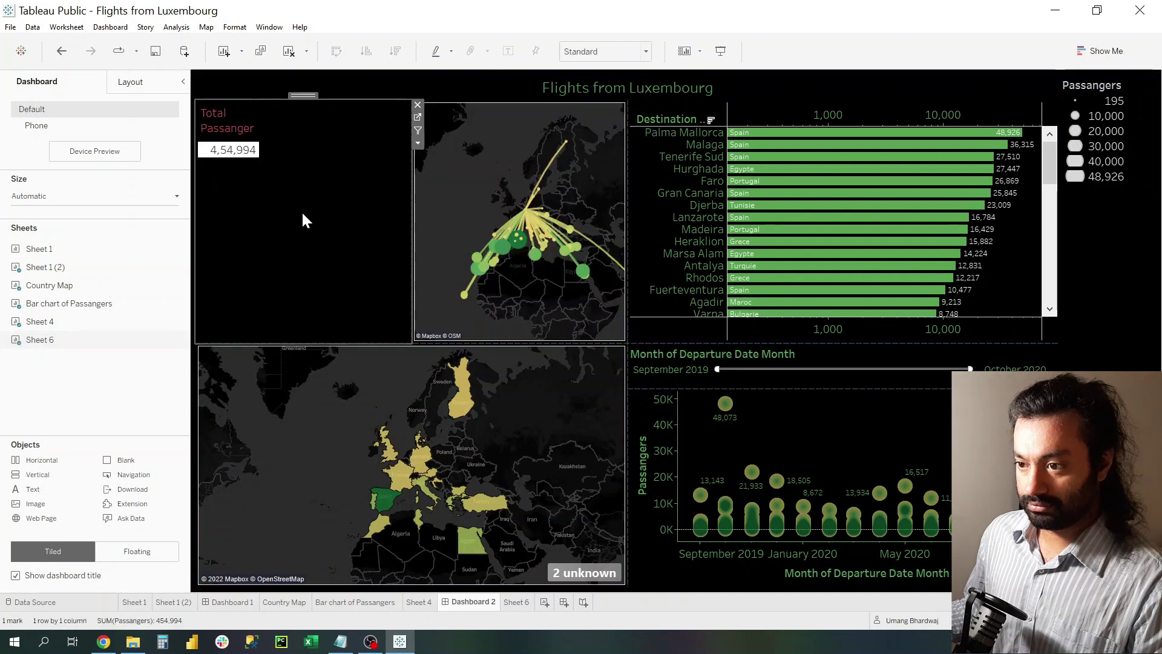
click(417, 143)
click(581, 258)
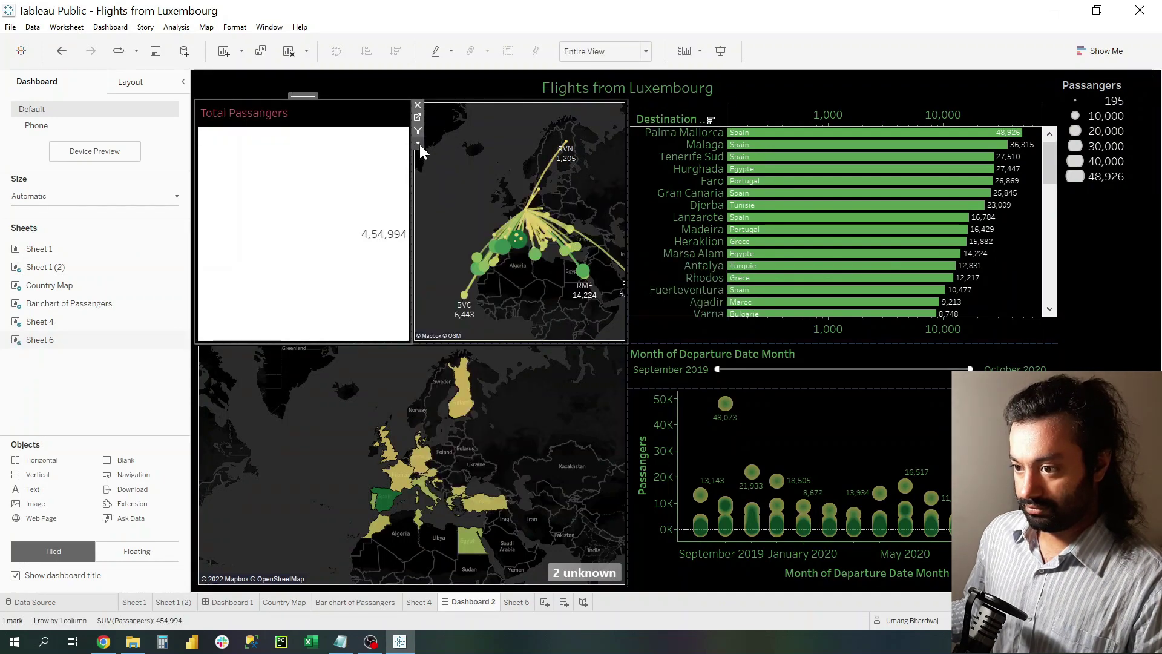
click(419, 145)
click(472, 402)
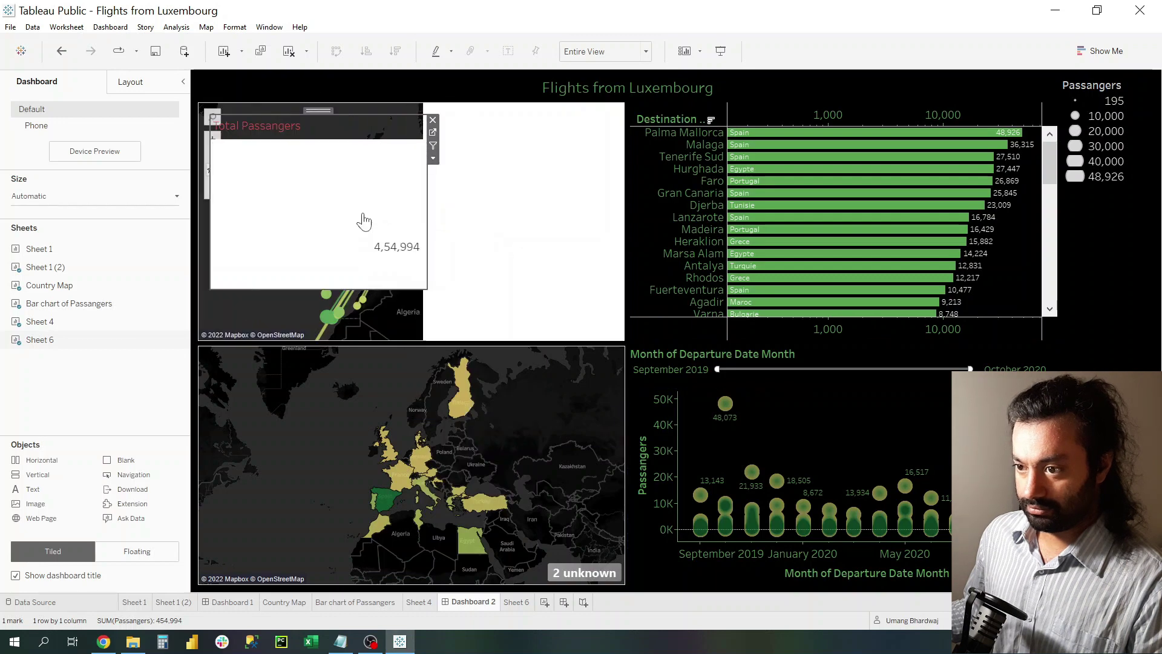
drag(426, 115, 302, 135)
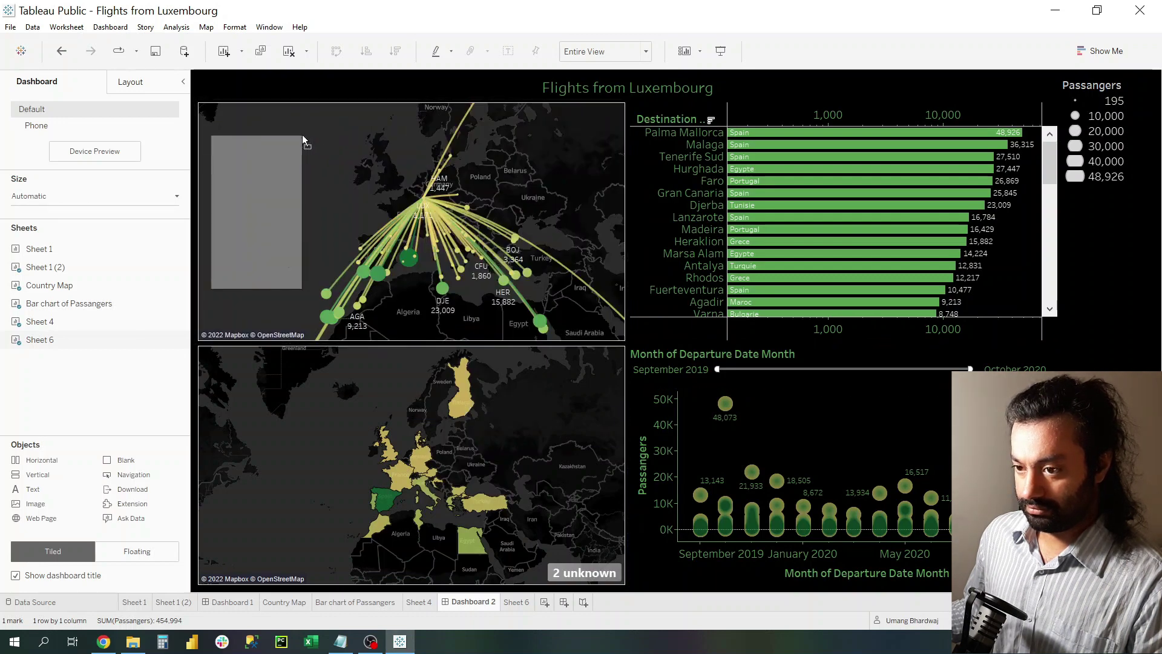
mouse_move(265, 292)
mouse_down()
mouse_move(265, 210)
mouse_move(305, 222)
mouse_up()
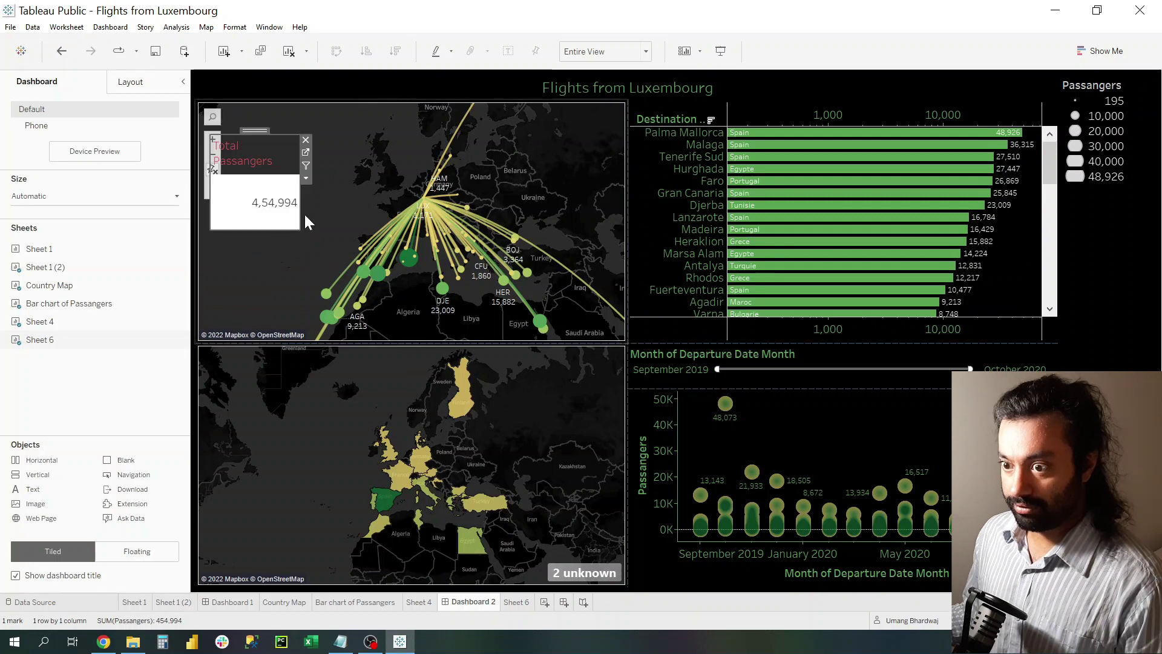
mouse_move(244, 198)
click(393, 502)
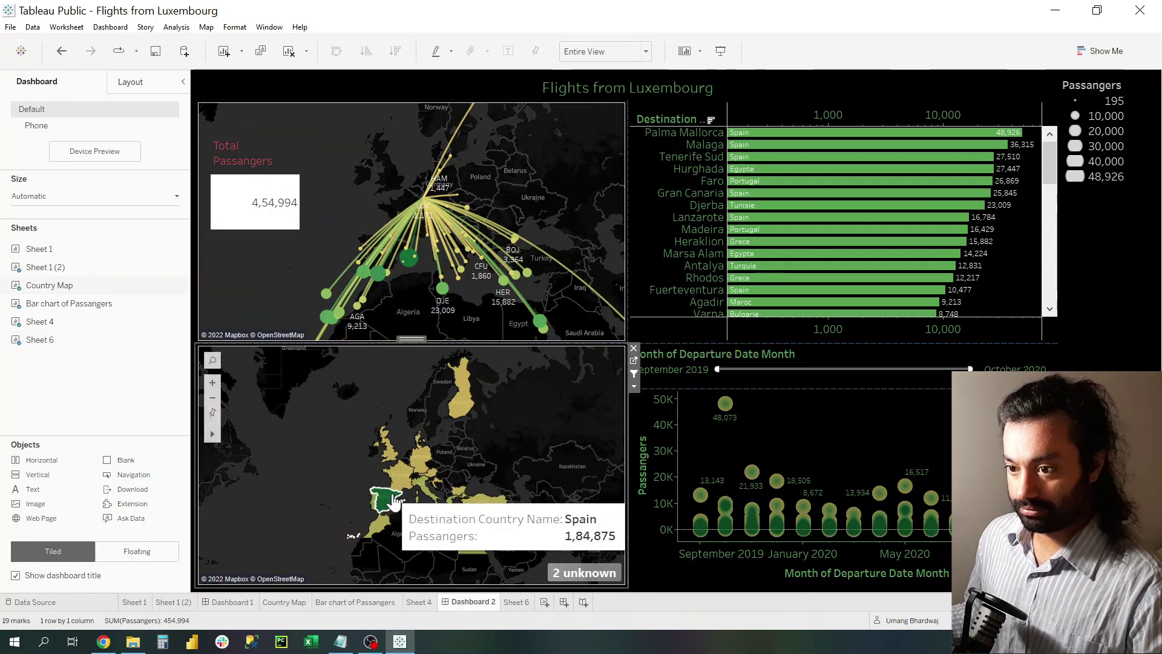
click(392, 502)
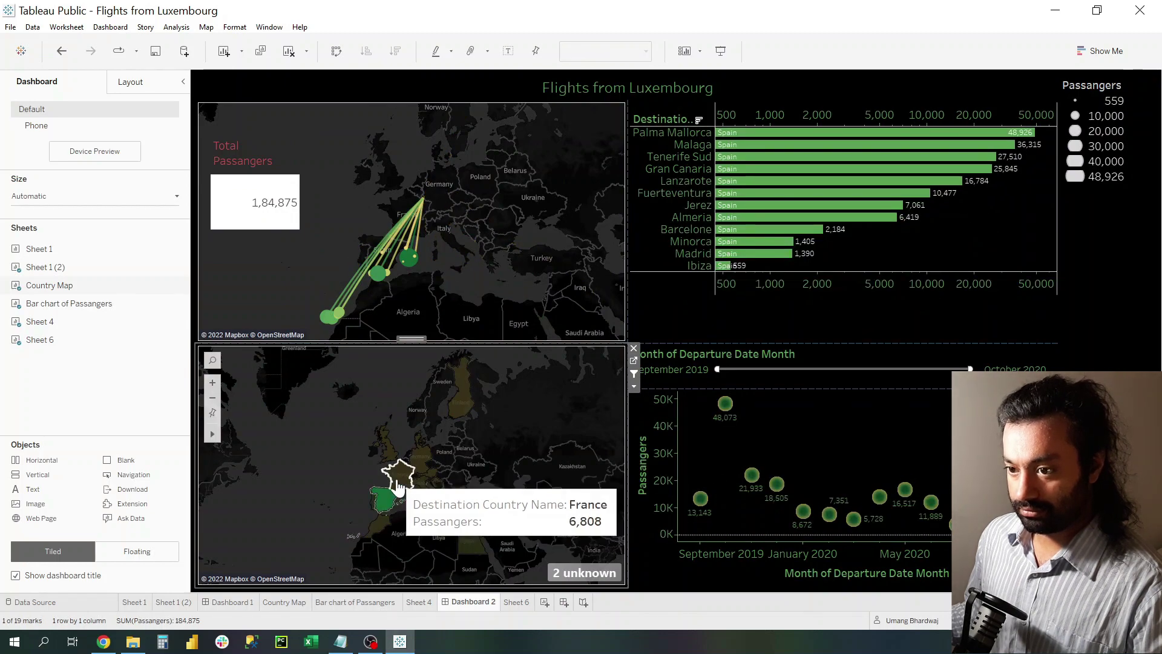
click(397, 488)
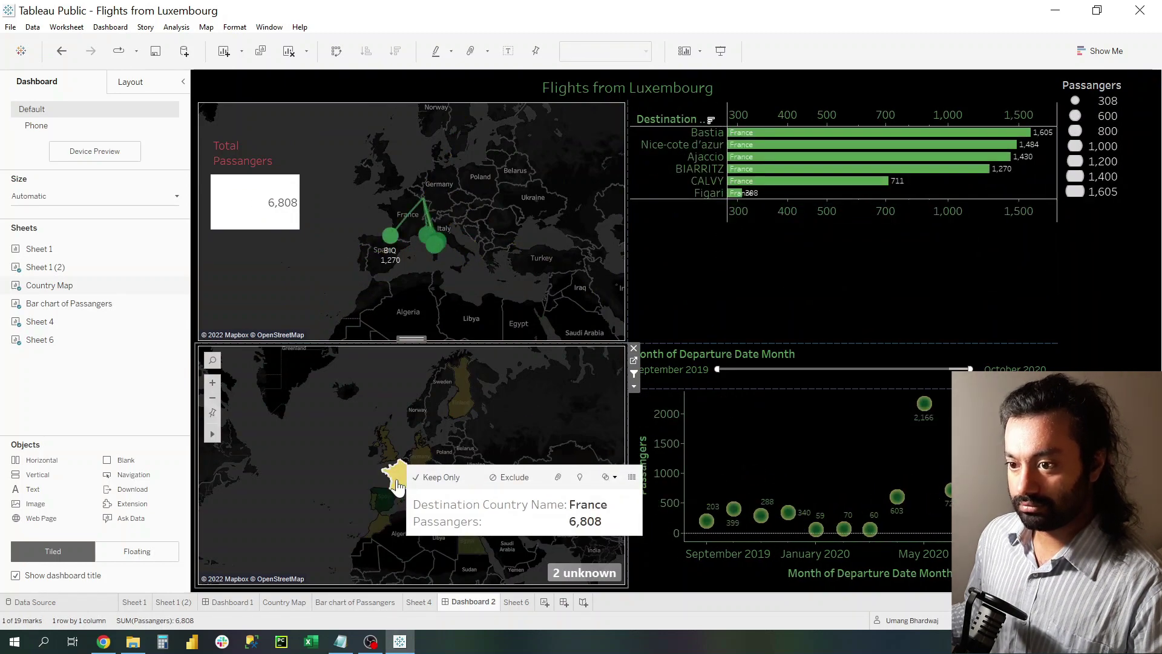
click(396, 482)
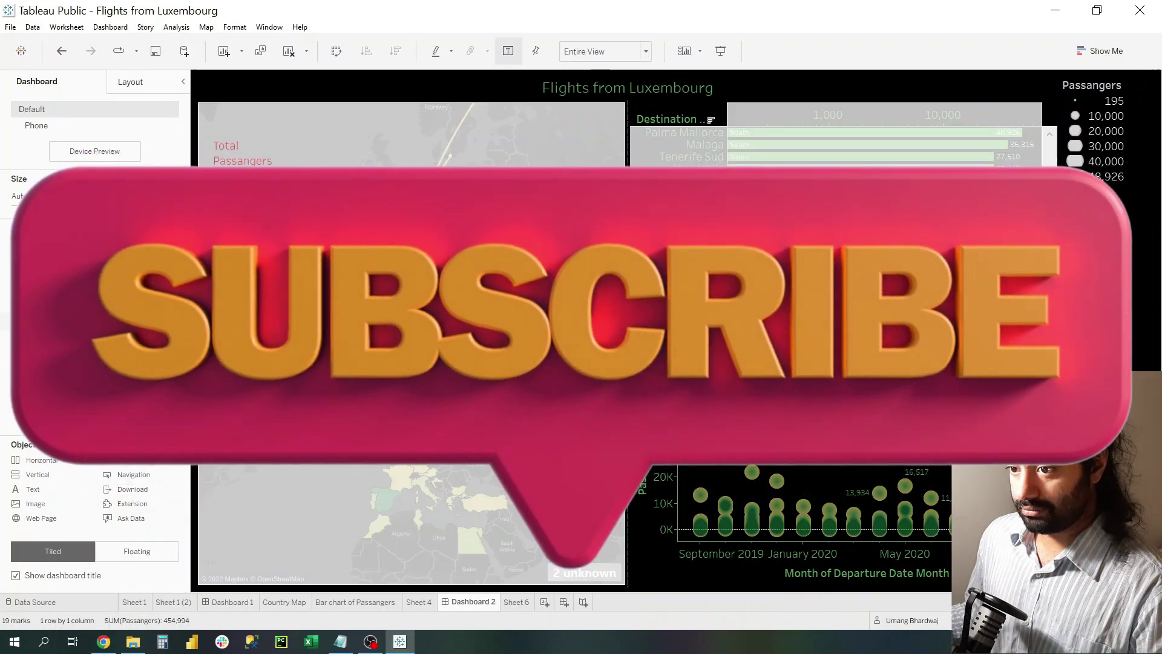
mouse_move(722, 368)
mouse_down()
mouse_move(883, 369)
mouse_move(717, 369)
mouse_up()
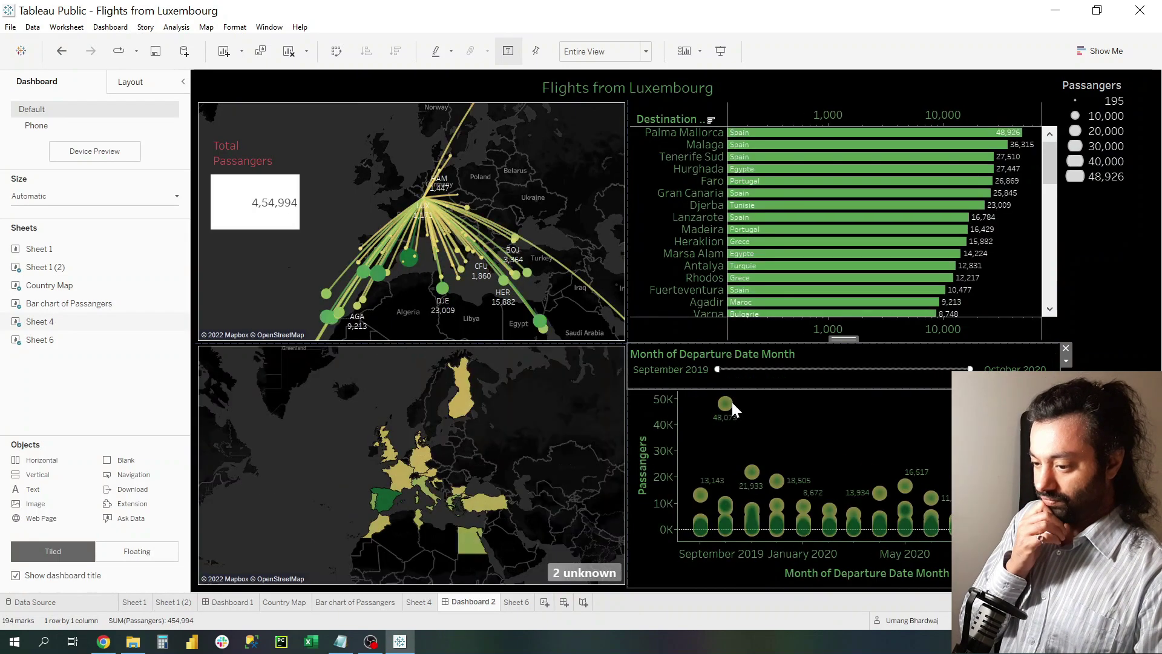
Label Country Map countries with SUM(Passangers) at 6pt and Destination Country Name, then return to Dashboard 2.
click(619, 380)
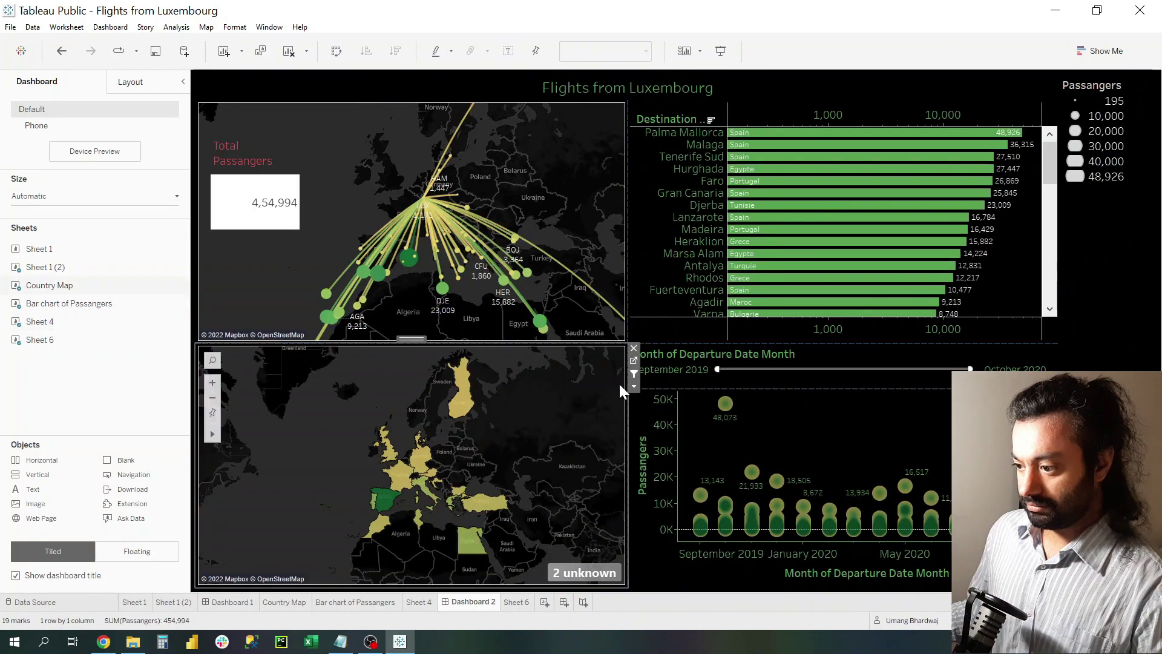
click(625, 356)
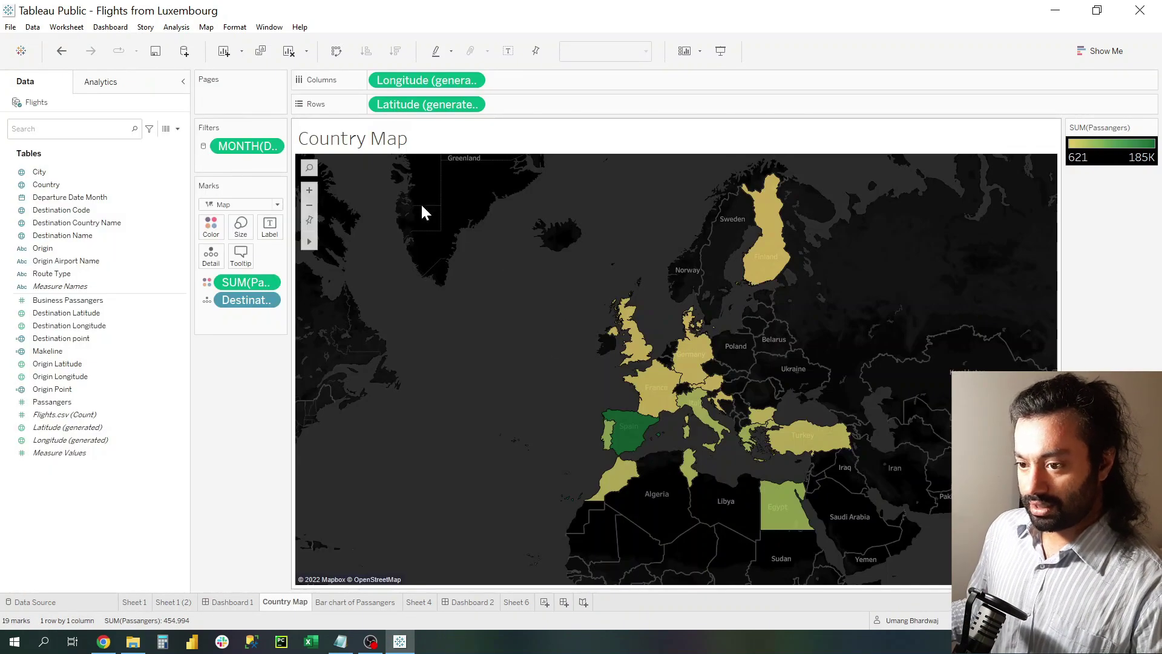
drag(243, 282, 270, 228)
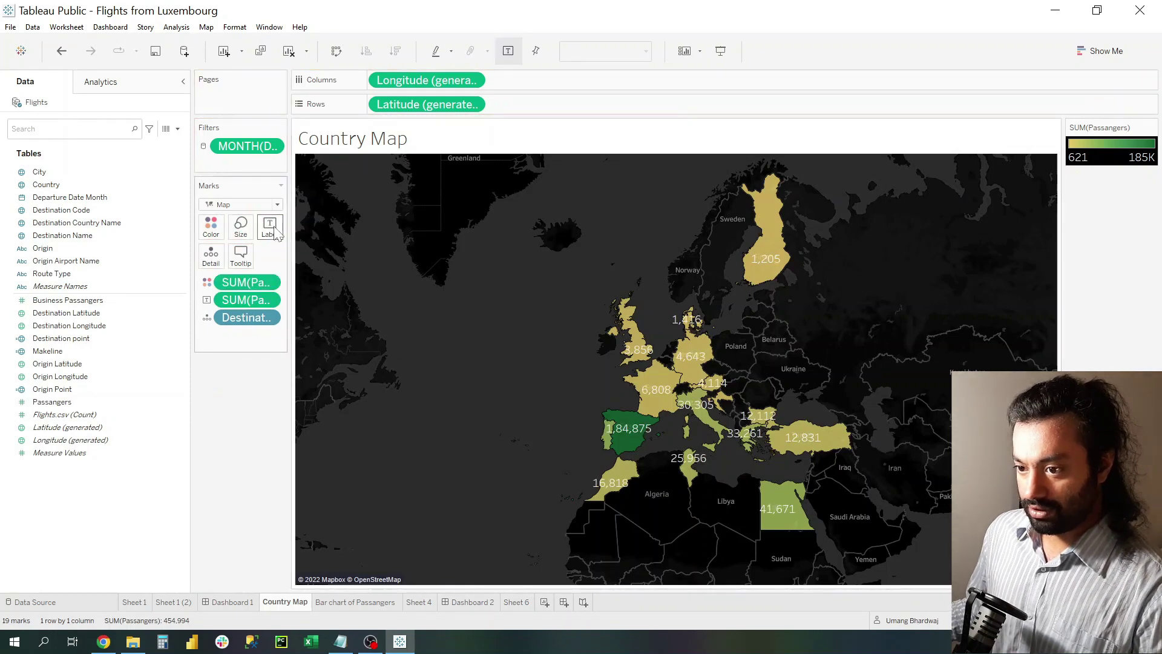
click(270, 228)
click(402, 315)
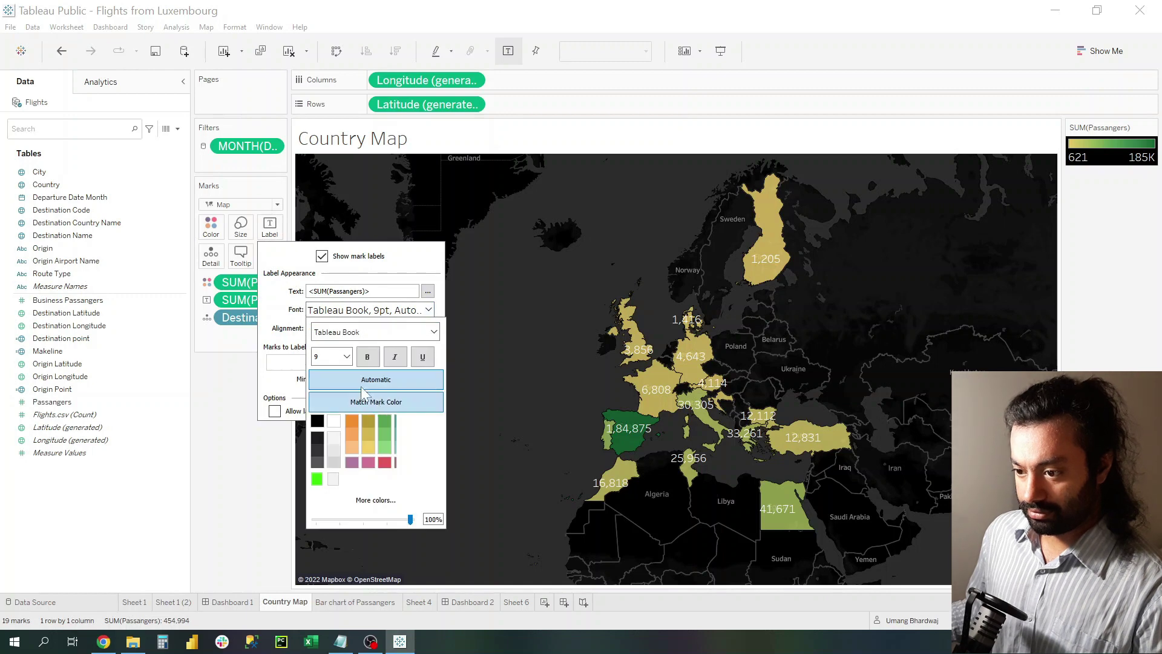
click(347, 357)
click(319, 370)
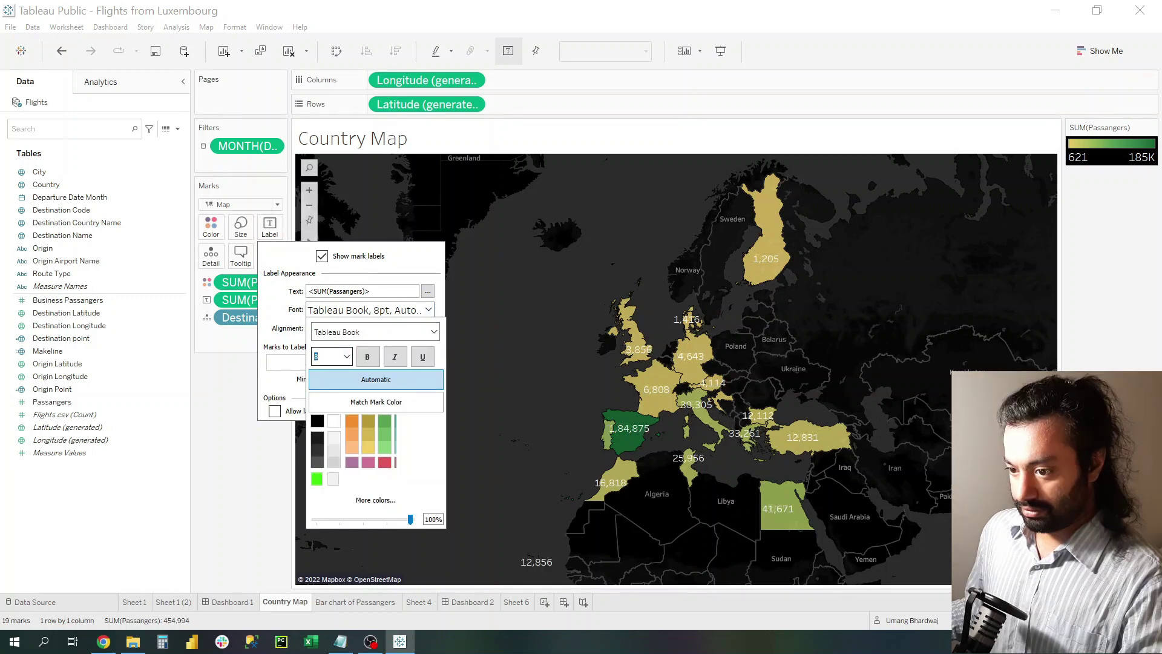
text(6)
key(Return)
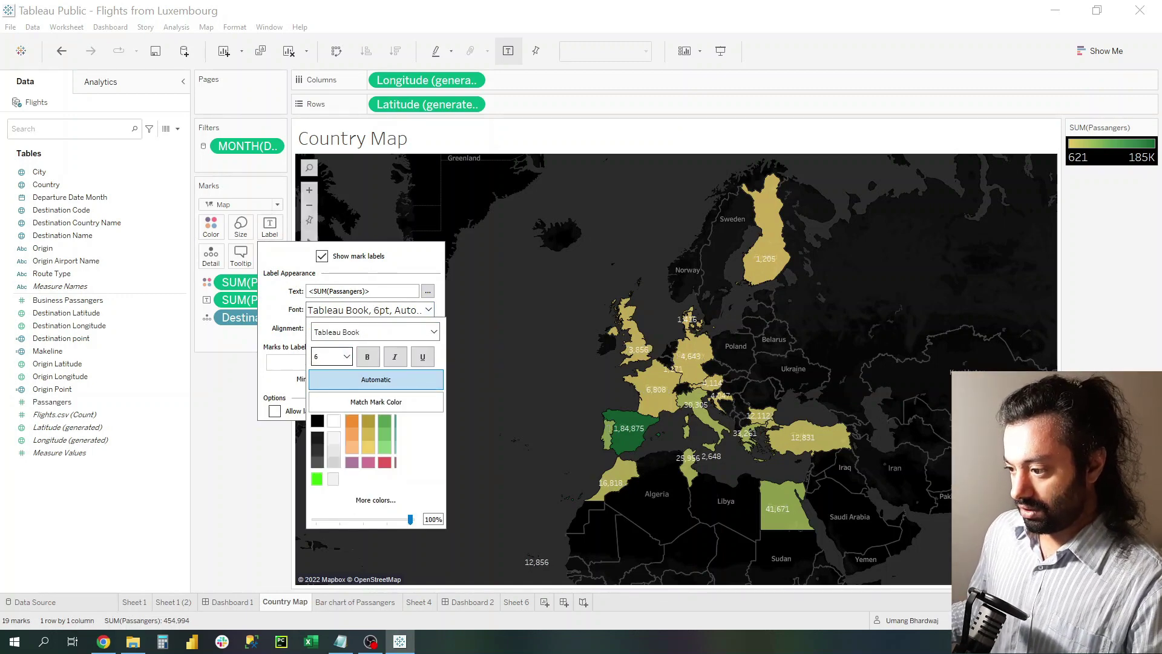
click(87, 229)
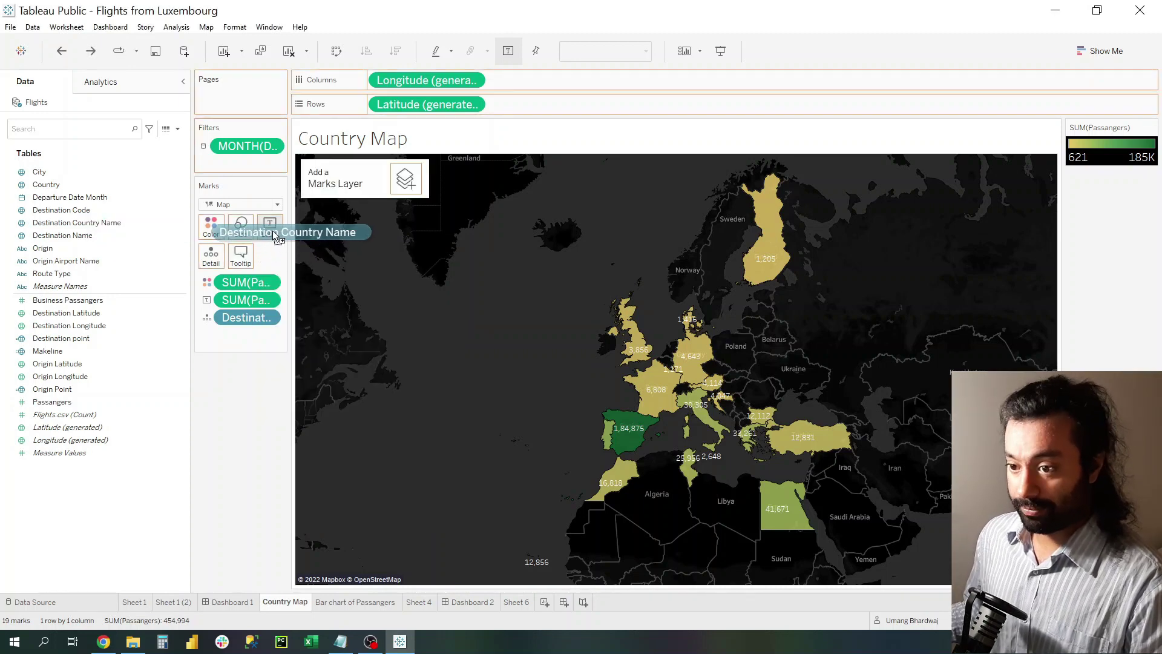
drag(85, 230, 269, 229)
click(465, 600)
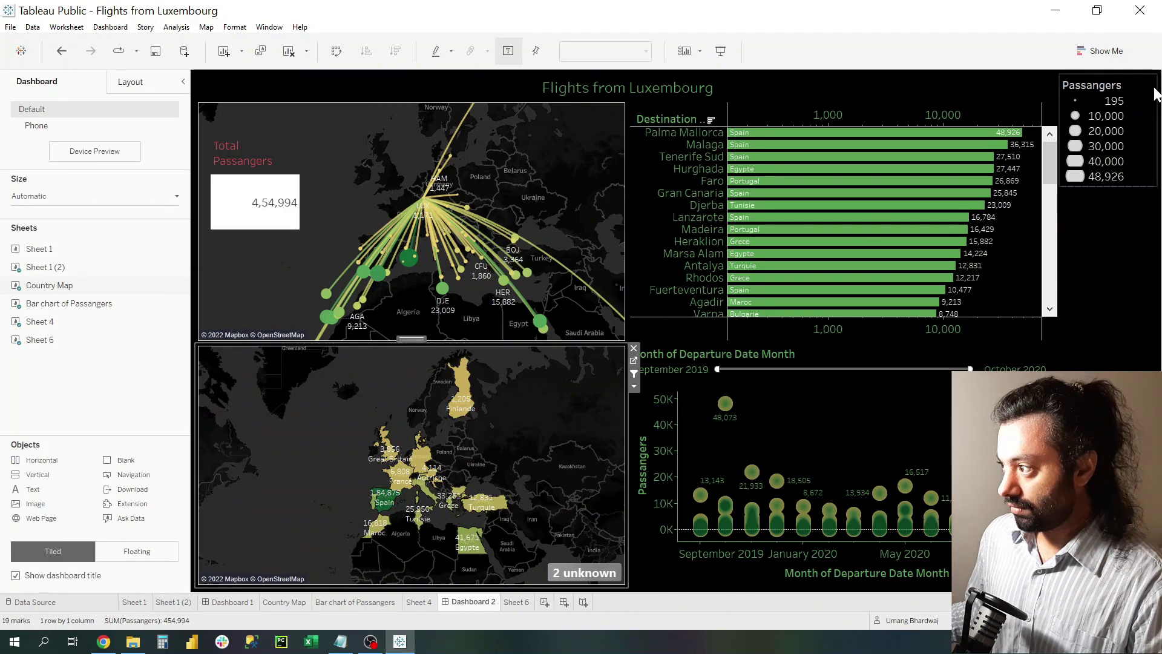
Remove the Passangers size legend and give the Total Passangers card a black background.
click(1135, 100)
click(1053, 80)
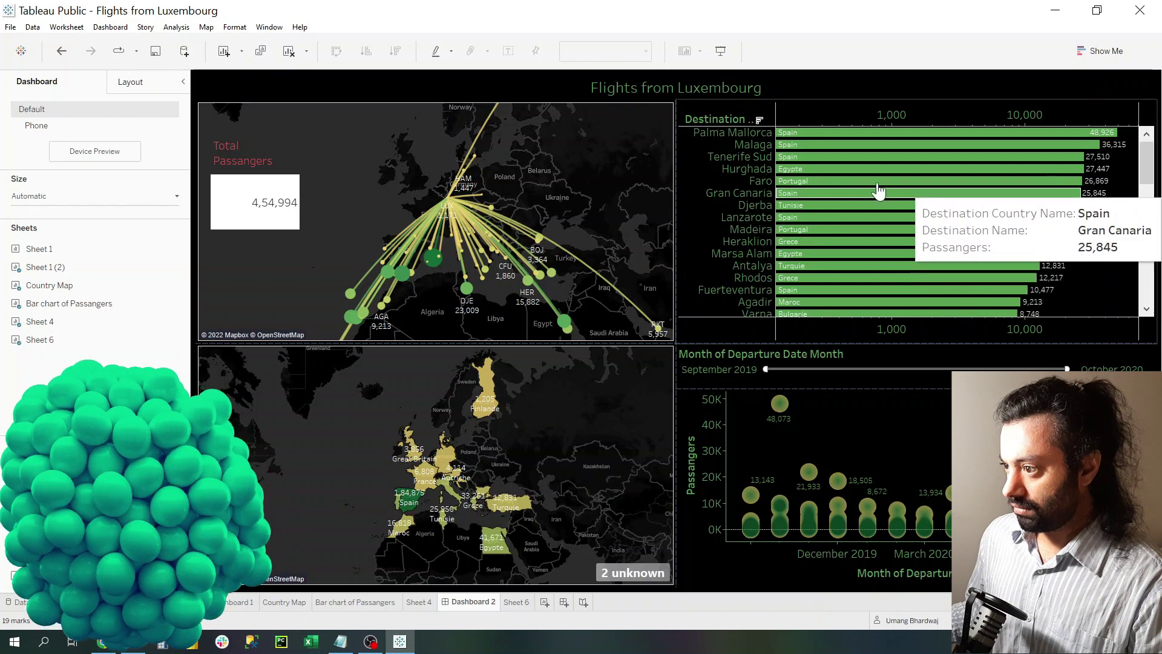
mouse_move(255, 201)
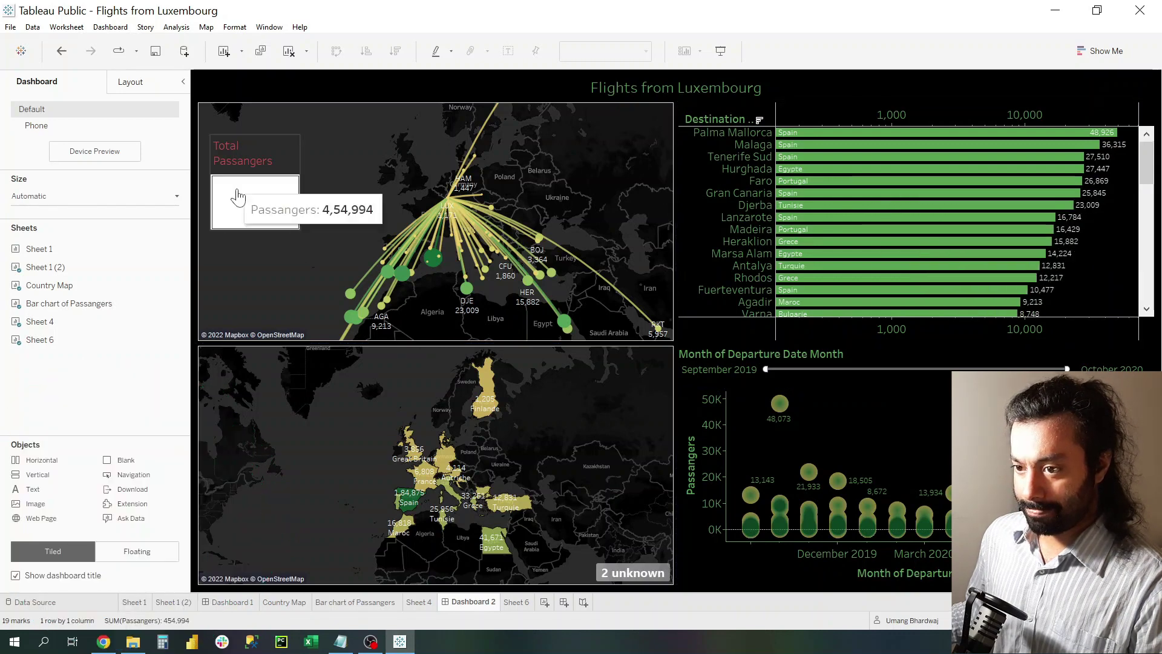
right_click(239, 189)
click(276, 264)
click(51, 110)
click(131, 170)
click(150, 186)
Make the 4,54,994 passenger figure green.
click(272, 228)
click(136, 170)
click(100, 296)
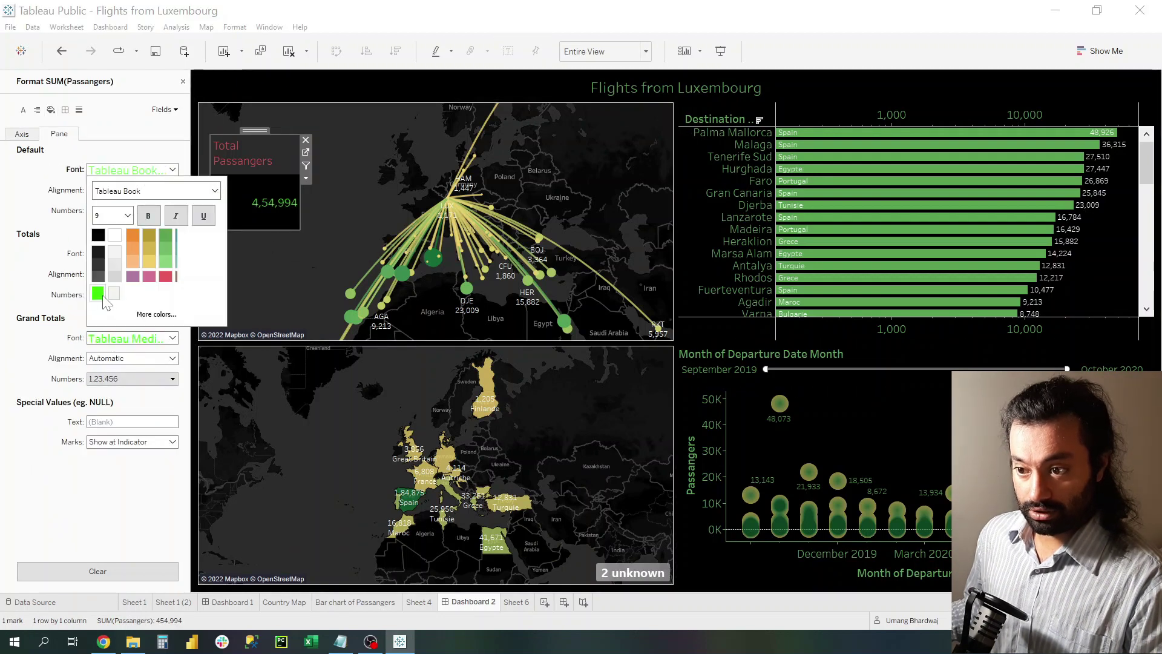
click(217, 165)
Make the Total Passangers title white at 6pt and shrink the card's title area.
double_click(231, 152)
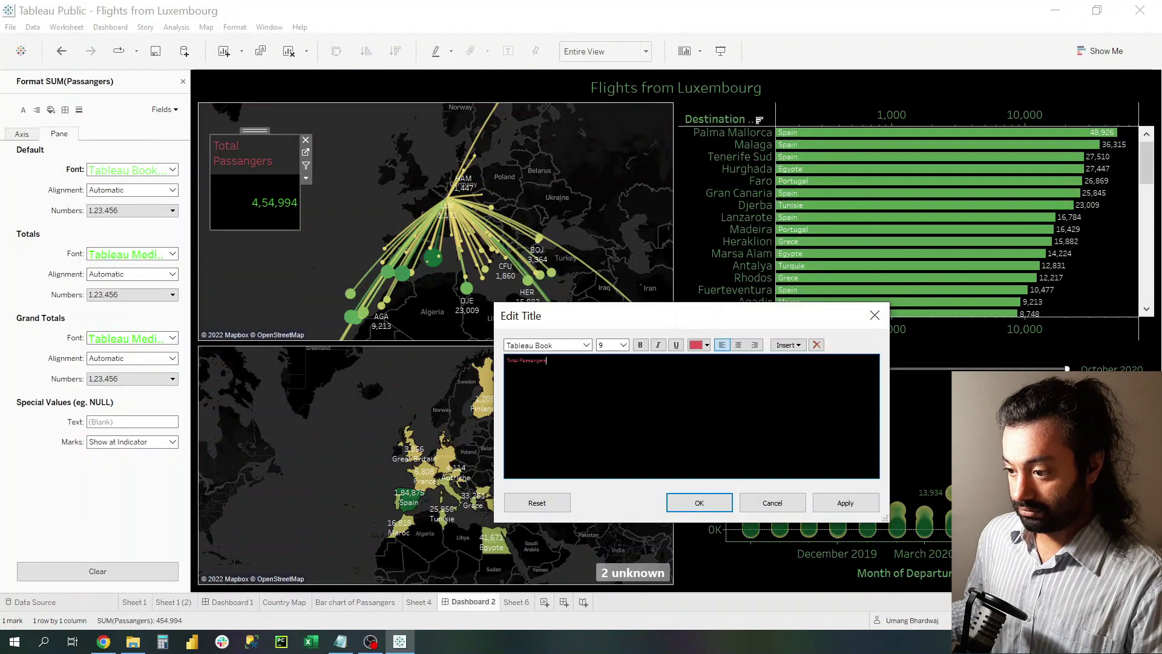
click(706, 346)
click(828, 498)
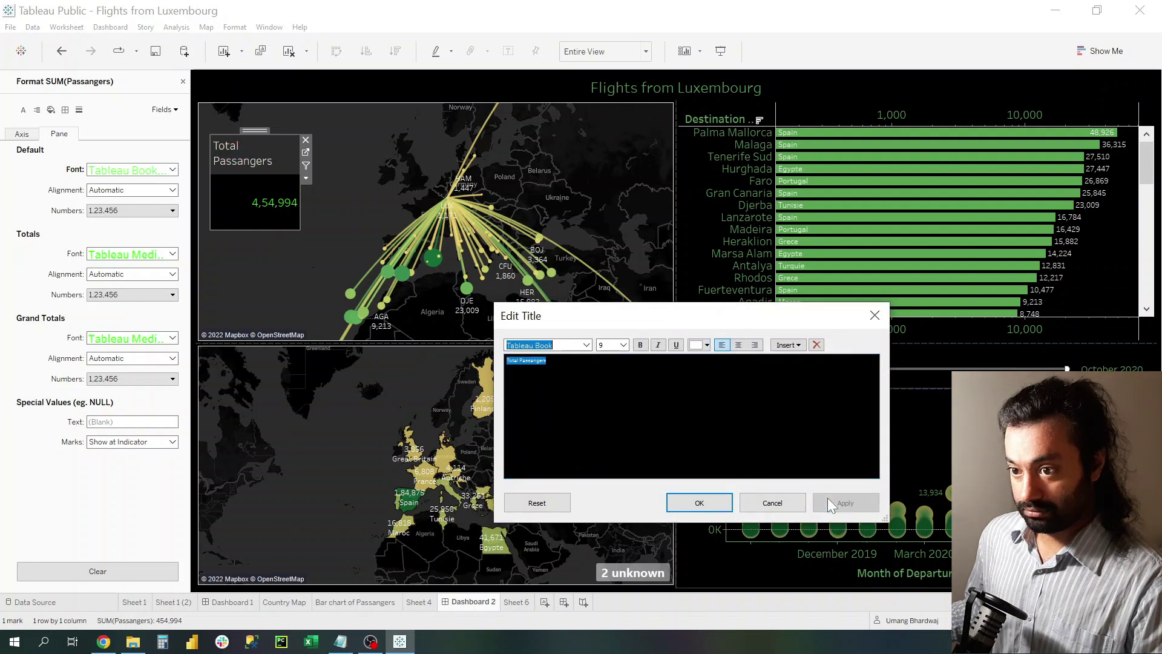
click(699, 503)
double_click(244, 156)
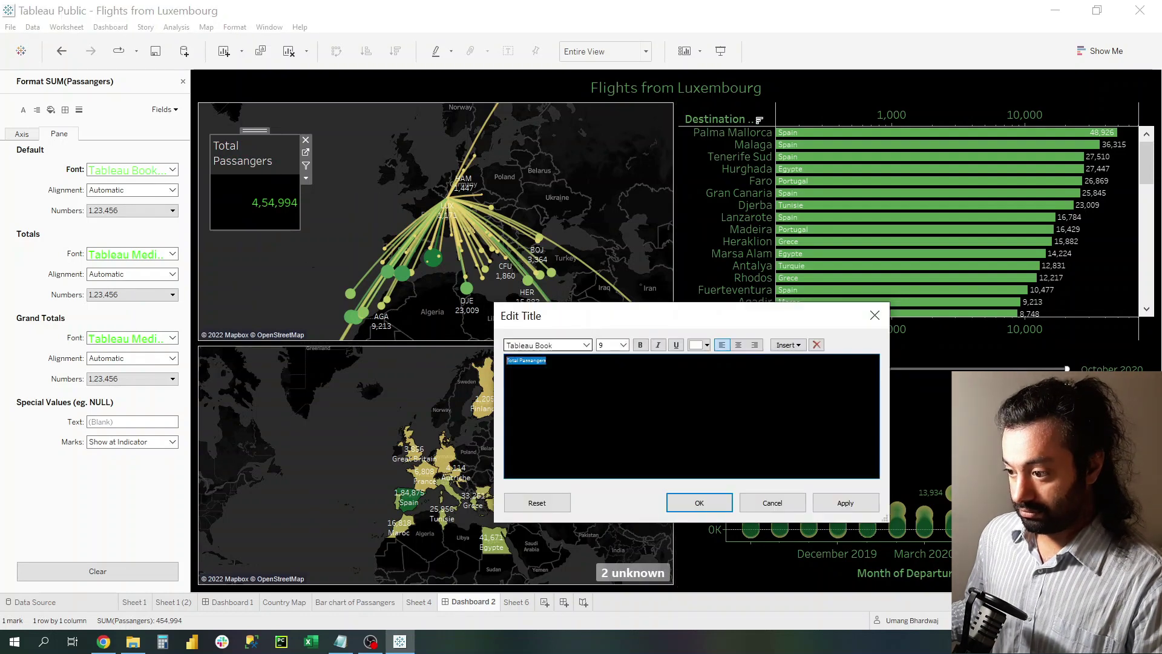
click(610, 345)
text(6)
click(857, 500)
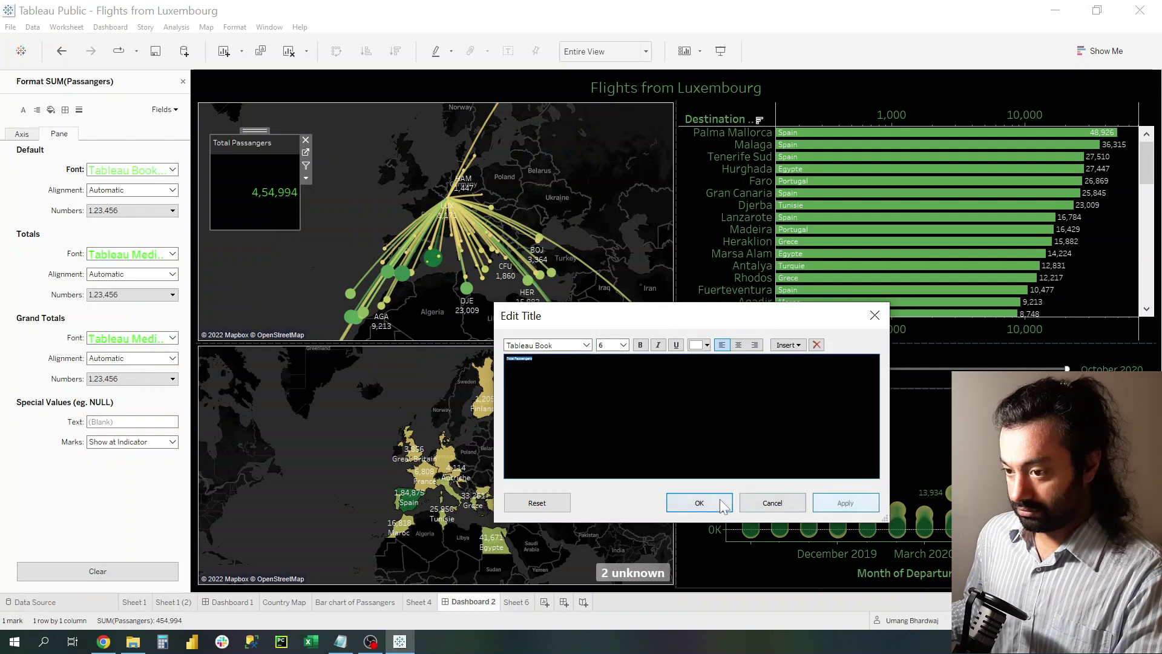
click(699, 503)
mouse_move(298, 225)
mouse_down()
mouse_move(277, 185)
mouse_move(292, 169)
mouse_up()
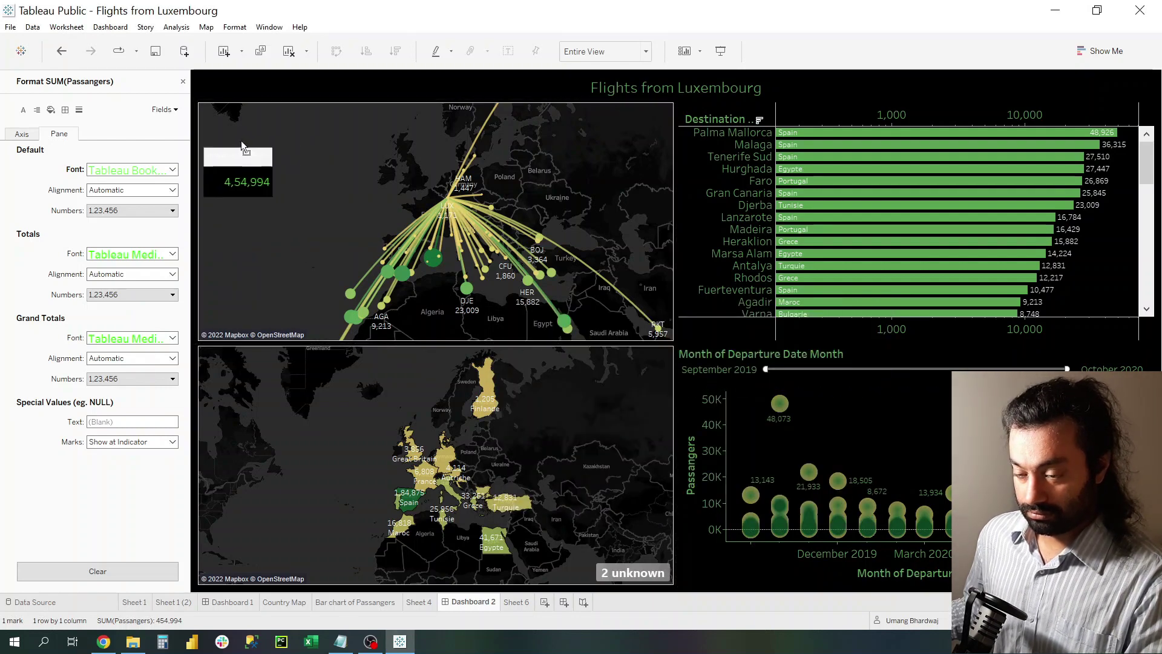
click(290, 255)
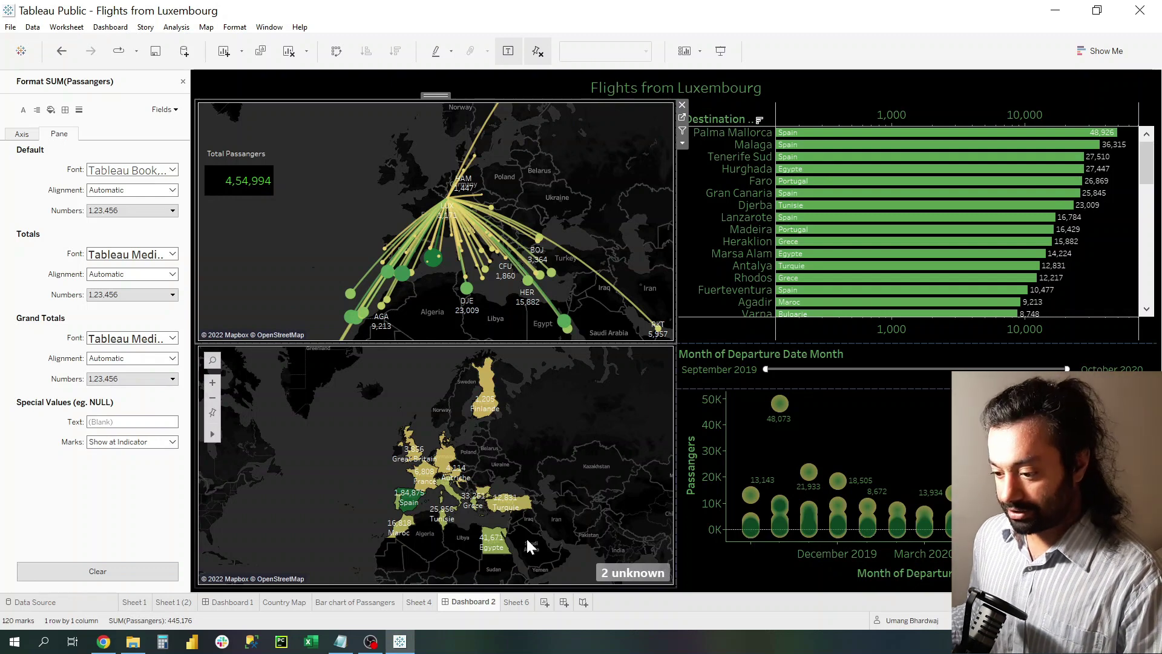
On a new worksheet, start a calculated field named % of Passangers.
click(522, 603)
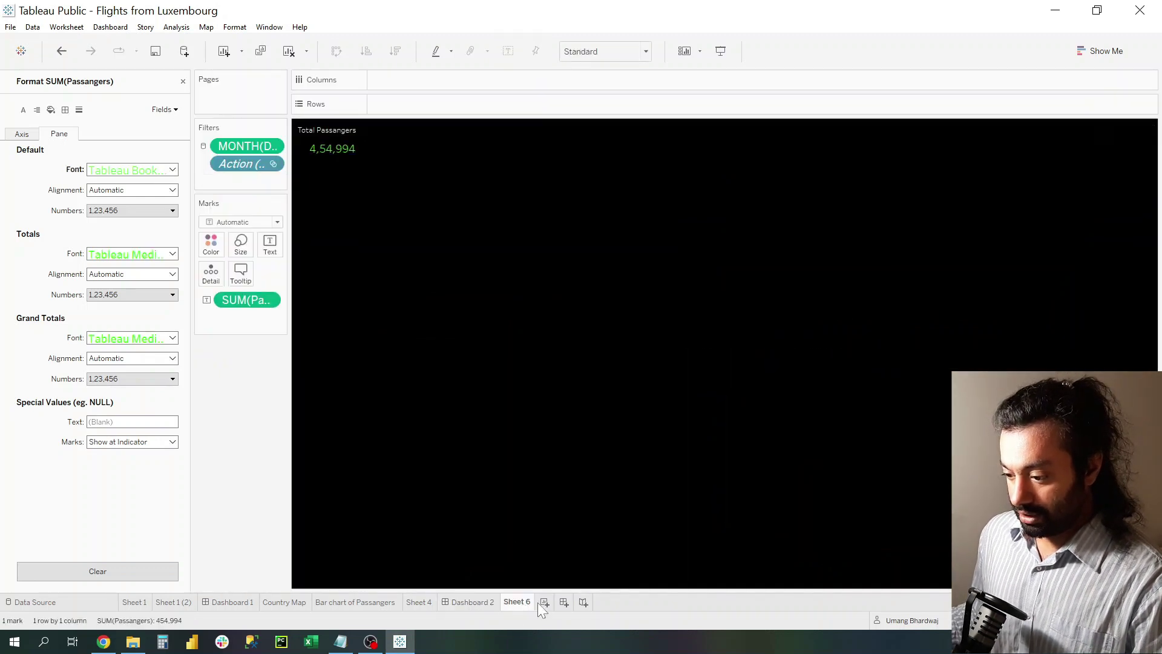
click(178, 128)
click(74, 146)
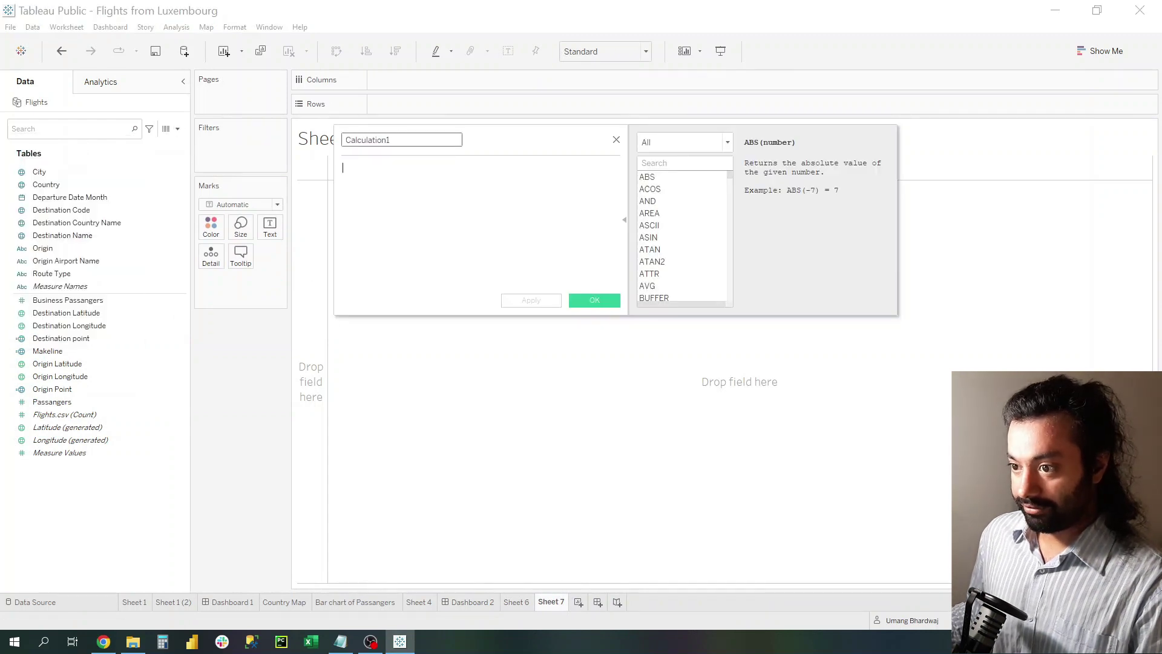
click(343, 140)
text(% of Passangers)
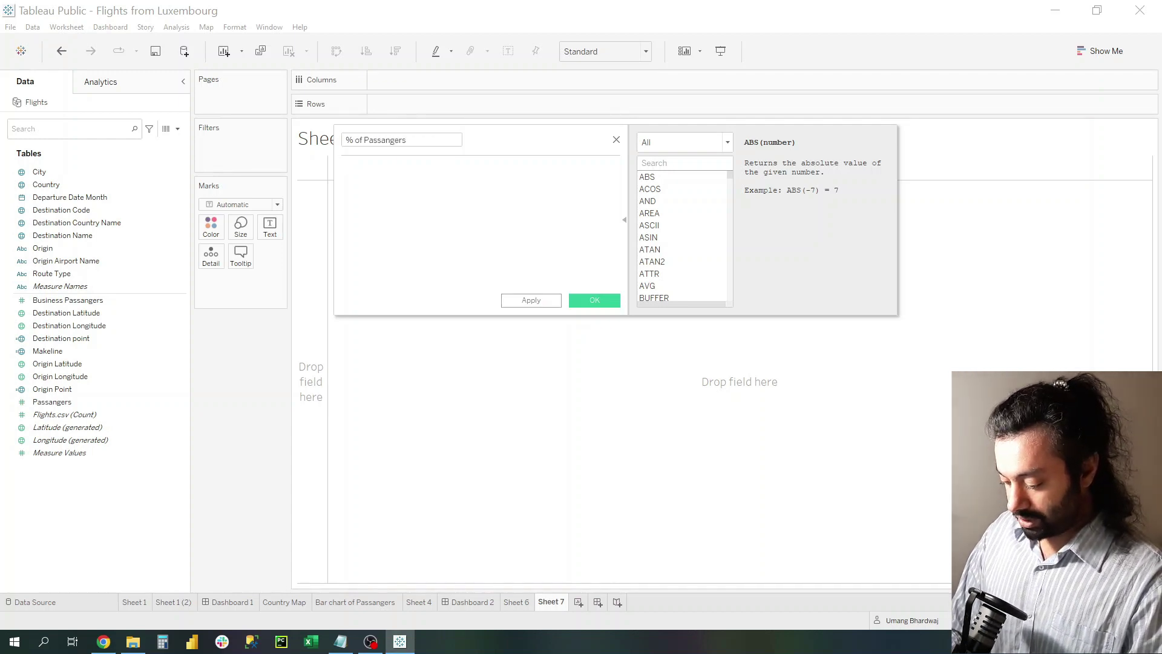
Enter the formula sum([Passangers])/MAX({SUM([Passangers])}) and apply it.
click(475, 178)
text(sum)
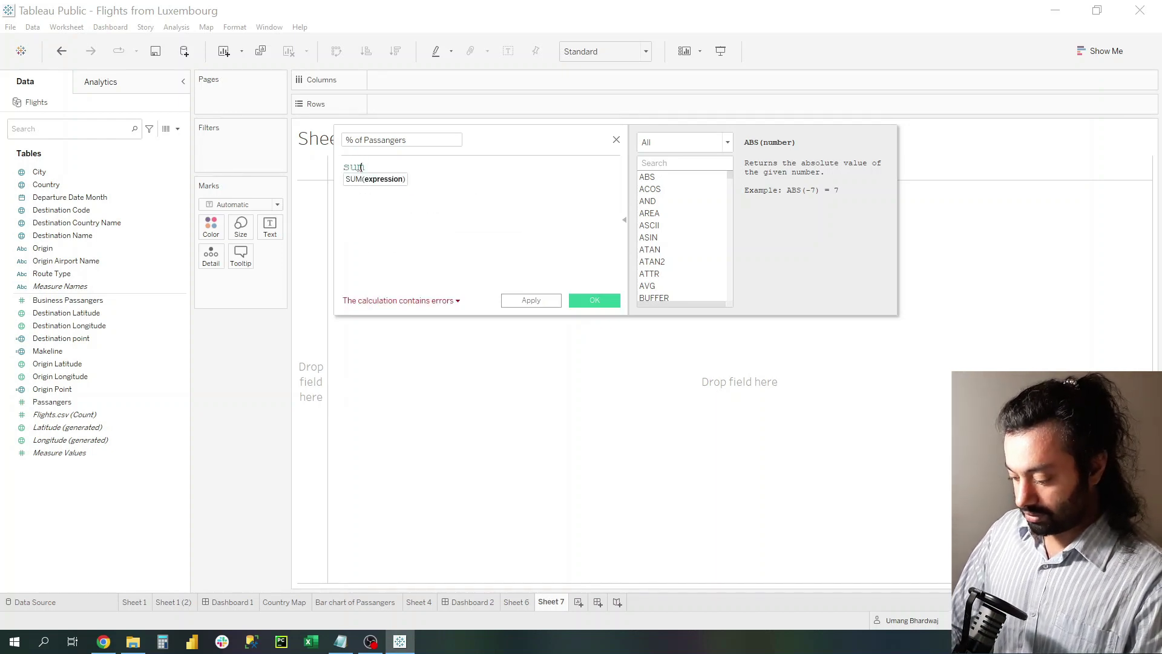
text((pass)
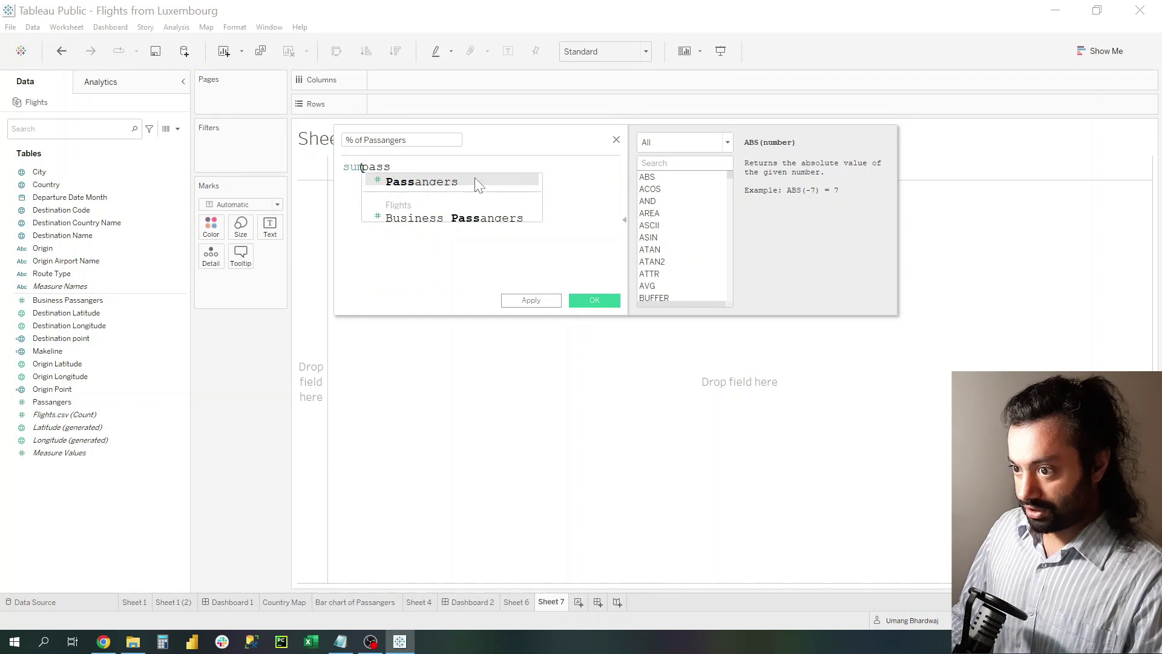
key(Return)
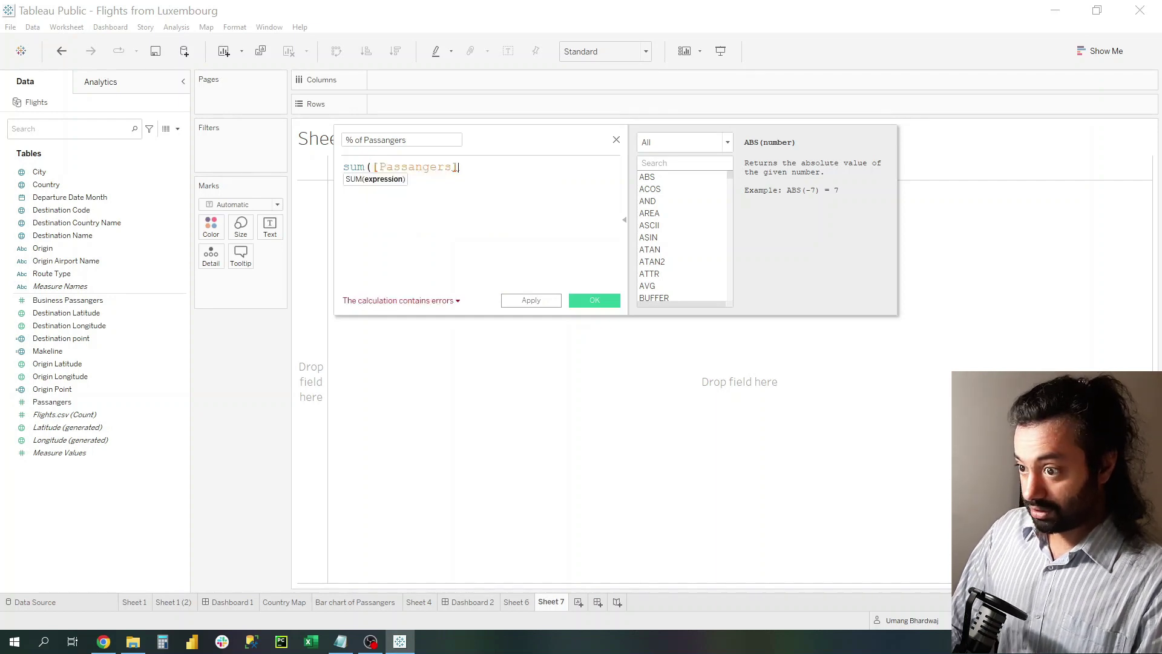
text()/)
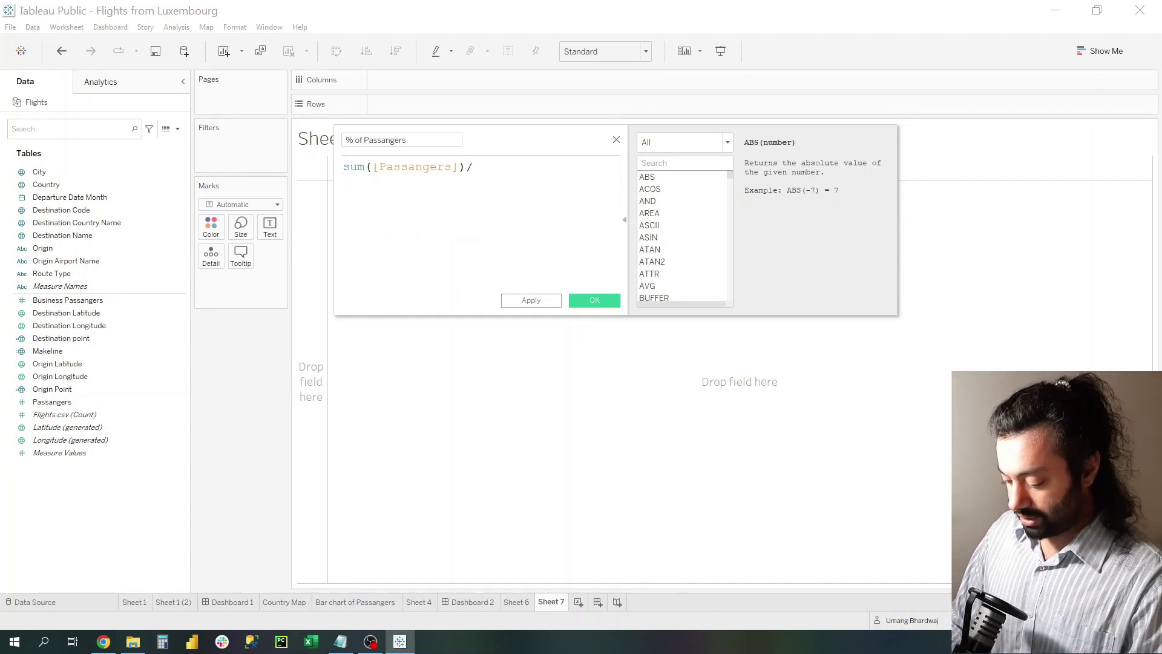
text(max)
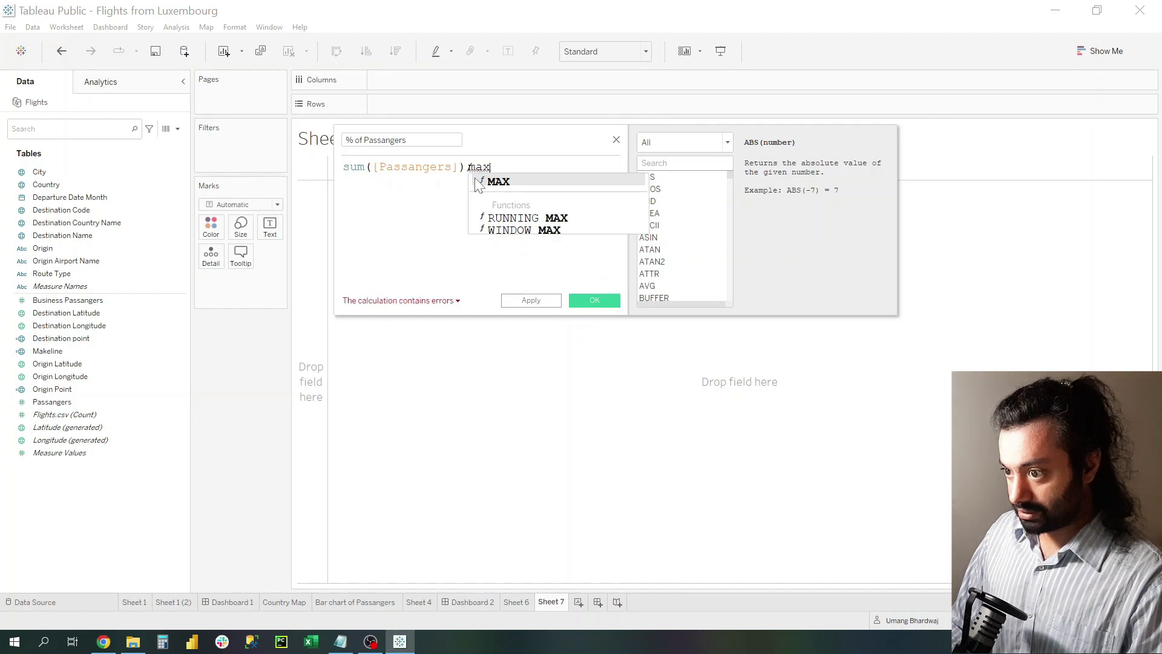
key(Return)
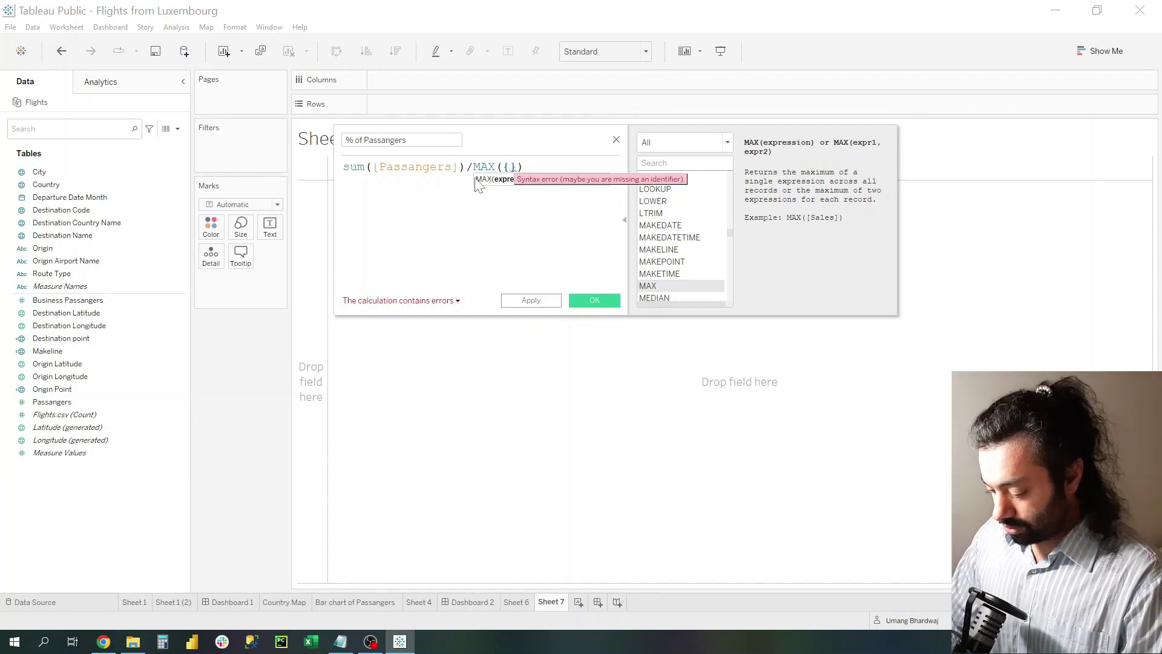
text(SU)
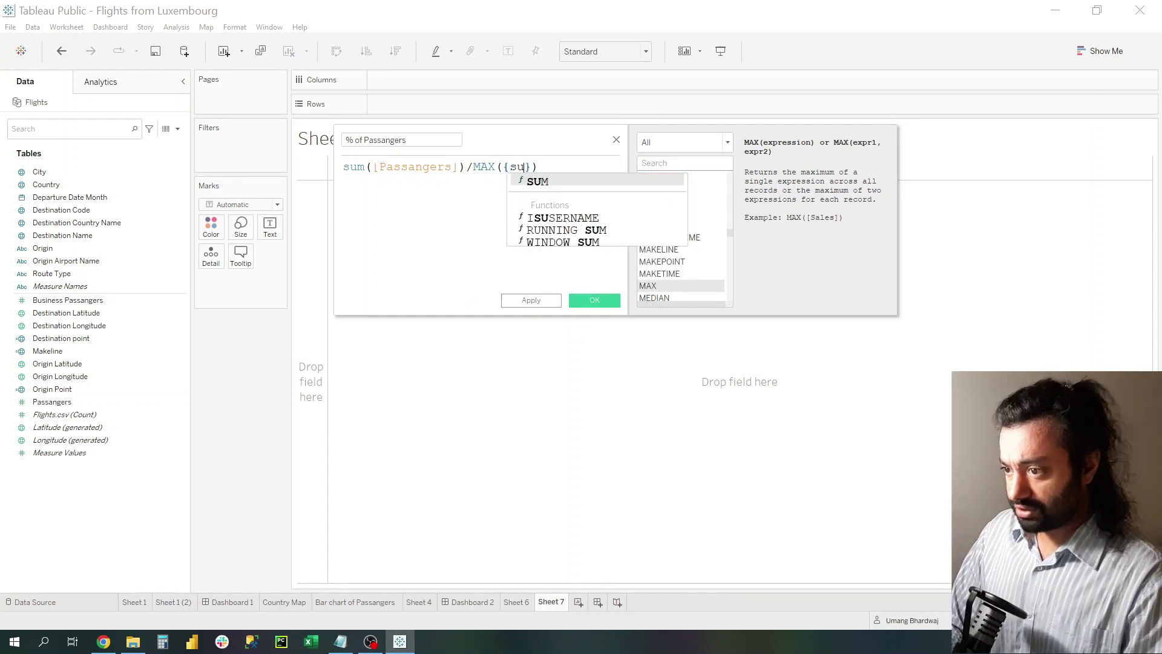
text(M)
key(Return)
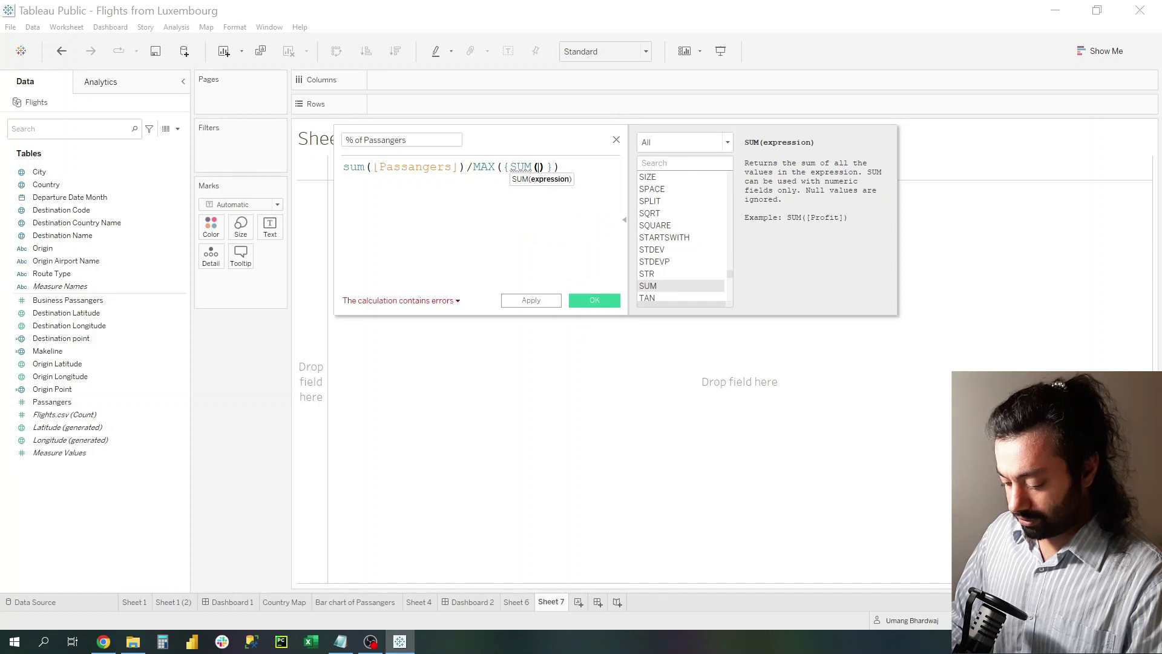
text([)
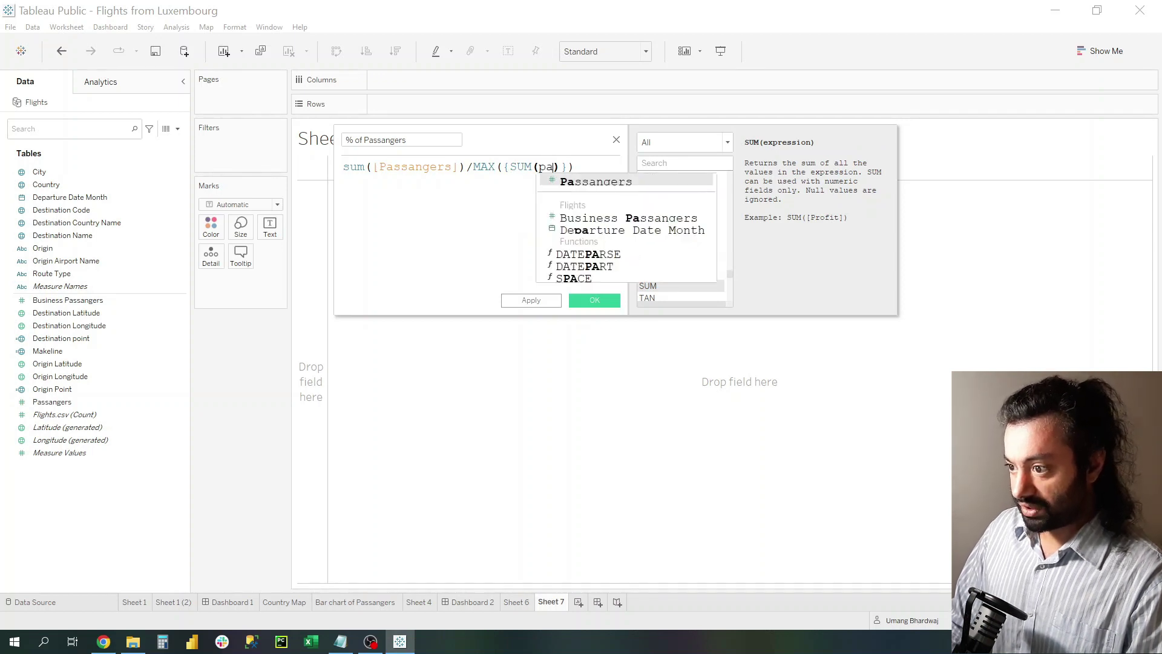
text(Pa)
key(Return)
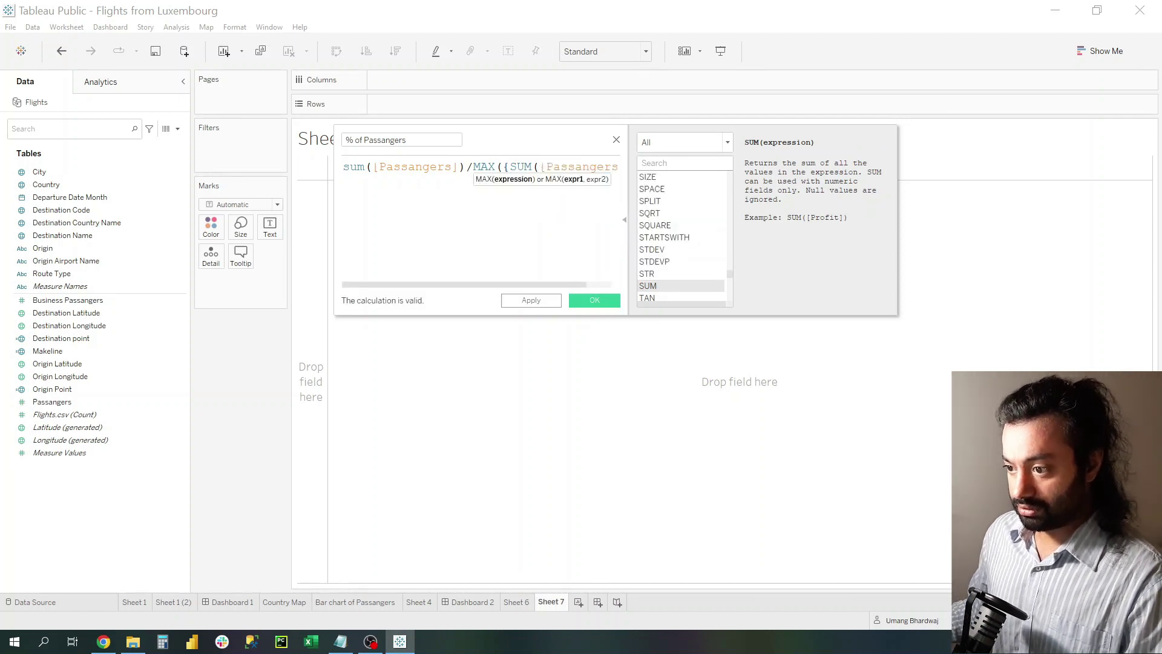
drag(563, 284, 591, 285)
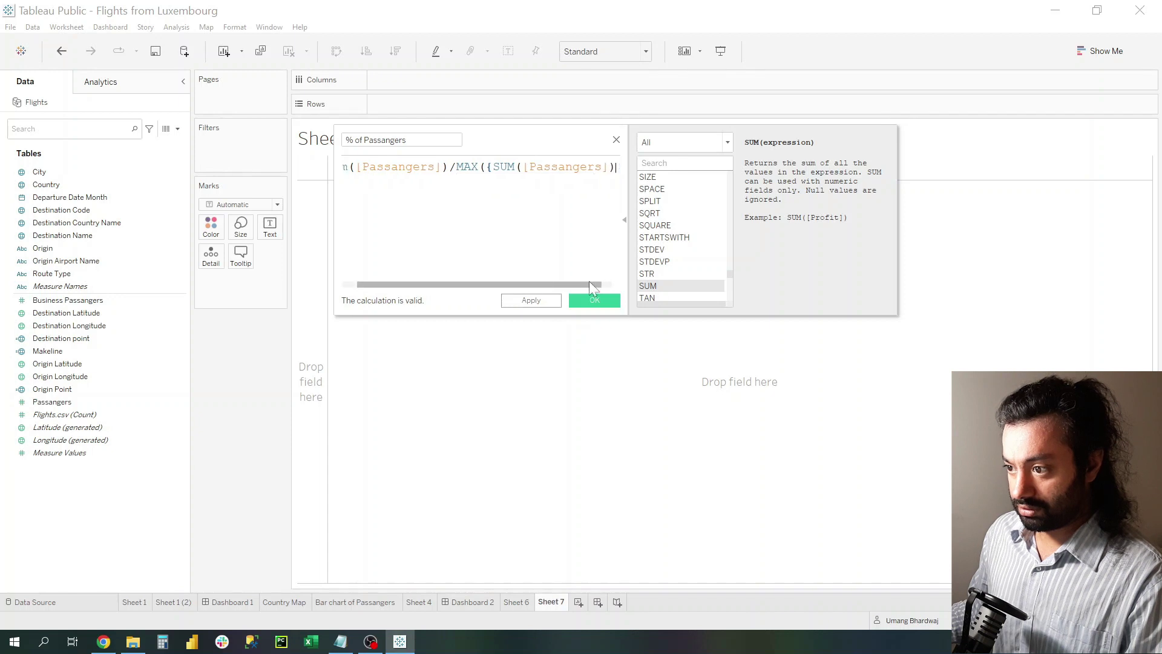
click(544, 299)
drag(515, 130, 670, 167)
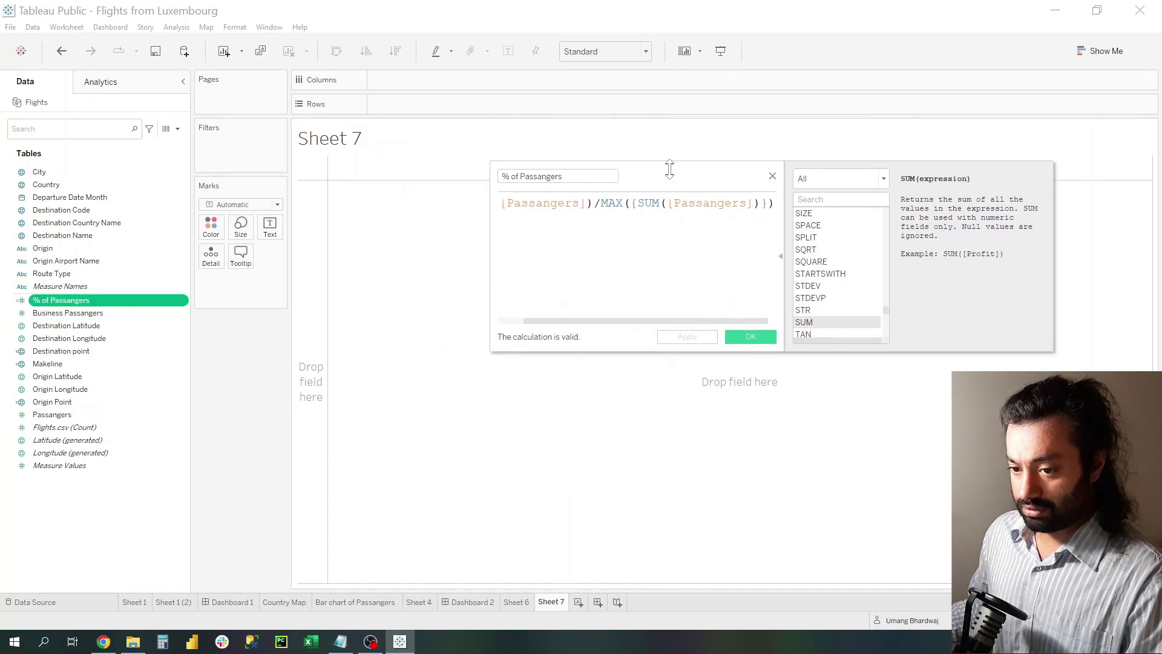
Show % of Passangers as text on the sheet, formatted as a percentage (100.00%).
click(750, 336)
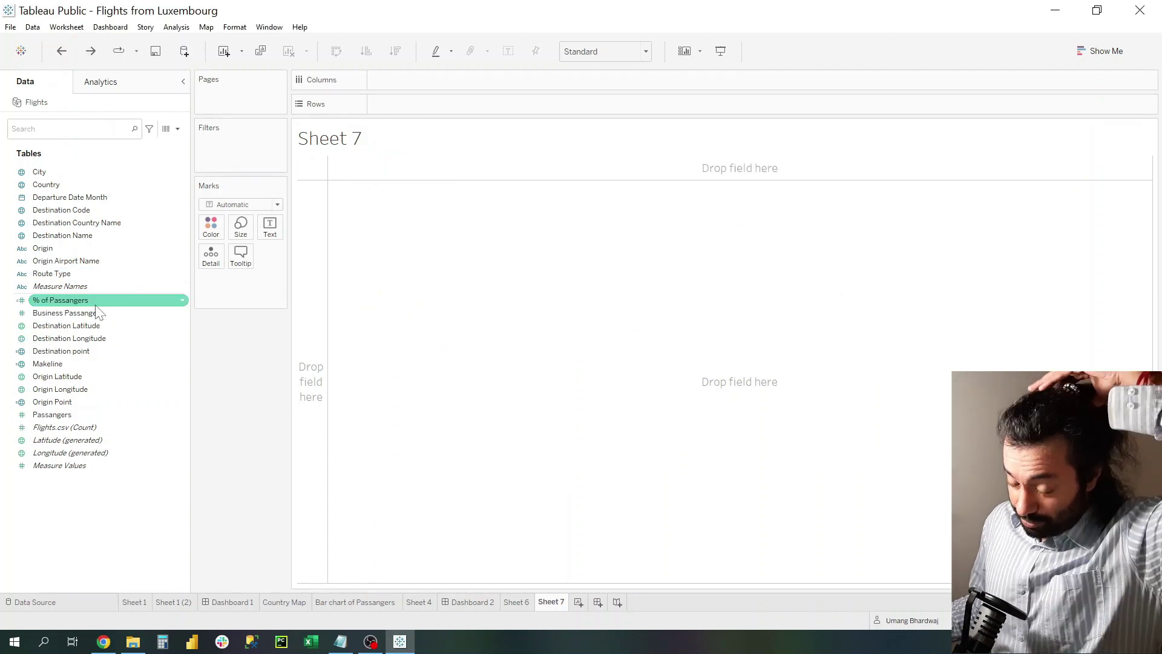
drag(95, 307, 276, 229)
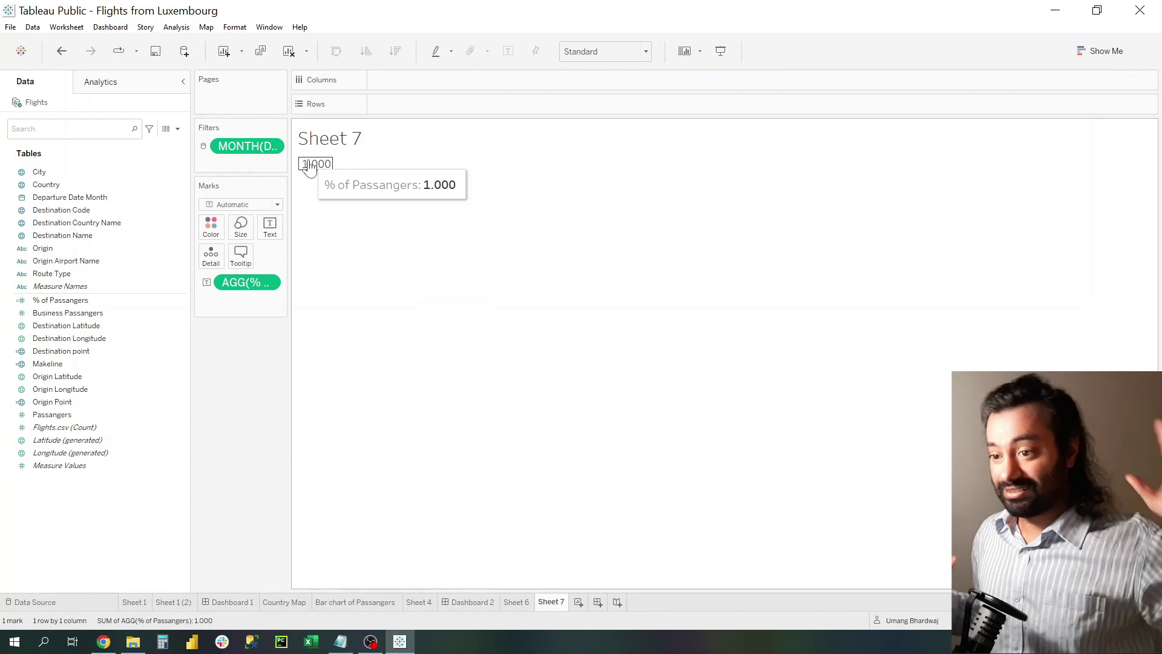
right_click(309, 169)
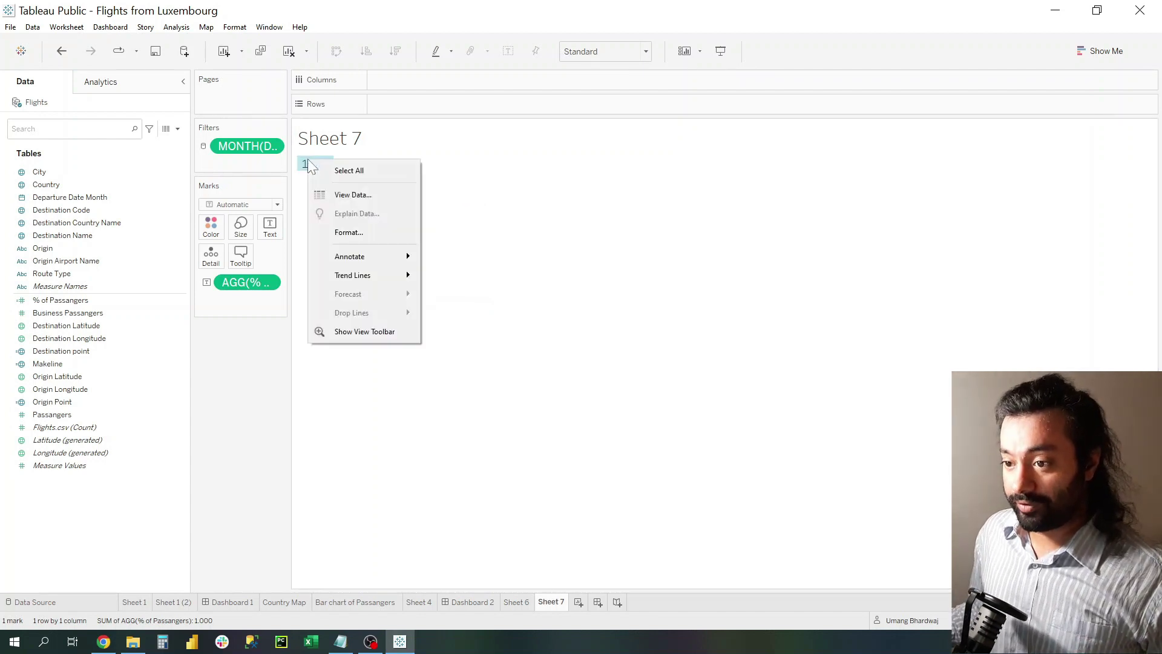
click(389, 232)
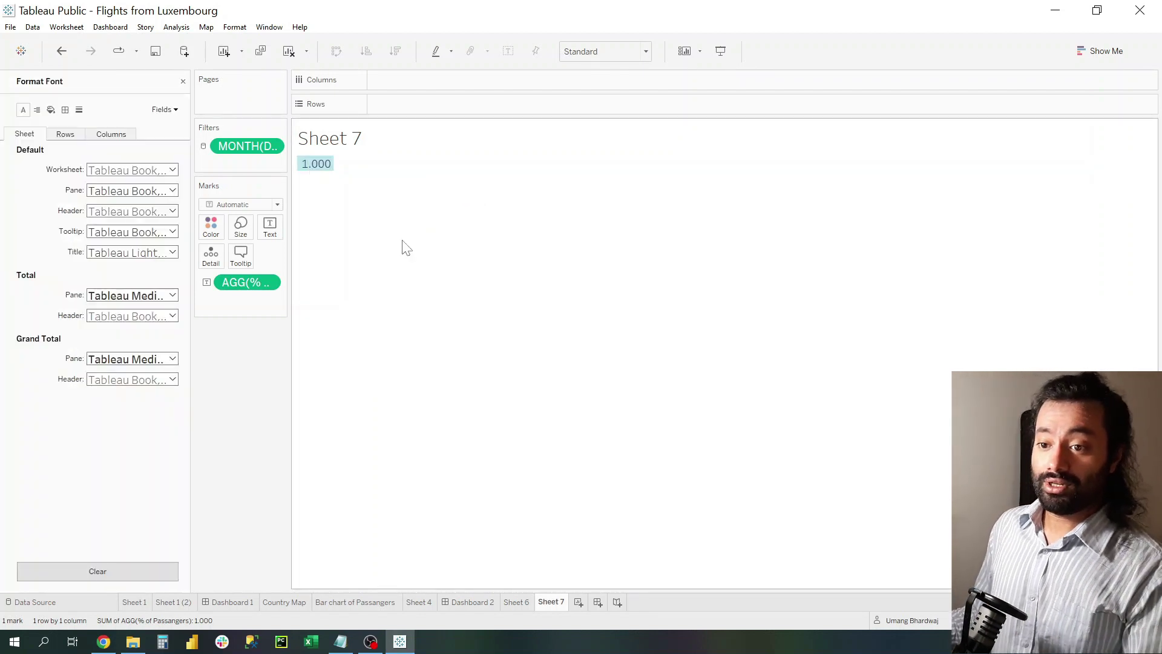
click(165, 109)
click(179, 127)
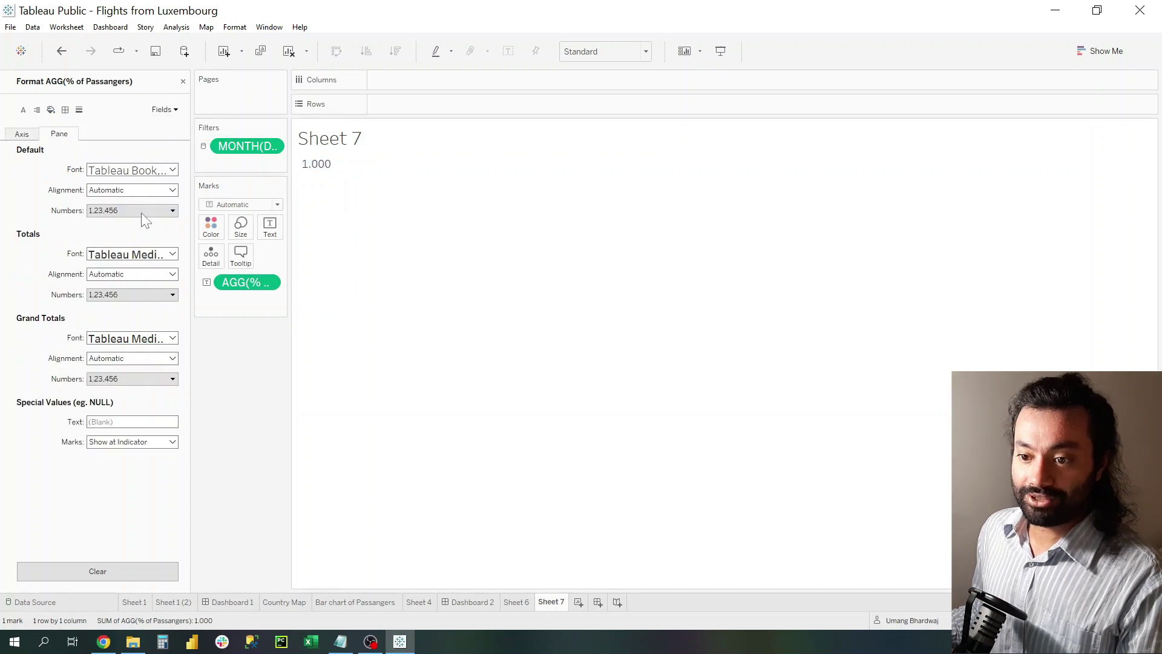
click(145, 211)
mouse_move(316, 164)
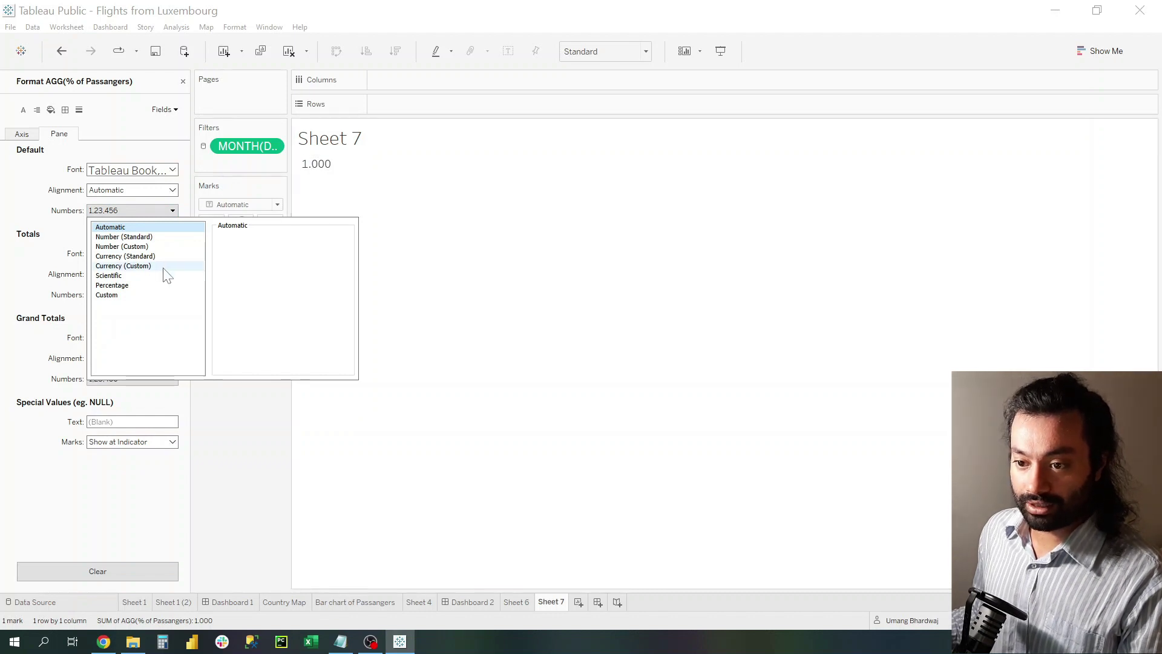
click(140, 287)
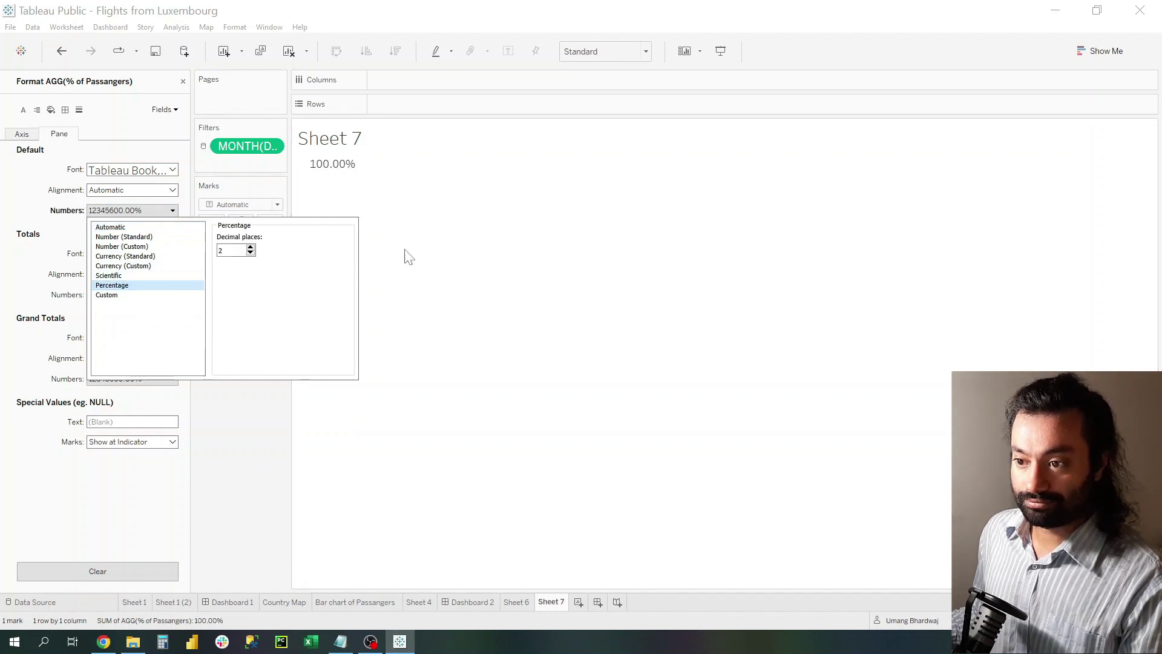
click(469, 265)
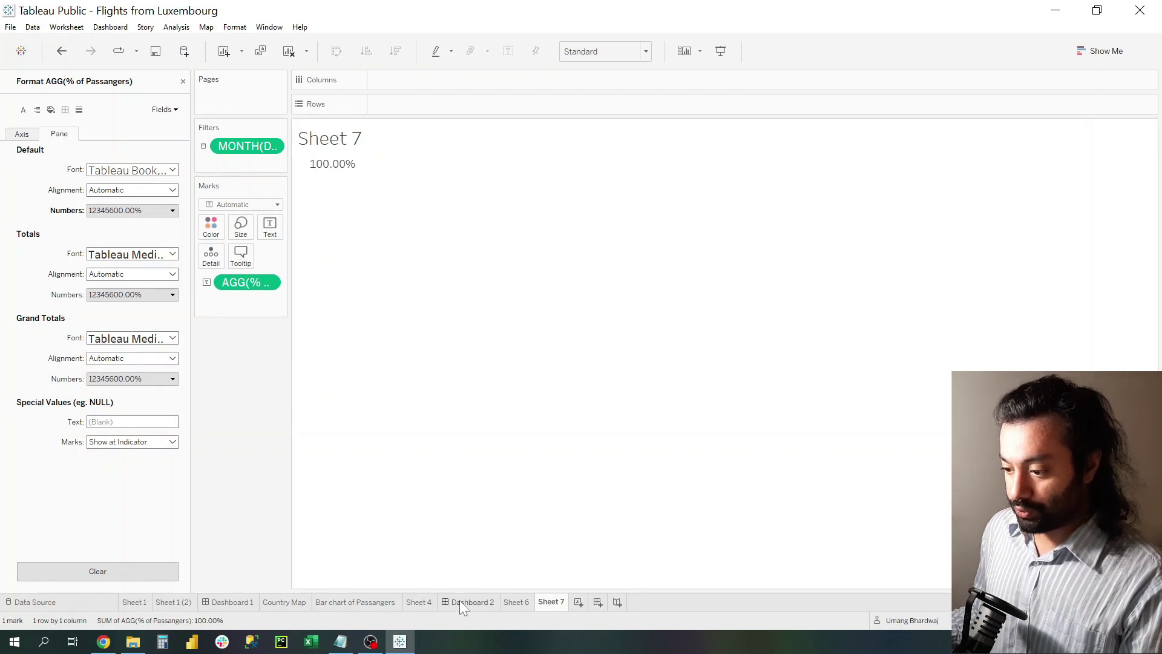
Rename Sheet 7 to '% of passangers' and return to Dashboard 2.
double_click(550, 602)
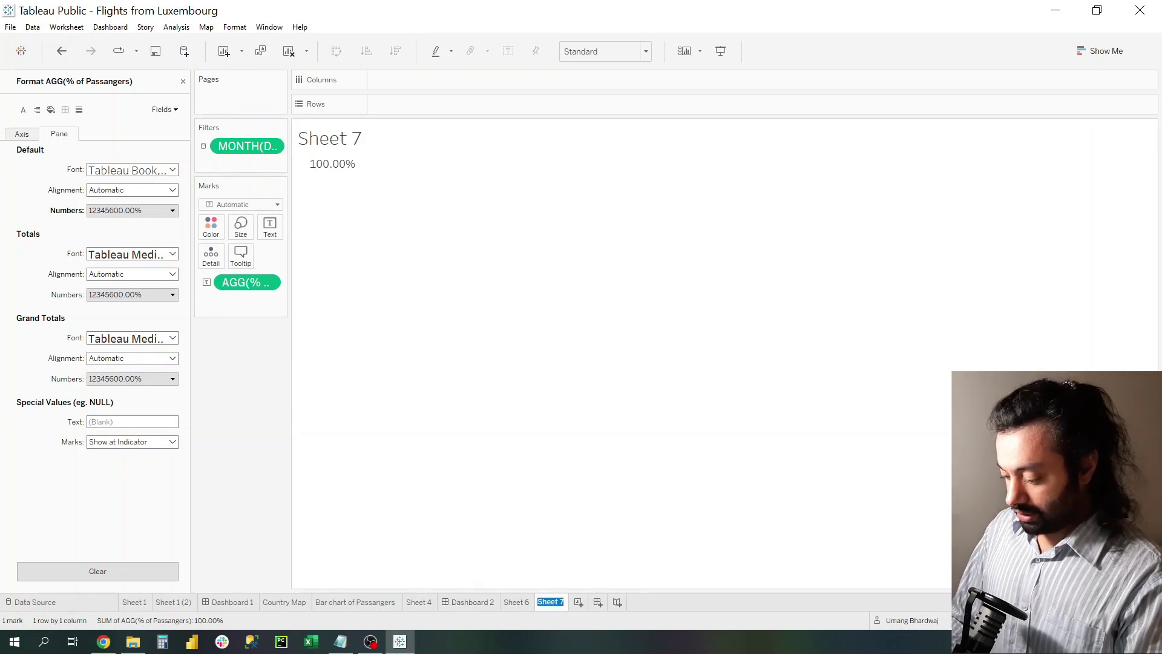
text(% of)
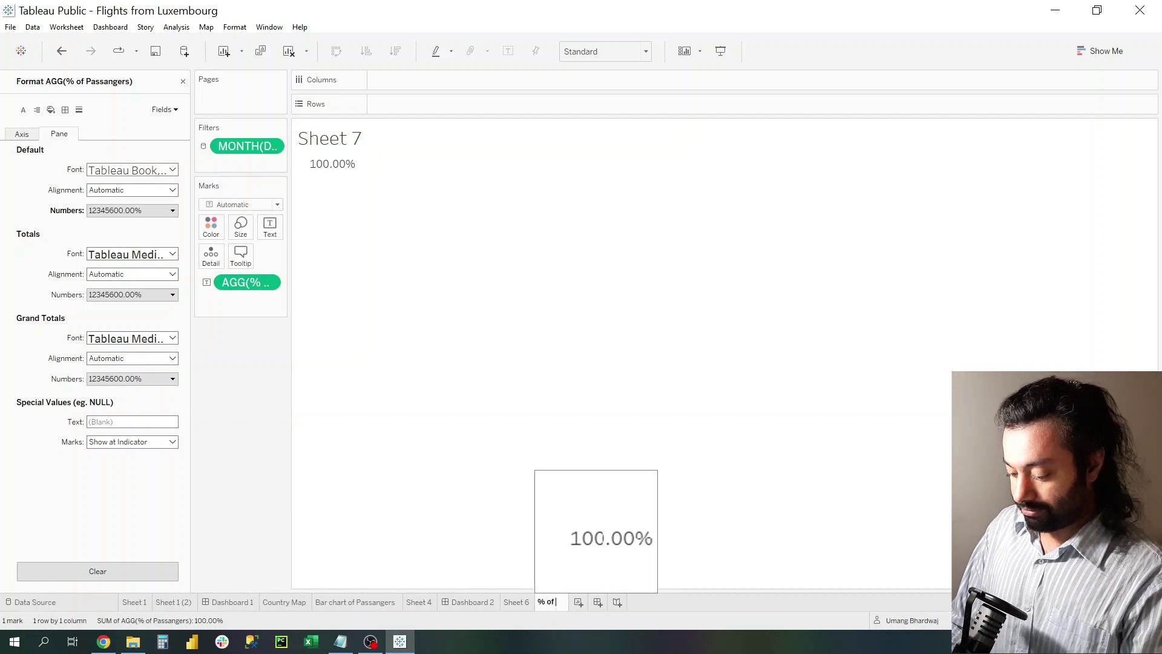
text(angers)
key(Return)
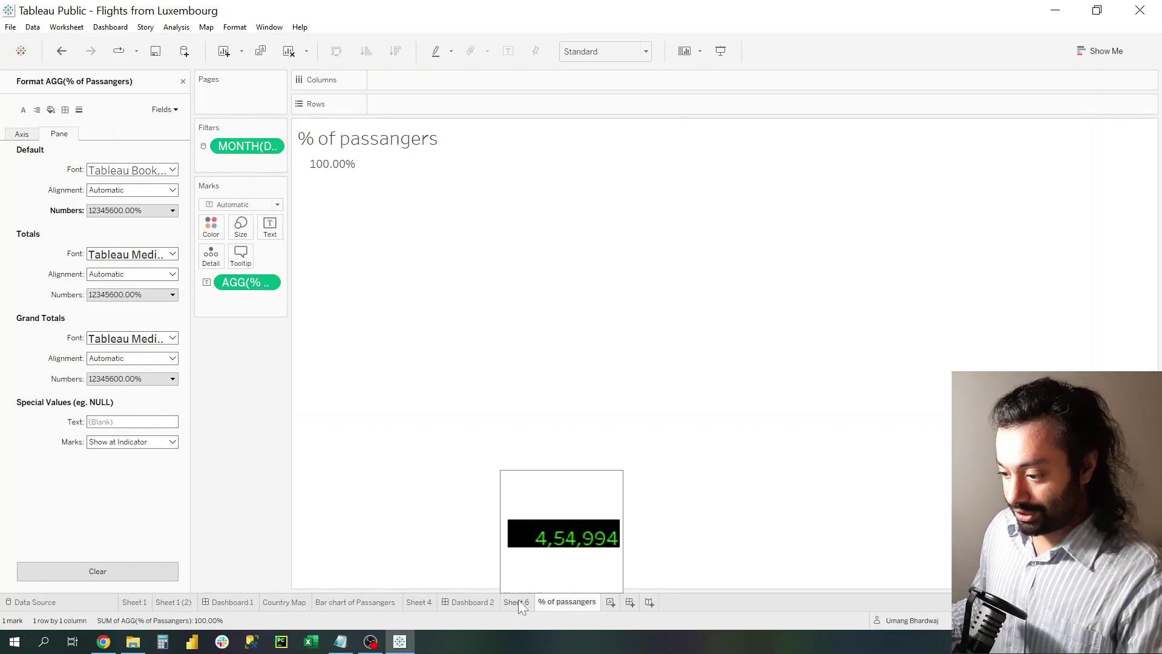
click(463, 601)
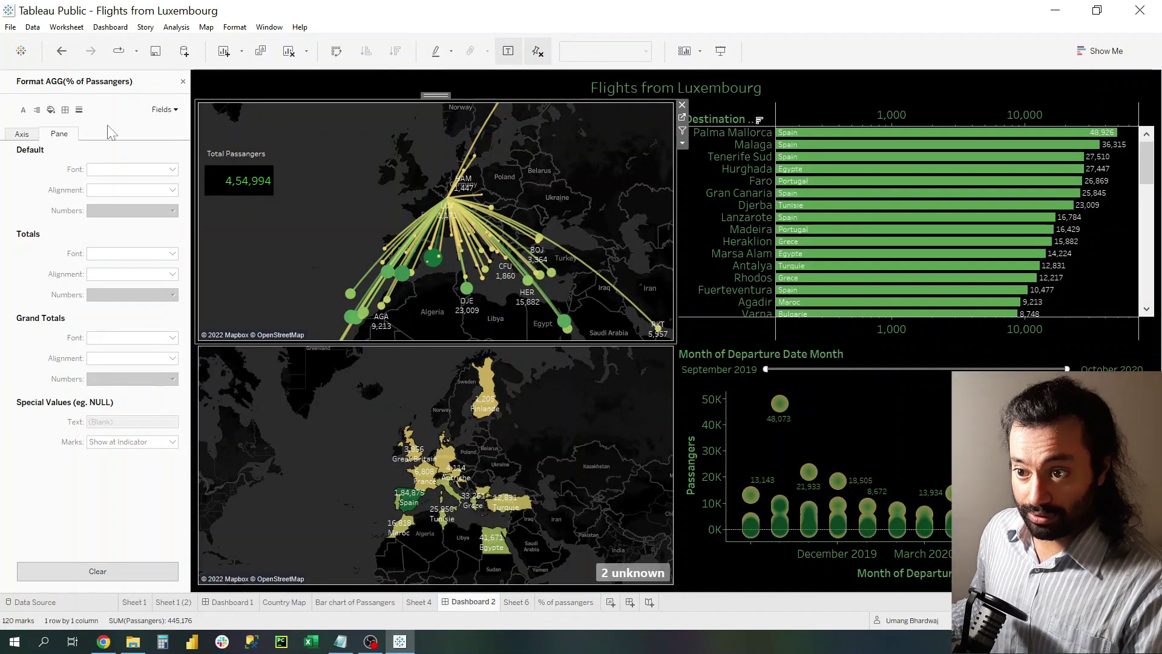
Add the % of passangers sheet as a floating box over the route map.
click(182, 81)
mouse_move(40, 322)
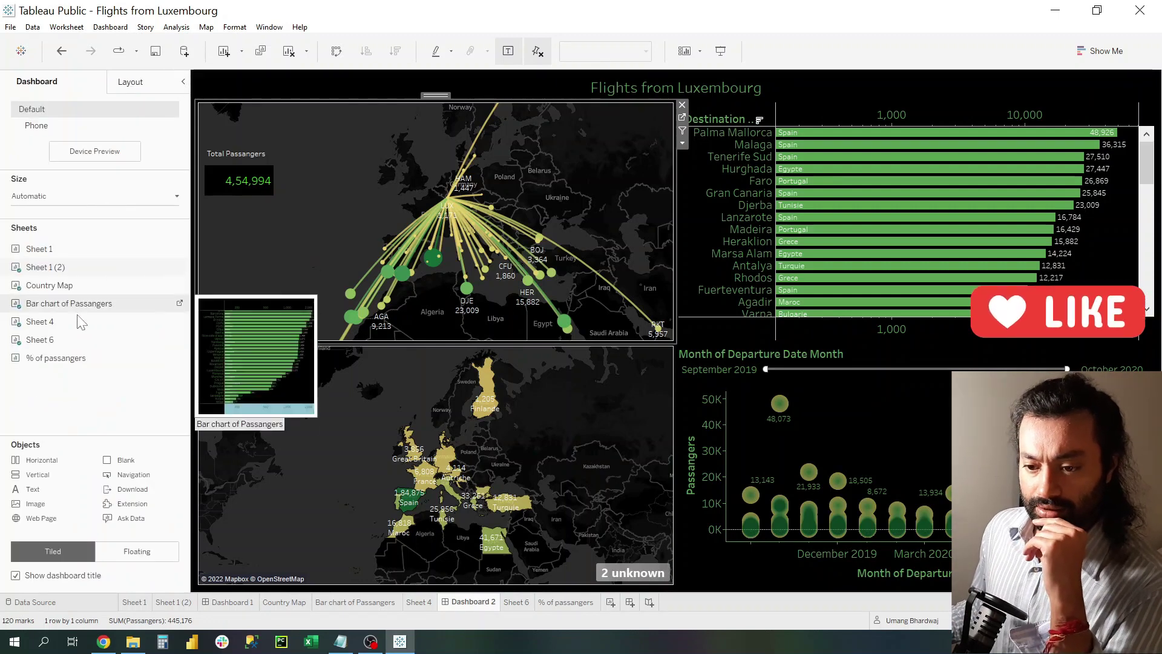
mouse_move(57, 358)
mouse_down()
mouse_move(335, 251)
mouse_move(350, 149)
mouse_up()
click(442, 142)
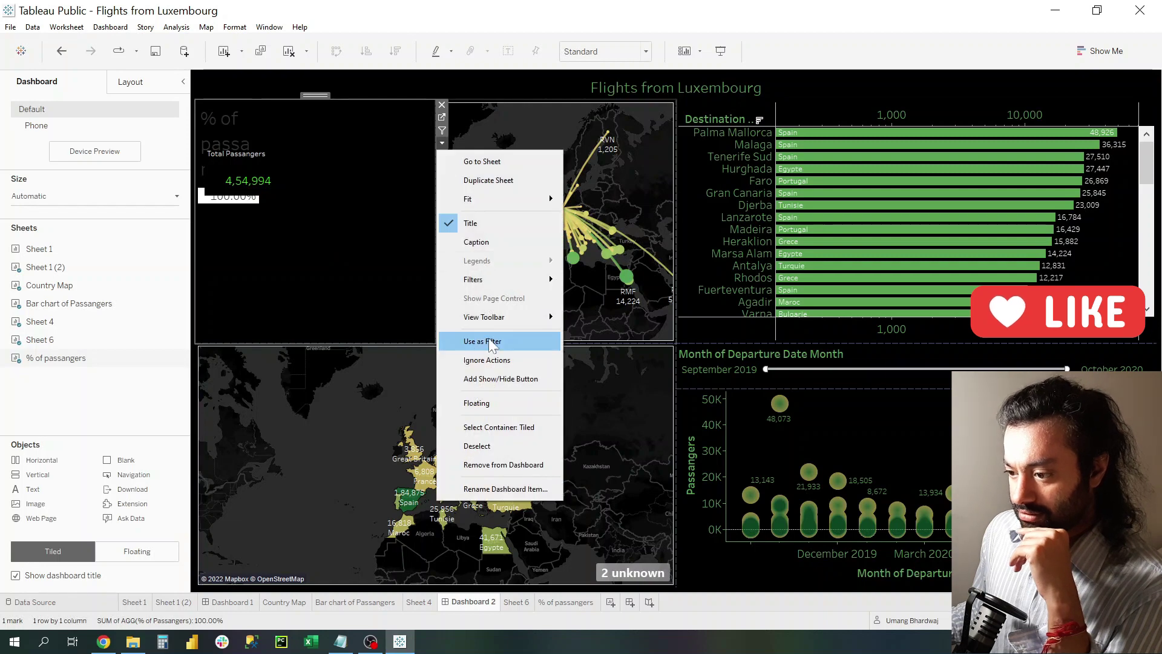
click(490, 403)
mouse_move(325, 119)
mouse_down()
mouse_move(327, 279)
mouse_move(322, 213)
mouse_up()
Set the percentage box title to size 6 white text.
double_click(245, 255)
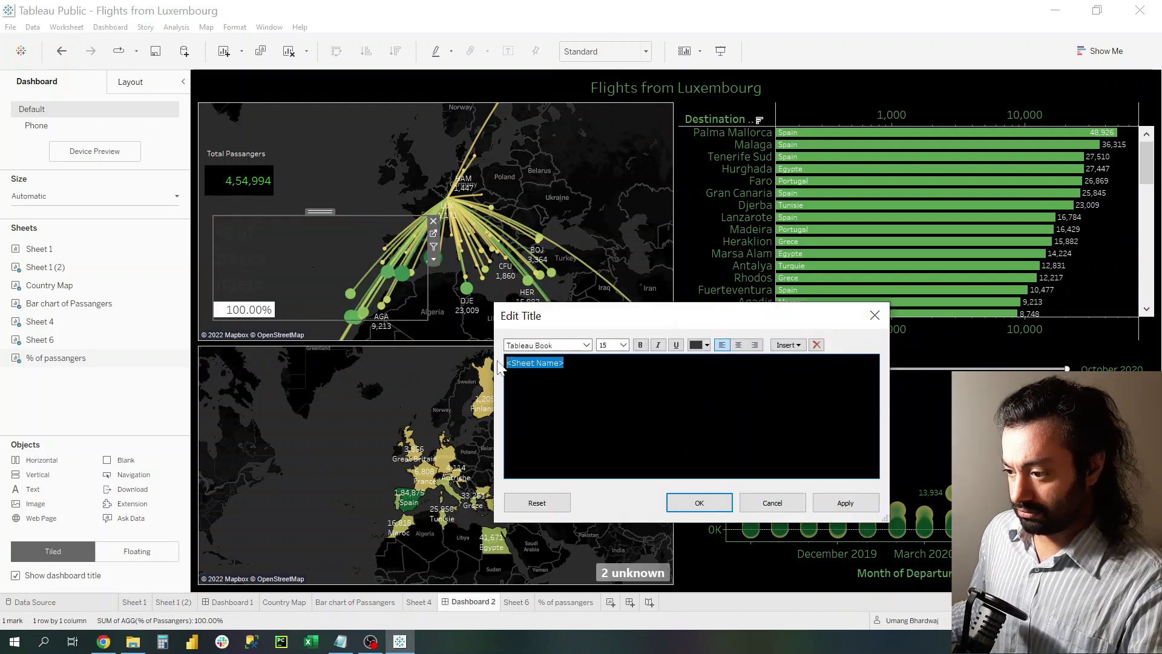
click(625, 348)
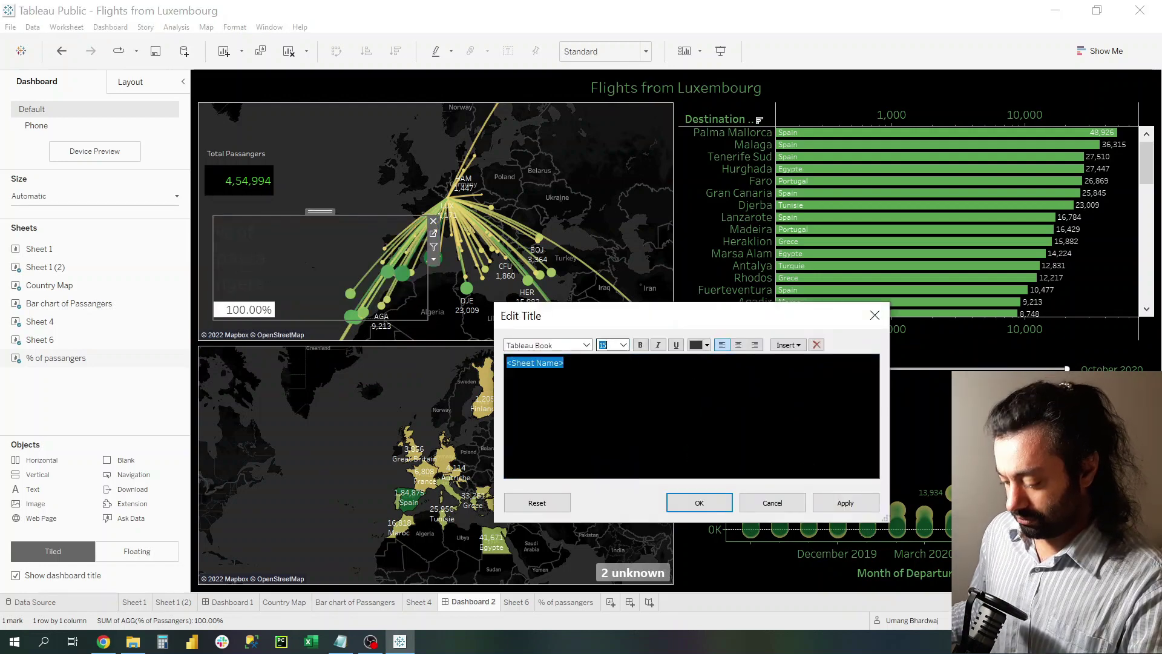
click(706, 345)
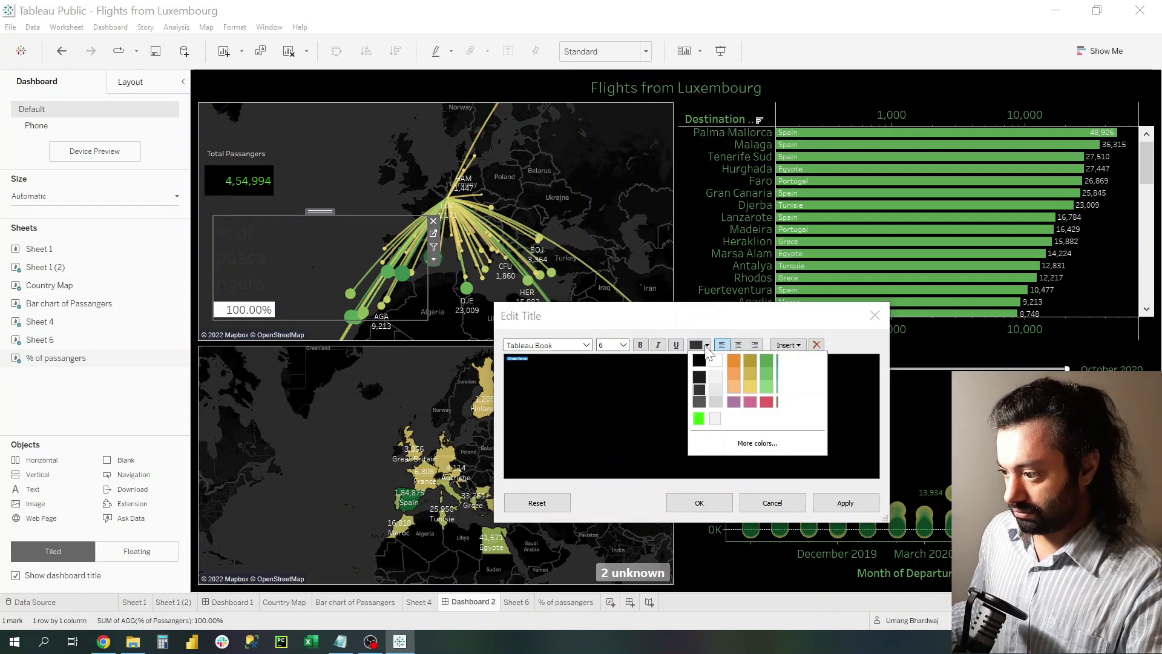
click(698, 357)
click(845, 506)
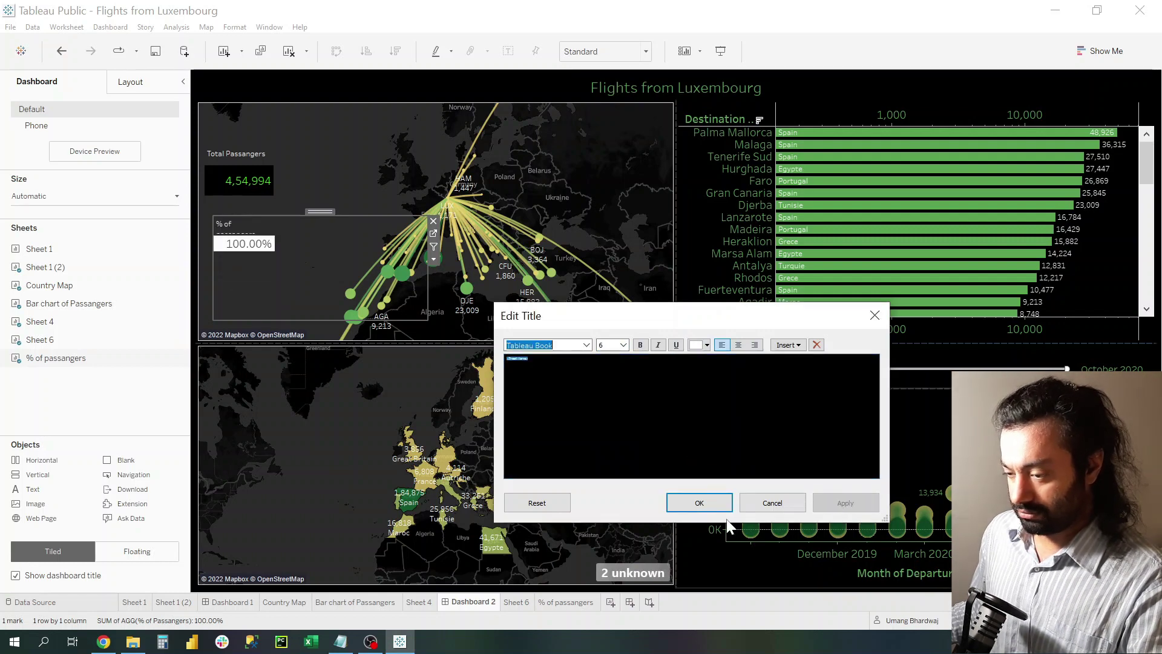
click(713, 506)
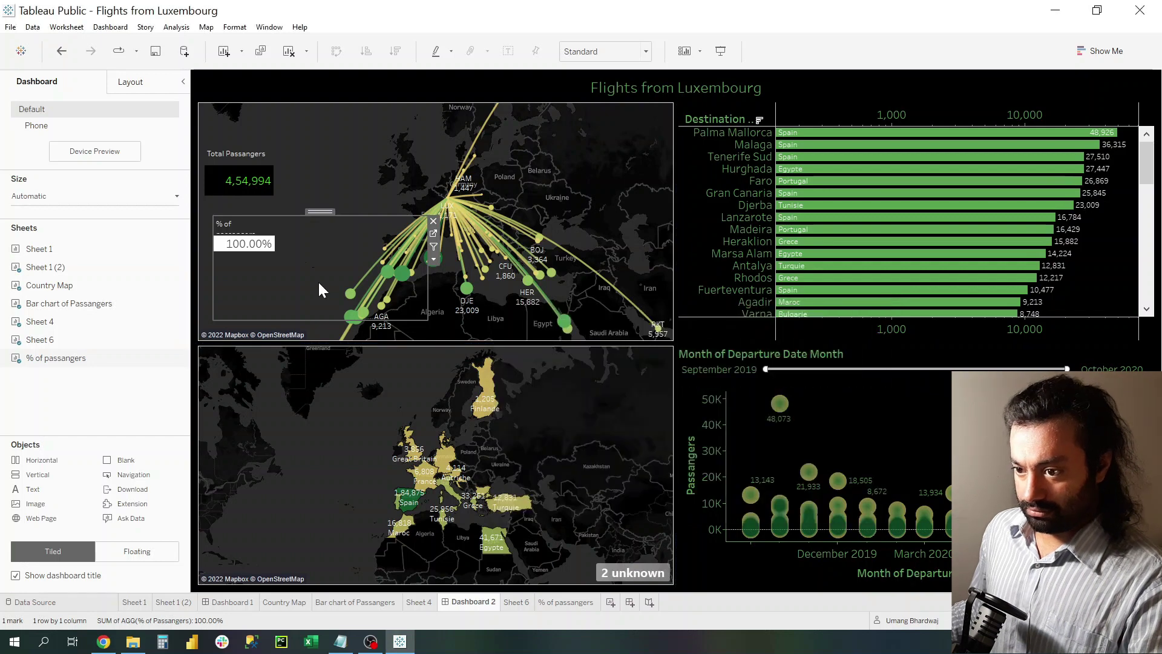
Fit the percentage sheet to Entire View and give it a black background.
right_click(430, 266)
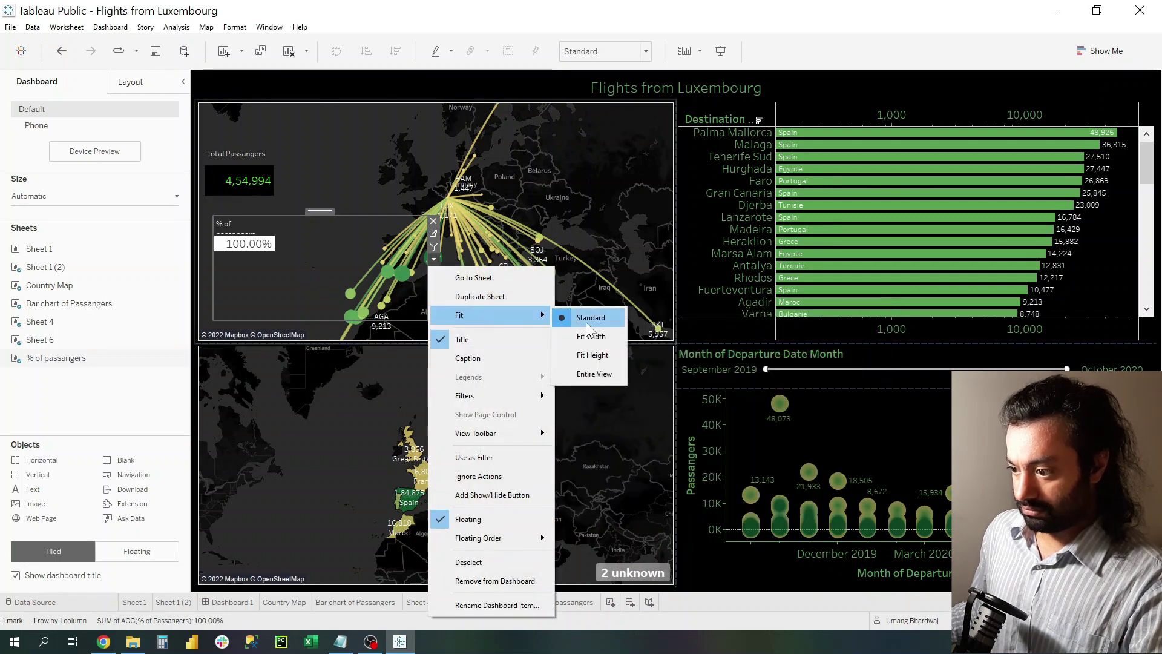
click(588, 373)
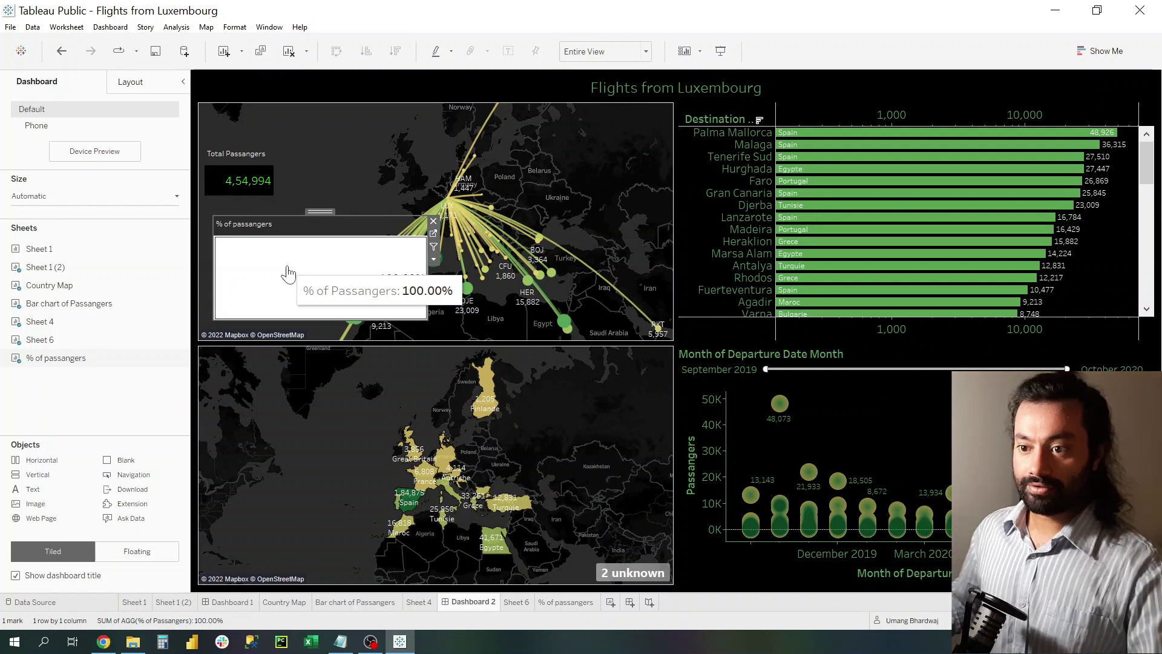
click(306, 277)
right_click(307, 272)
click(337, 350)
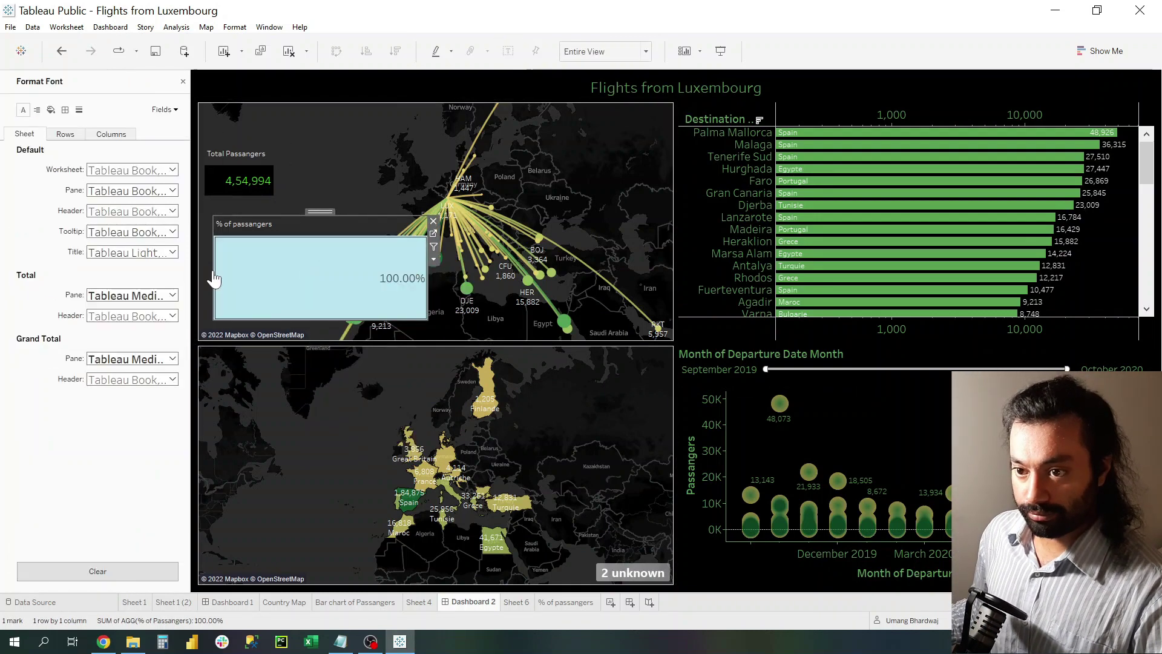
click(51, 110)
click(128, 169)
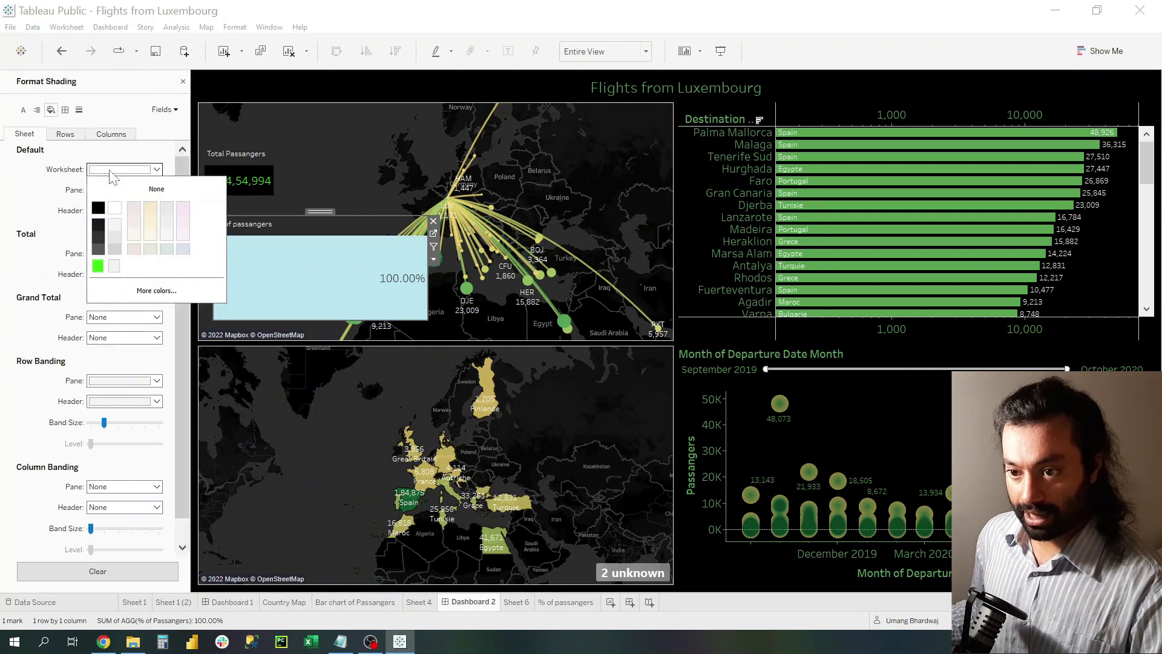
click(46, 239)
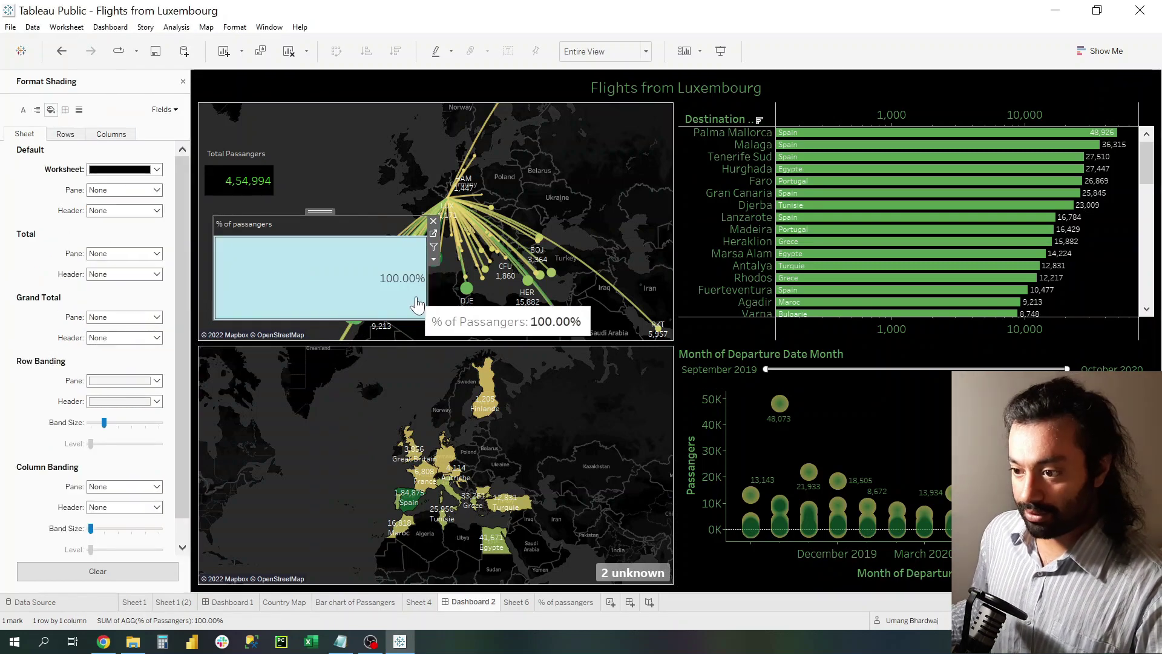
Colour the percentage value bright green and shrink the card narrower and shorter.
click(177, 126)
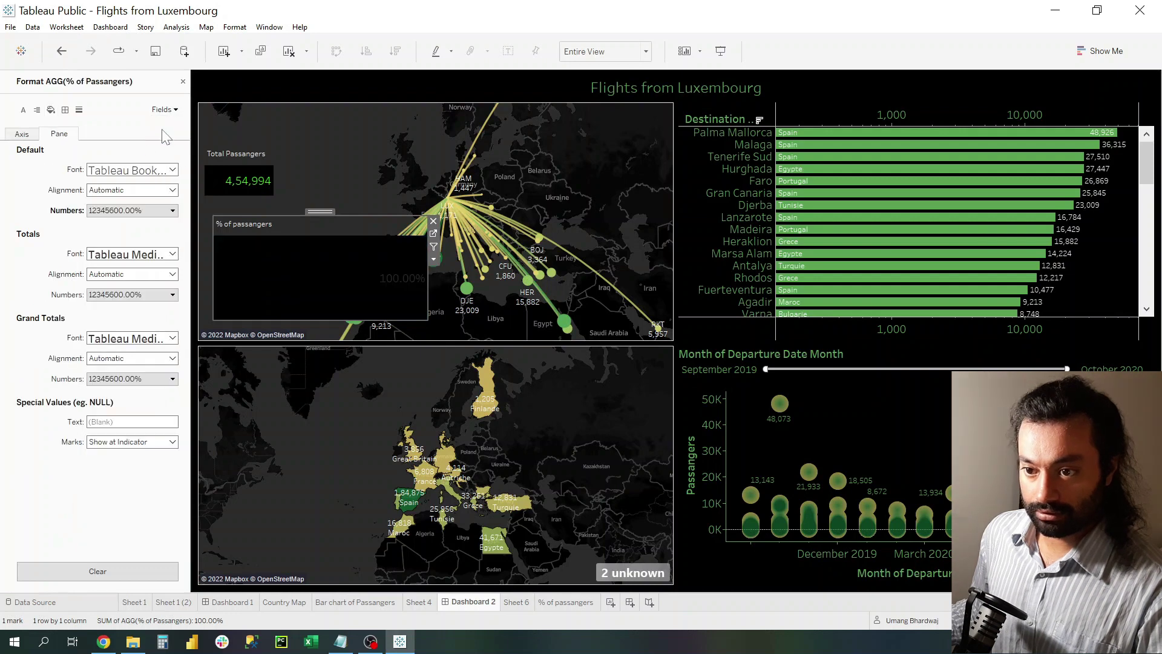
click(132, 170)
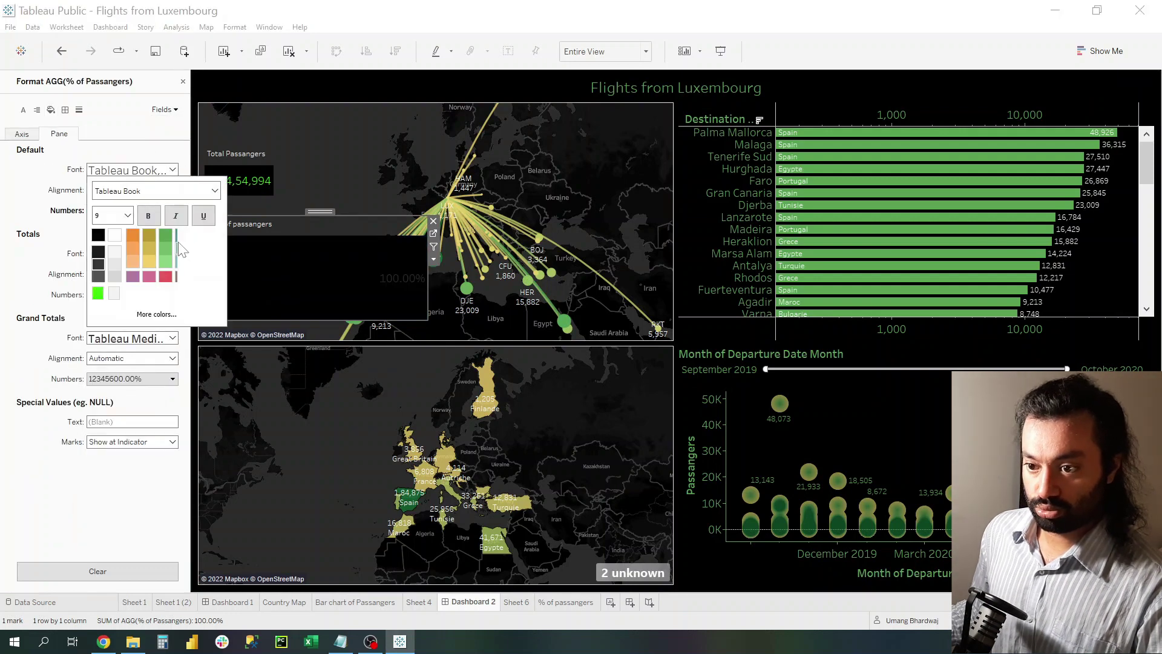
click(167, 237)
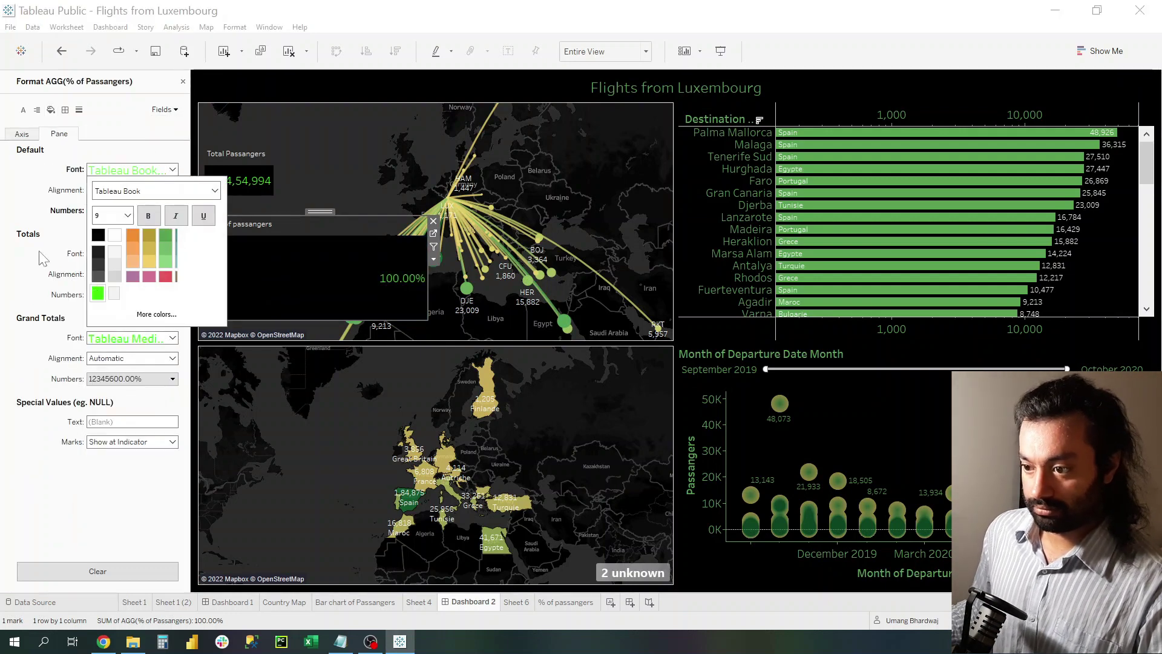
click(97, 294)
drag(426, 292, 284, 280)
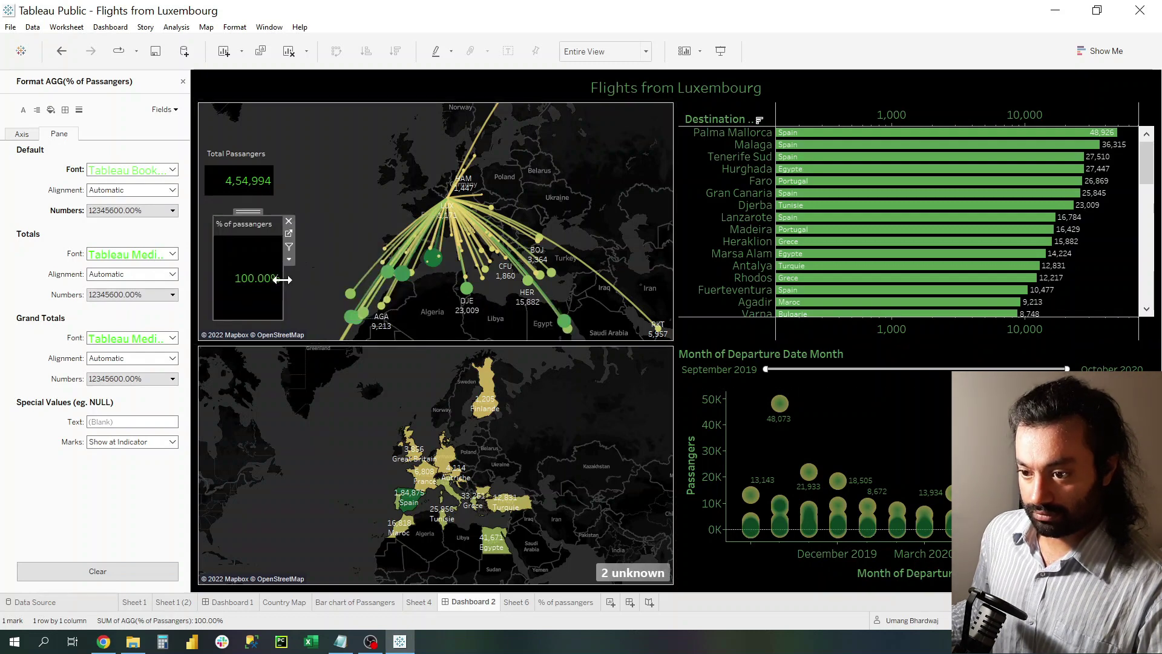
drag(263, 320, 267, 267)
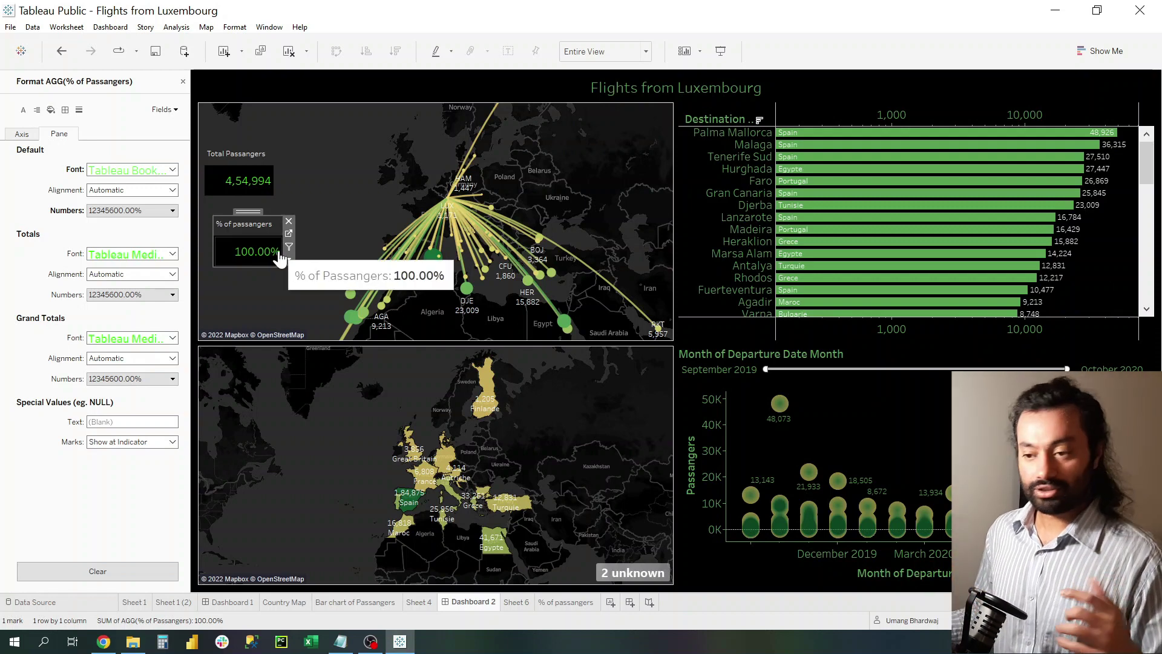
mouse_move(400, 525)
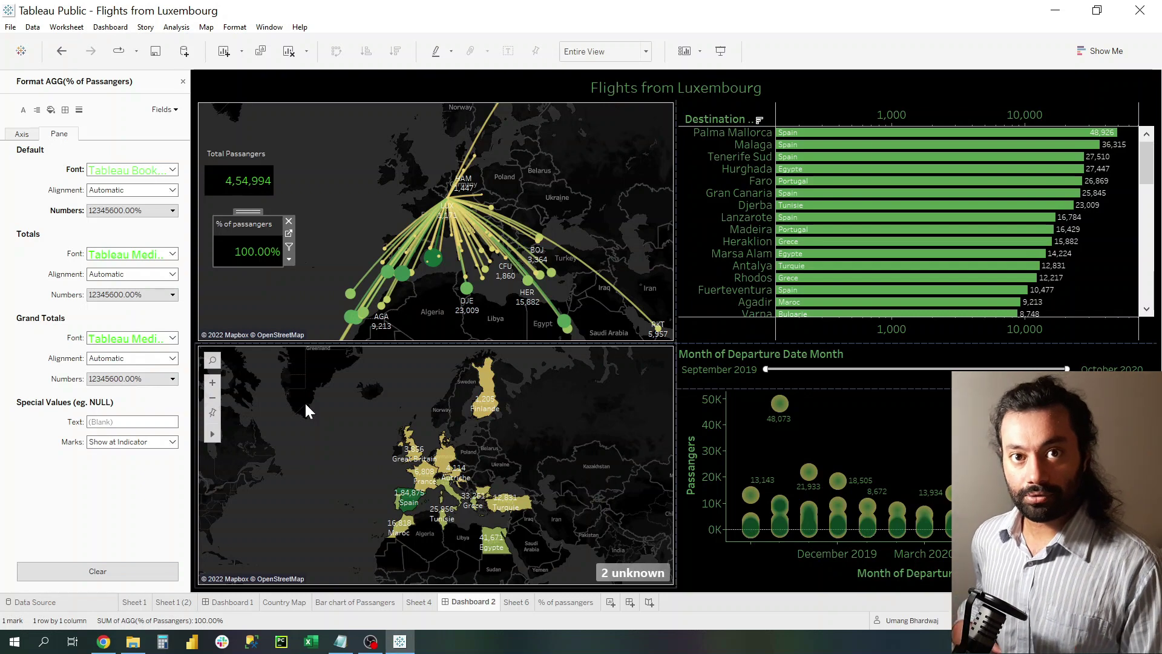
Test country filtering on Spain, France and Great Britain while moving the percentage card under the total.
click(414, 508)
click(411, 500)
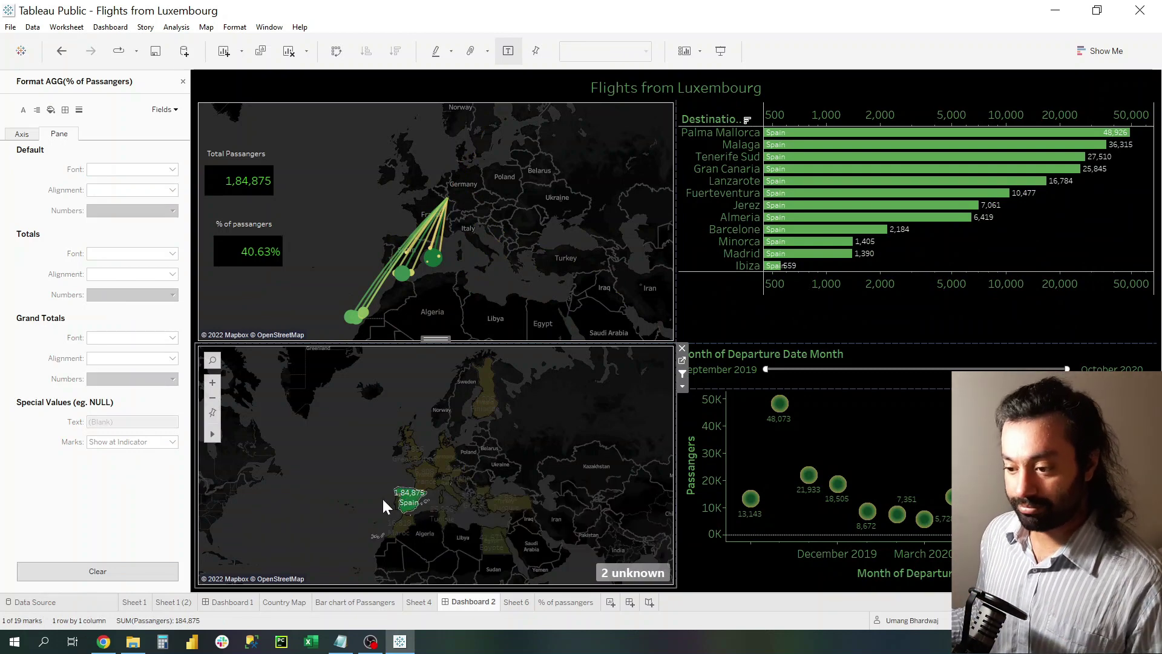
click(427, 486)
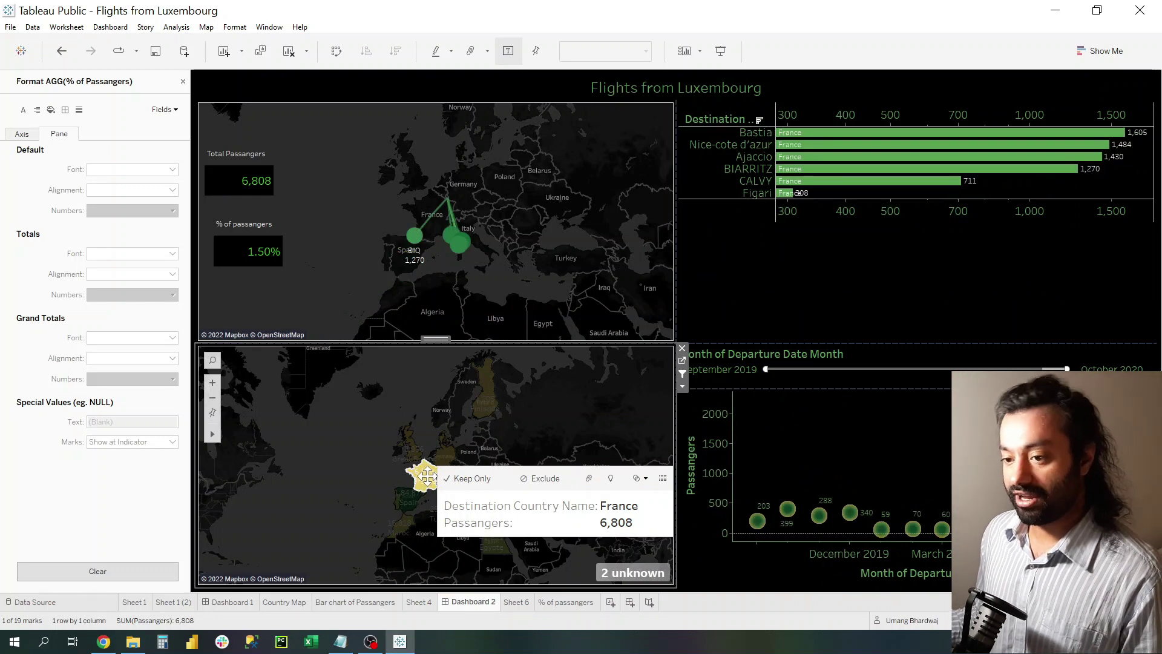
click(251, 212)
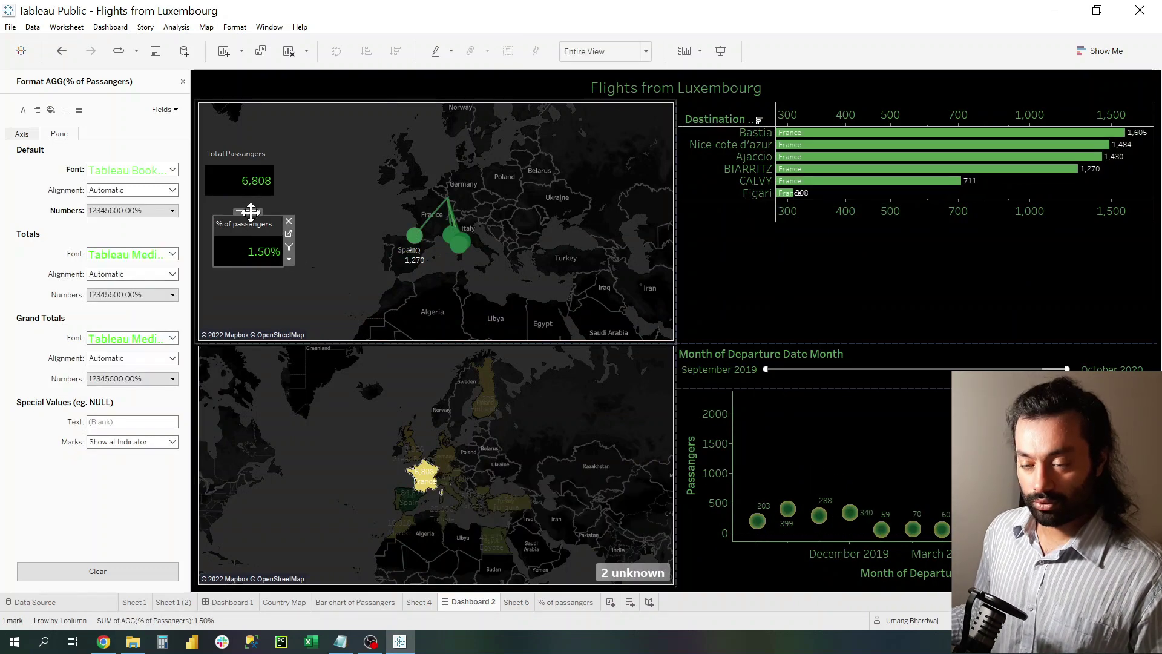
drag(250, 211, 240, 204)
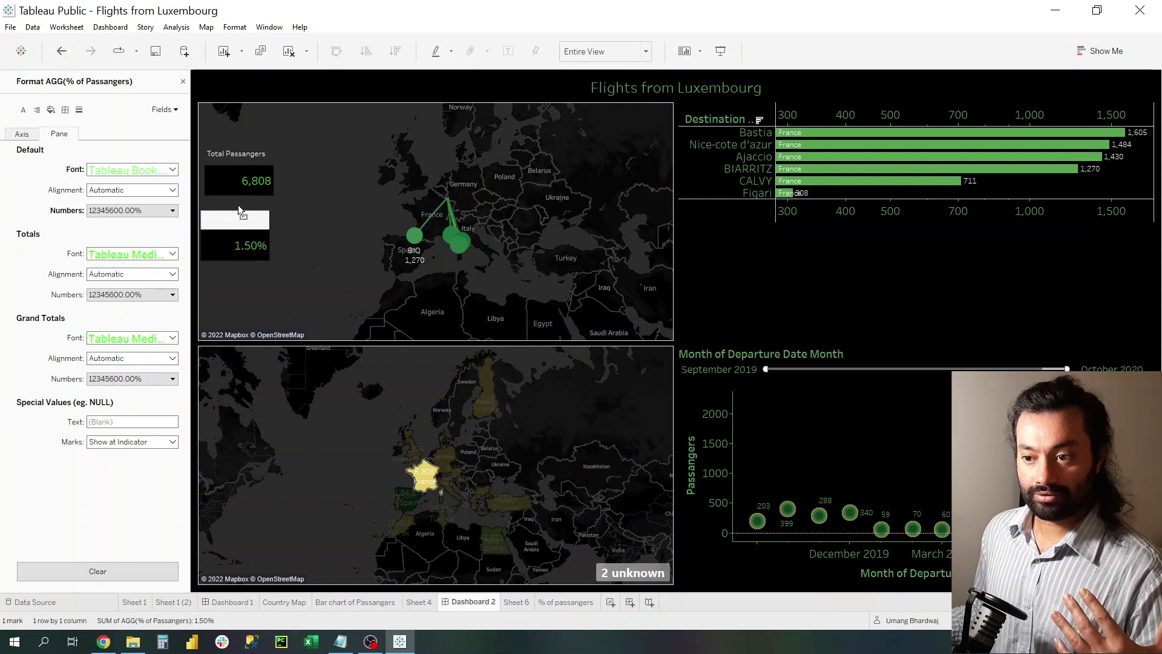
click(285, 304)
mouse_move(411, 442)
click(423, 428)
click(411, 442)
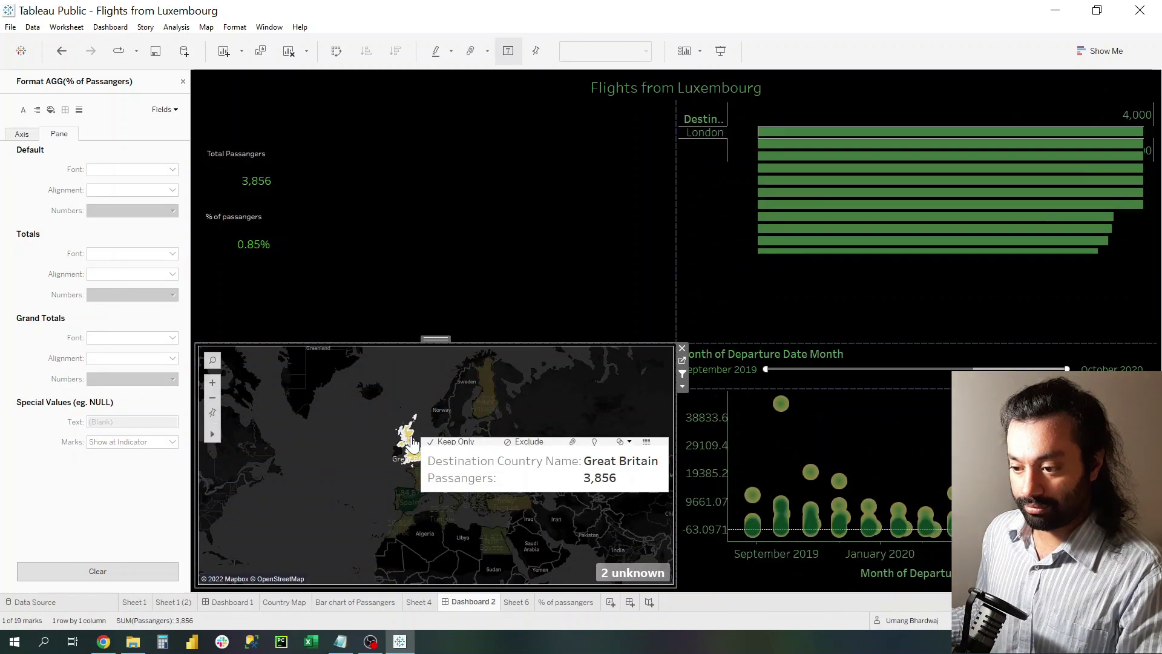
click(410, 443)
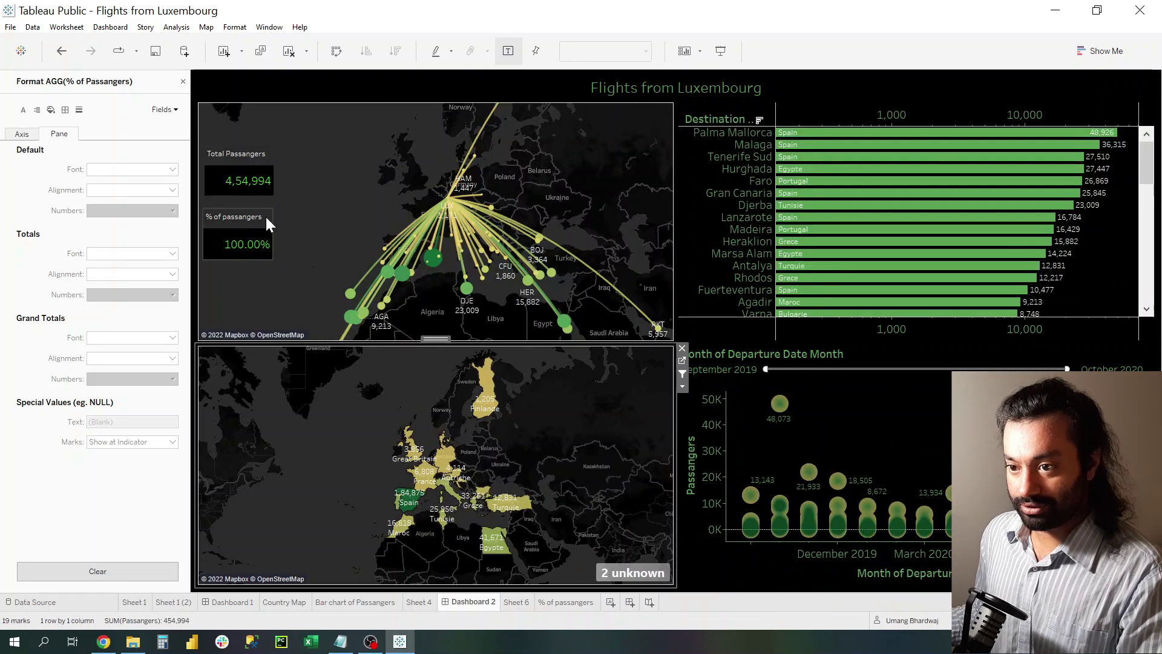
Delete 'Total' from the Total Passangers card title, leaving 'Passangers'.
click(232, 156)
double_click(231, 156)
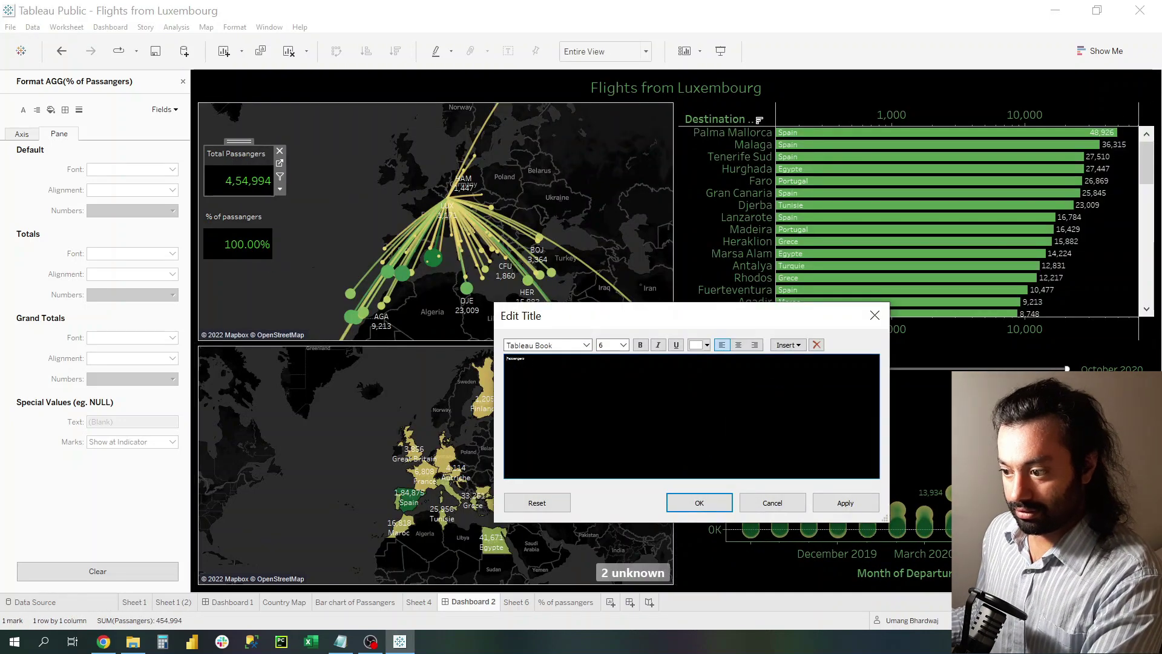
click(712, 504)
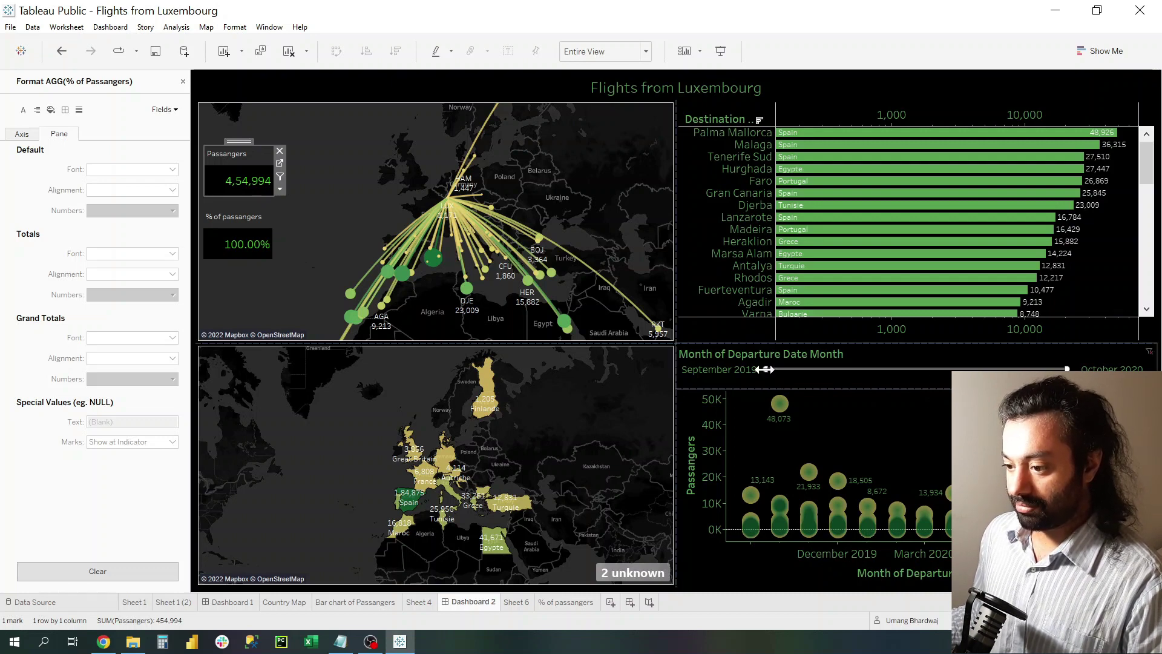
Filter the dashboard by country on the map: Turkey, Finland, Germany, Italy, Greece, ending on Bulgaria.
click(498, 553)
mouse_move(493, 542)
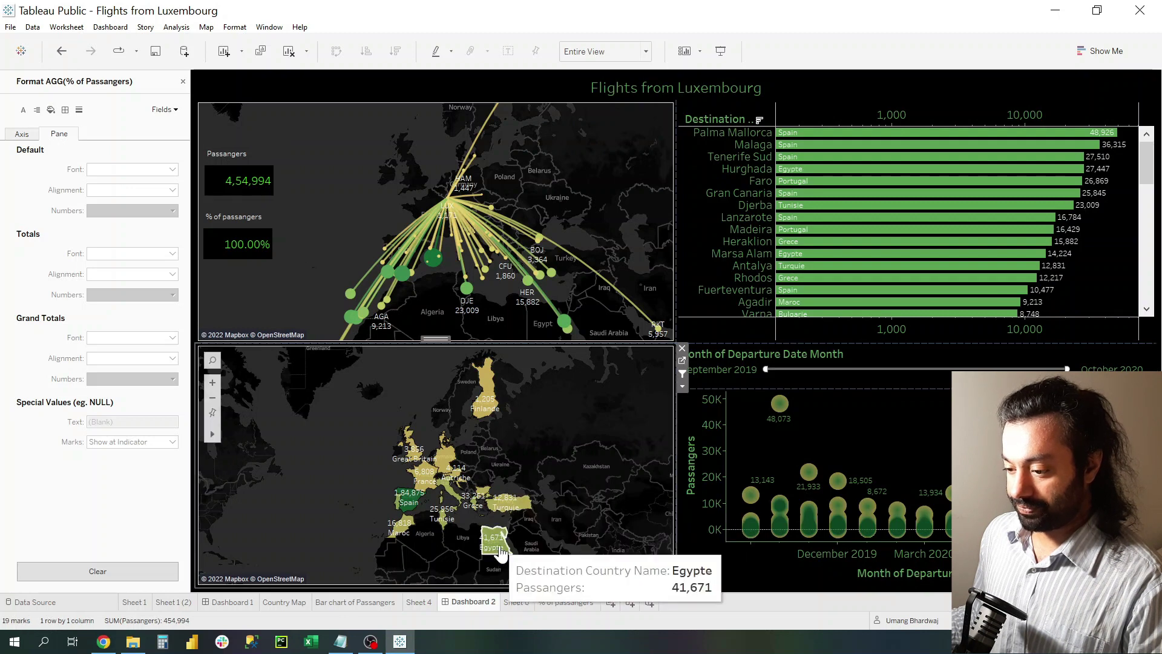
mouse_move(508, 502)
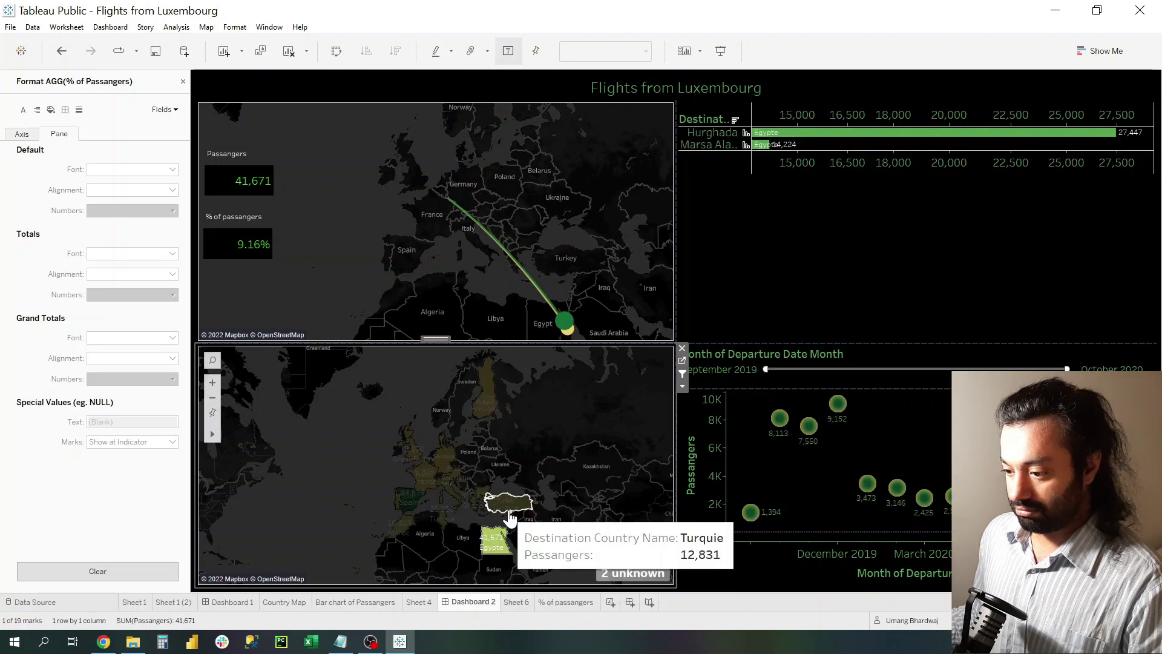
click(513, 514)
mouse_move(486, 399)
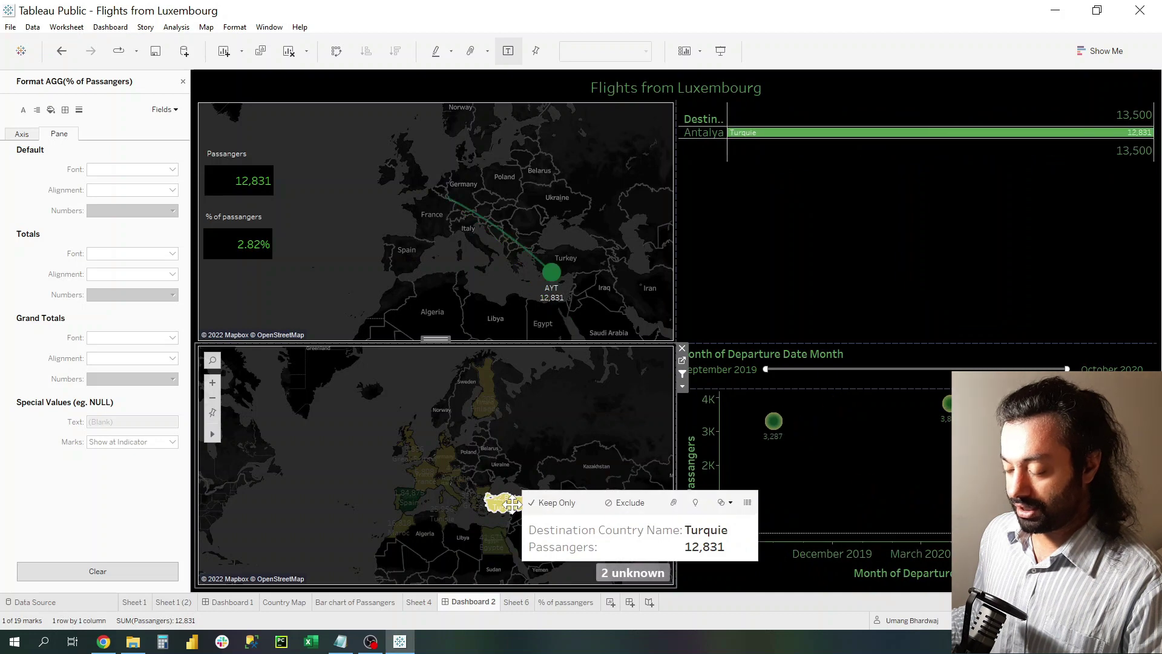
click(484, 405)
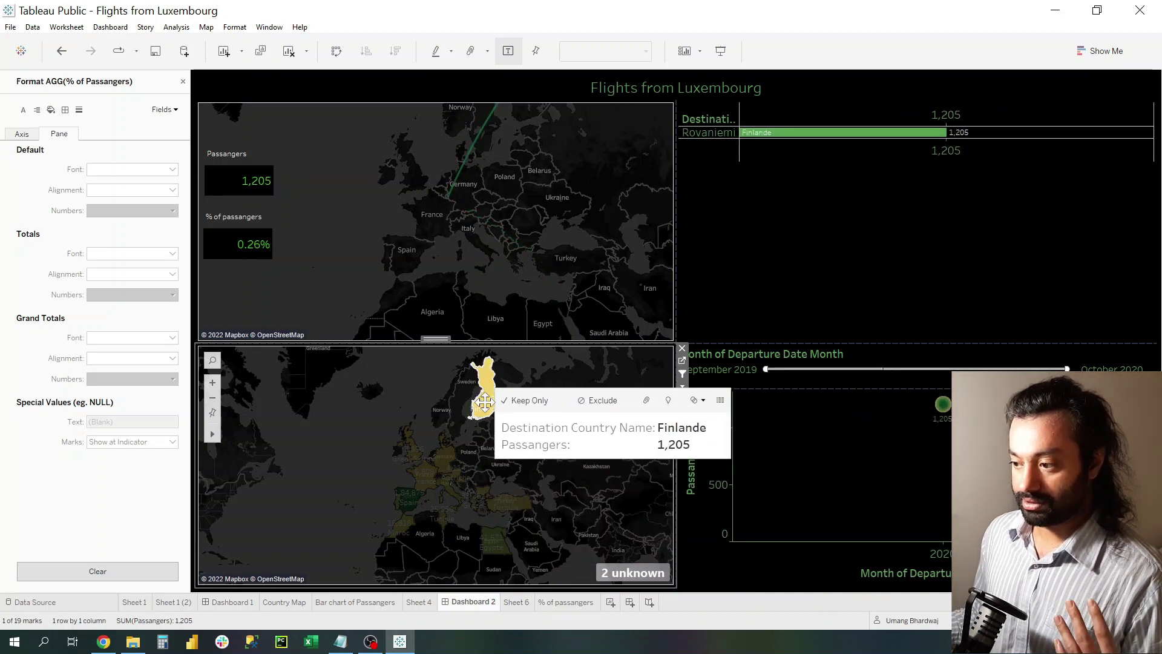
click(454, 464)
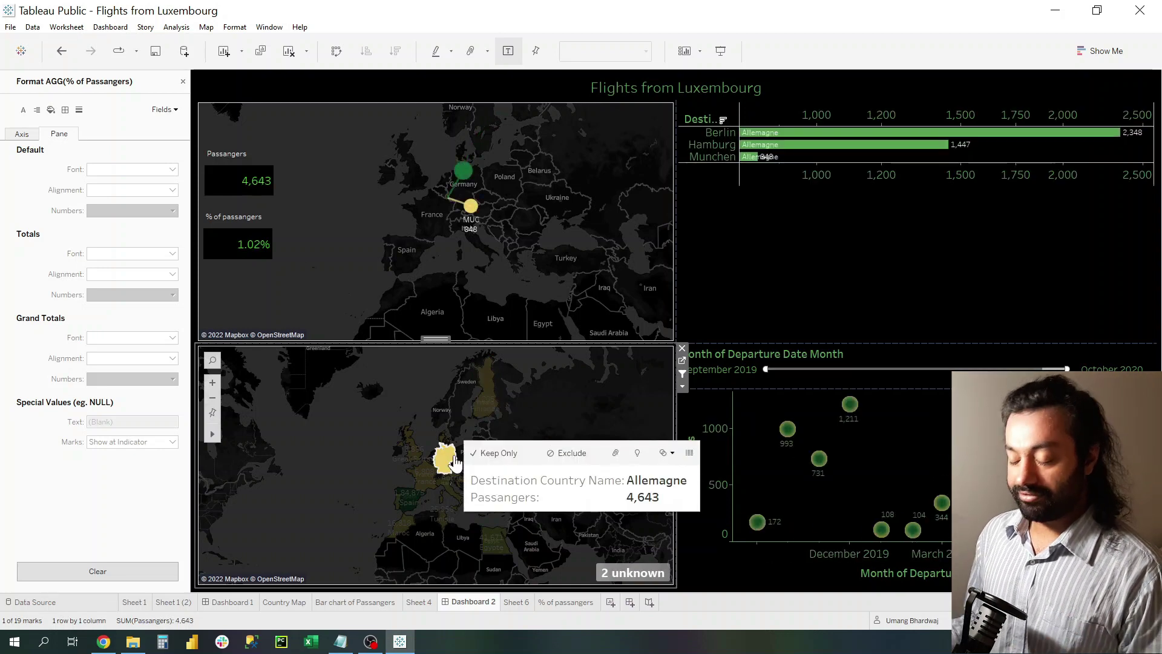
click(450, 494)
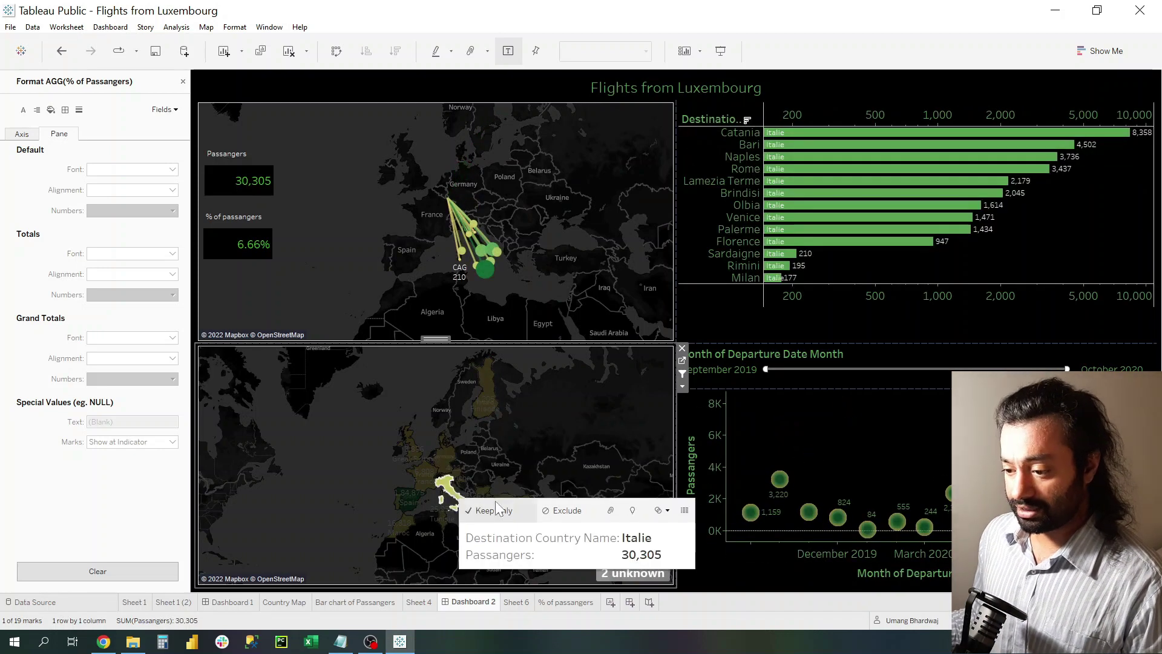
click(483, 494)
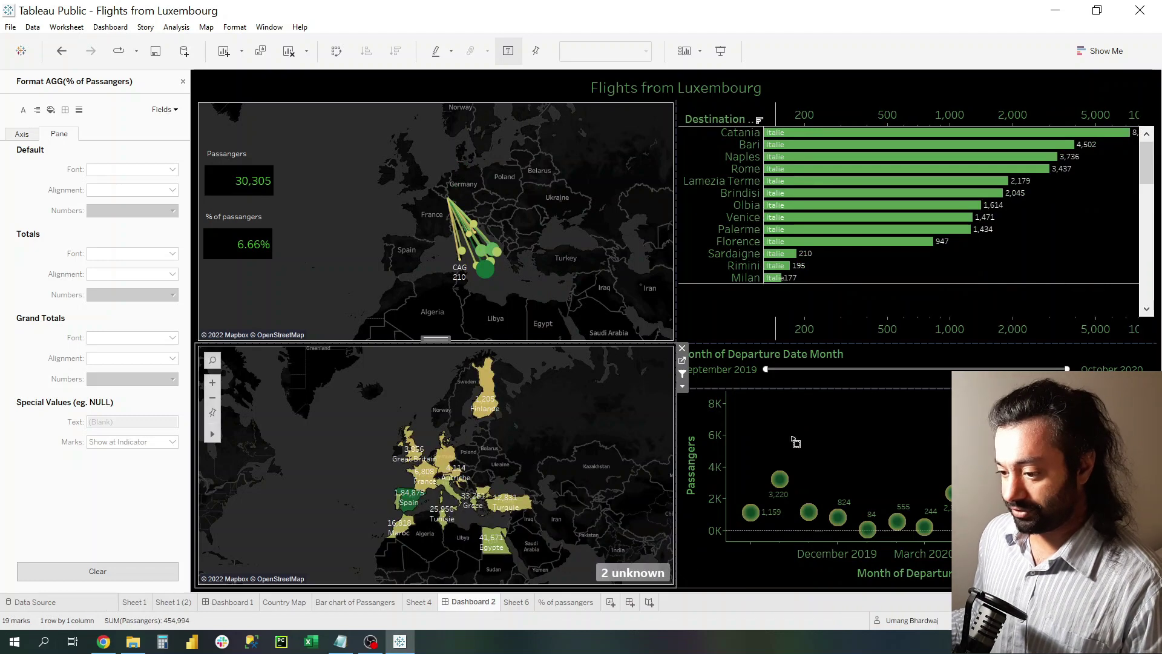
click(482, 491)
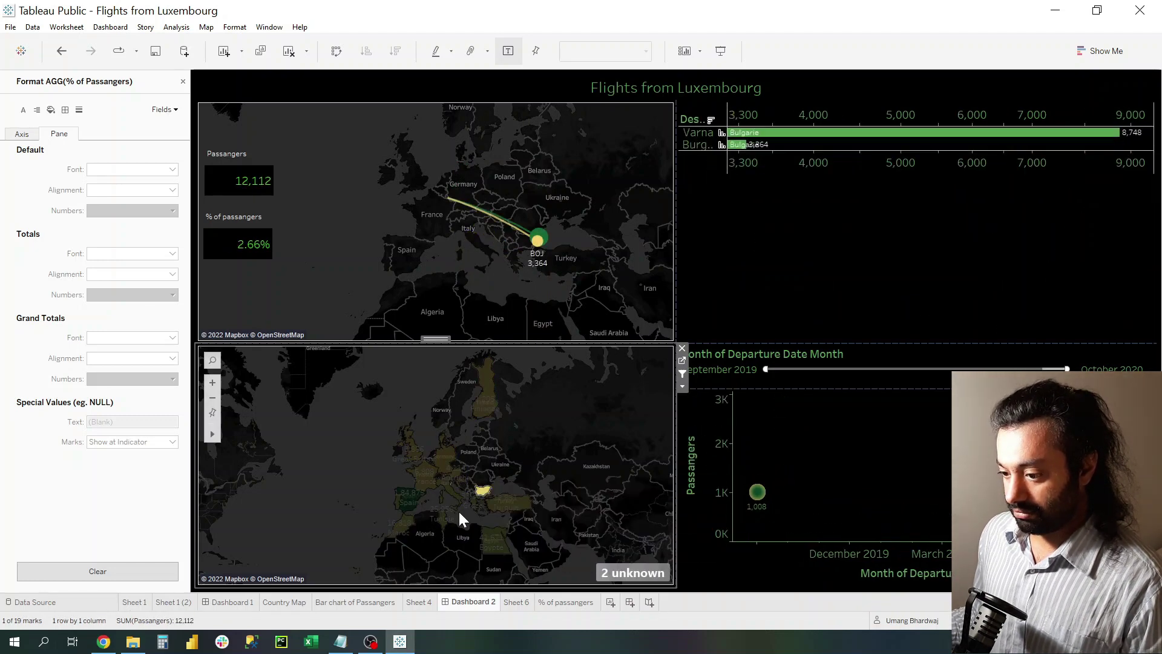
click(476, 500)
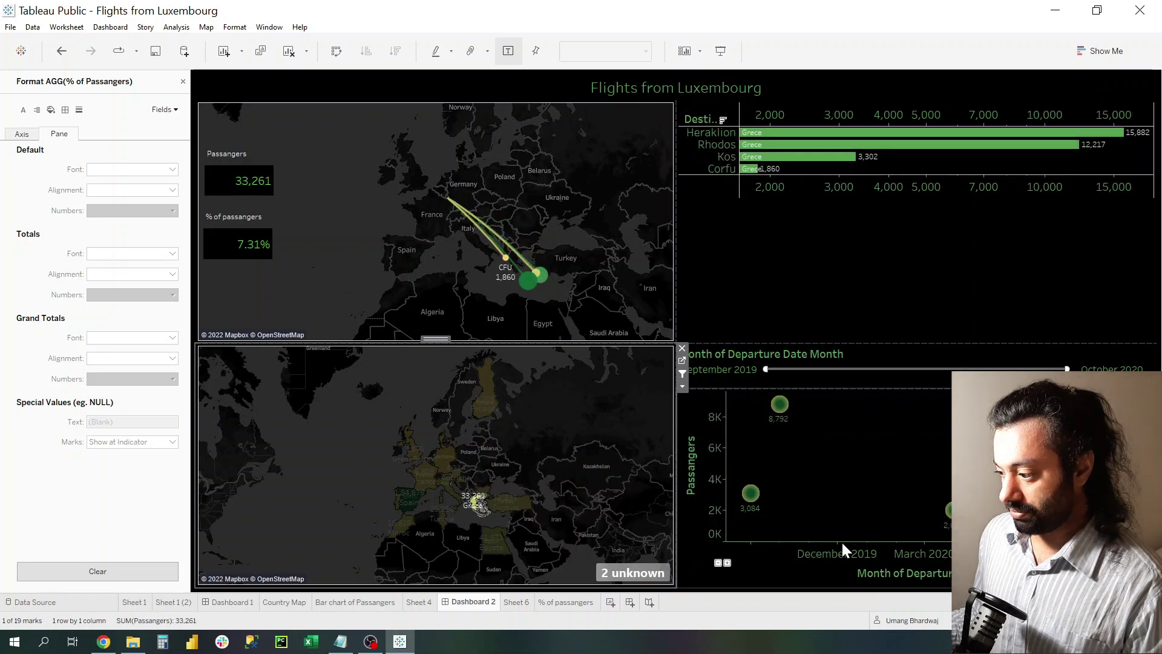
click(484, 495)
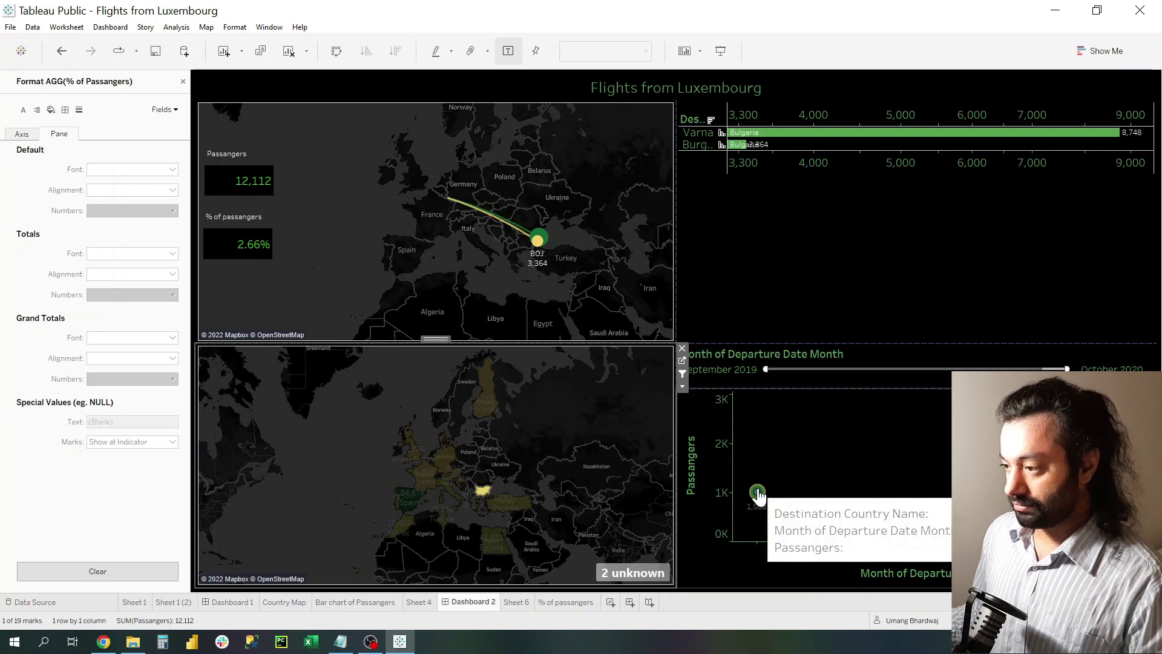
Clear the Bulgaria filter to show all destinations, browse the bar list, and nudge the route map.
key(Escape)
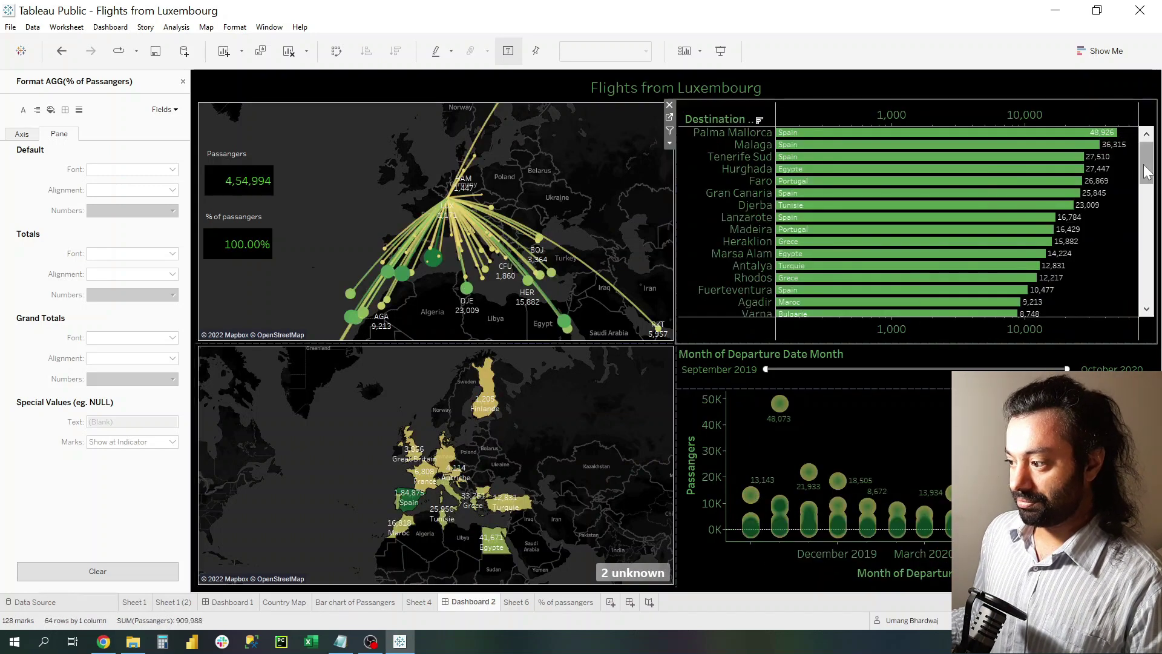
click(1146, 258)
drag(1147, 259, 1145, 307)
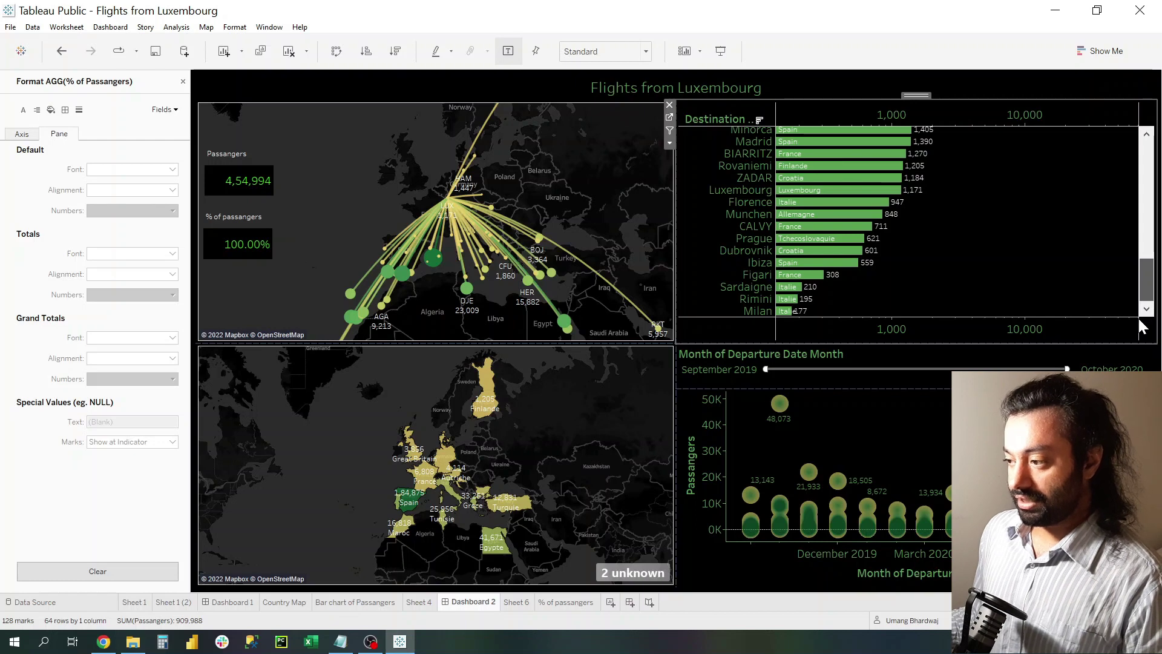
scroll(1142, 326, up, 10)
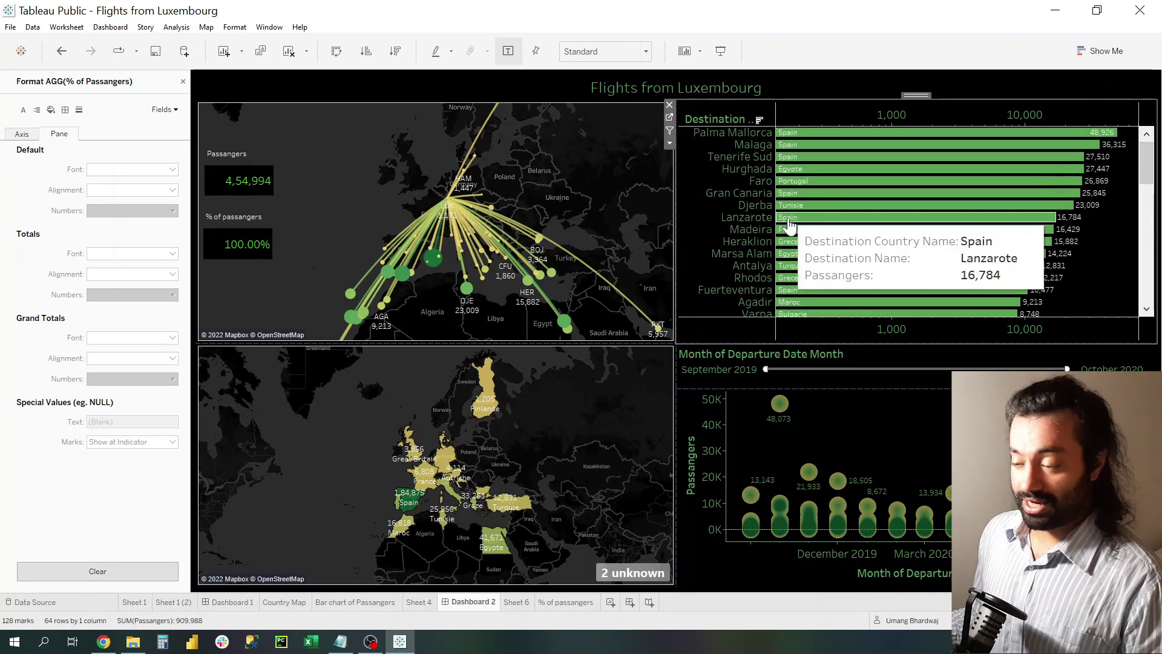
scroll(802, 248, down, 5)
scroll(804, 249, down, 5)
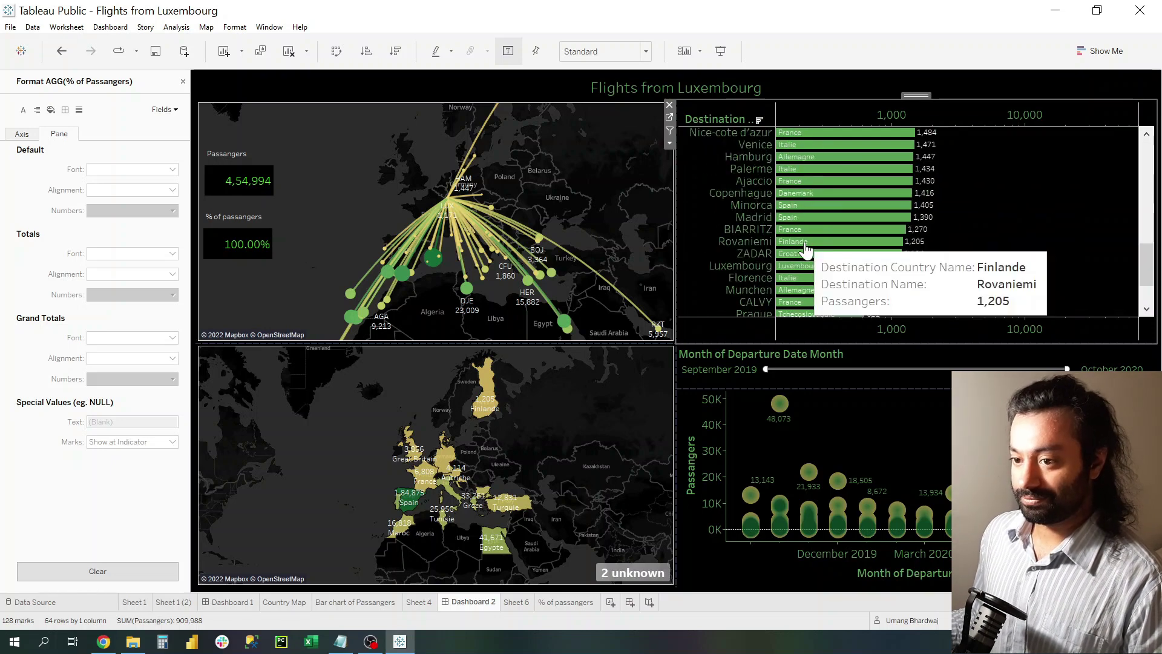
scroll(806, 250, down, 5)
scroll(805, 251, up, 3)
scroll(409, 227, up, 2)
scroll(410, 226, down, 2)
scroll(482, 185, down, 2)
drag(482, 185, 508, 188)
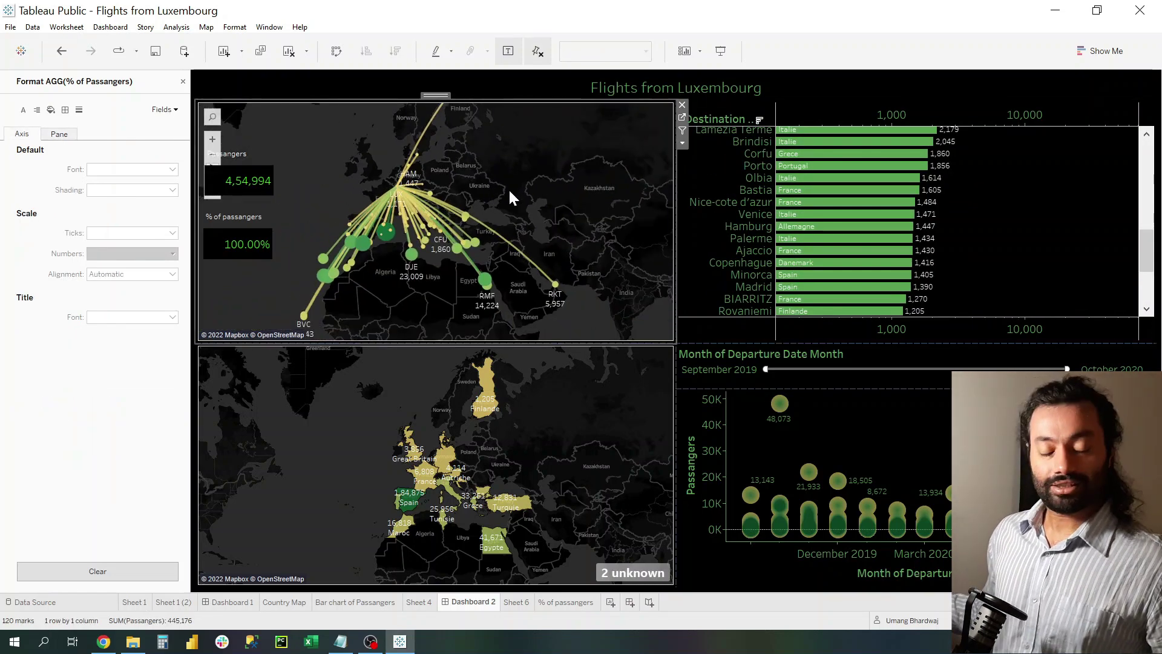